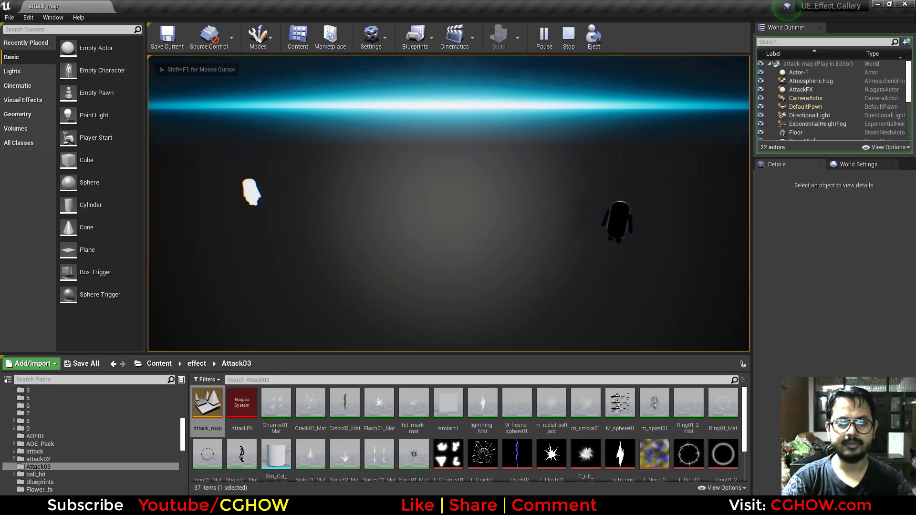
Step: Fly around the attack effect in the running level to examine it from several distances and angles, and end the play session
key(w)
key(w)
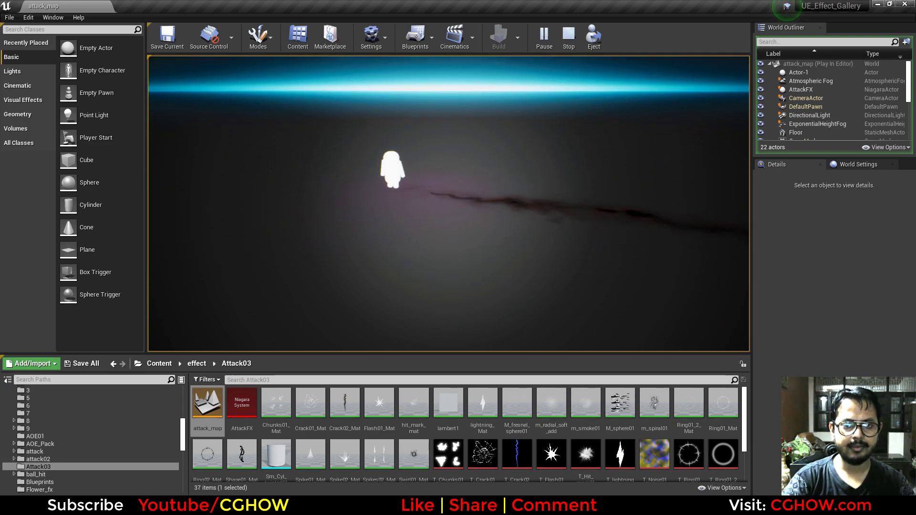
key(s)
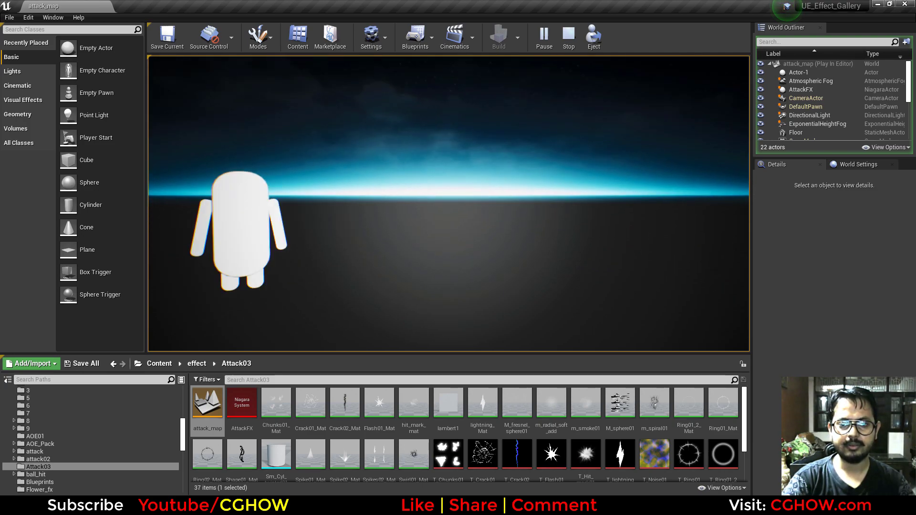
key(w)
key(s)
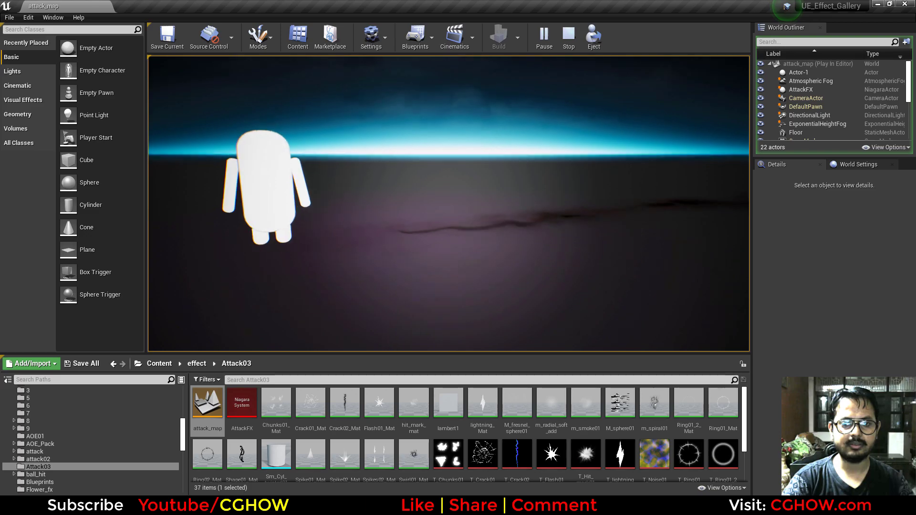
key(d)
key(a)
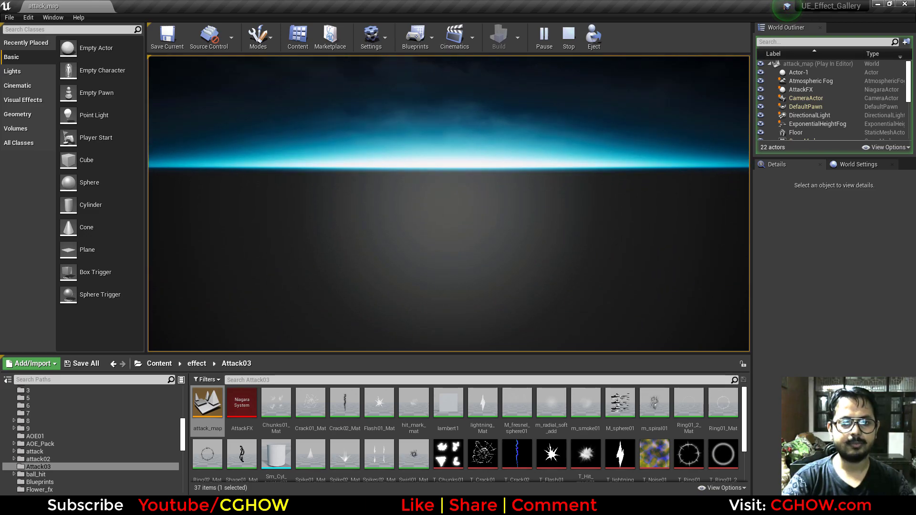
key(d)
key(w)
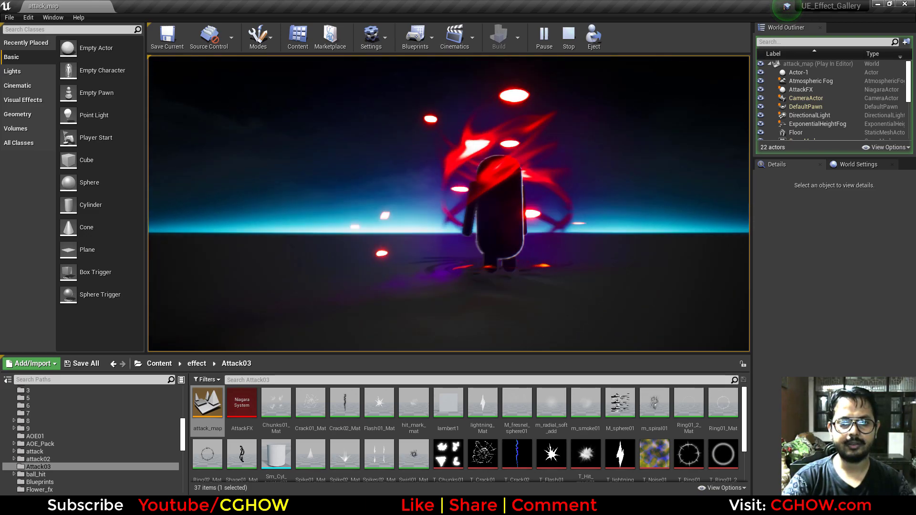
key(s)
key(w)
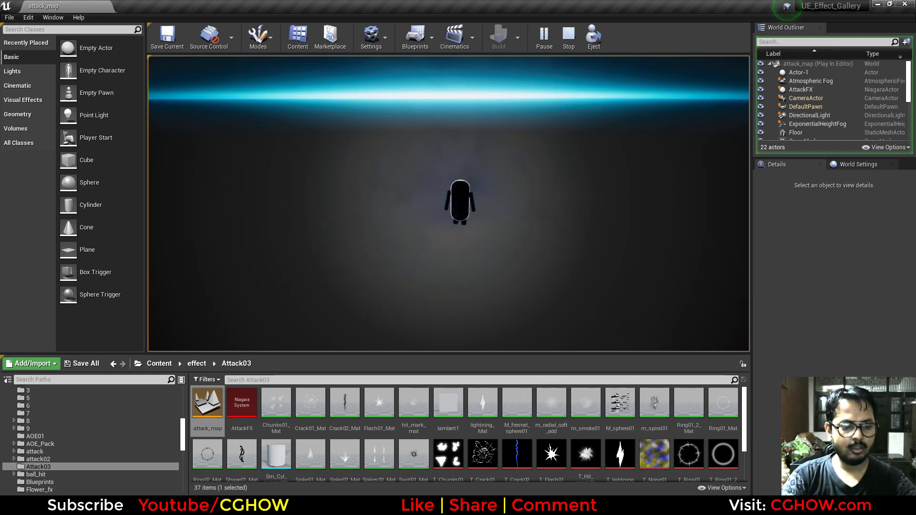
key(F11)
key(Escape)
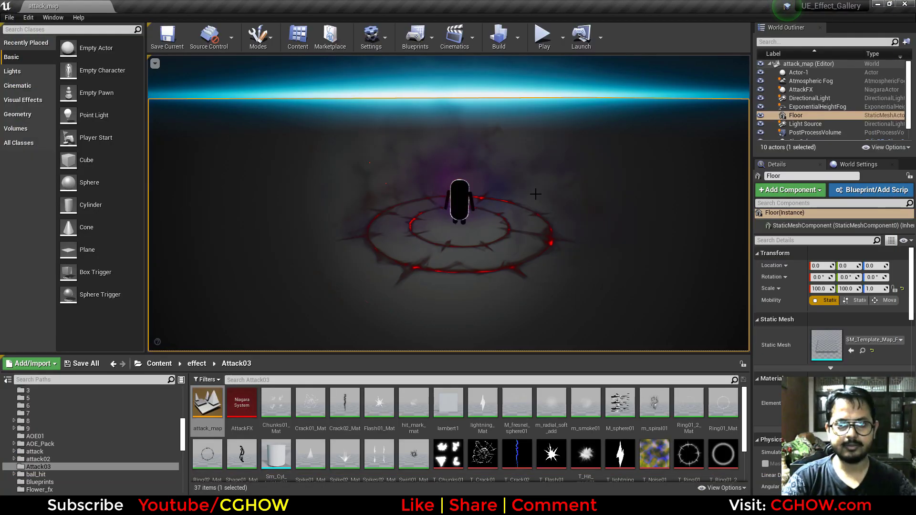
Step: Open the AttackFX Niagara system and look over its full row of emitters and the previewed effect
double_click(243, 410)
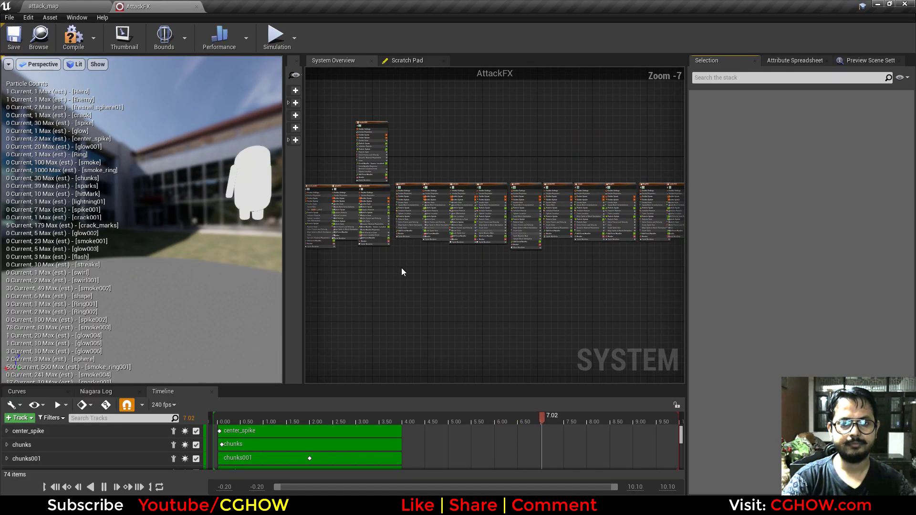
scroll(401, 270, down, 5)
right_drag(404, 321, 620, 290)
right_drag(422, 270, 222, 297)
scroll(498, 262, up, 4)
scroll(622, 310, down, 3)
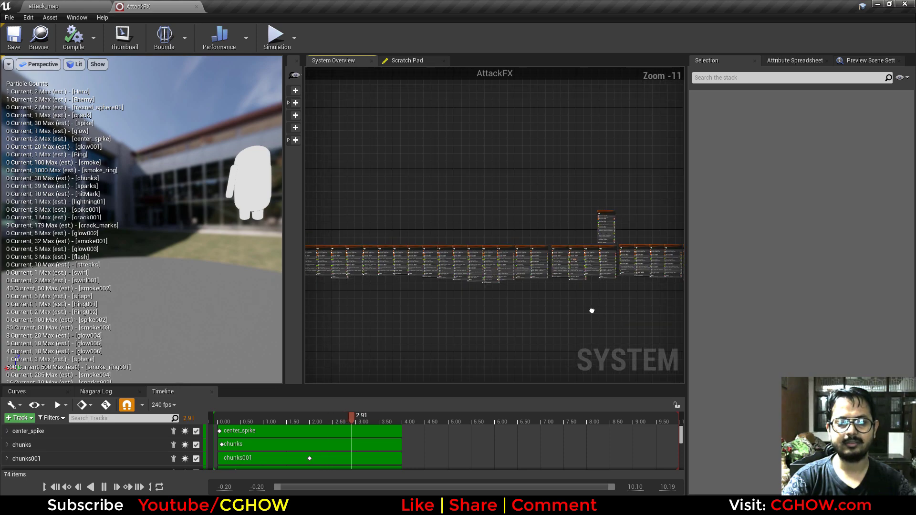
drag(175, 242, 260, 275)
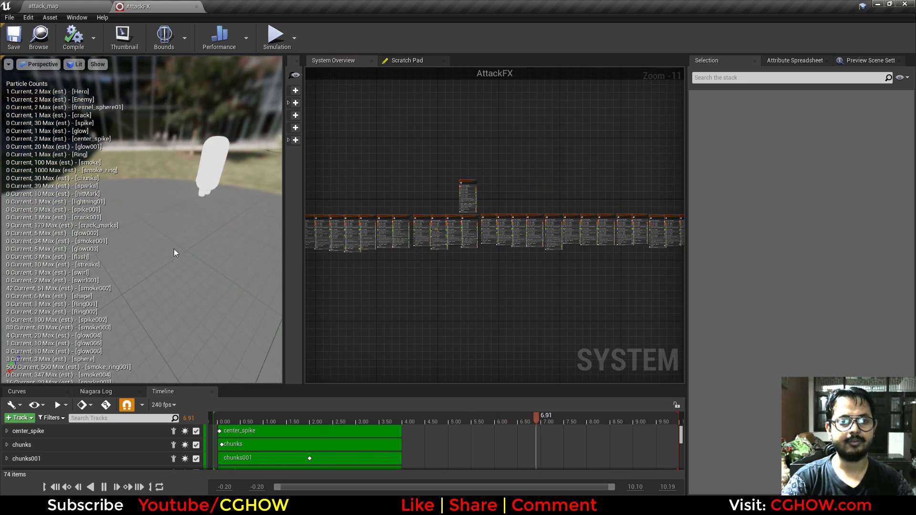
drag(176, 250, 207, 266)
right_drag(402, 291, 469, 275)
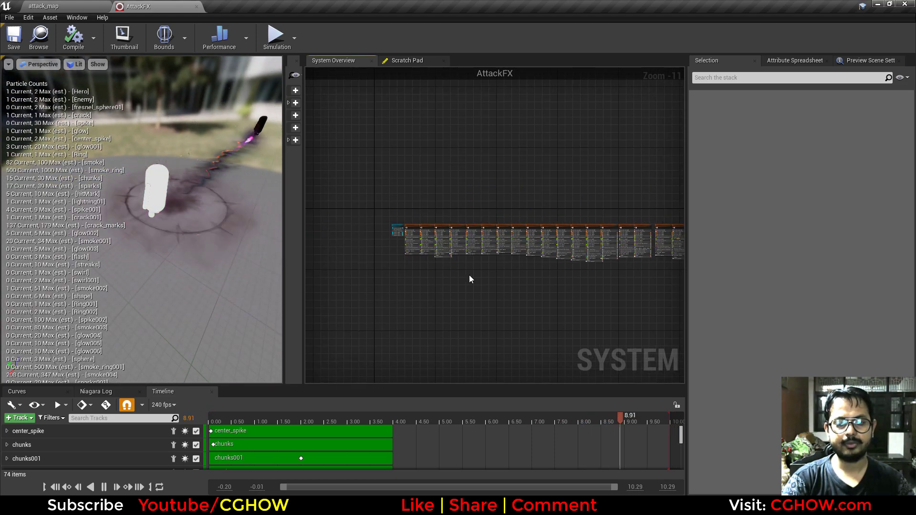
Step: Isolate the Hero emitter and view its character mesh up close in the preview
scroll(479, 291, up, 12)
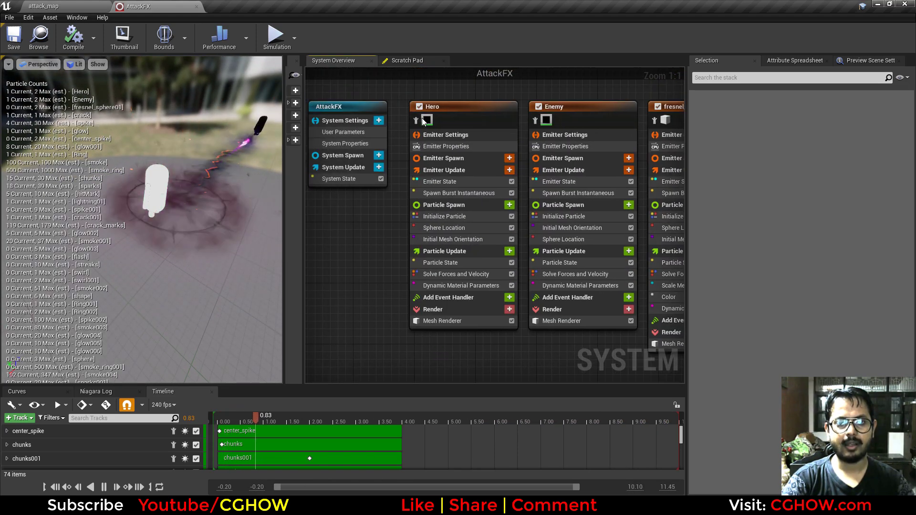
click(416, 121)
drag(154, 258, 122, 243)
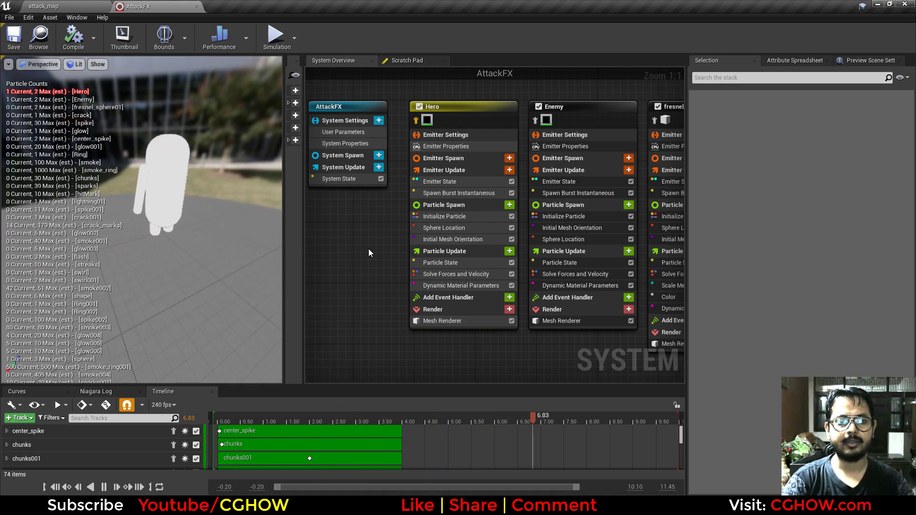
Step: Place two more AttackFX instances in the attack_map level, rotating the first to -70° and the second to 60° around Z
click(61, 5)
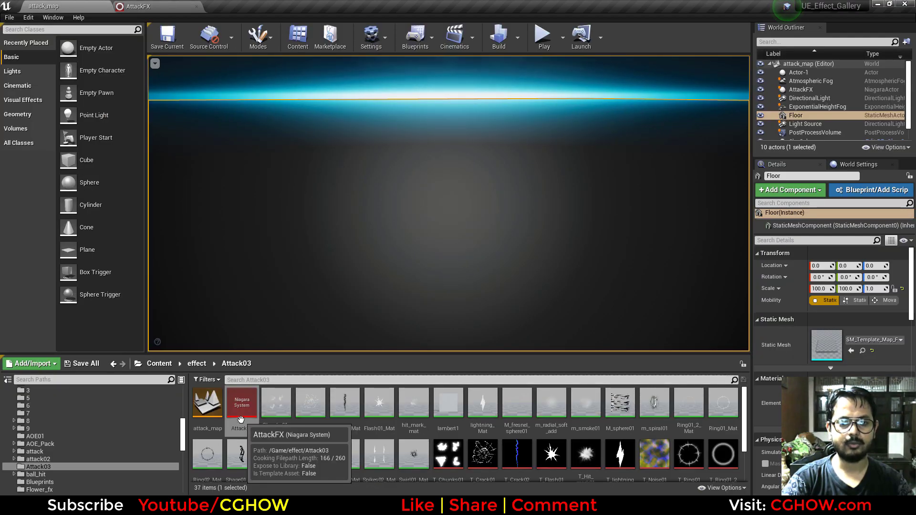
drag(245, 416, 446, 286)
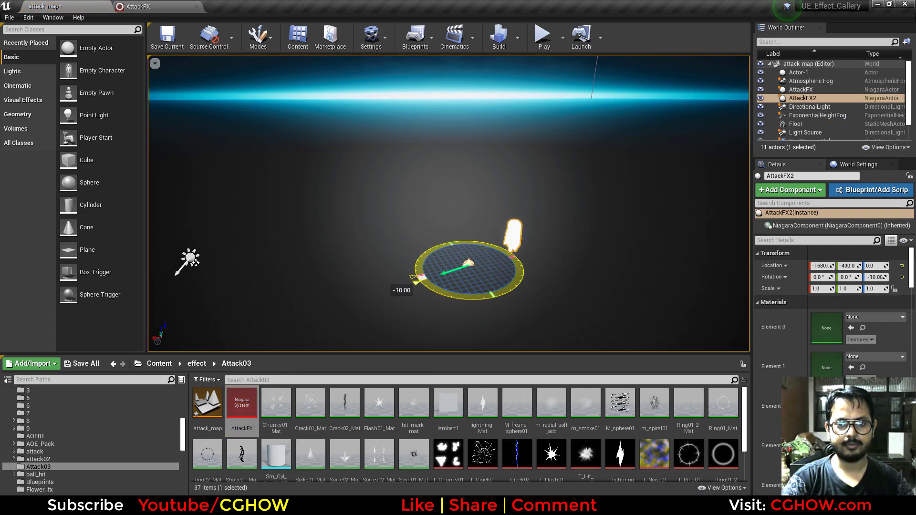
scroll(316, 239, down, 2)
drag(241, 404, 323, 257)
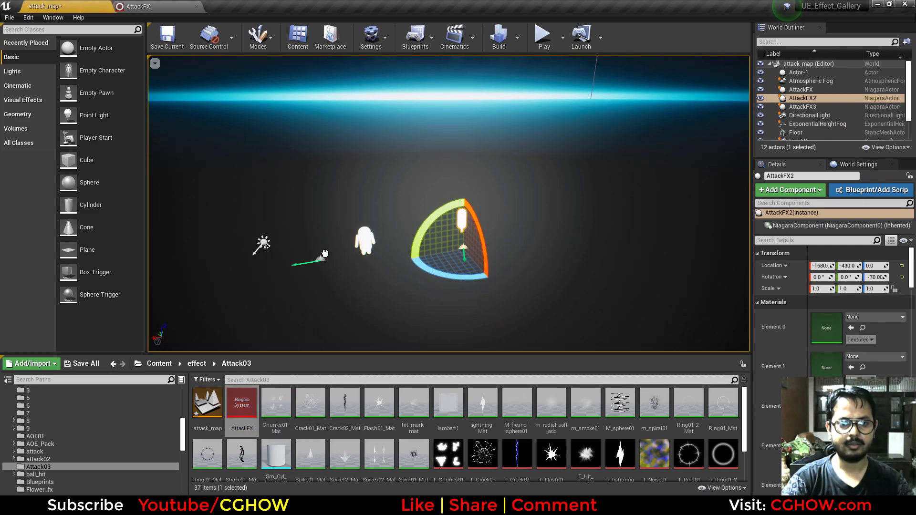
drag(335, 221, 334, 223)
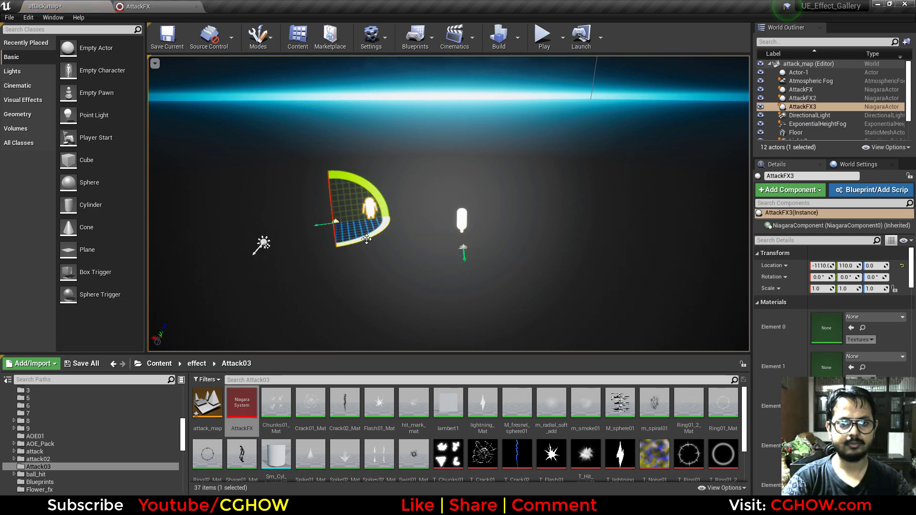
Step: Play the level to watch the three AttackFX instances together from above, and stop the play session
click(544, 35)
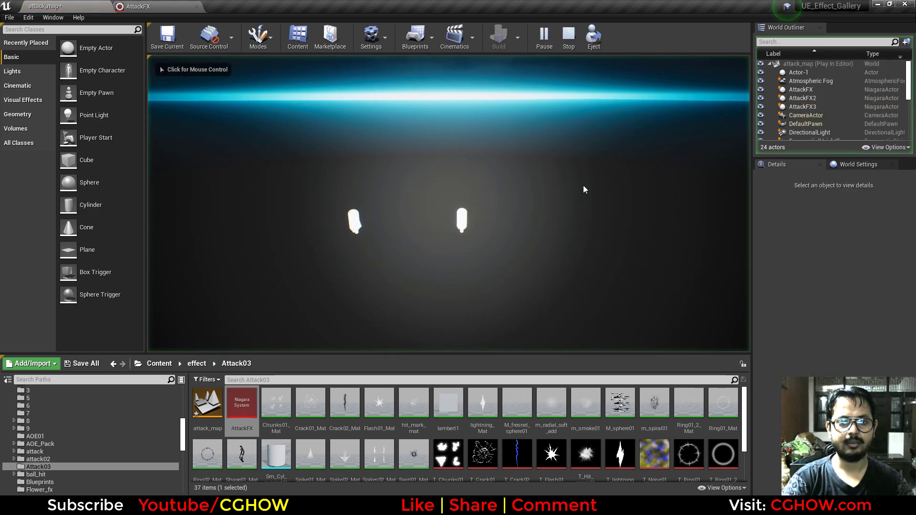
click(569, 36)
click(138, 6)
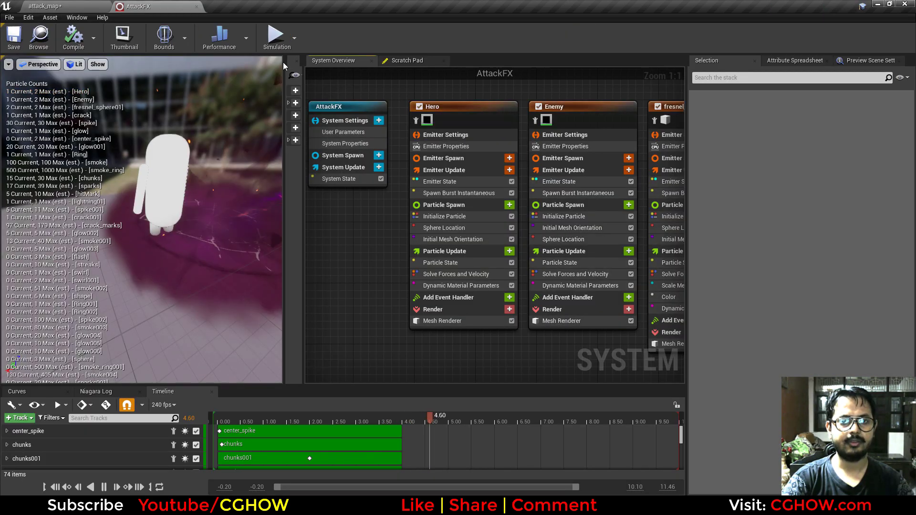
click(70, 5)
click(542, 36)
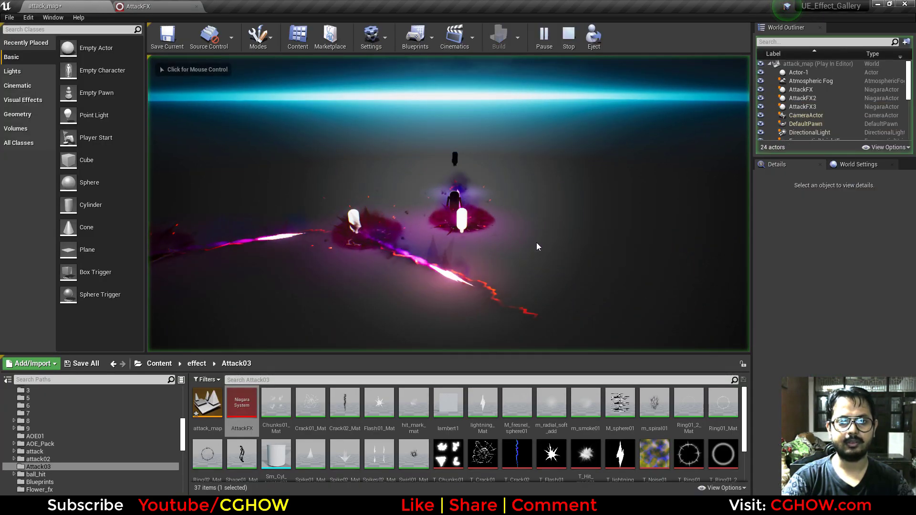
click(536, 243)
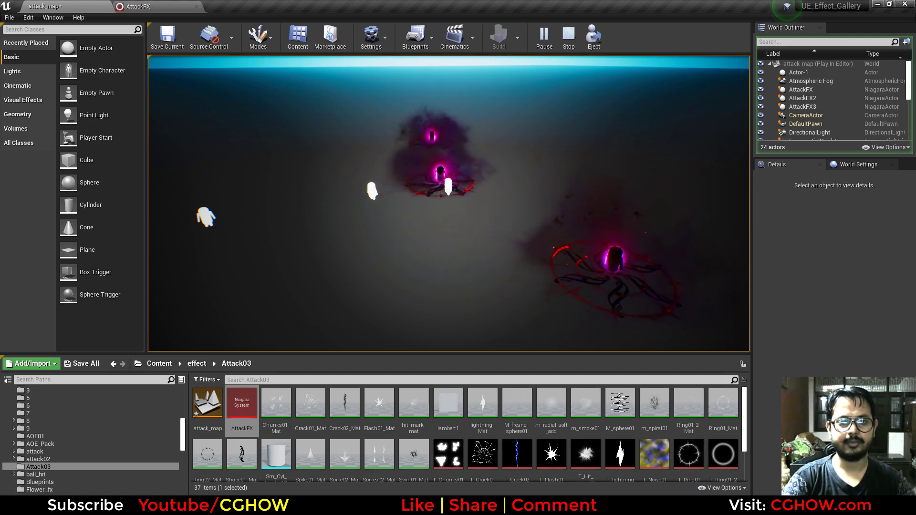
key(Escape)
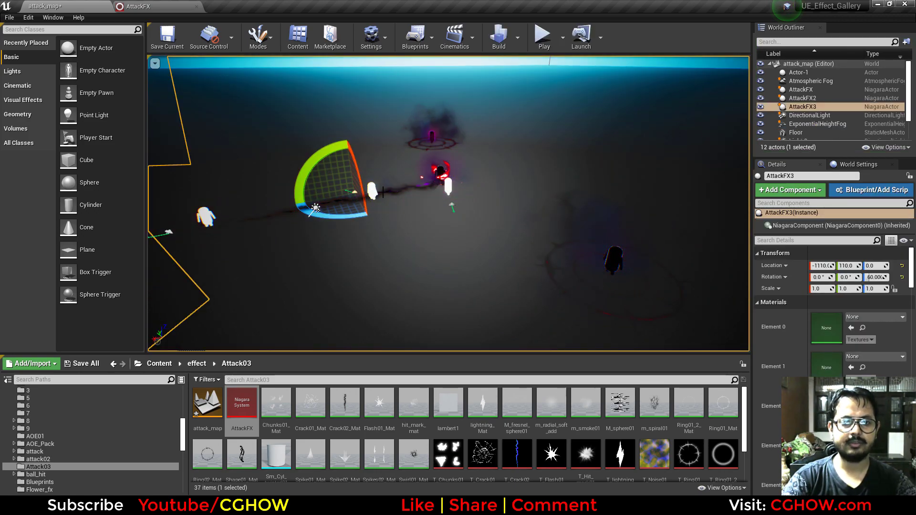
Step: Delete the extra AttackFX3 instance from the level, restoring the mistakenly deleted original AttackFX actor
key(Delete)
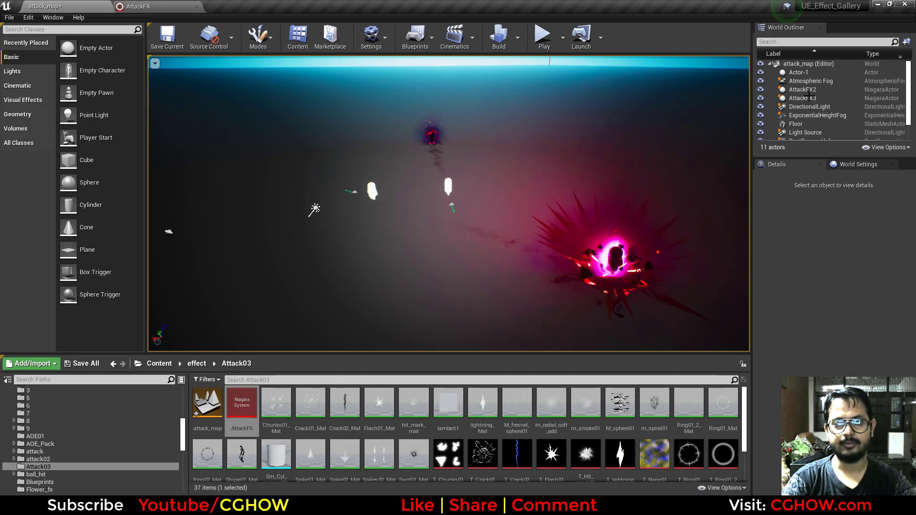
key(ctrl+z)
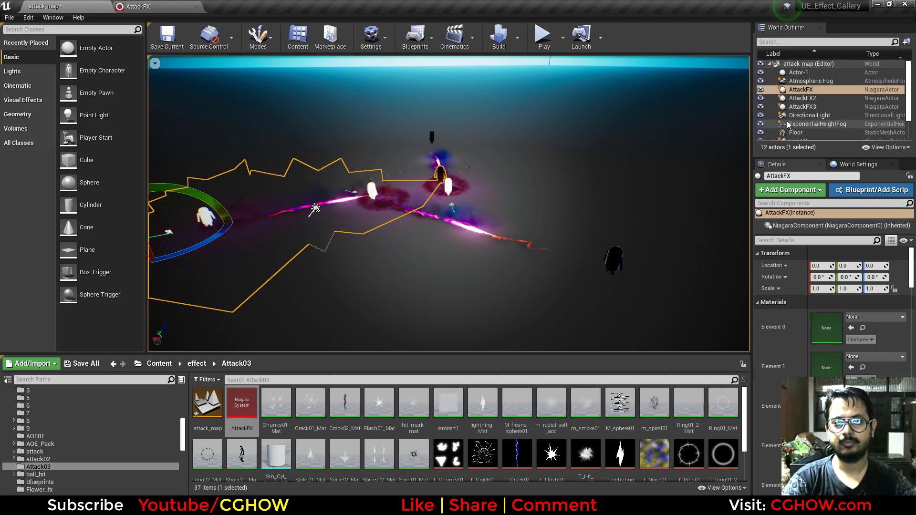
click(799, 107)
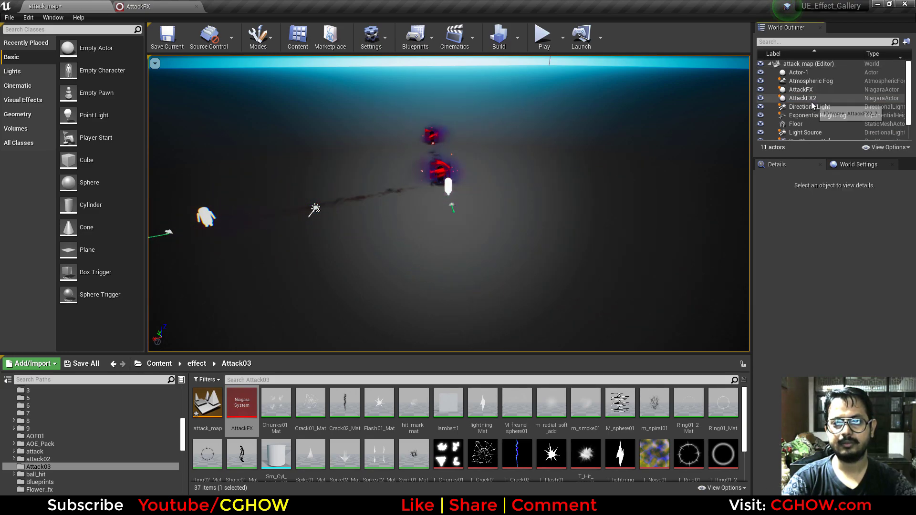
Step: Isolate the Hero emitter in the AttackFX system and inspect its Mesh Renderer, Spawn Burst Instantaneous, Emitter State and Initialize Particle settings
click(139, 5)
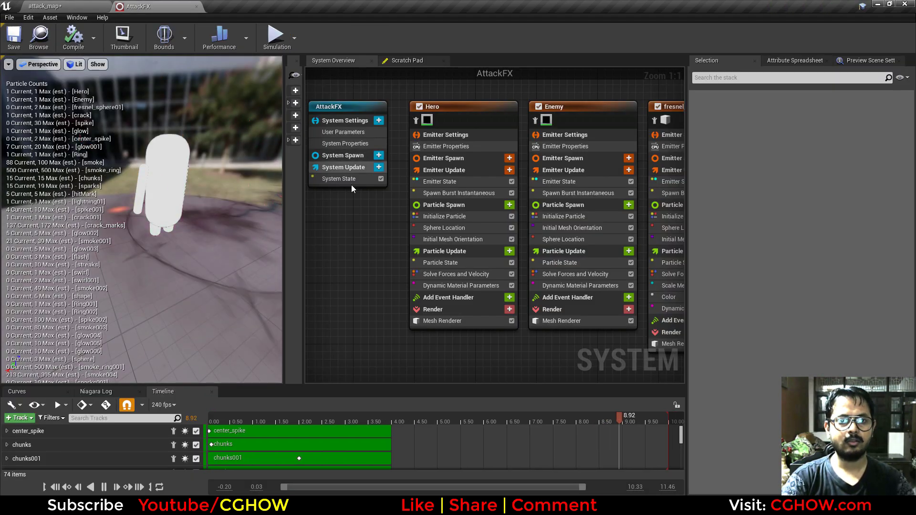
drag(244, 182, 102, 117)
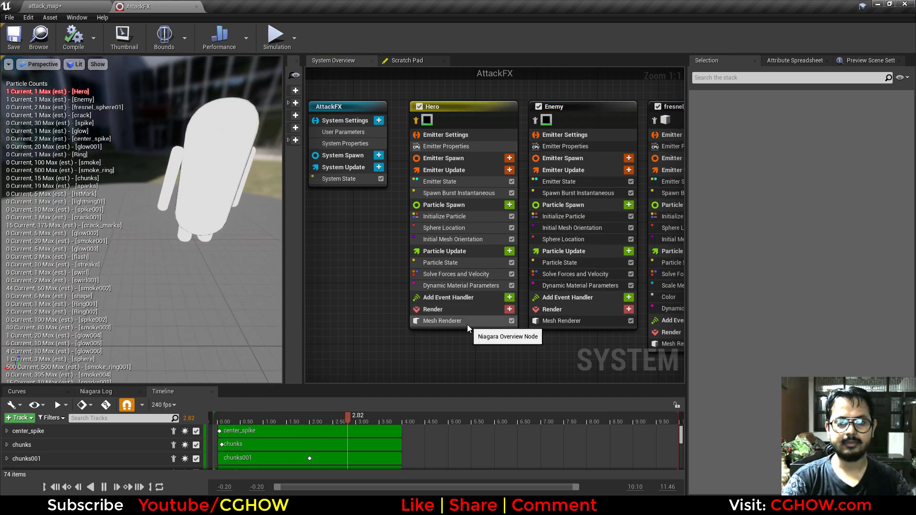
click(442, 320)
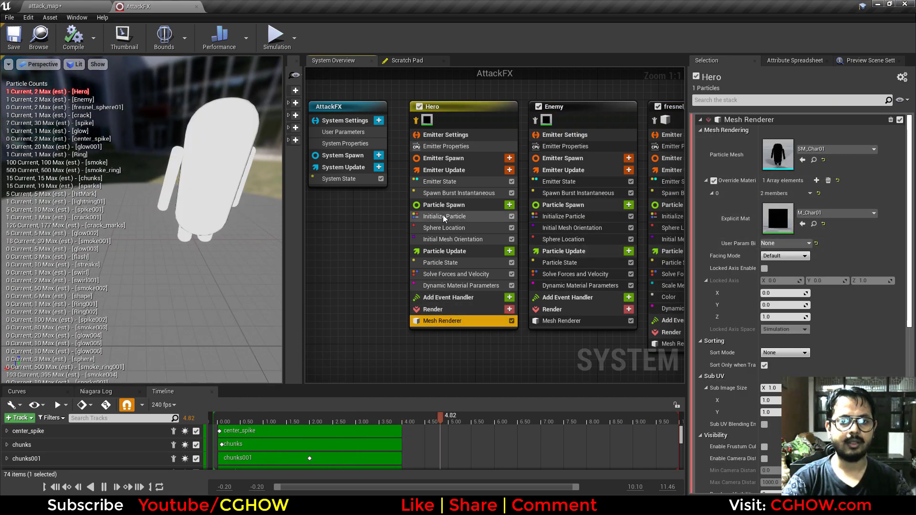
click(455, 194)
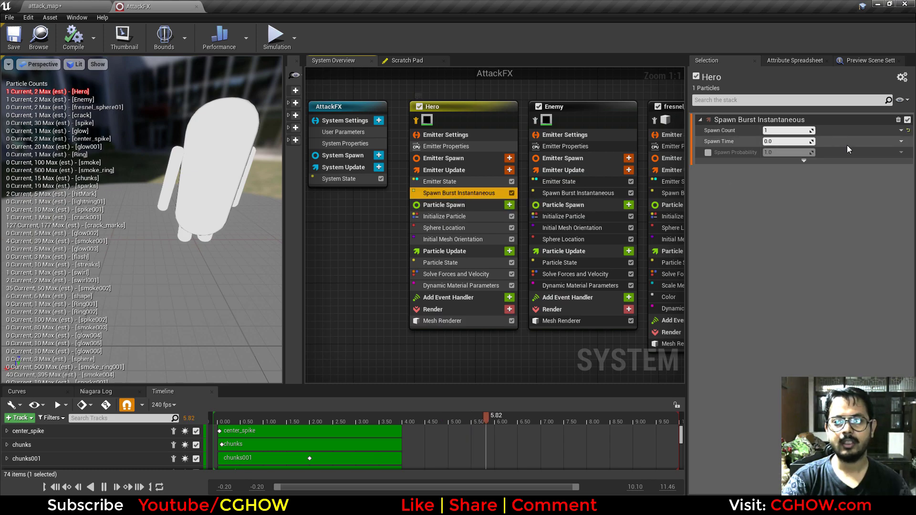
click(441, 182)
click(444, 216)
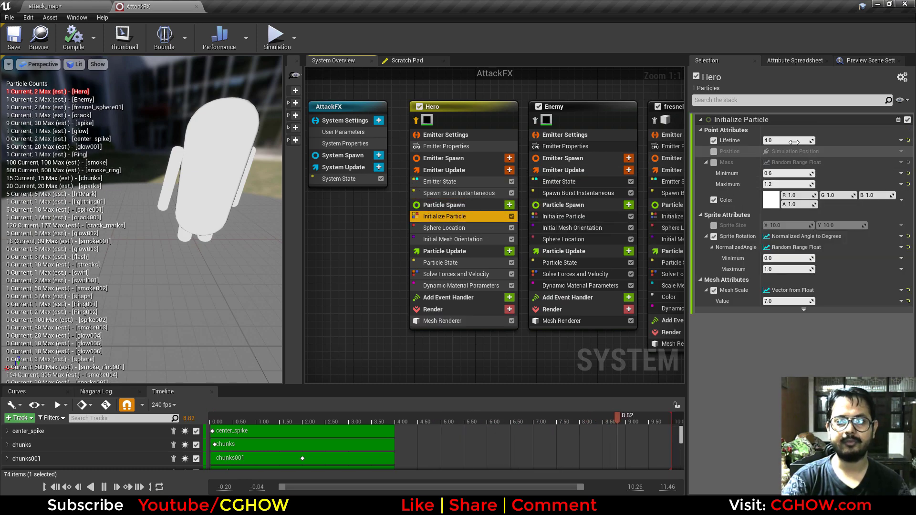
Step: Isolate the Enemy emitter at about 1.46 on the timeline and inspect its Mesh Renderer settings
right_drag(360, 264, 327, 259)
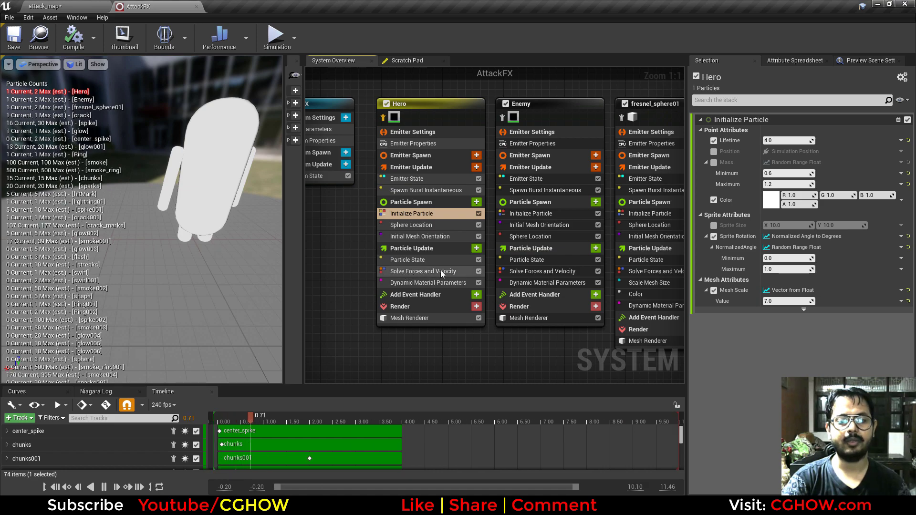
right_drag(472, 182, 384, 212)
right_drag(319, 146, 401, 151)
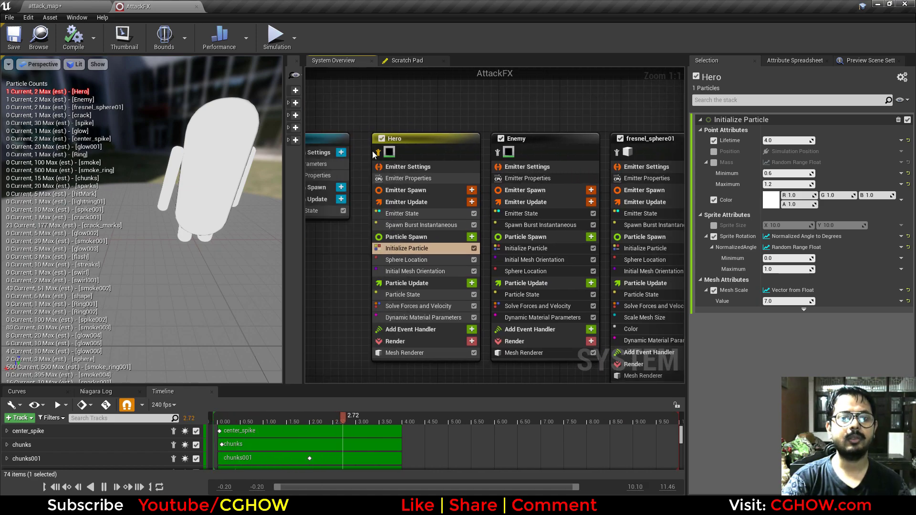
click(499, 151)
drag(293, 418, 316, 421)
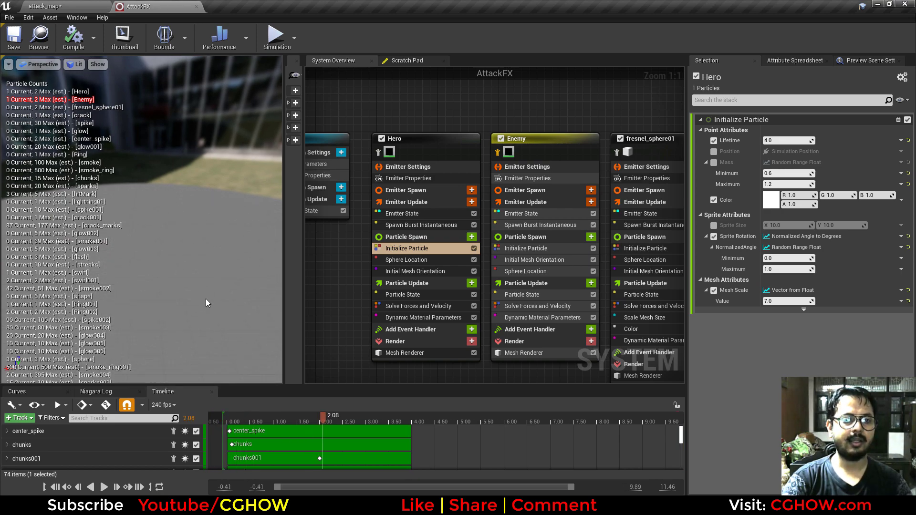
drag(323, 419, 201, 419)
drag(178, 172, 137, 215)
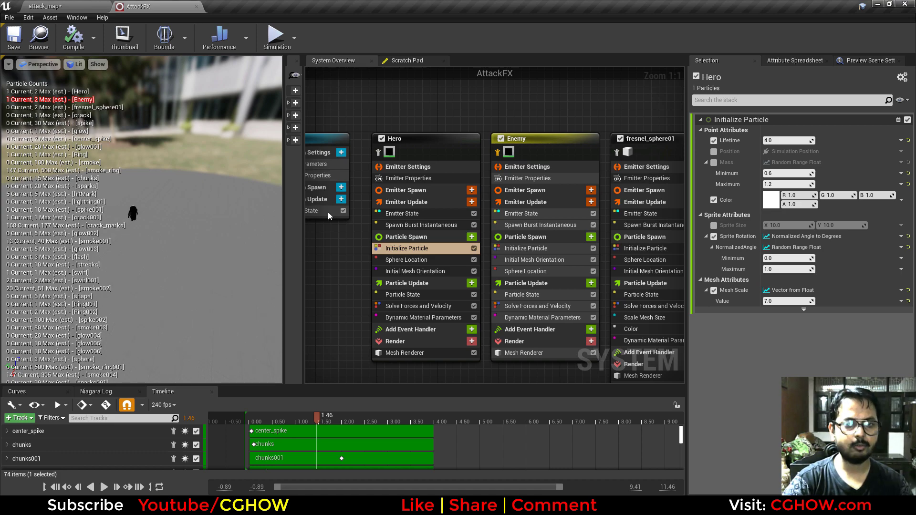
click(540, 357)
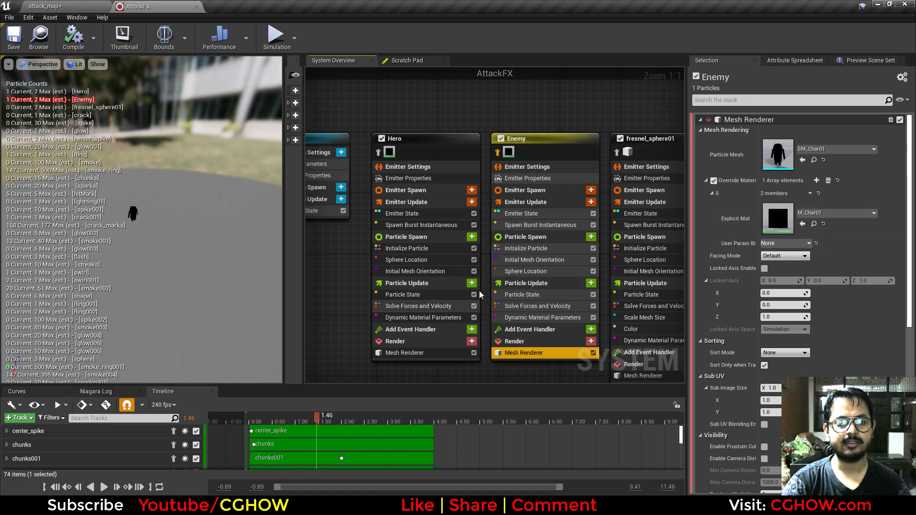
Step: Inspect the Enemy emitter's Initialize Particle and Sphere Location settings, and end its isolation
click(540, 249)
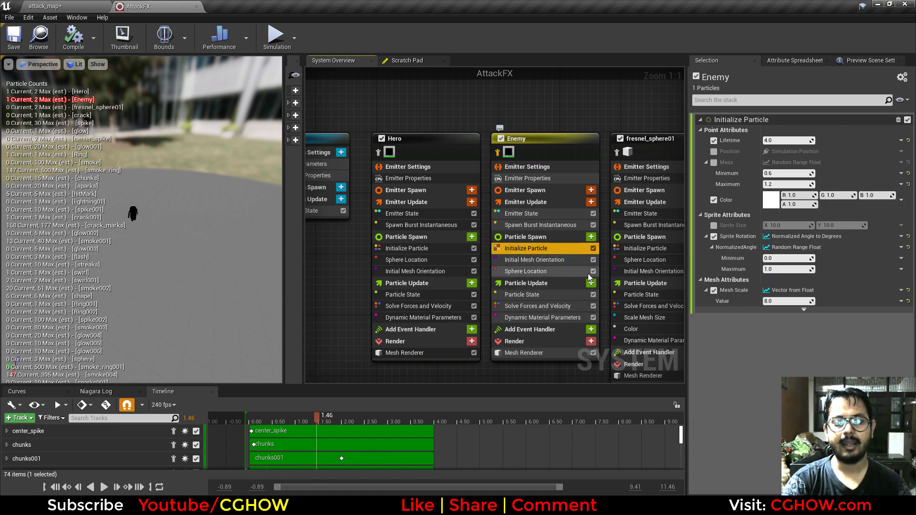
click(522, 270)
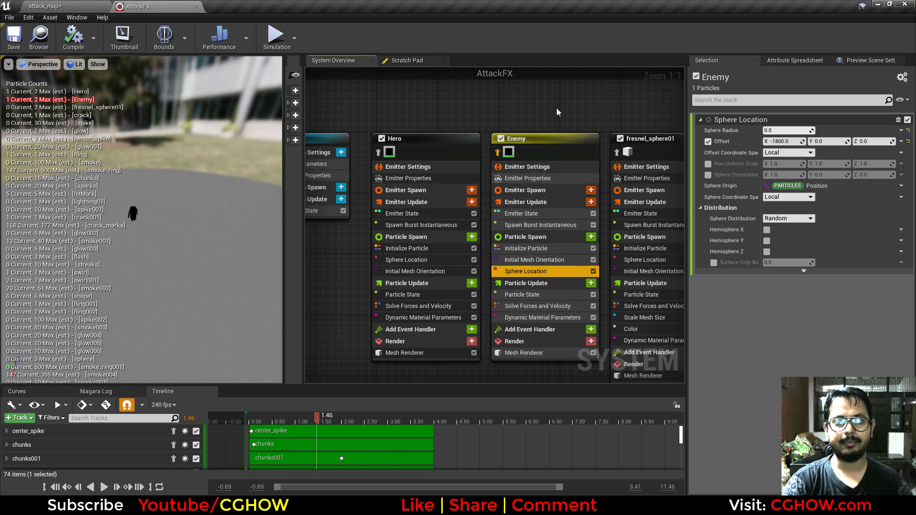
click(498, 152)
Step: Isolate the fresnel_sphere01 emitter in the AttackFX system with its Mesh Renderer settings shown
right_drag(597, 120, 437, 123)
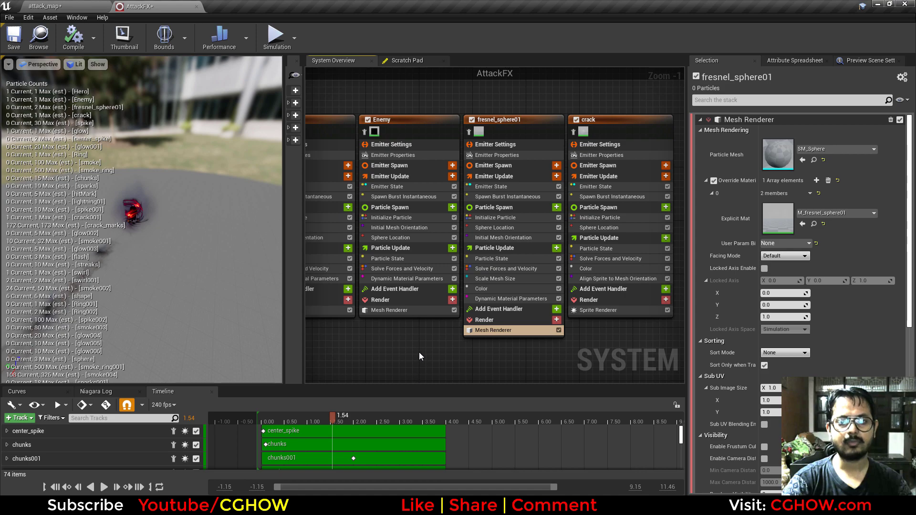
right_drag(419, 352, 404, 367)
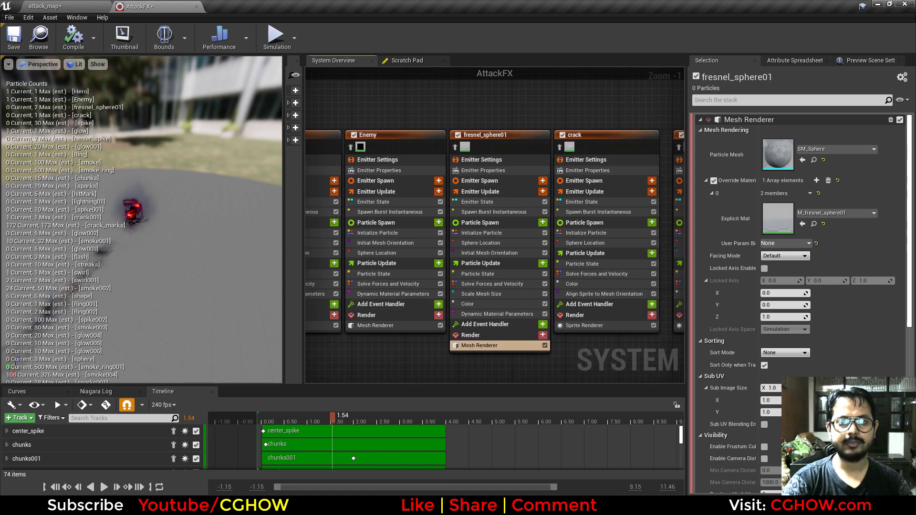
right_drag(456, 144, 494, 145)
click(492, 150)
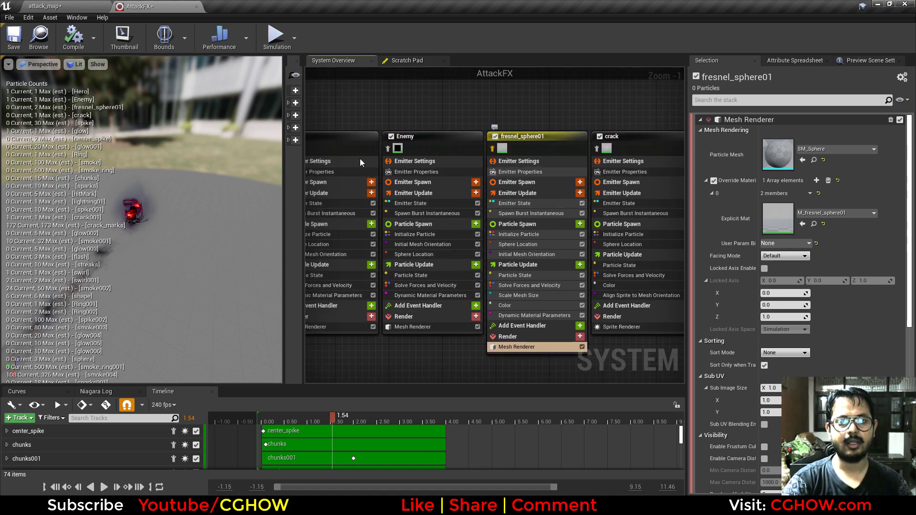
Step: Play the level with only fresnel_sphere01 isolated, pause while the sphere is in view, and stop the play session
click(78, 6)
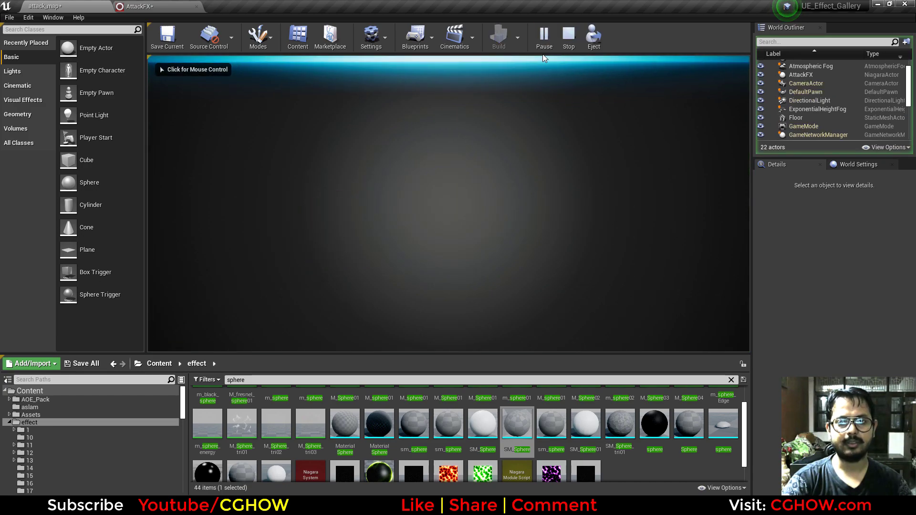
click(544, 38)
click(583, 38)
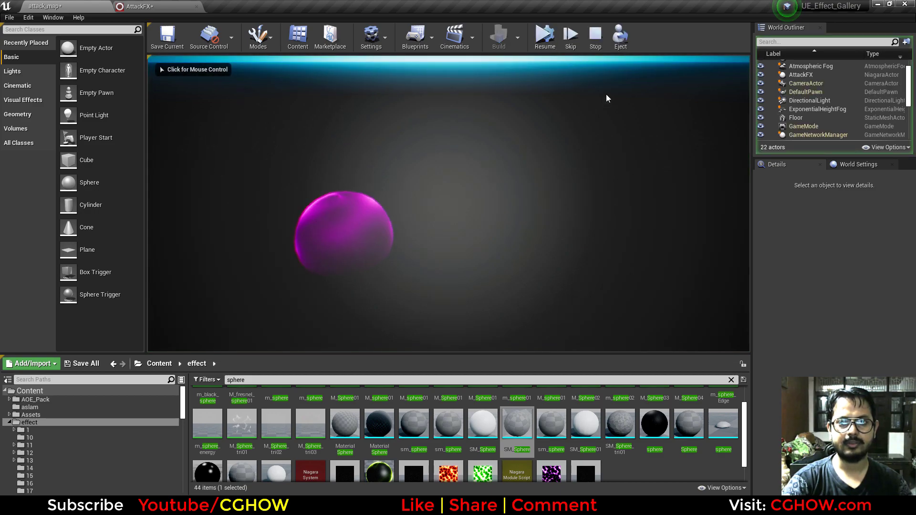
click(596, 37)
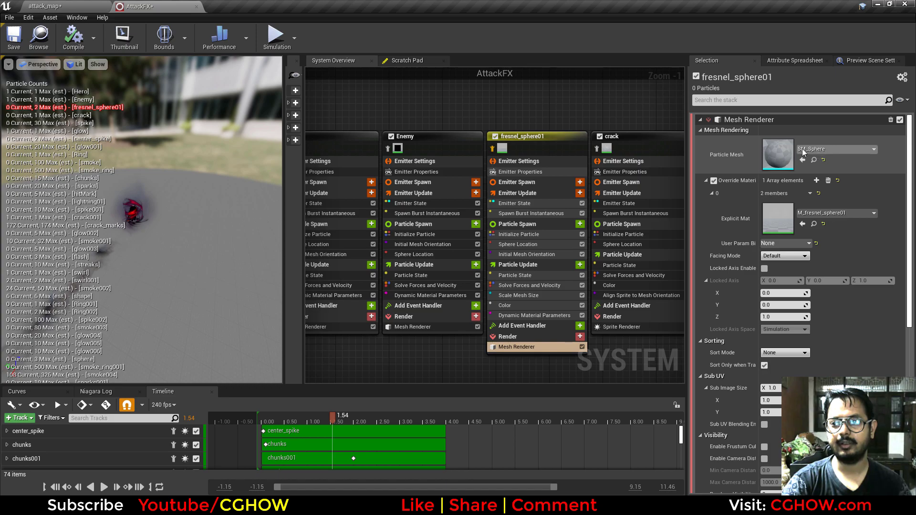
Step: Open the M_fresnel_sphere01 material from the Mesh Renderer and examine the Fresnel, Texture Sample and Dynamic Parameter part of its graph
double_click(790, 152)
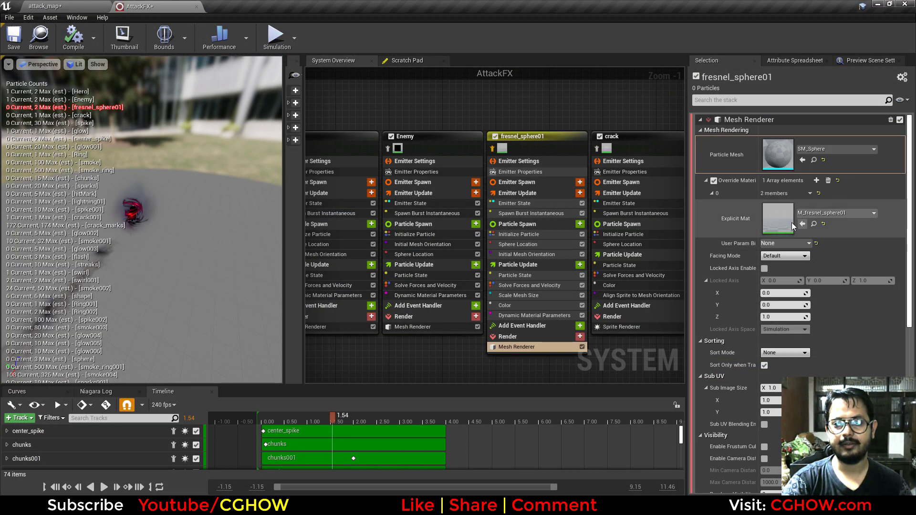
double_click(791, 222)
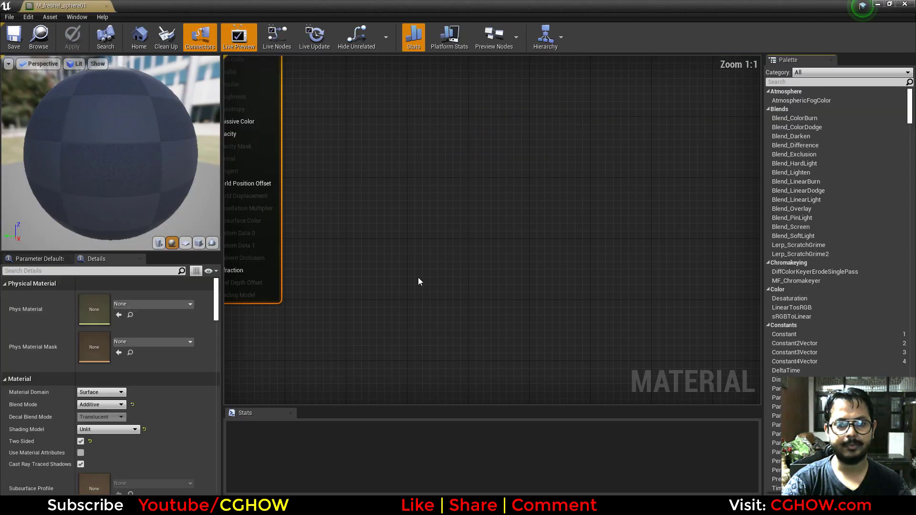
right_drag(427, 282, 745, 347)
scroll(646, 188, down, 4)
right_click(646, 188)
right_drag(407, 266, 558, 201)
scroll(492, 251, up, 3)
right_drag(492, 251, 386, 305)
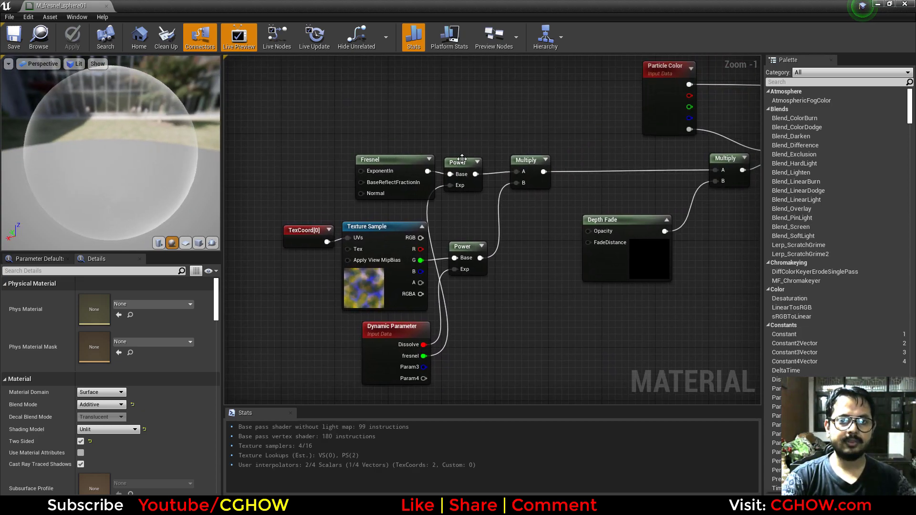
Step: Preview the Fresnel's Power node, the Multiply node it feeds, and the texture's Power node one after another
click(457, 162)
key(space)
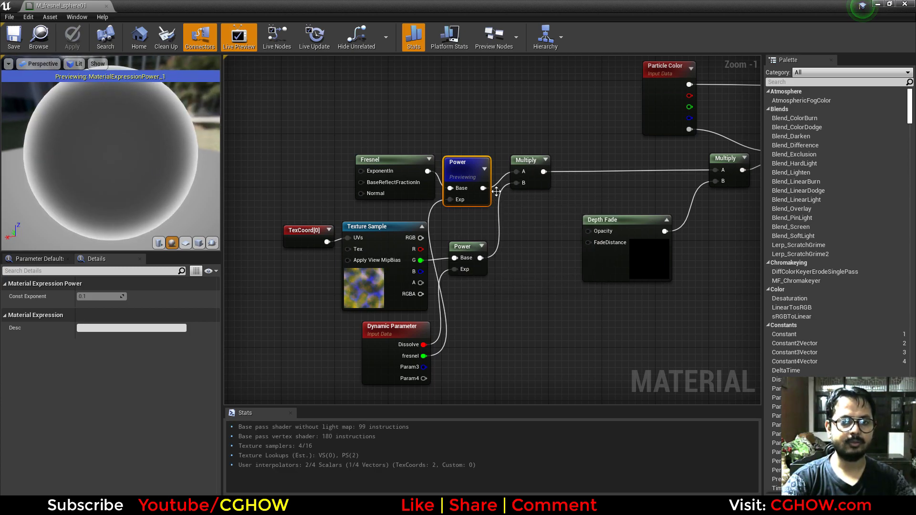
click(528, 172)
key(space)
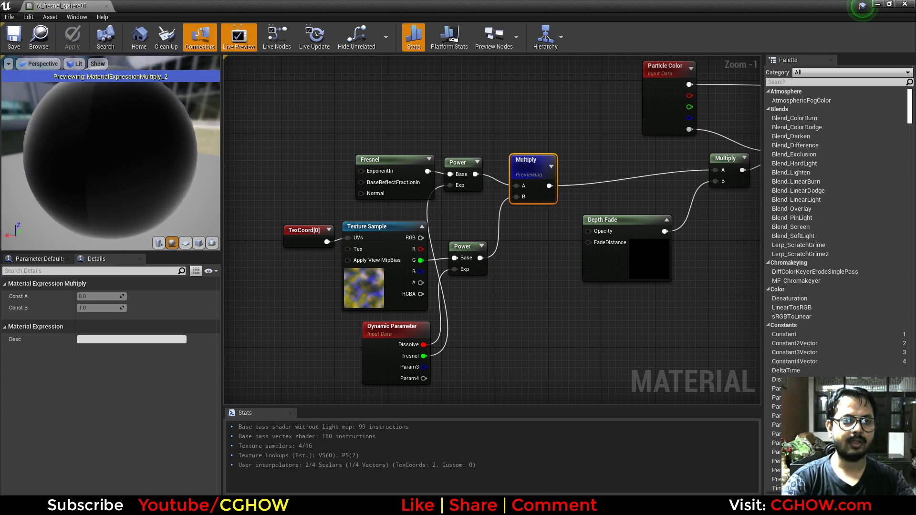
scroll(491, 357, up, 1)
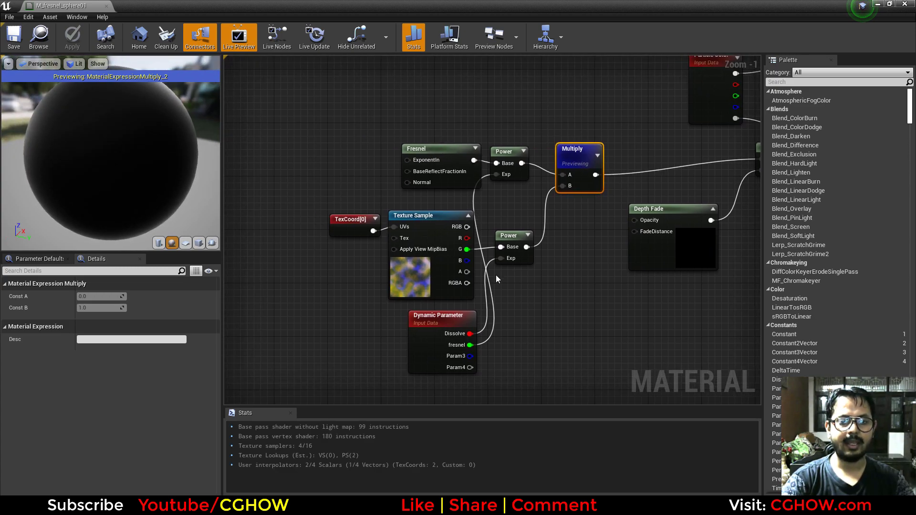
click(517, 234)
key(space)
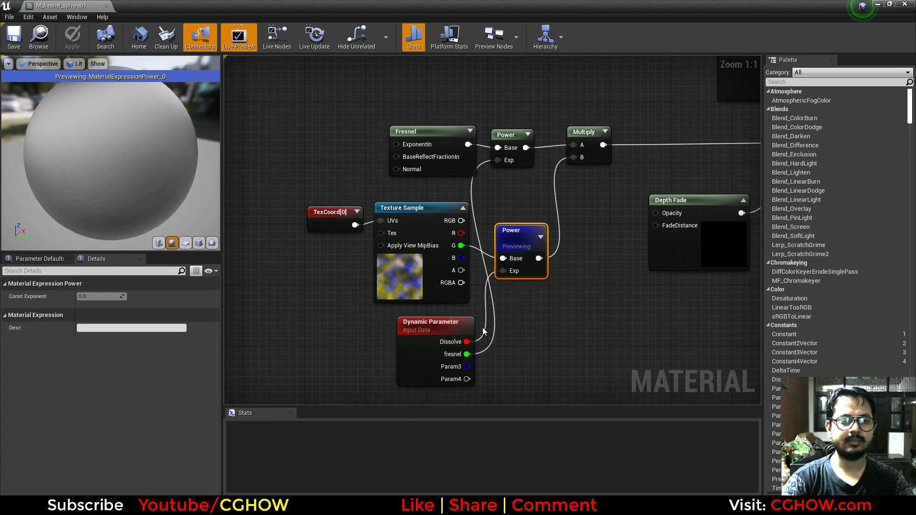
Step: Move the Dynamic Parameter, Fresnel and Fresnel's Power nodes apart so their connections are easier to follow
drag(421, 361, 405, 369)
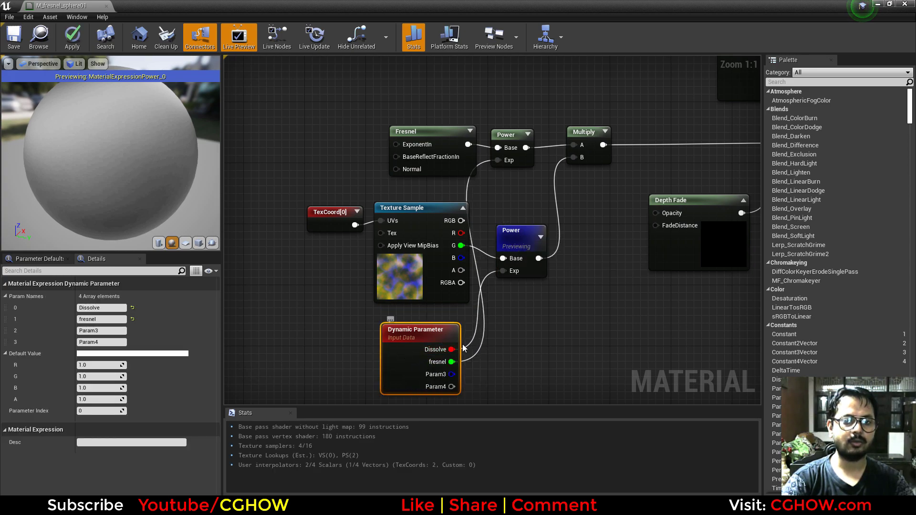
right_drag(463, 349, 464, 330)
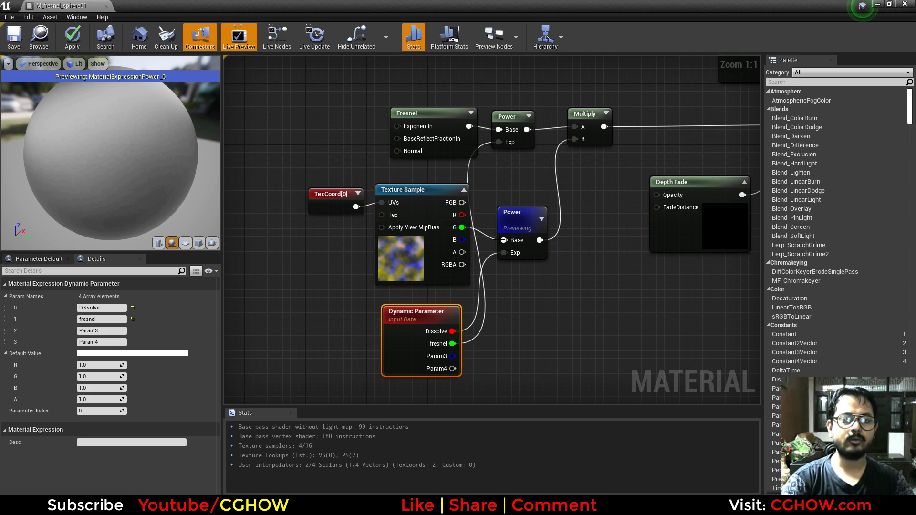
drag(413, 109, 398, 94)
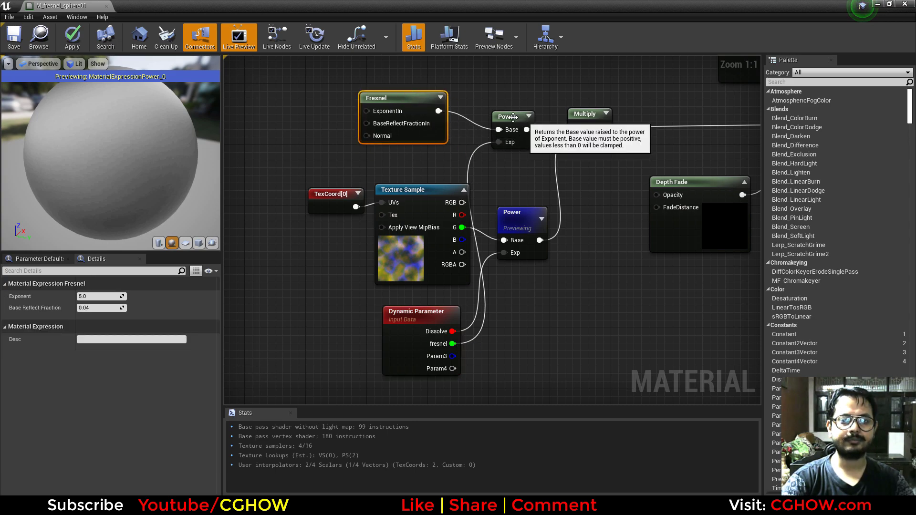
drag(509, 117, 515, 98)
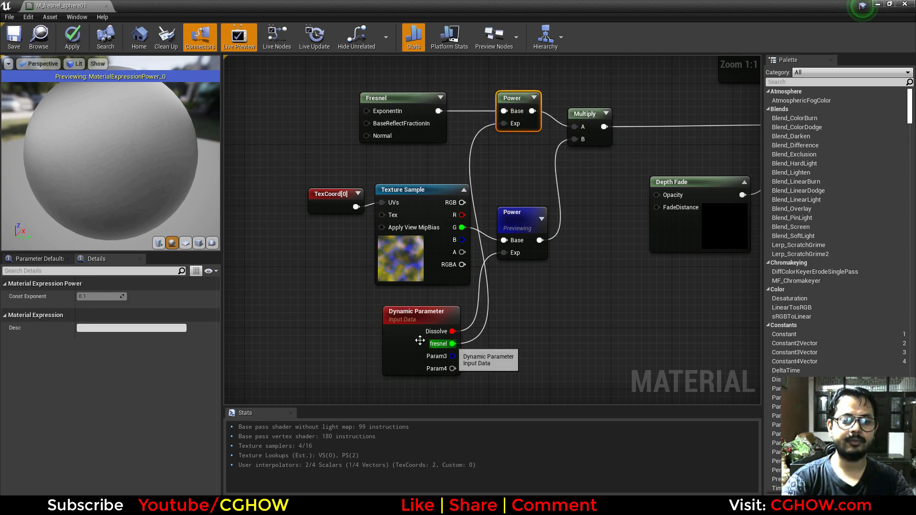
Step: Examine the Particle Color, Depth Fade and Multiply nodes feeding Emissive Color and Opacity, and close the M_fresnel_sphere01 material
right_drag(767, 173, 428, 312)
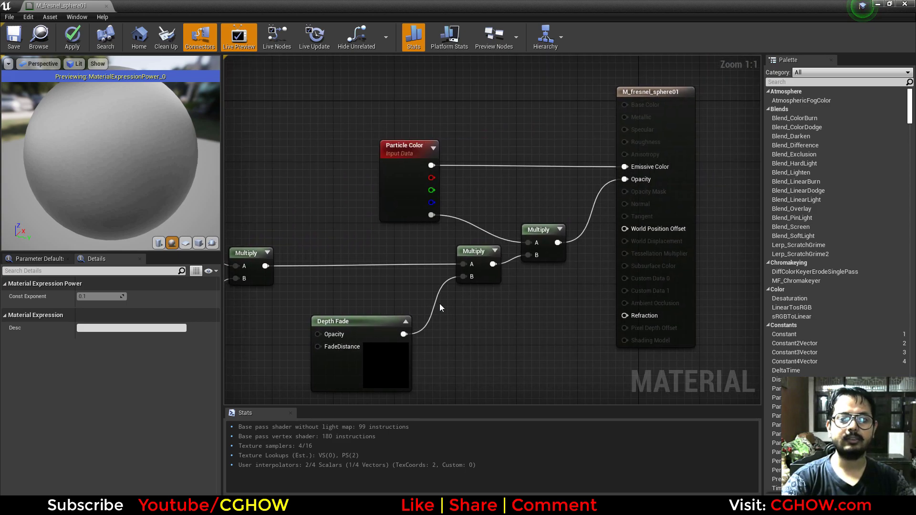
right_drag(387, 364, 415, 328)
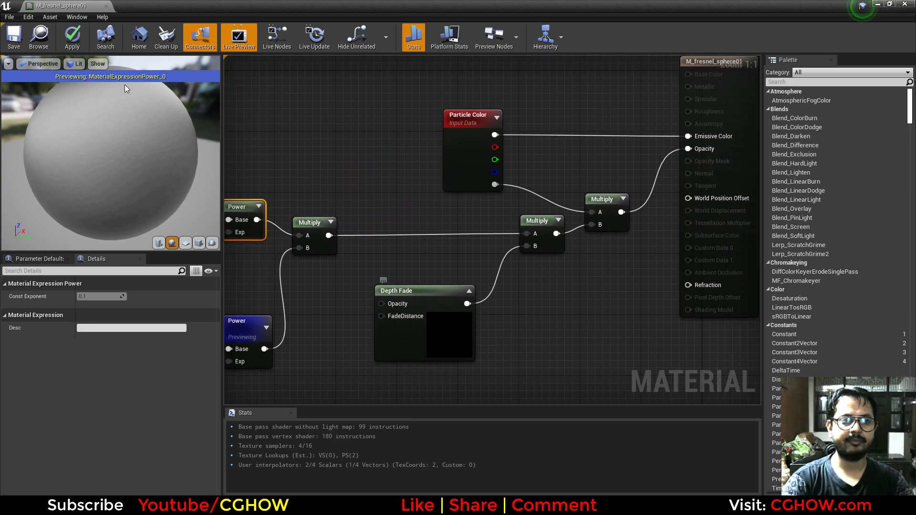
click(106, 5)
click(520, 289)
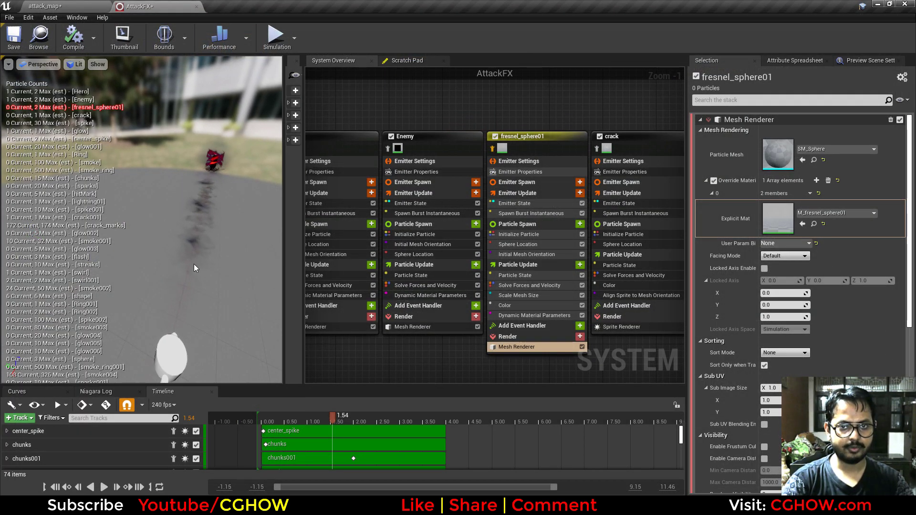
Step: Scrub the timeline to 0.04 and on to 0.45, viewing the fresnel sphere up close in the preview
drag(344, 424, 264, 438)
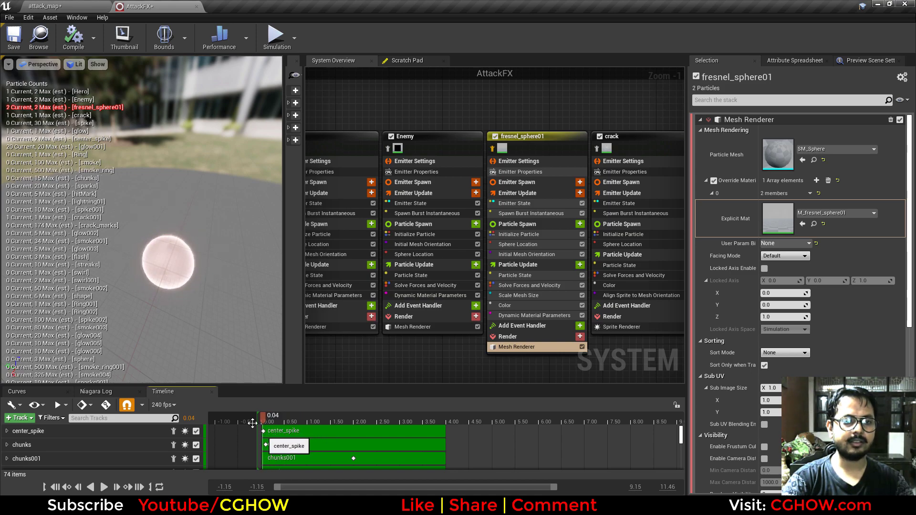
drag(190, 279, 194, 289)
middle_drag(194, 290, 165, 245)
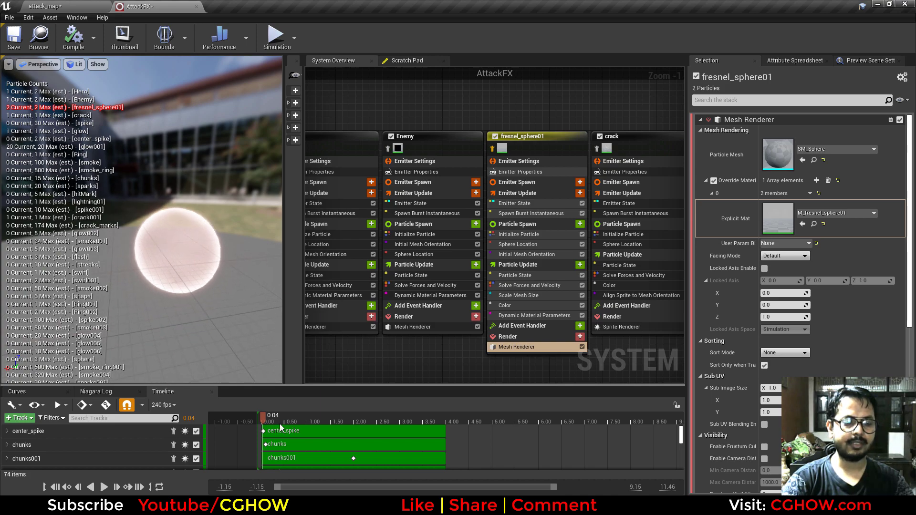
drag(265, 419, 281, 419)
drag(185, 241, 167, 257)
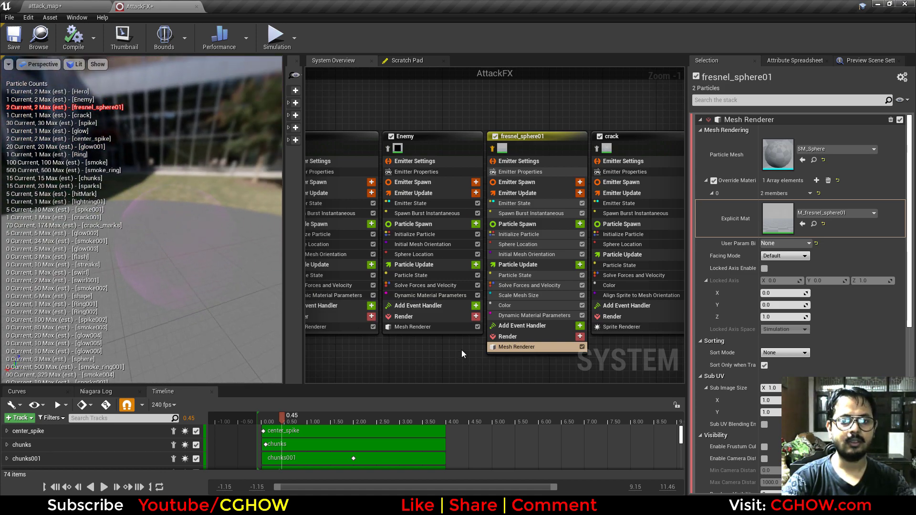
Step: Inspect fresnel_sphere01's Dissolve curve end key, Spawn Burst Instantaneous, Initialize Particle and Sphere Location settings
click(540, 315)
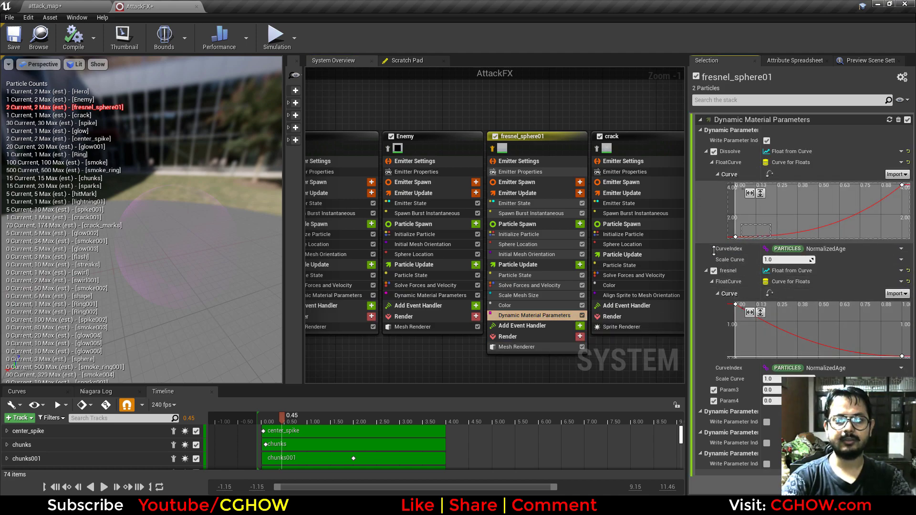
click(901, 185)
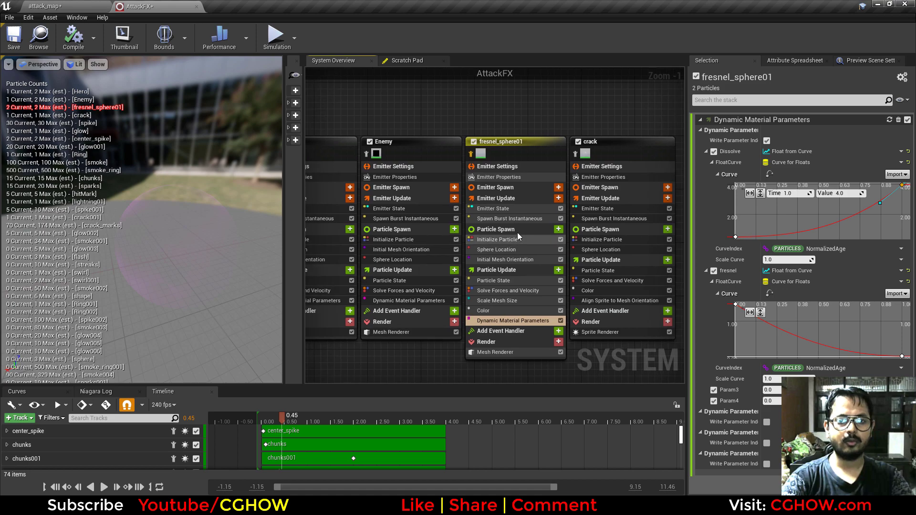
click(515, 219)
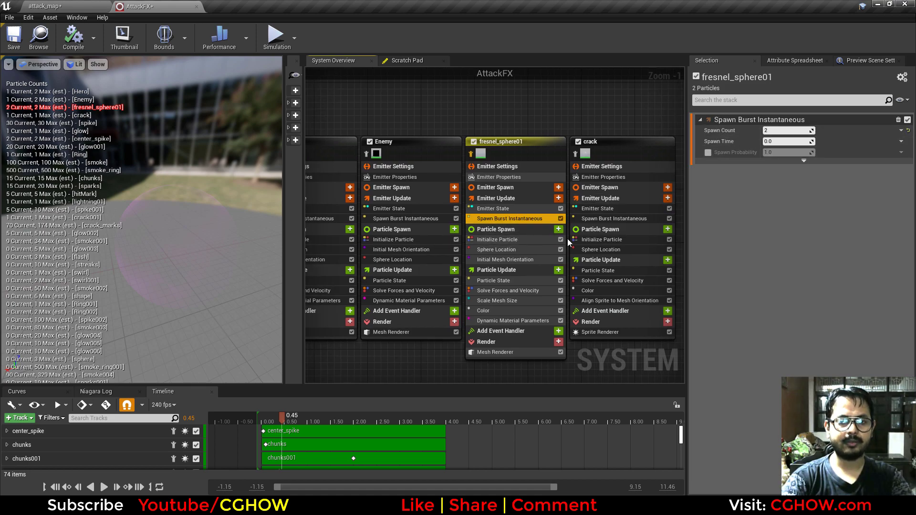
click(515, 239)
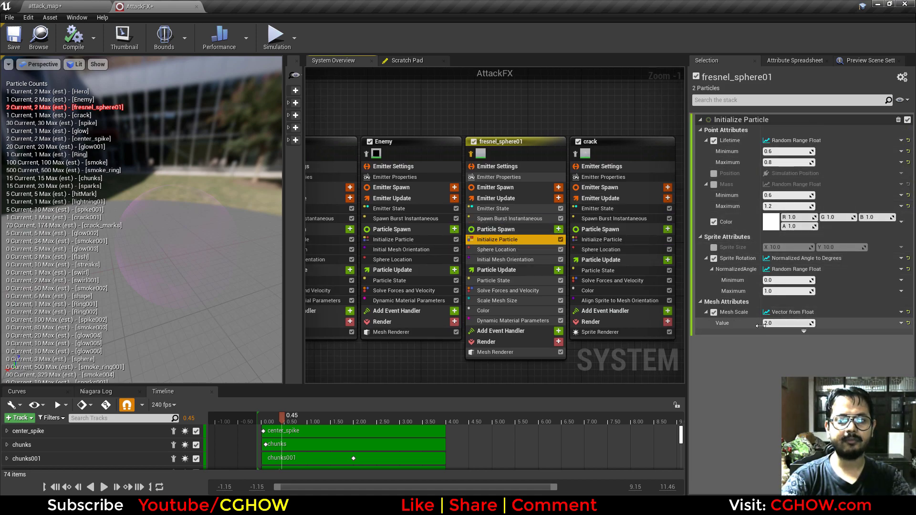
click(496, 249)
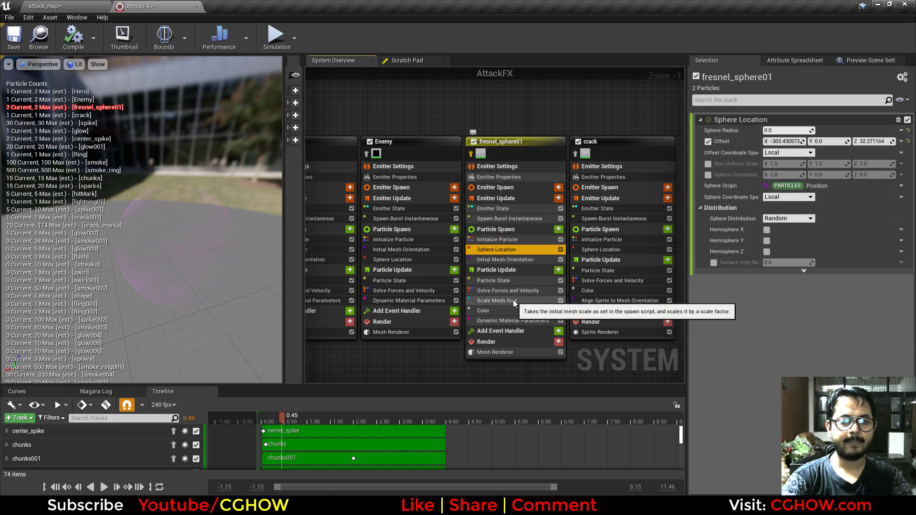
Step: Inspect fresnel_sphere01's Color curve and the color values of its first key, leaving the color picker without changes
click(506, 311)
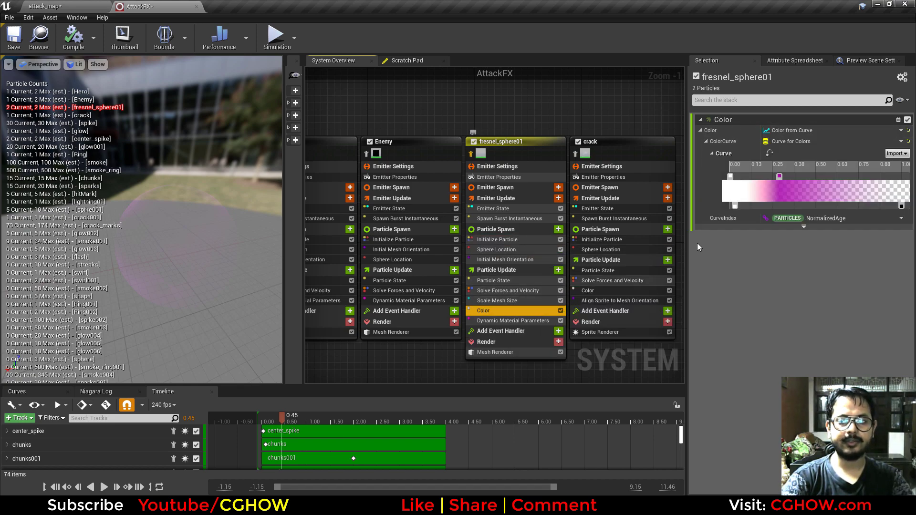
double_click(730, 178)
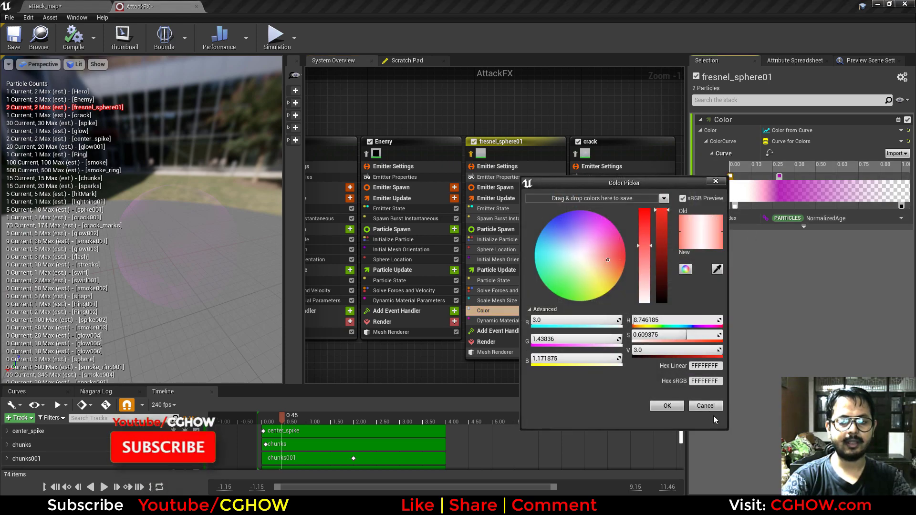
click(771, 237)
Step: Inspect the start key of the fresnel parameter curve and the Scale Mesh Size curve, with the timeline at 0.19
click(491, 321)
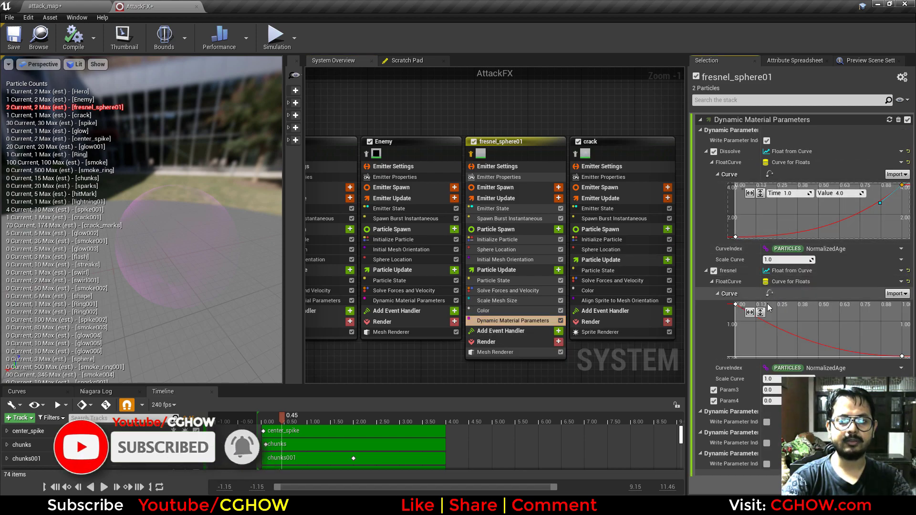
click(735, 303)
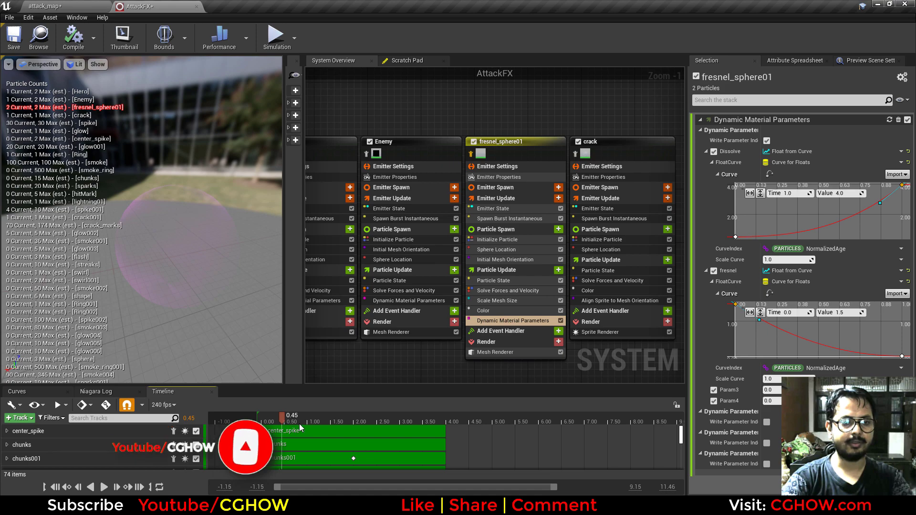
click(491, 301)
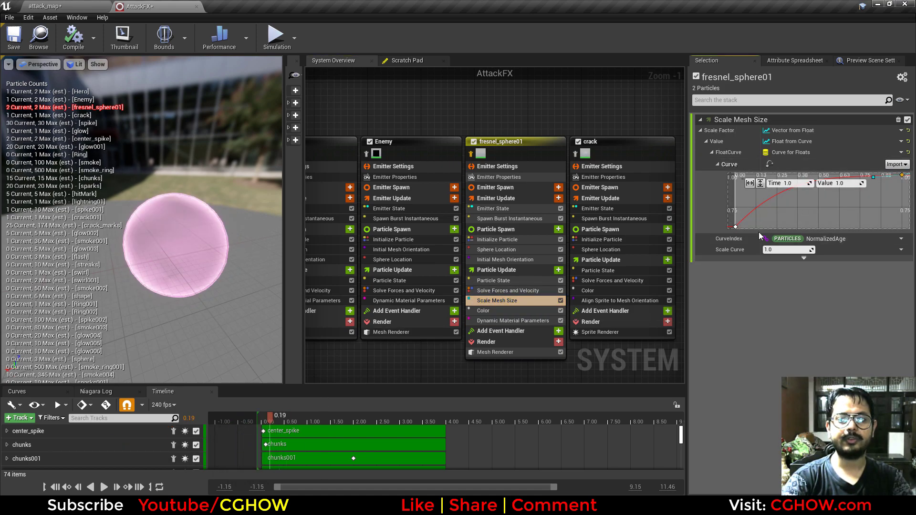
Step: Isolate the crack emitter in the preview and move the timeline to 0.42
mouse_move(277, 417)
mouse_down()
mouse_move(259, 417)
mouse_move(286, 417)
mouse_up()
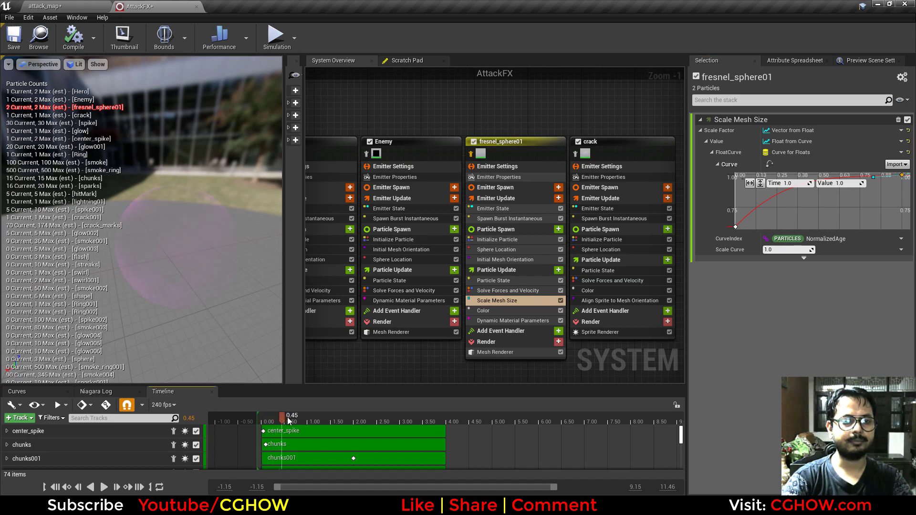
right_drag(405, 343, 278, 339)
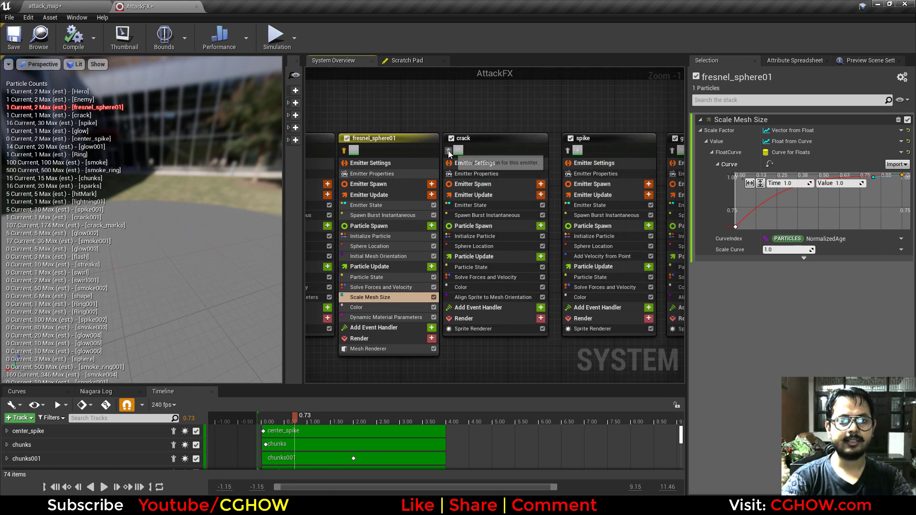
click(449, 151)
mouse_move(302, 419)
mouse_down()
mouse_move(265, 425)
mouse_move(298, 428)
mouse_up()
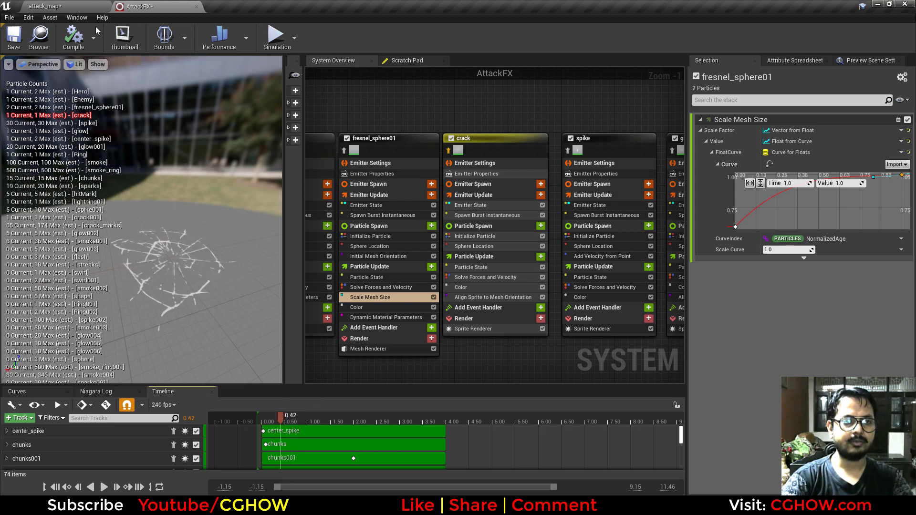
Step: Play the attack_map level to view the isolated crack, stop it and return to the AttackFX system
click(48, 6)
click(552, 35)
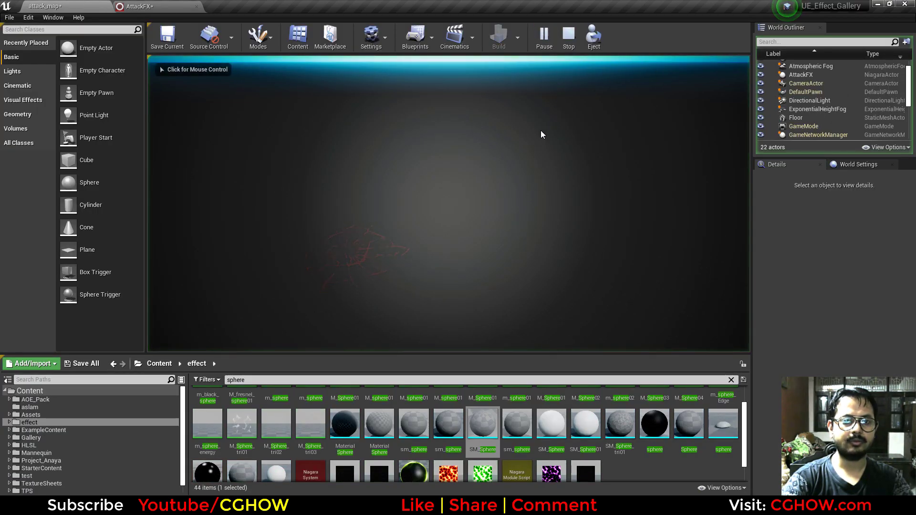
click(575, 48)
click(140, 7)
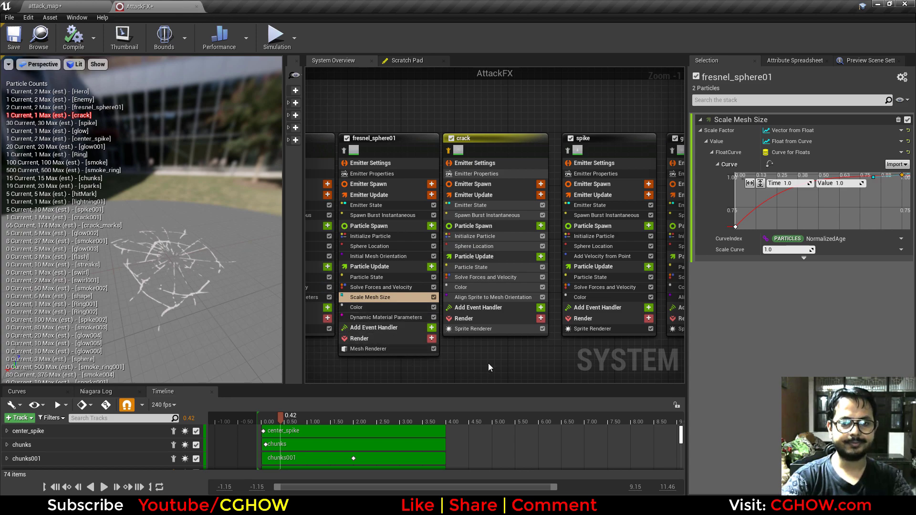
Step: Inspect crack's Sprite Renderer, its Crack01_Mat material and the T_Crack01 texture, closing the texture and material afterward
scroll(486, 362, up, 2)
click(482, 312)
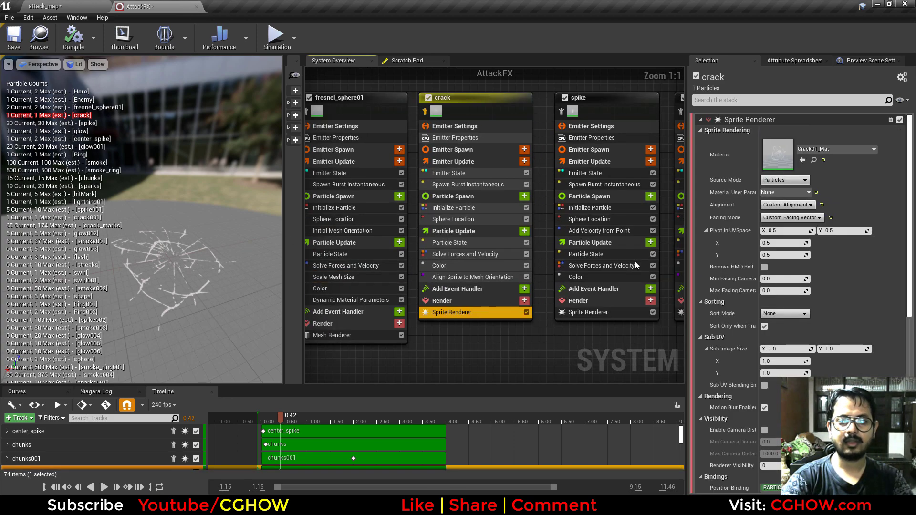
double_click(784, 162)
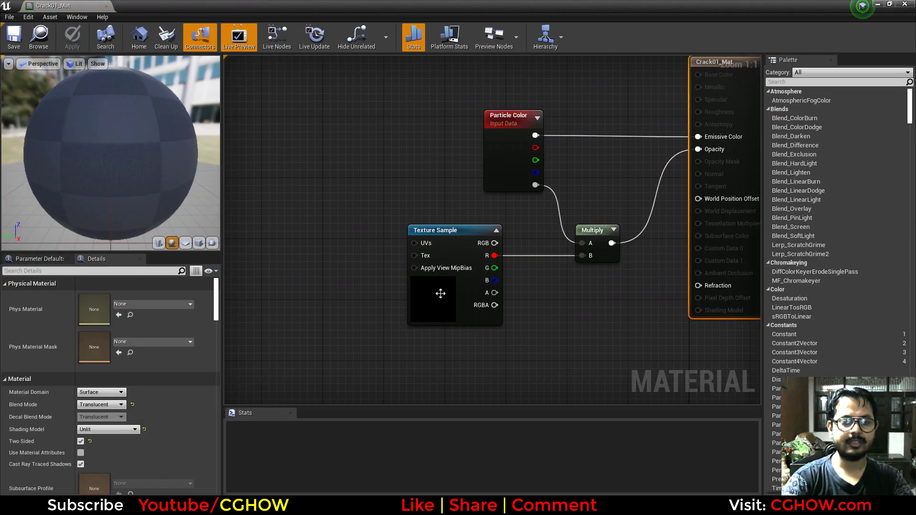
click(440, 293)
double_click(90, 392)
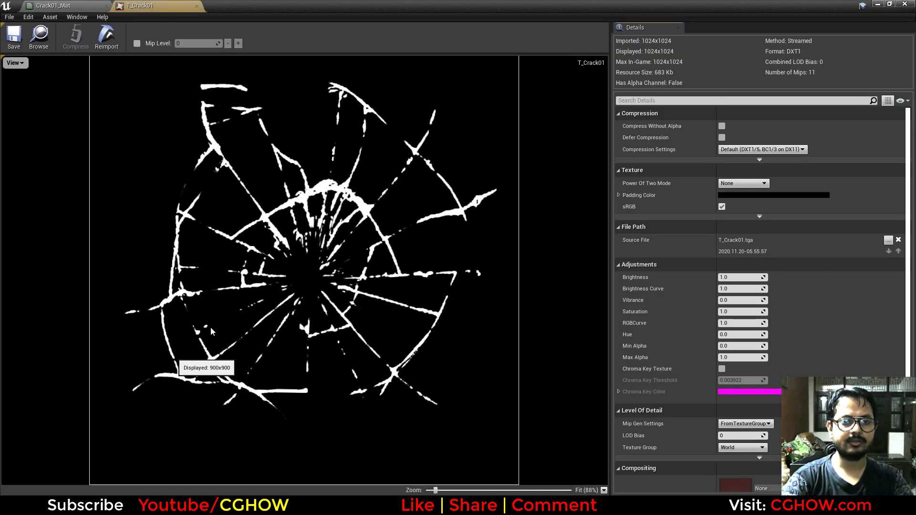
click(196, 5)
right_drag(725, 160, 614, 190)
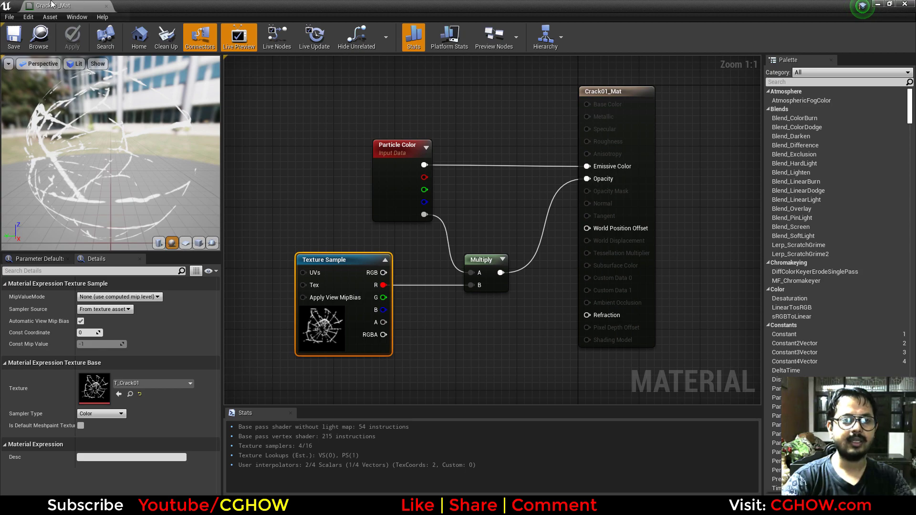
middle_click(51, 2)
Step: Inspect crack's Align Sprite to Mesh Orientation, Spawn Burst Instantaneous and Initialize Particle settings
right_drag(447, 347, 451, 367)
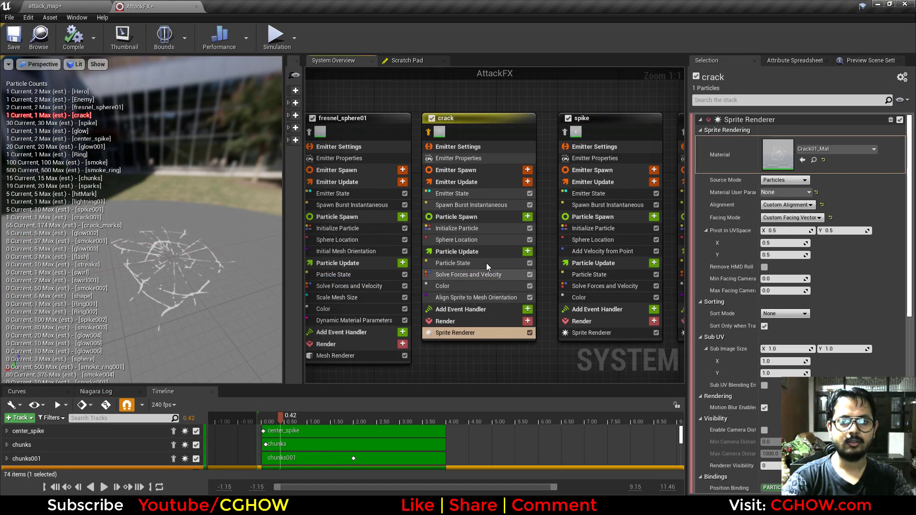
click(459, 299)
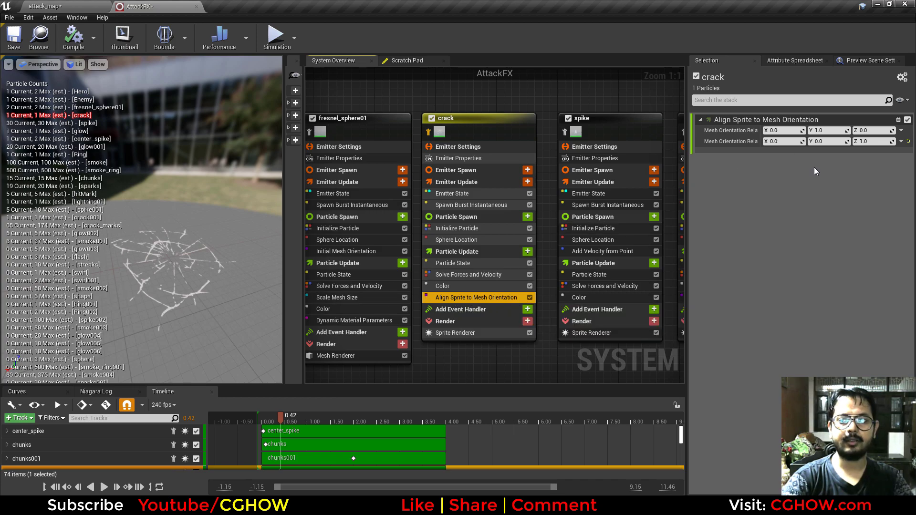
drag(217, 313, 155, 262)
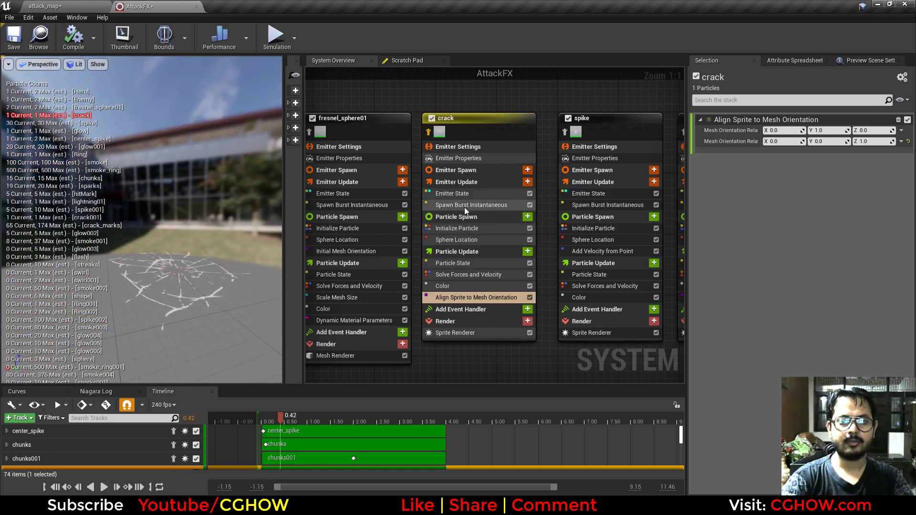
click(464, 207)
click(457, 228)
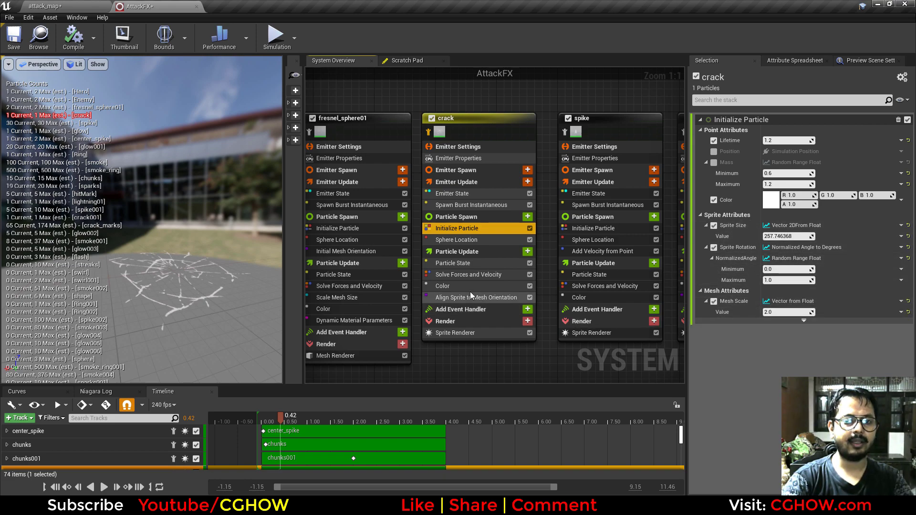
Step: Inspect crack's Color curve with the timeline at 0.62, and compare its sprite alignment settings with the flat crack in the preview
click(482, 287)
mouse_move(296, 417)
mouse_down()
mouse_move(311, 417)
mouse_move(290, 419)
mouse_up()
drag(189, 279, 191, 305)
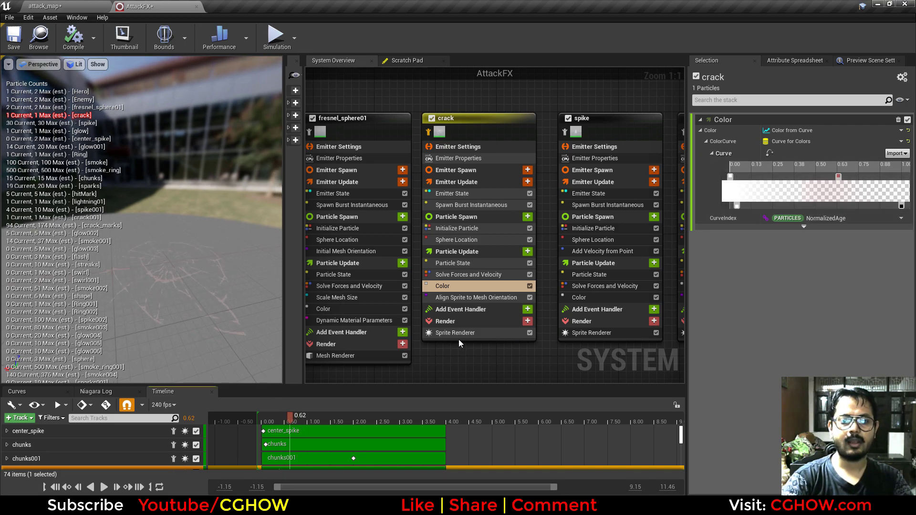
click(454, 297)
drag(196, 314, 221, 324)
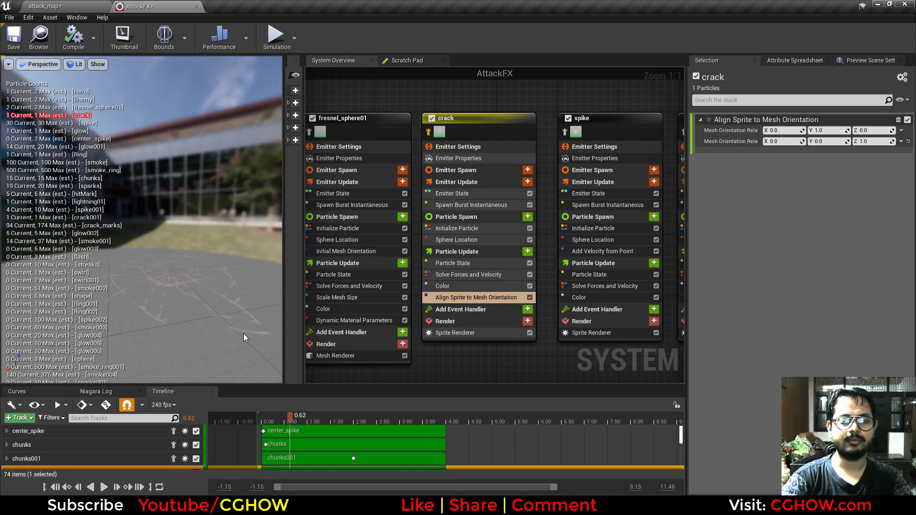
Step: Isolate the spike emitter in the preview and move the timeline to 0.22
right_drag(473, 362, 356, 358)
click(432, 127)
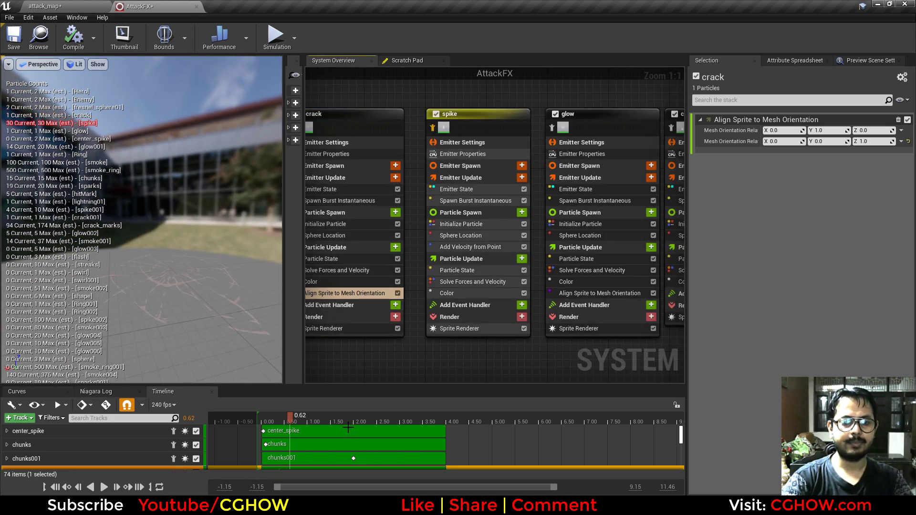
drag(307, 422, 271, 414)
mouse_move(205, 281)
mouse_down()
mouse_move(224, 325)
mouse_move(243, 301)
mouse_move(220, 280)
mouse_up()
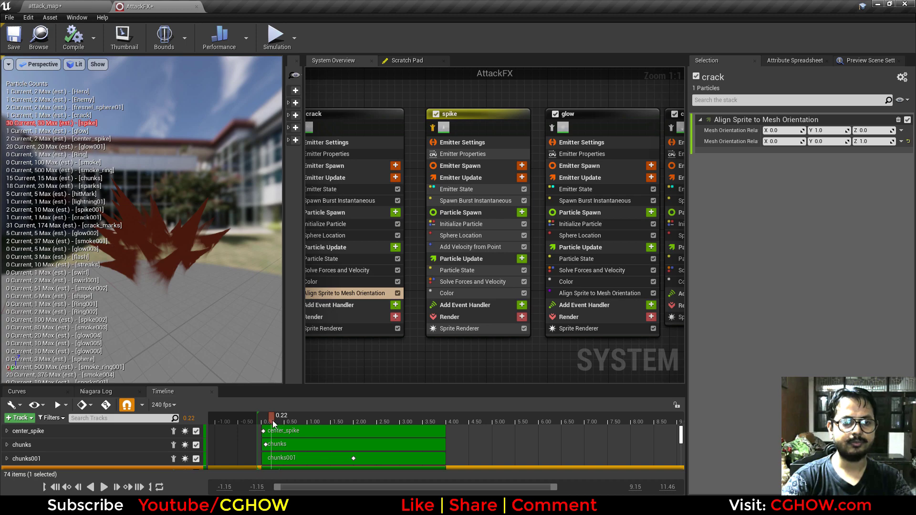
Step: Play the attack_map level repeatedly to view the isolated spikes, stop it and return to the AttackFX system
click(62, 6)
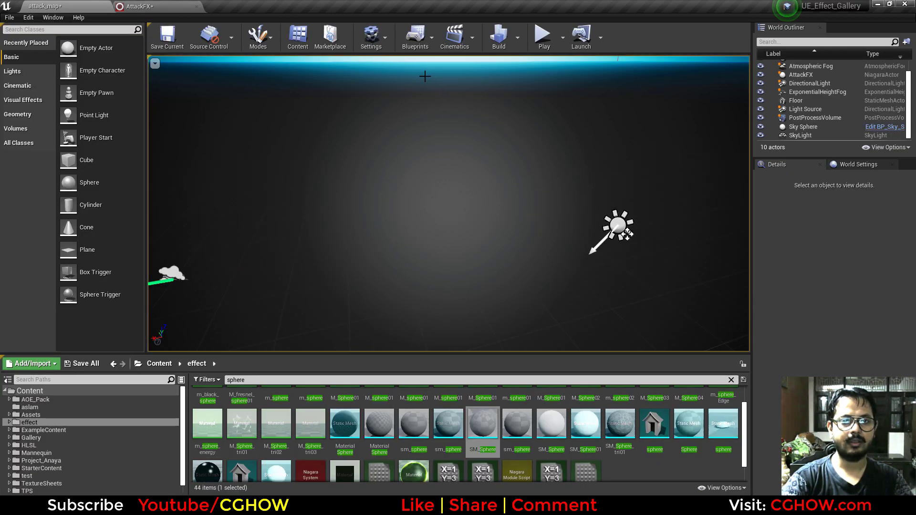
click(541, 38)
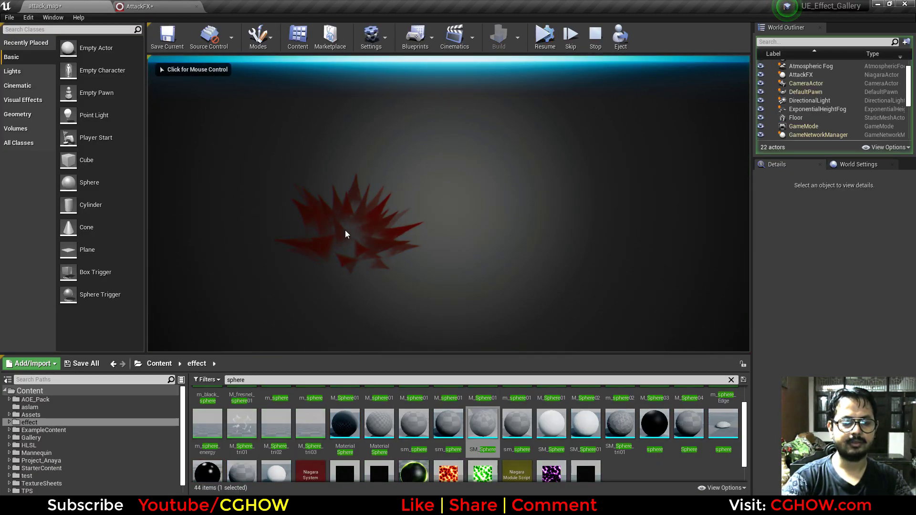
click(596, 39)
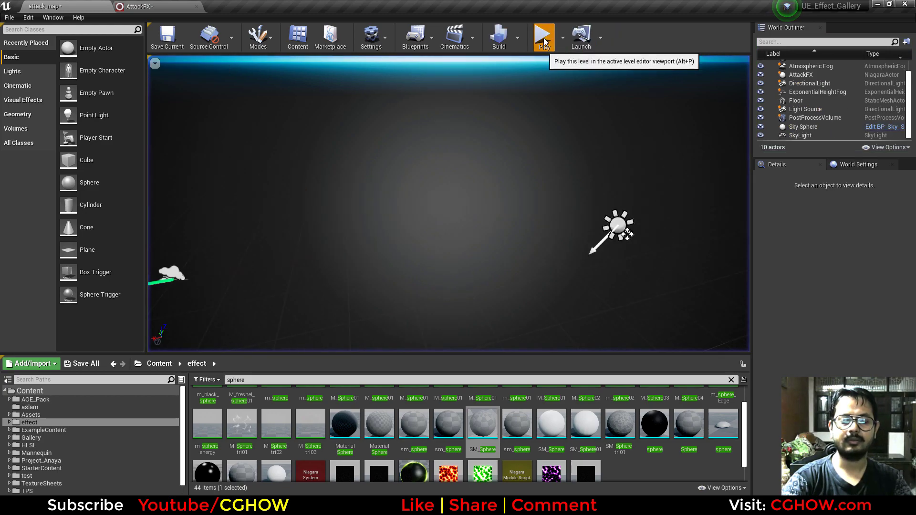
click(547, 37)
click(576, 42)
click(544, 37)
click(569, 38)
click(150, 5)
Step: Inspect spike's Sprite Renderer, its Spike01_Mat material and the T_Spike01 texture, closing both asset windows
mouse_move(443, 364)
right_down()
mouse_move(477, 365)
mouse_move(435, 358)
right_up()
click(465, 324)
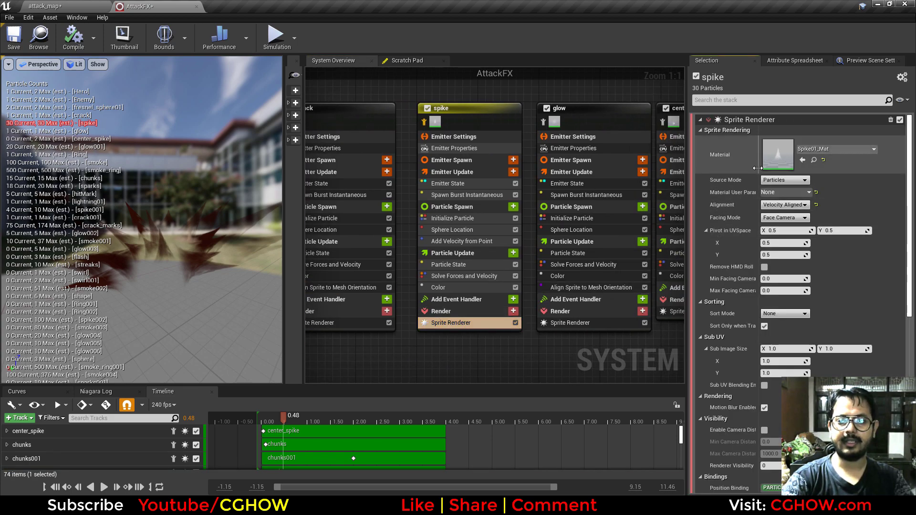
double_click(779, 164)
click(434, 274)
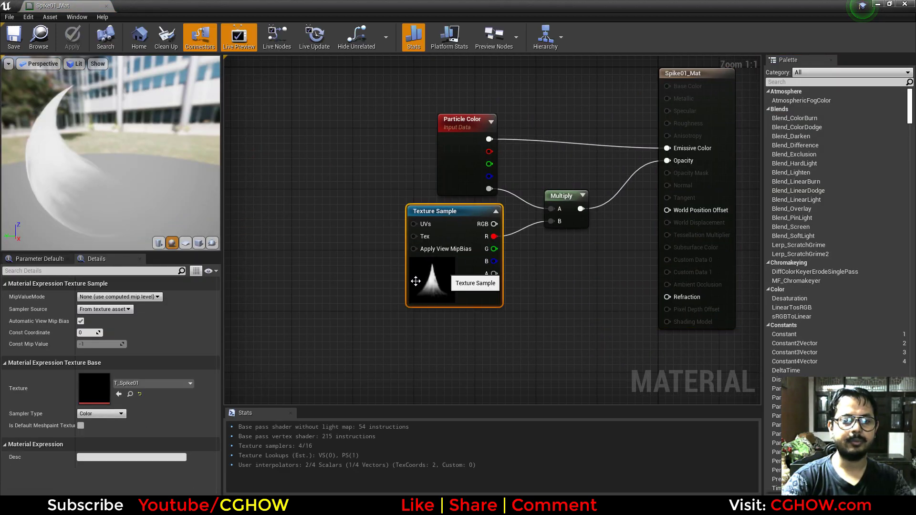
double_click(95, 389)
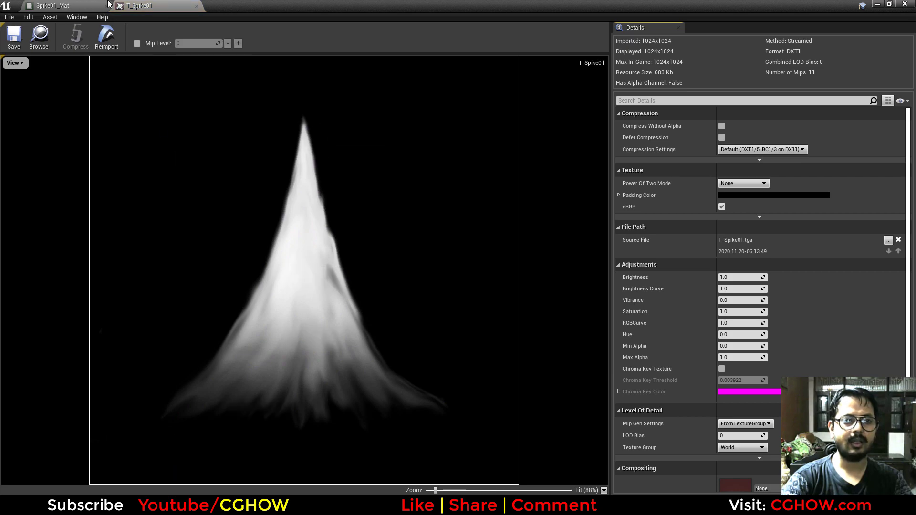
middle_click(131, 5)
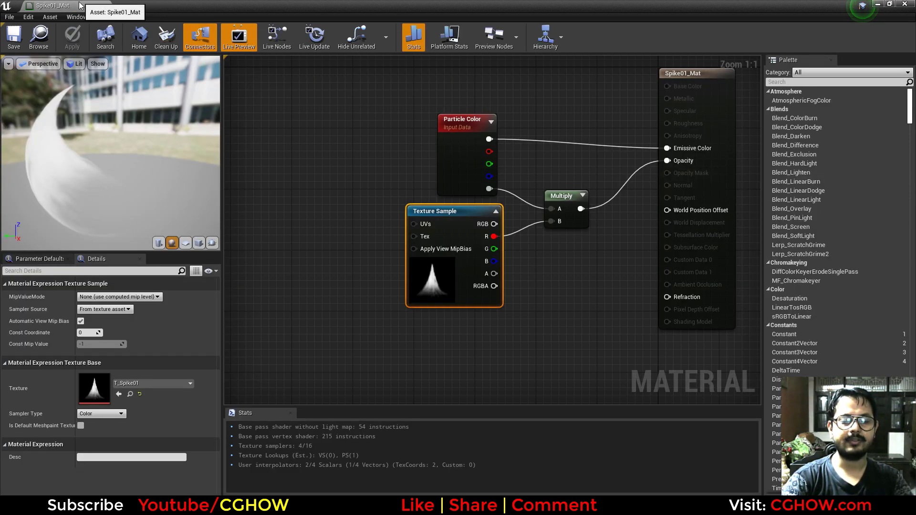
middle_click(80, 5)
Step: Inspect spike's Particle Spawn and Spawn Burst Instantaneous settings, viewing the spikes from another angle
click(473, 221)
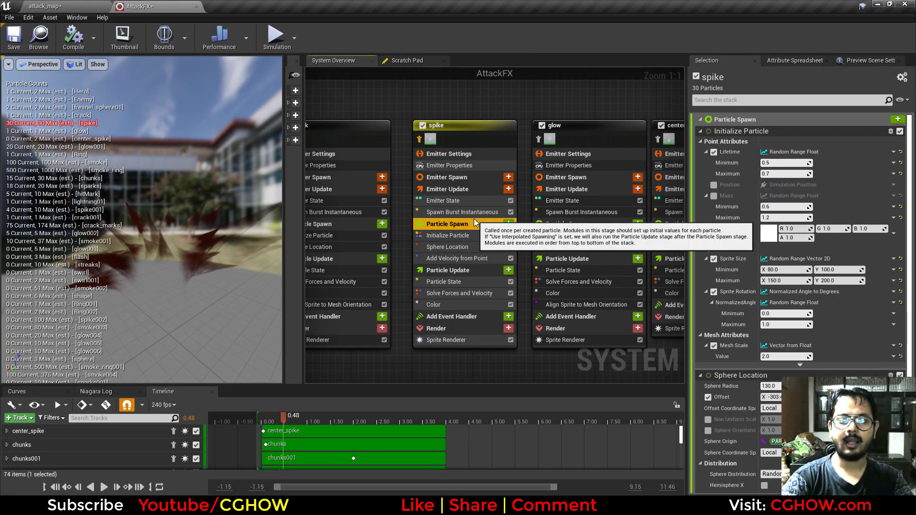
click(472, 214)
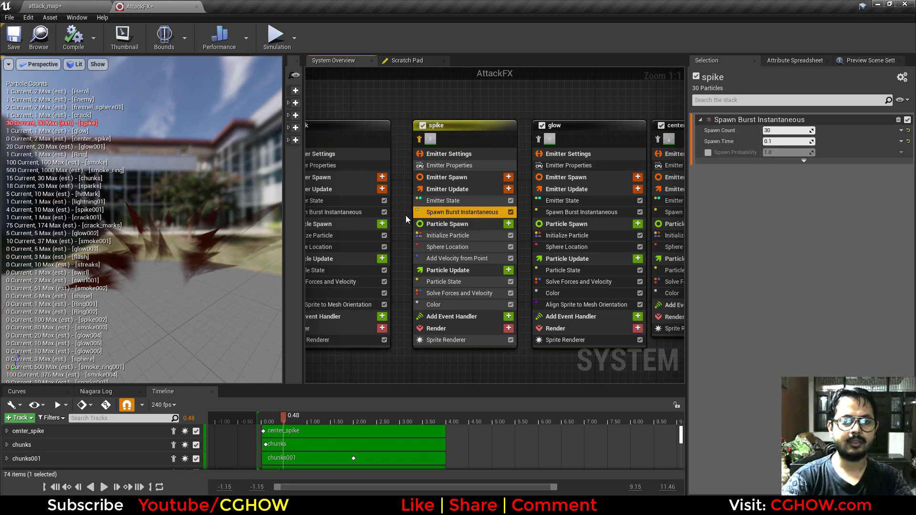
drag(191, 239, 71, 250)
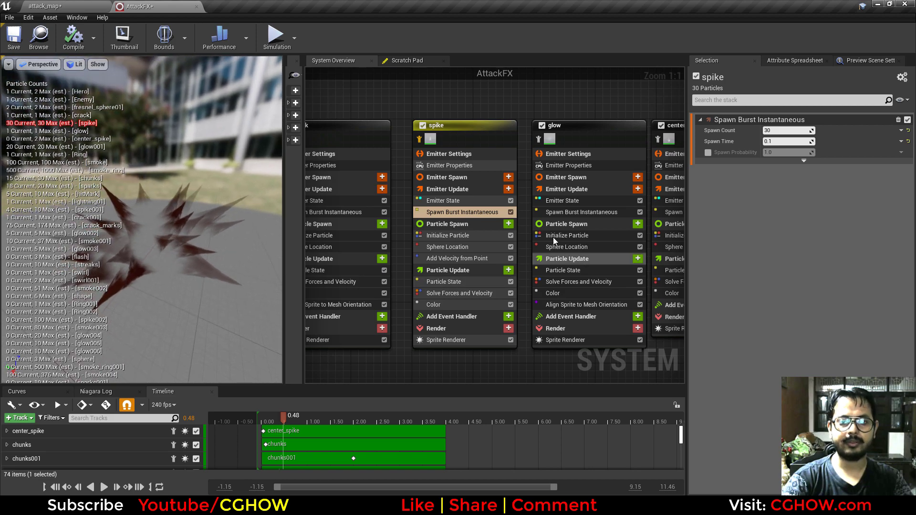
Step: Check the alignment and facing mode in spike's Sprite Renderer, and examine the spikes from several angles
click(466, 340)
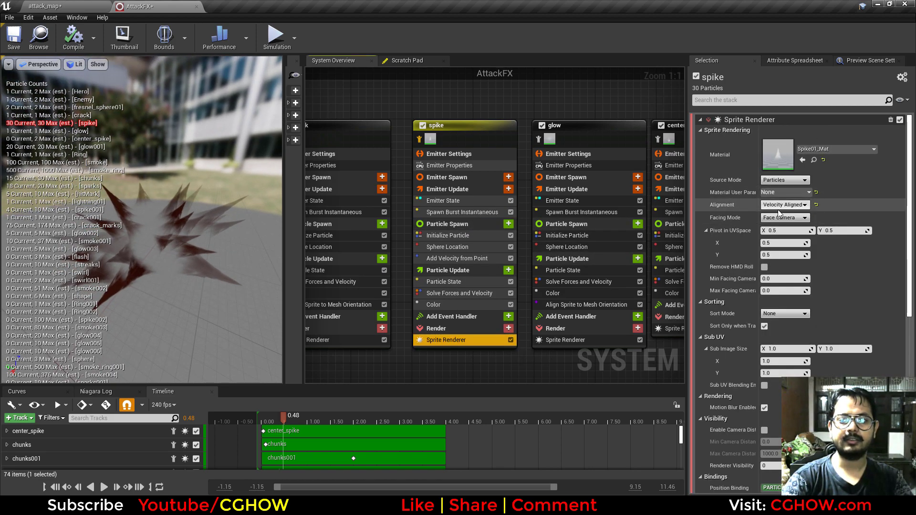
drag(145, 219, 95, 198)
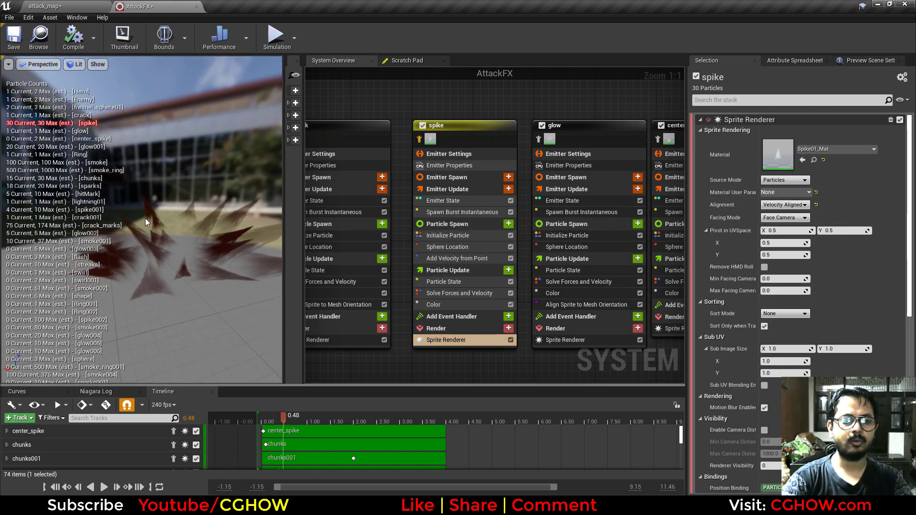
drag(167, 257, 288, 211)
drag(195, 277, 167, 198)
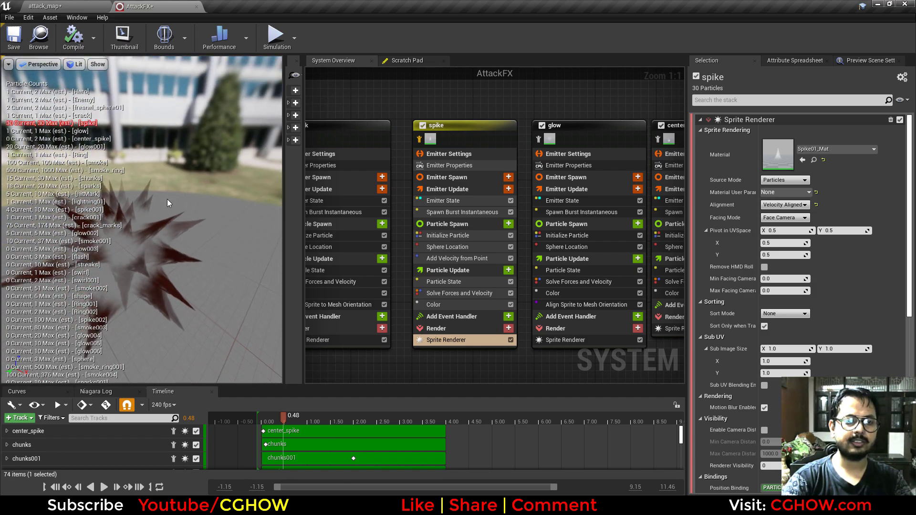
drag(225, 233, 334, 265)
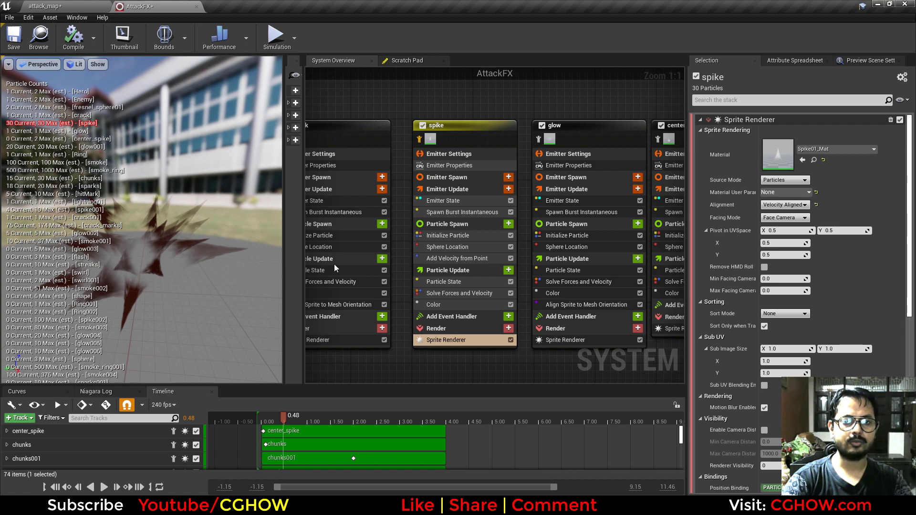
Step: Inspect spike's Sphere Location, Add Velocity from Point and Color curve settings alongside the preview
click(454, 247)
drag(782, 142, 784, 141)
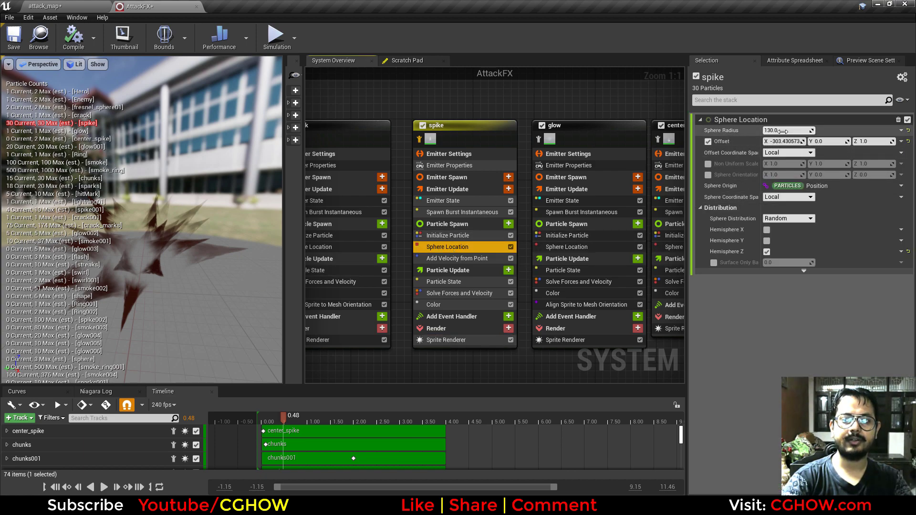
click(445, 258)
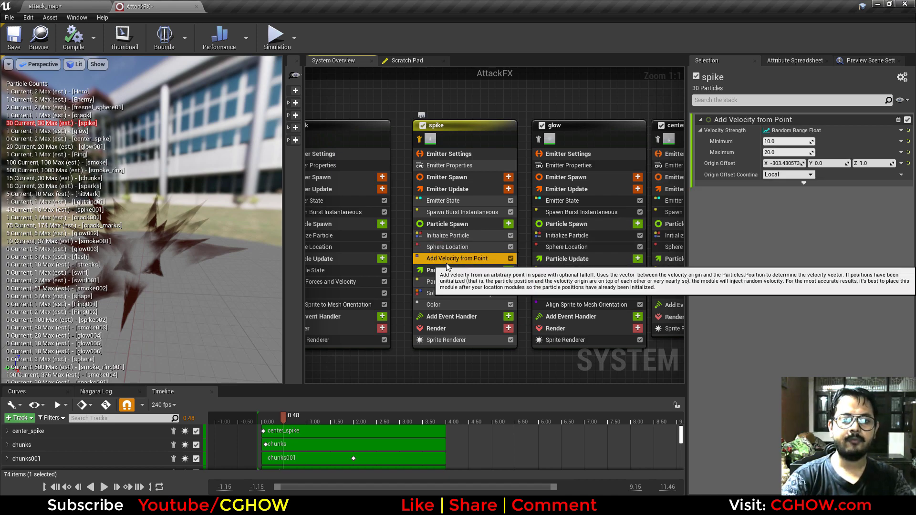
drag(167, 249, 96, 248)
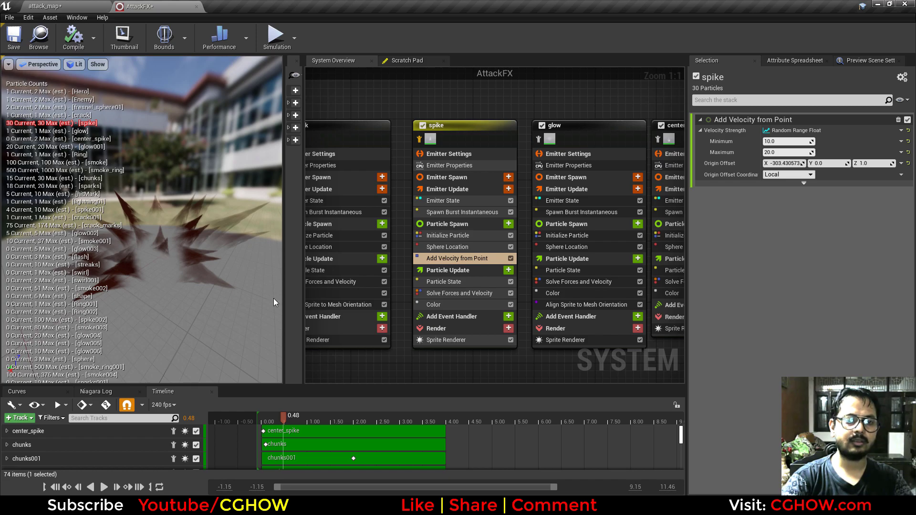
mouse_move(174, 306)
mouse_down()
mouse_move(255, 301)
mouse_move(180, 307)
mouse_up()
click(465, 305)
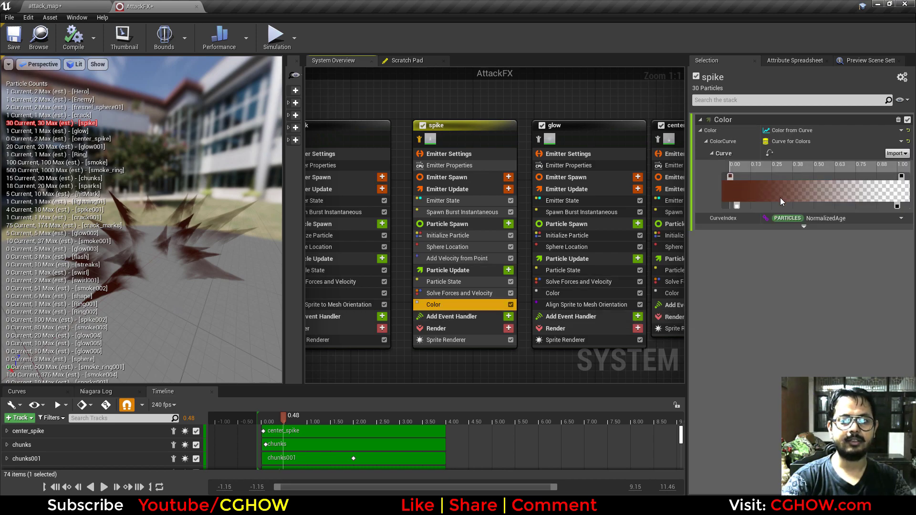
Step: Isolate the glow emitter and scrub the timeline to about 0.48 to preview it alone
mouse_move(296, 422)
mouse_down()
mouse_move(312, 419)
mouse_move(276, 419)
mouse_move(294, 418)
mouse_up()
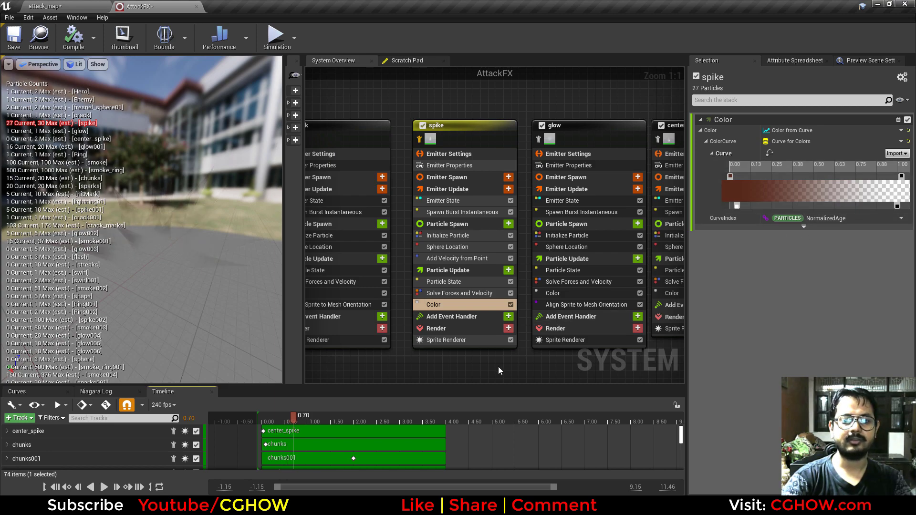
right_drag(502, 365, 389, 372)
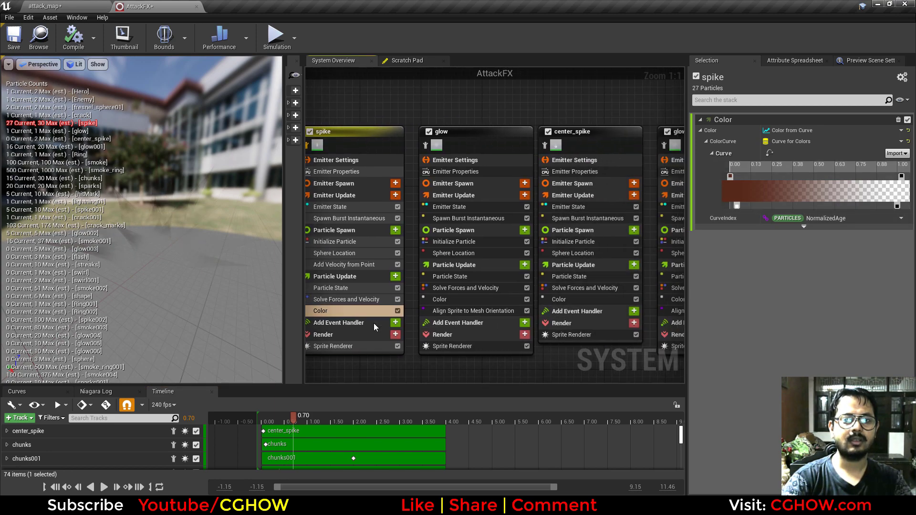
click(427, 147)
drag(258, 413, 284, 416)
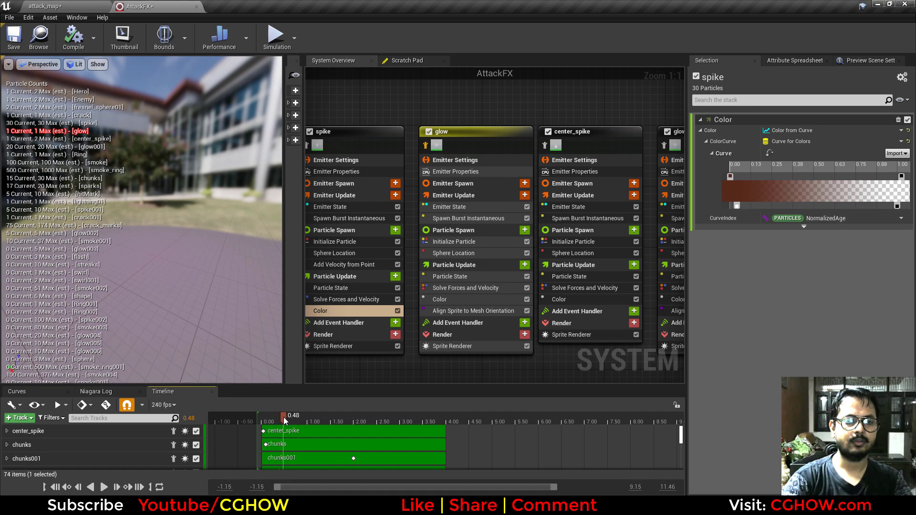
Step: Play the attack_map level twice to see the isolated glow in game, and return to the AttackFX system
click(46, 6)
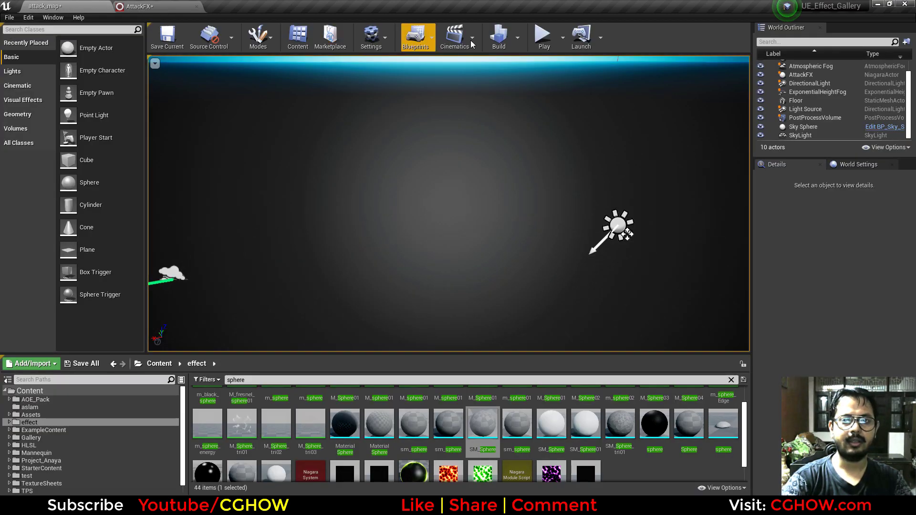
click(544, 36)
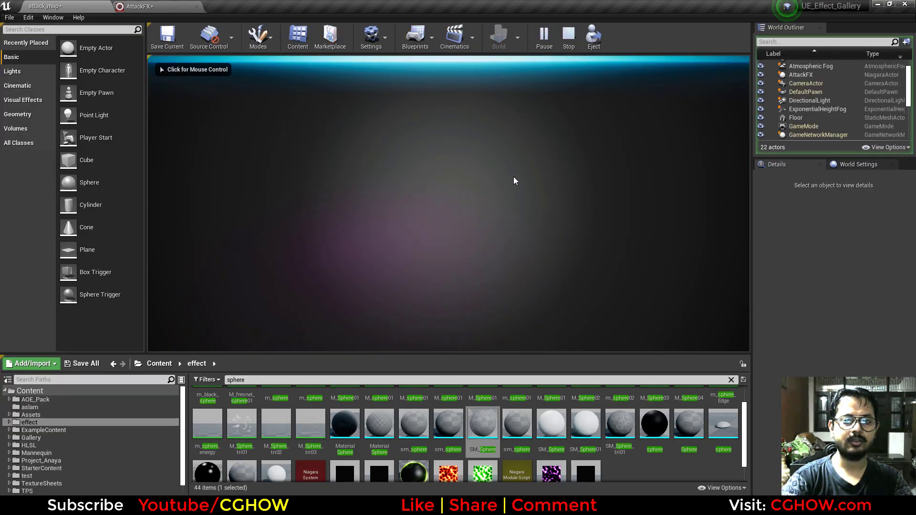
click(569, 37)
click(544, 35)
click(568, 37)
click(138, 6)
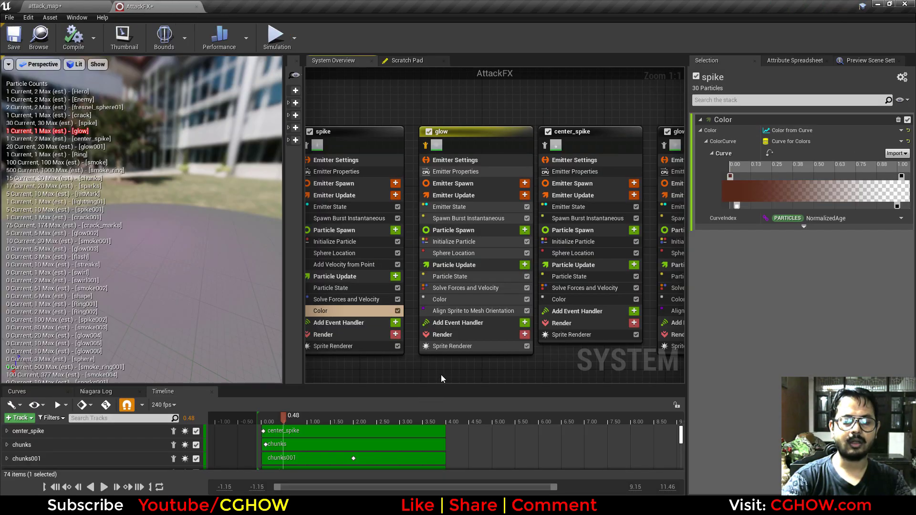
Step: Inspect glow's Sprite Renderer, Align Sprite to Mesh Orientation, Spawn Burst Instantaneous, Initialize Particle and Color settings
scroll(441, 374, down, 1)
click(465, 331)
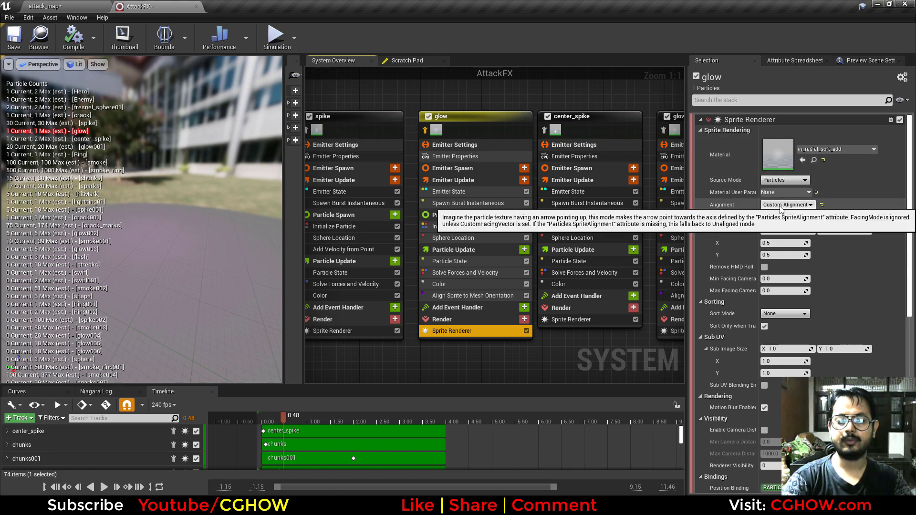
click(450, 296)
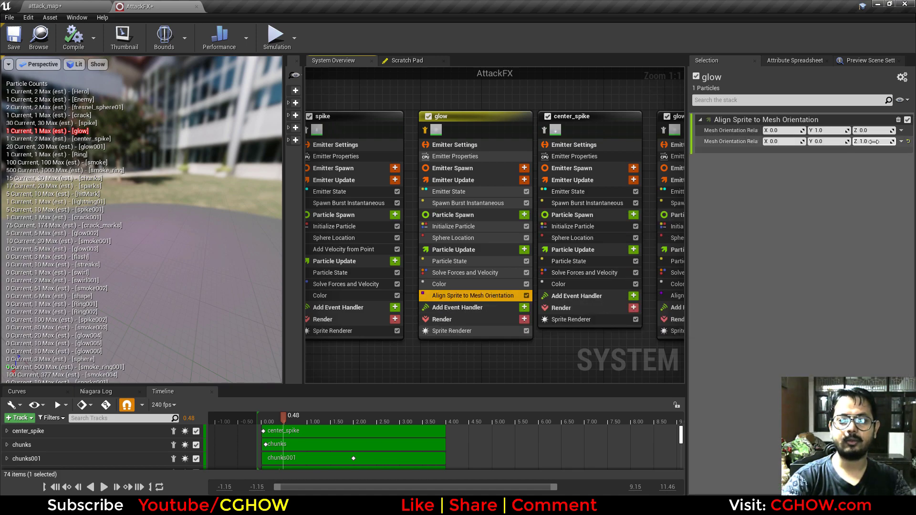
click(443, 203)
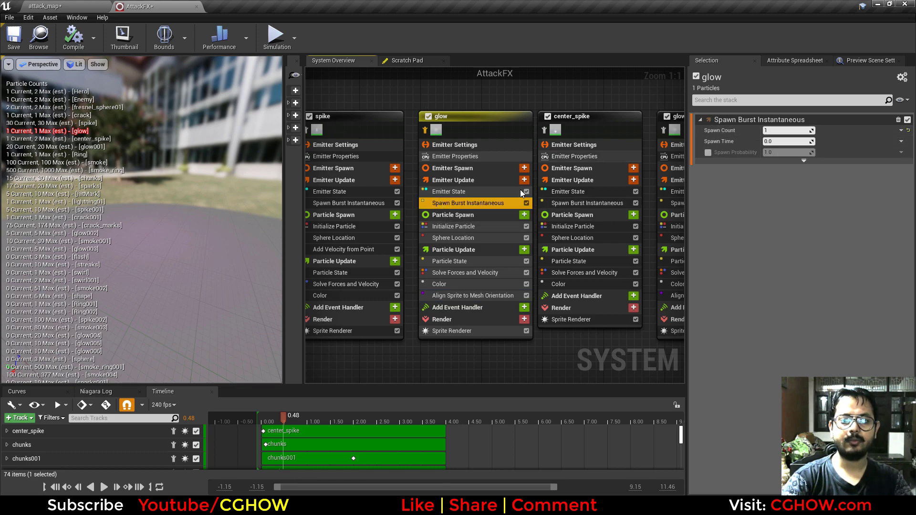
click(453, 227)
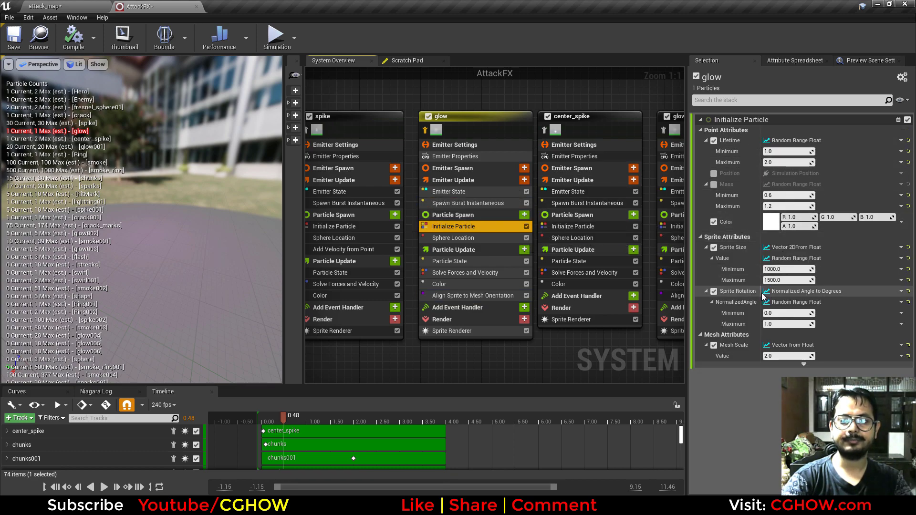
click(446, 284)
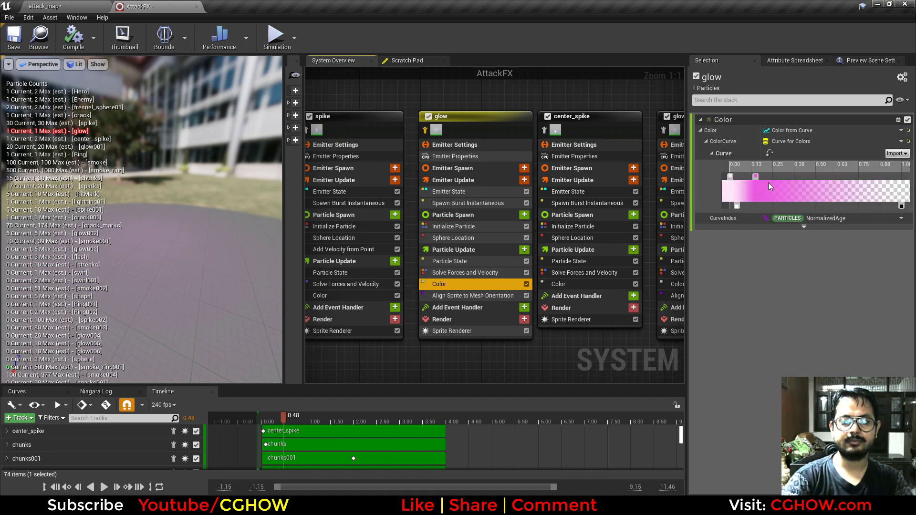
click(449, 297)
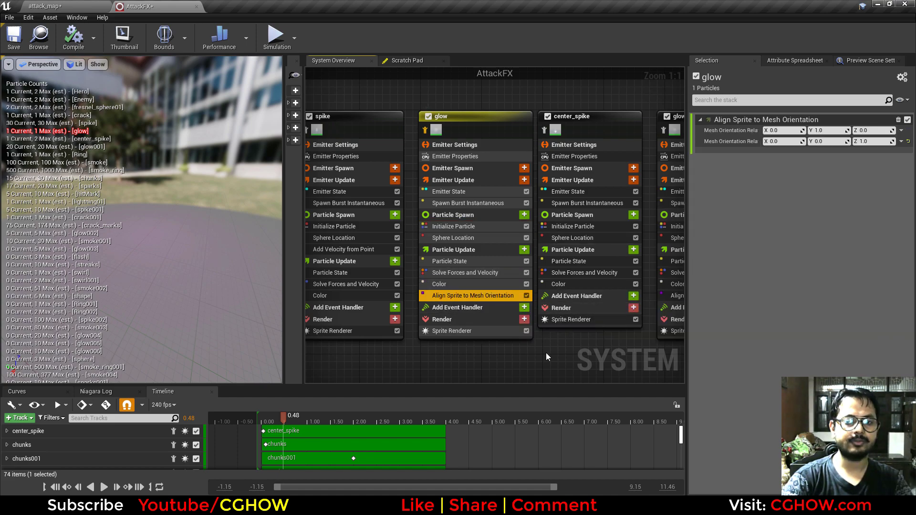
Step: Isolate the center_spike emitter and scrub the timeline back to about 0.20 to preview it
right_drag(547, 357, 410, 374)
click(408, 146)
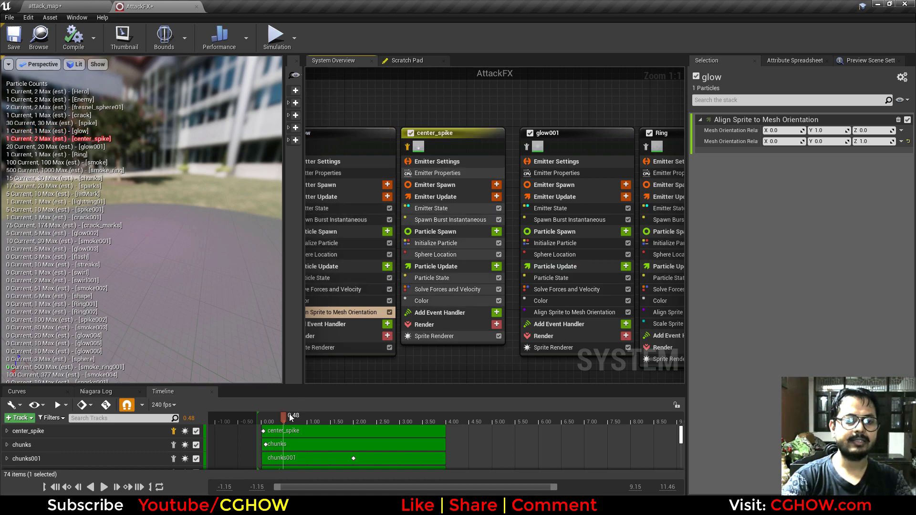
drag(294, 417, 269, 414)
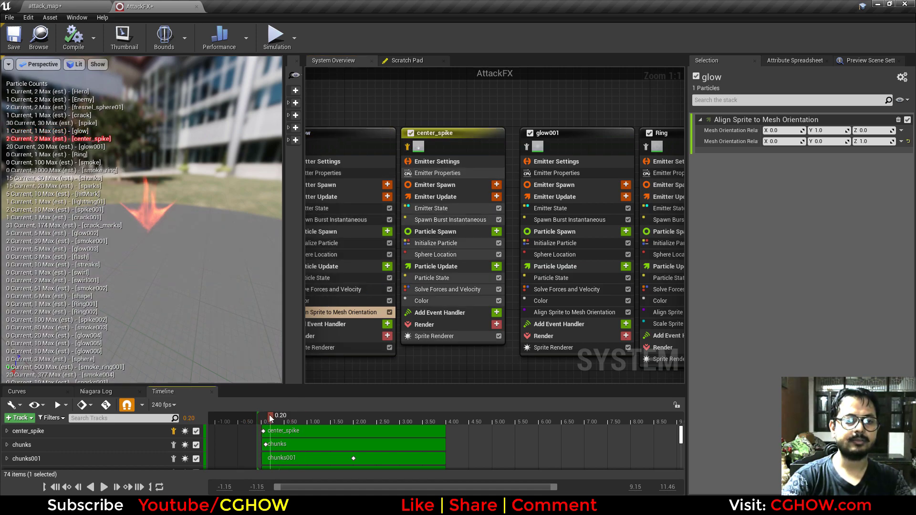
Step: Play the attack_map level to see the isolated center_spike in game, and return to AttackFX
click(53, 6)
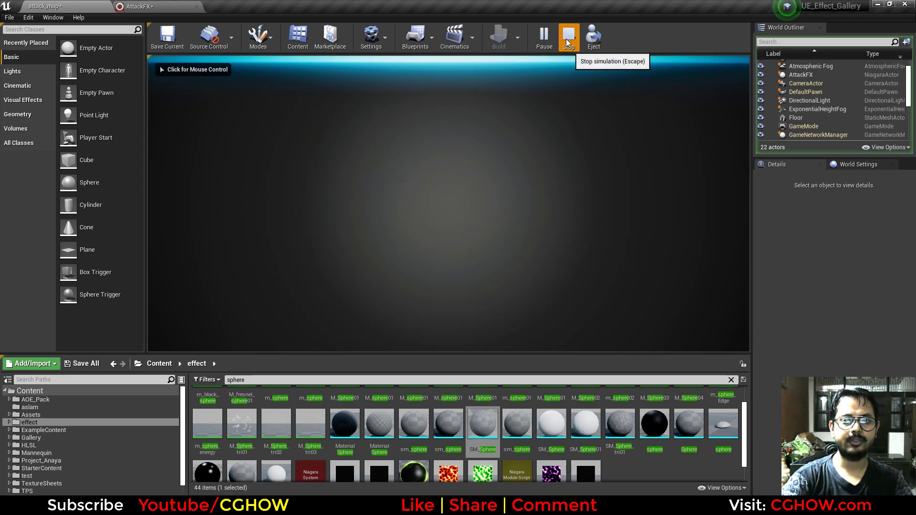
click(544, 37)
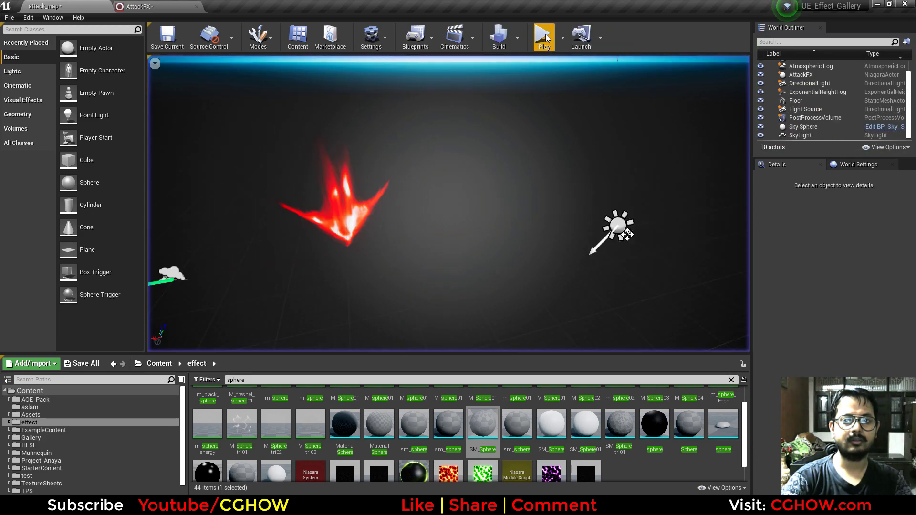
click(570, 38)
click(174, 5)
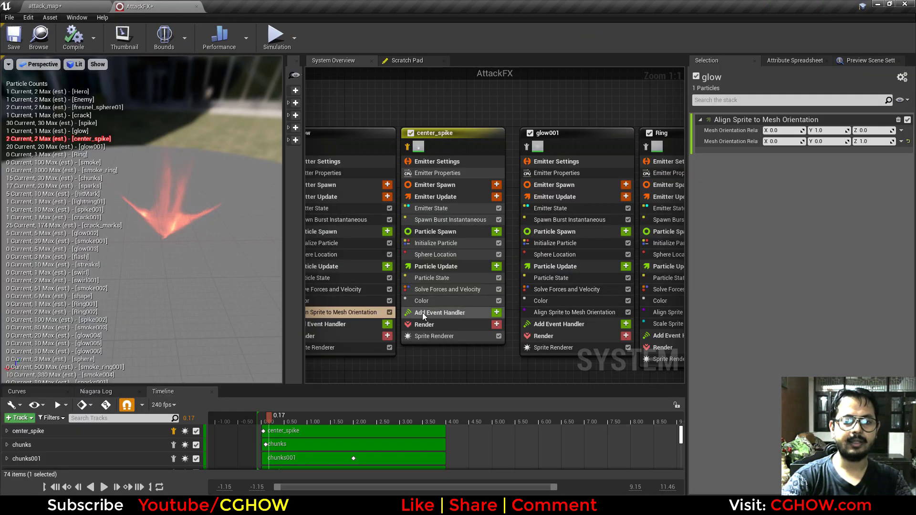
Step: Open the Spike02_Mat material used by center_spike's Sprite Renderer and inspect its T_Spike02 texture sample
click(437, 335)
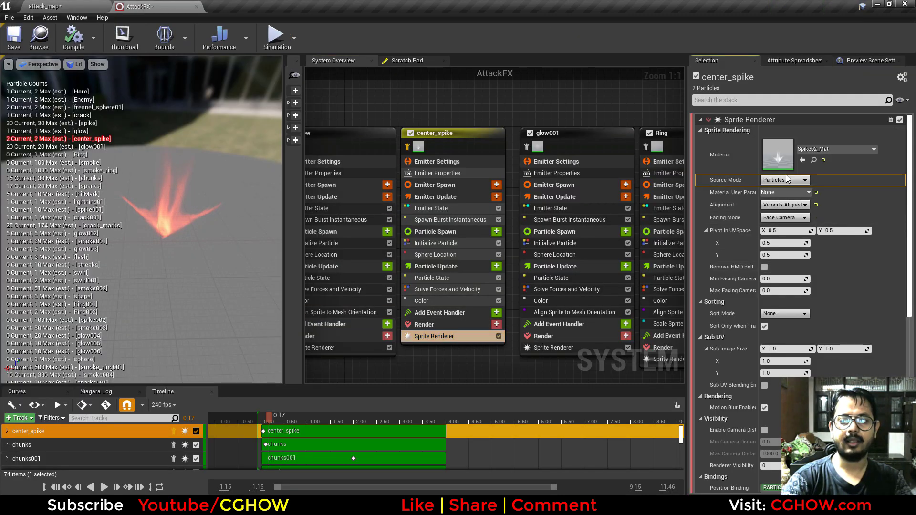
double_click(778, 154)
right_drag(250, 307, 448, 286)
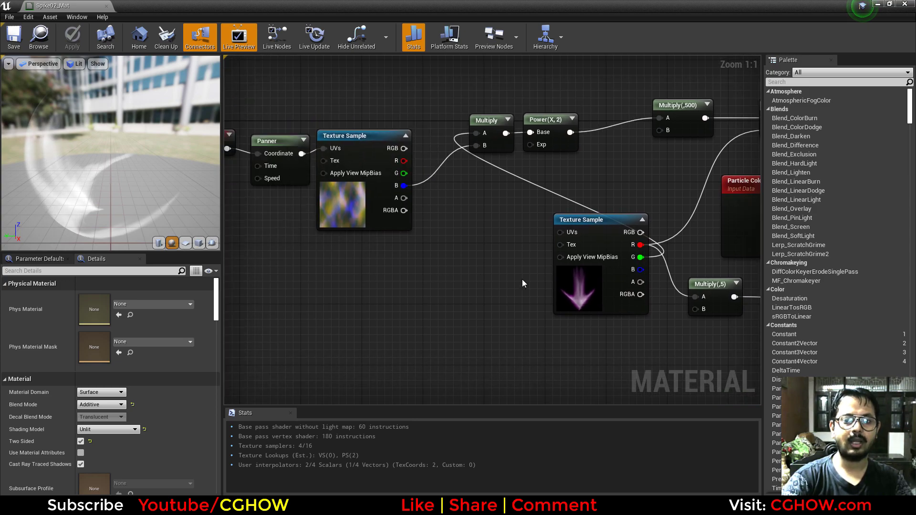
click(557, 288)
right_drag(394, 188, 256, 230)
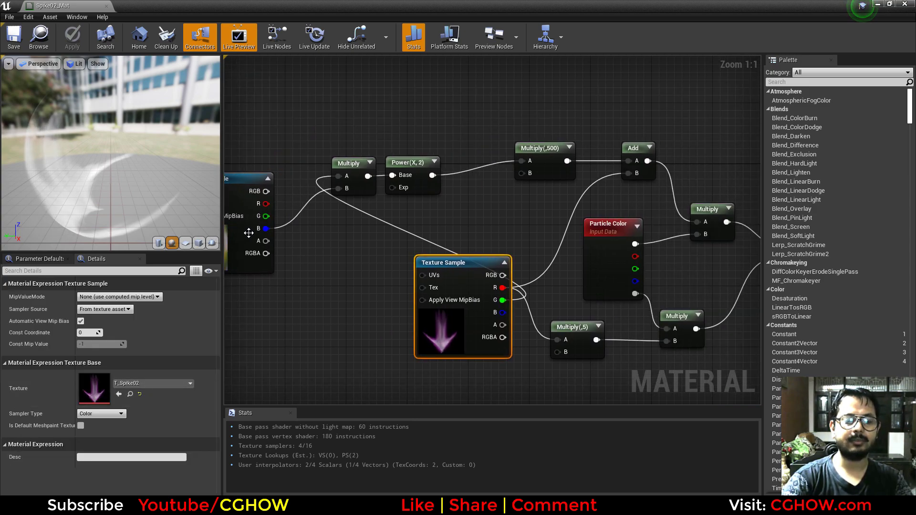
Step: Preview Spike02_Mat on a plane, examine its node graph from the panner through to the output, and close the material
click(185, 243)
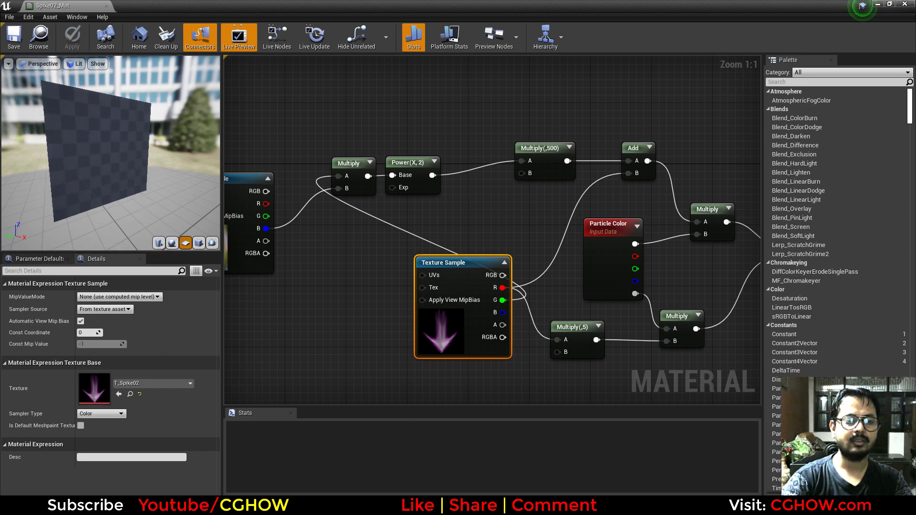
drag(129, 167, 109, 167)
scroll(110, 167, up, 3)
right_drag(306, 233, 515, 242)
drag(105, 214, 119, 224)
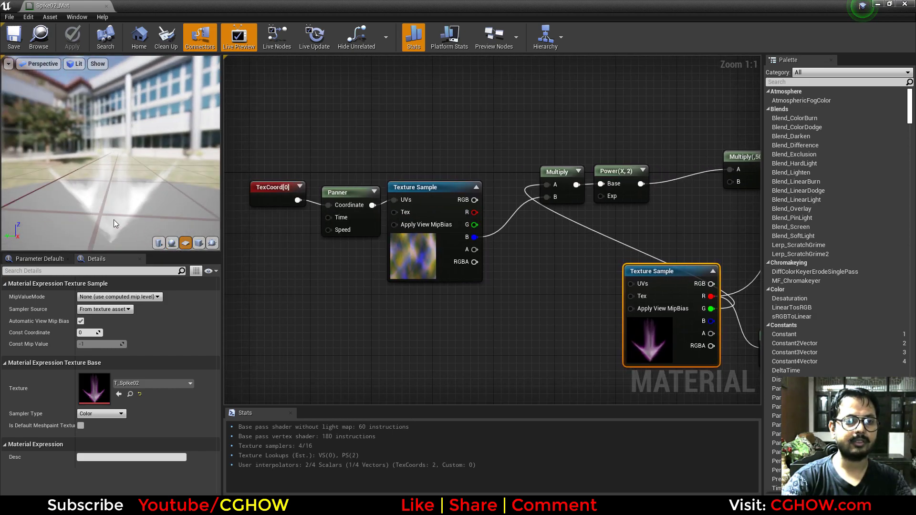
right_drag(532, 296, 243, 253)
scroll(525, 338, down, 2)
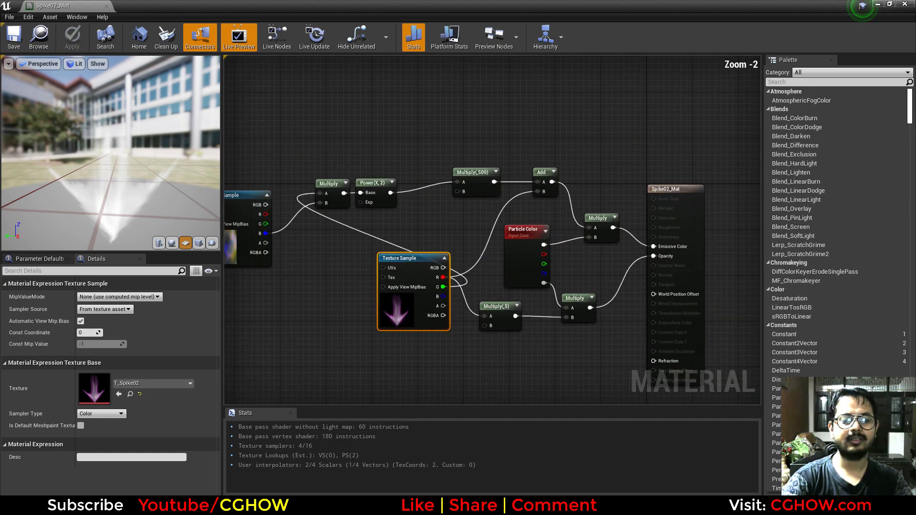
right_drag(525, 338, 588, 333)
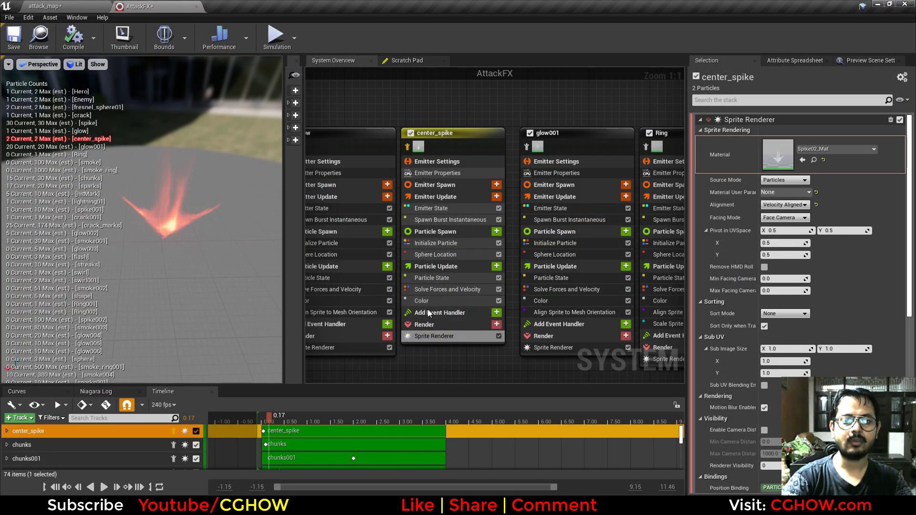
Step: Inspect center_spike's Spawn Burst Instantaneous, Sprite Renderer, Initialize Particle, Color and Sphere Location settings, and scrub its preview to about 0.28
click(443, 222)
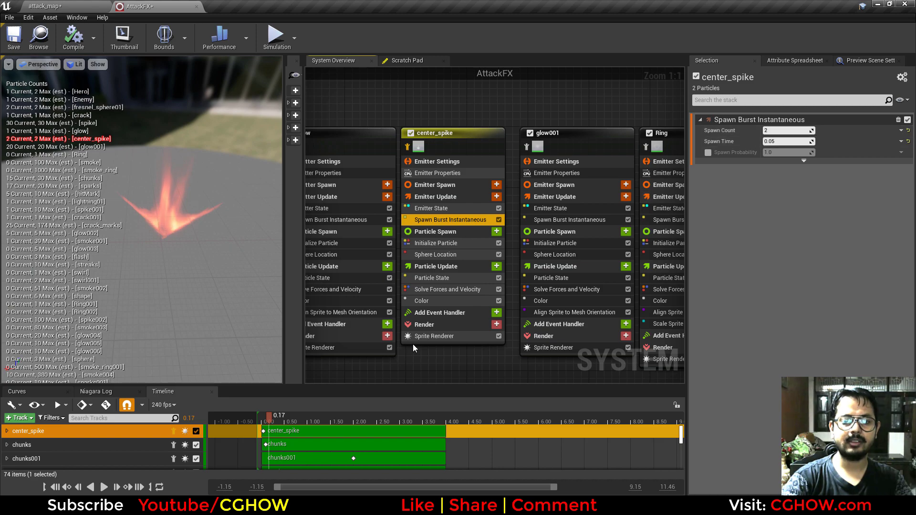
click(443, 336)
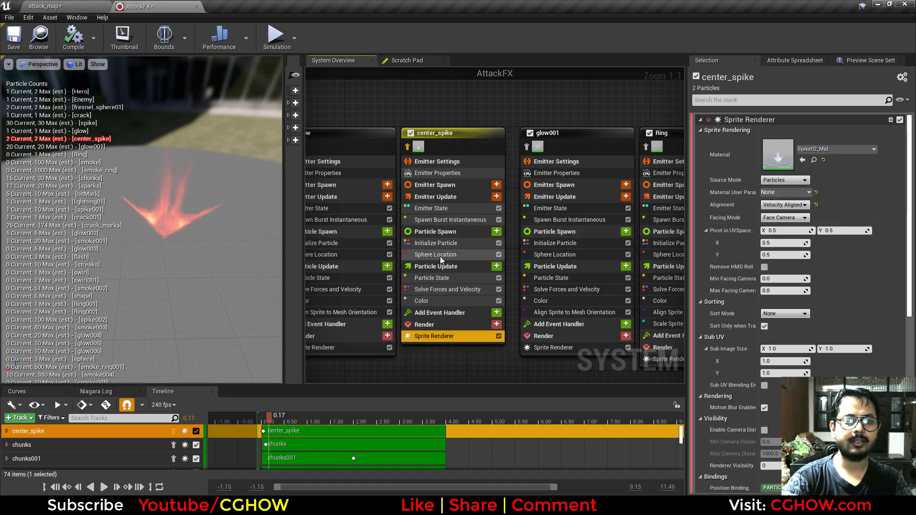
click(436, 242)
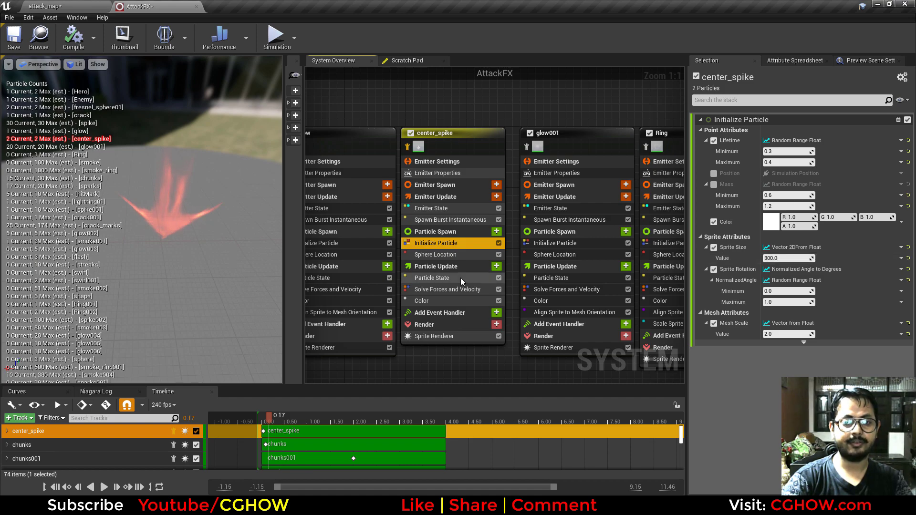
click(422, 302)
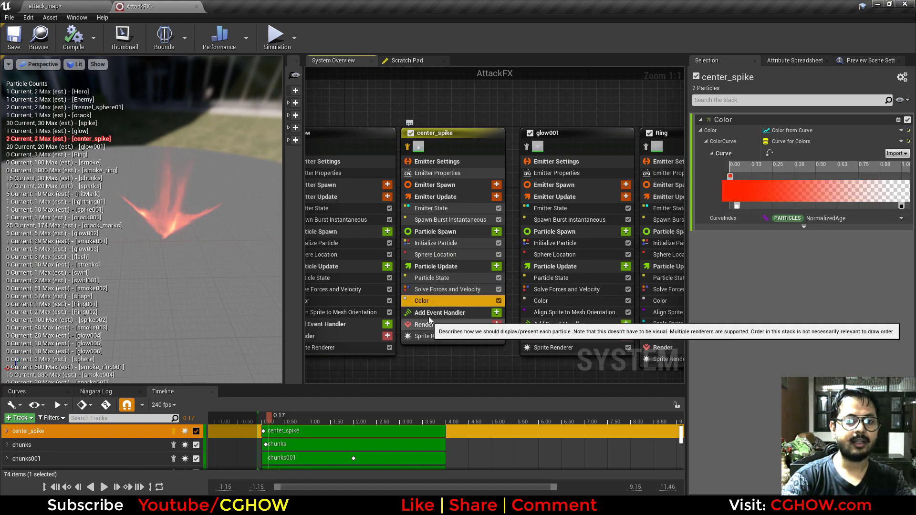
click(447, 252)
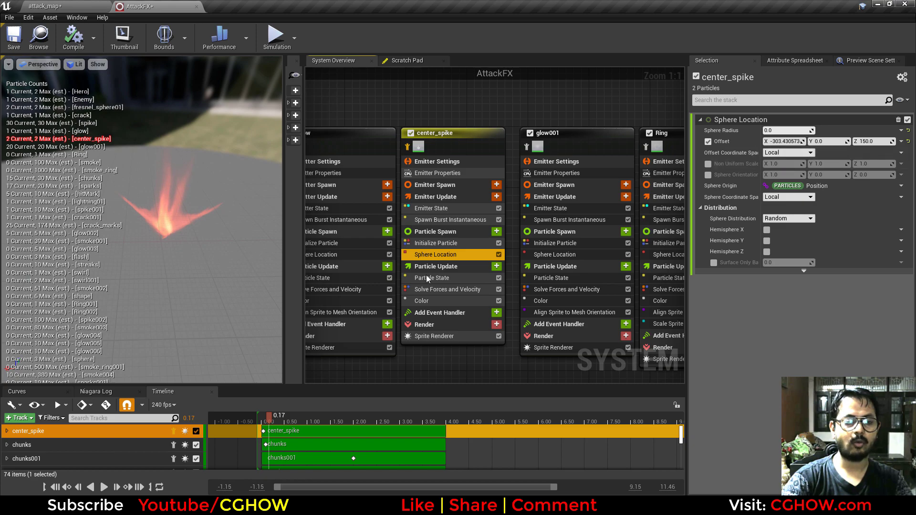
click(285, 424)
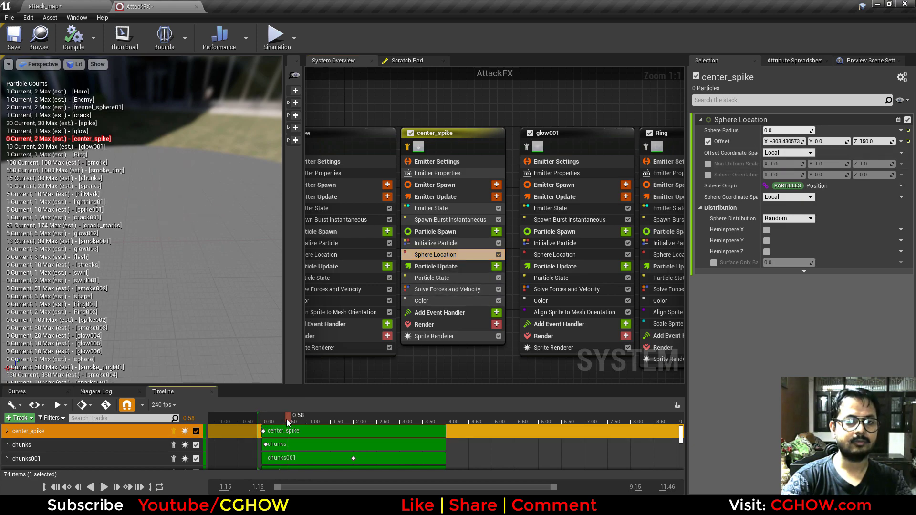
drag(287, 421, 275, 419)
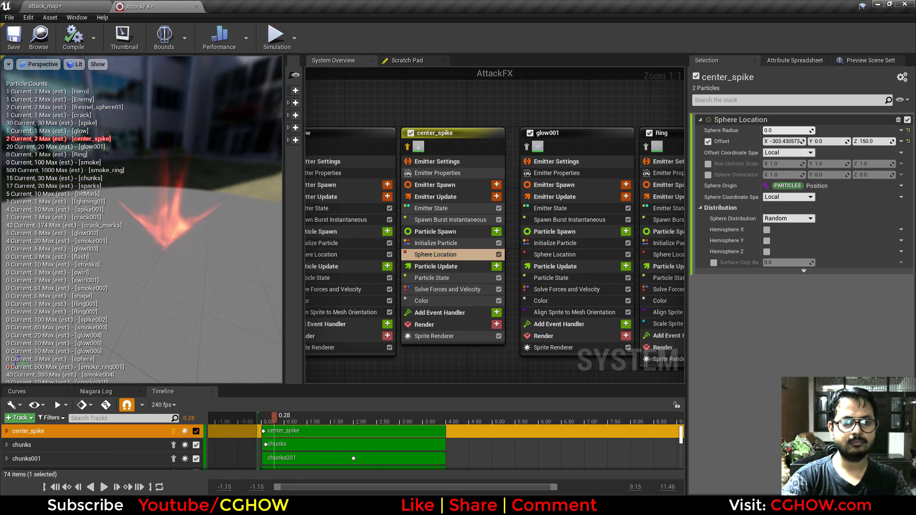
Step: Isolate the glow001 emitter and scrub the timeline back to its start to preview it
right_drag(526, 376, 363, 372)
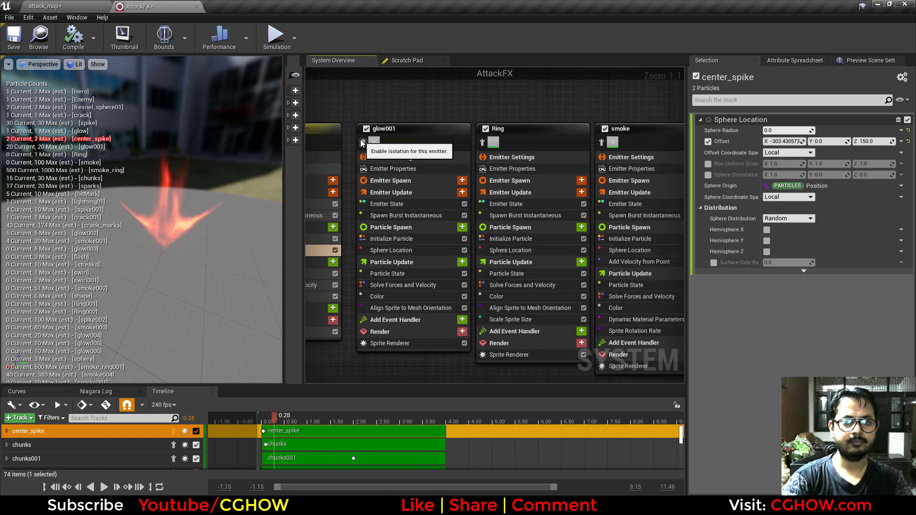
click(387, 136)
drag(313, 416, 261, 421)
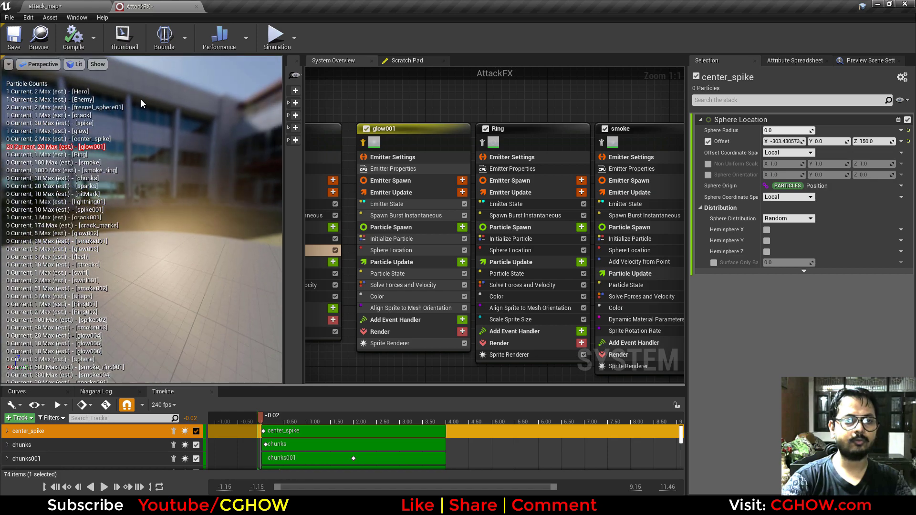
Step: Play the attack_map level to see the isolated glow001 in game, and stop the simulation
click(46, 6)
click(540, 43)
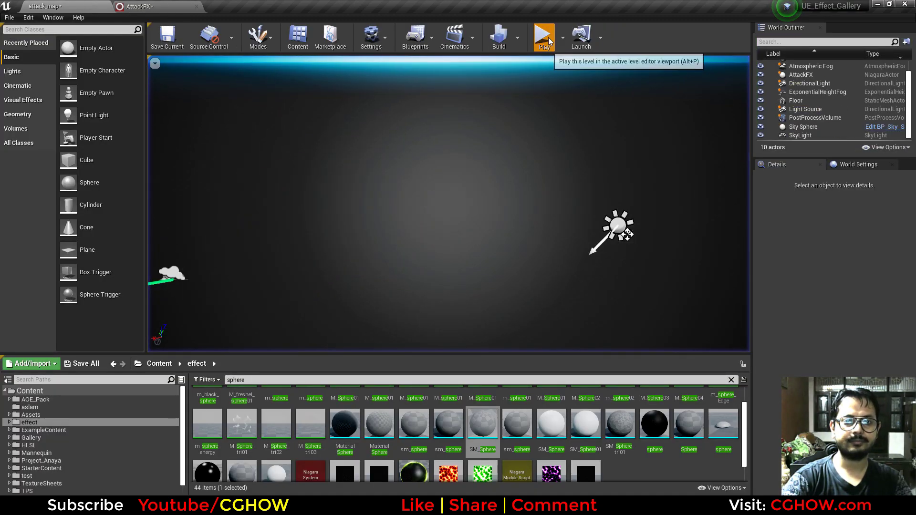
click(595, 38)
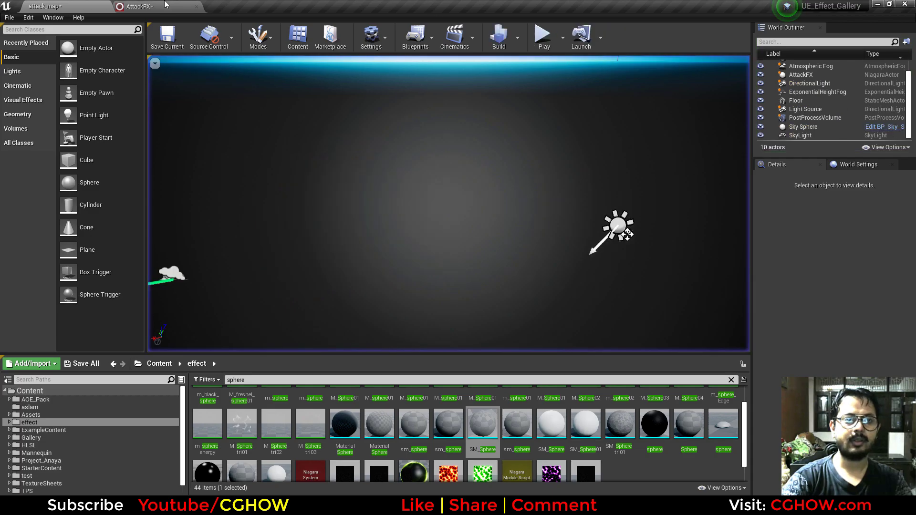
Step: Switch to AttackFX and inspect glow001's Sprite Renderer, Align Sprite to Mesh Orientation, Spawn Burst Instantaneous, Initialize Particle, Color and Sphere Location settings
click(134, 6)
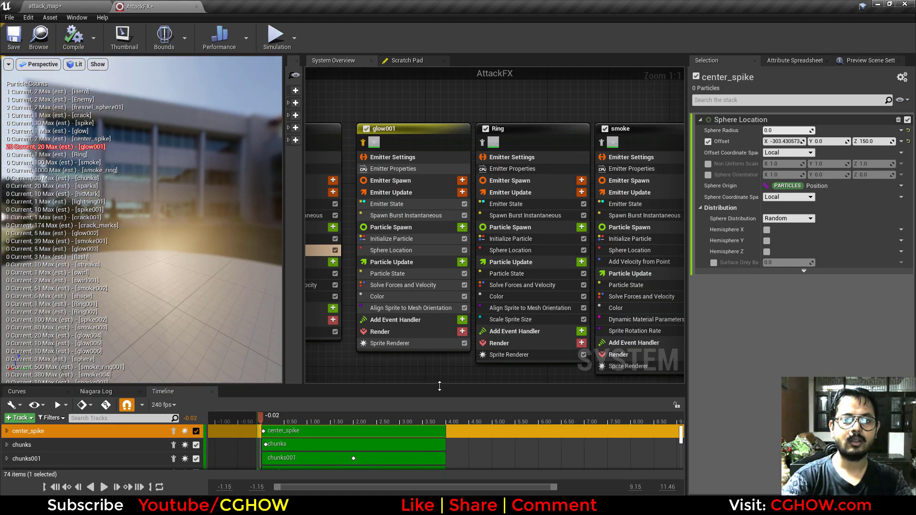
right_drag(410, 360, 494, 355)
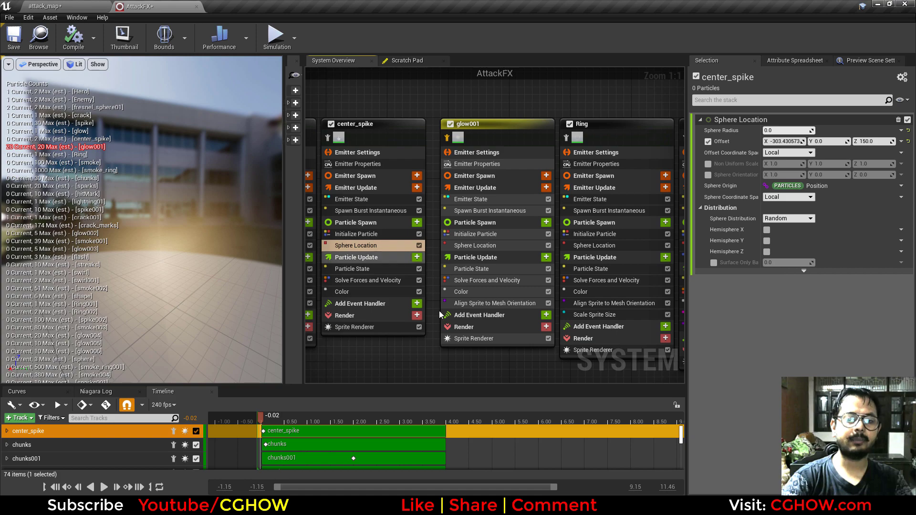
click(484, 339)
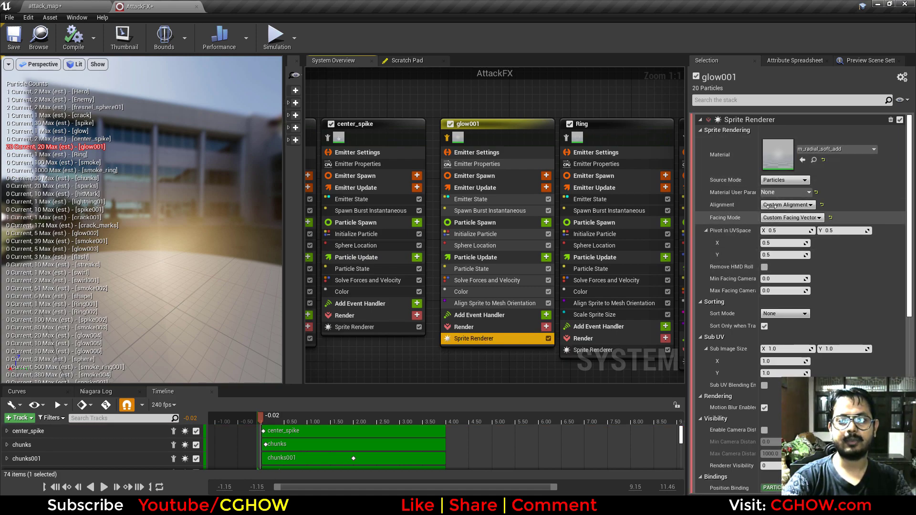
click(457, 305)
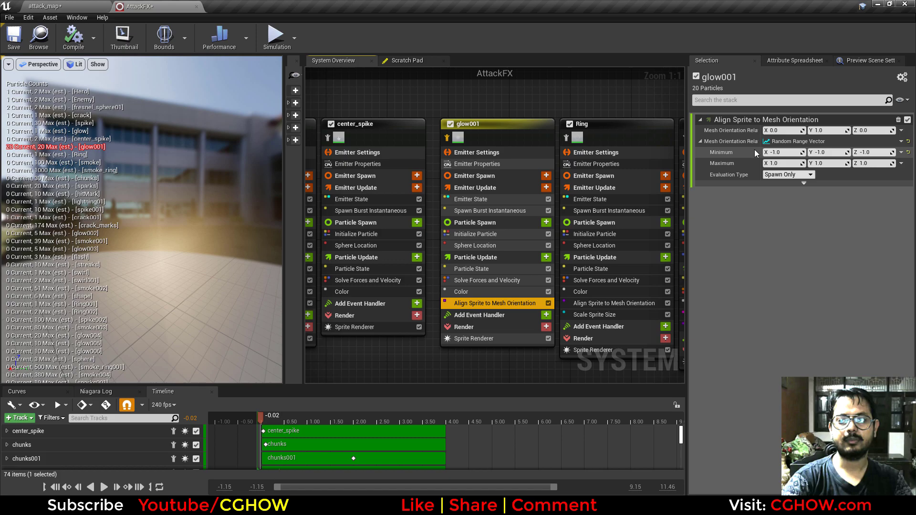
drag(138, 300, 124, 287)
click(503, 210)
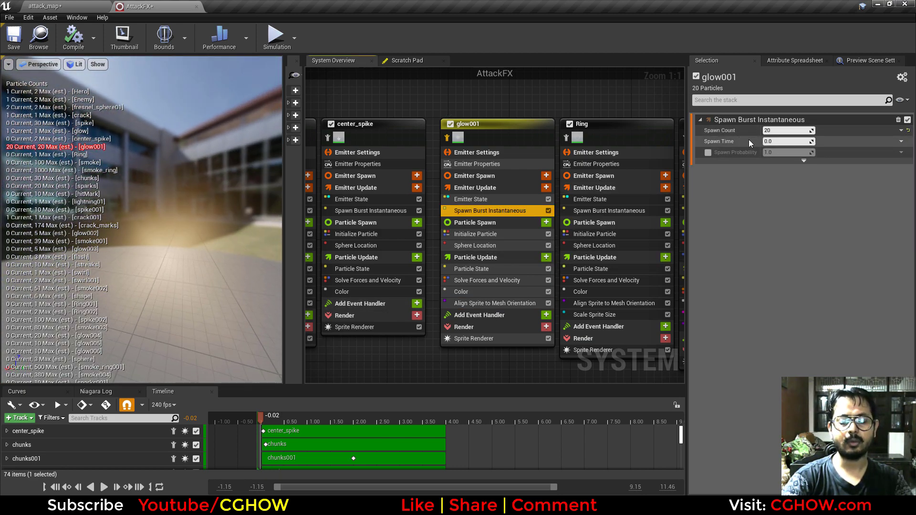
click(491, 237)
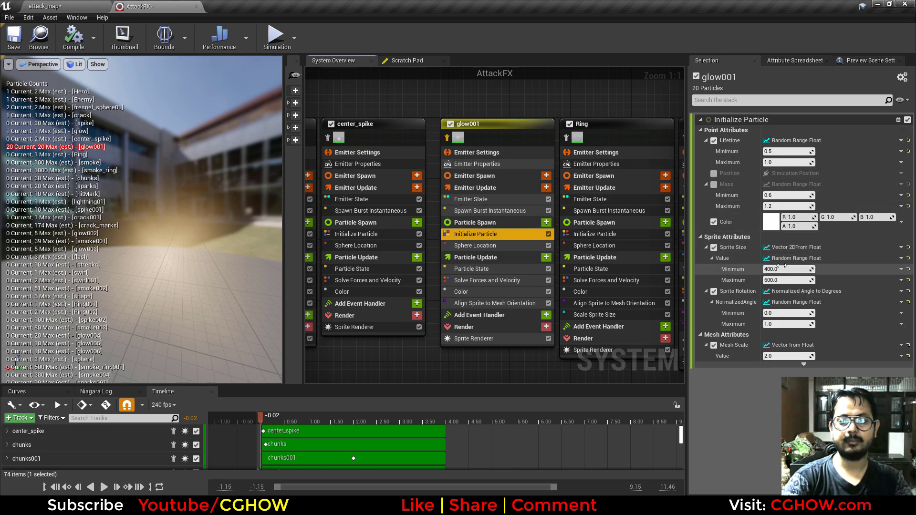
click(477, 292)
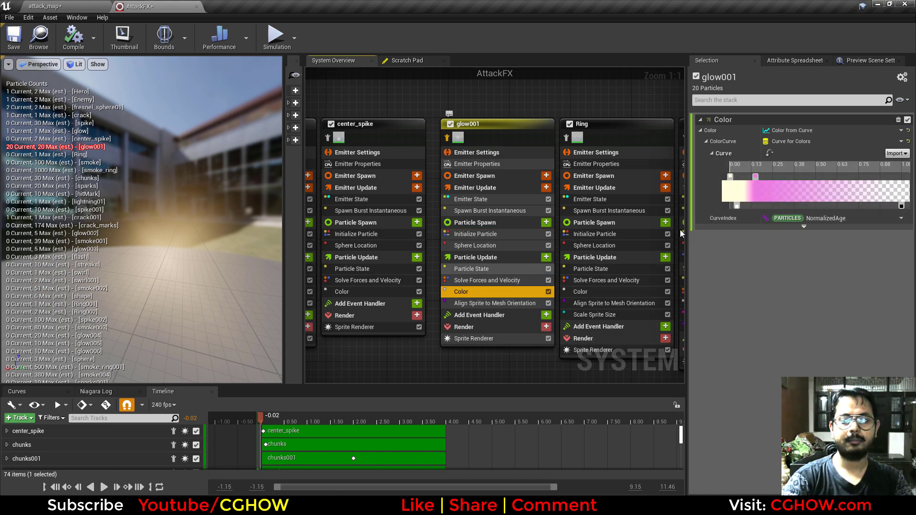
click(479, 245)
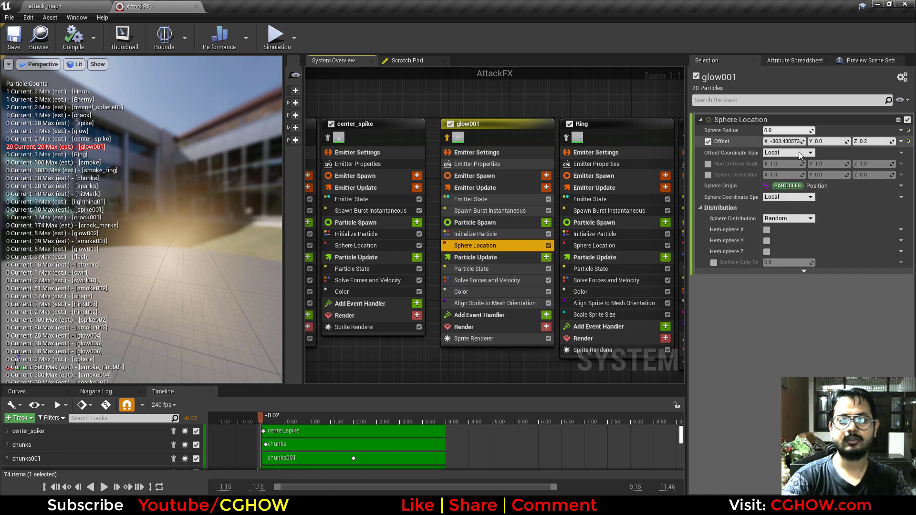
Step: Isolate the Ring emitter and scrub its preview to about 0.93
right_drag(527, 326, 380, 327)
click(419, 138)
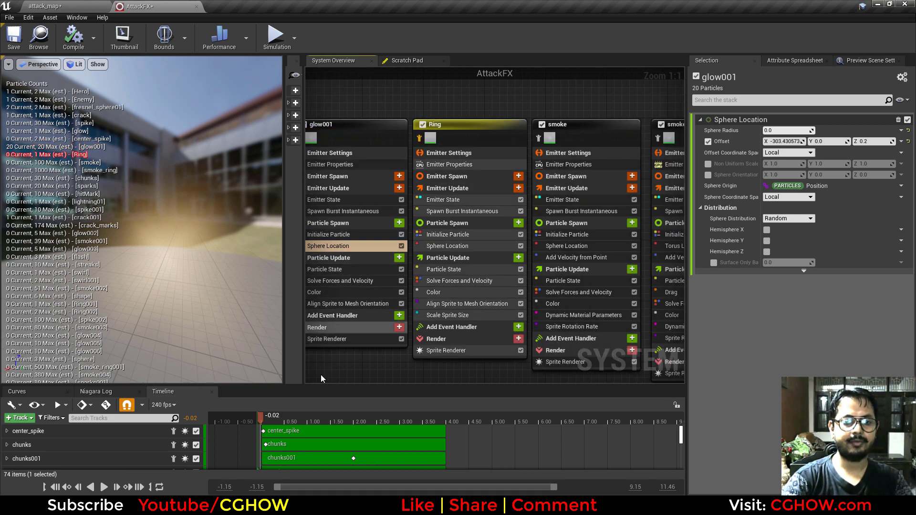
drag(260, 422, 307, 419)
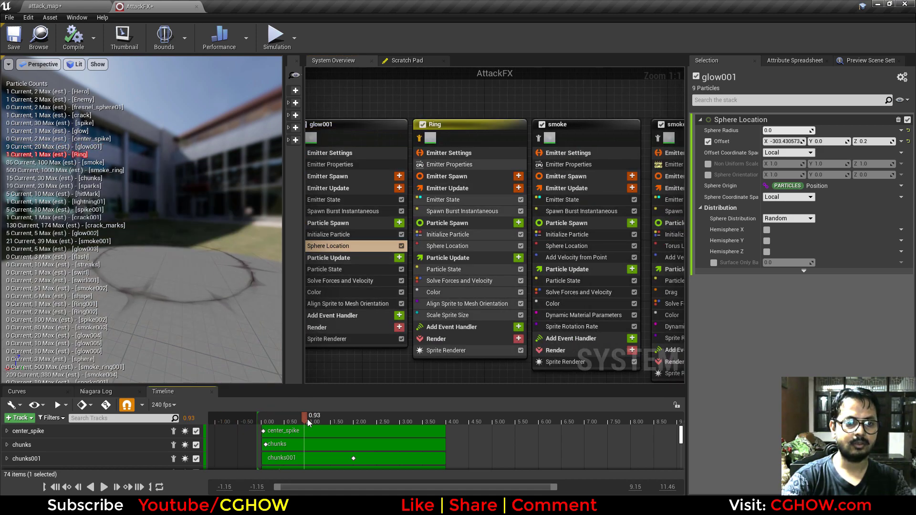
Step: Play the attack_map level to see the isolated Ring in game, and stop the simulation
click(67, 5)
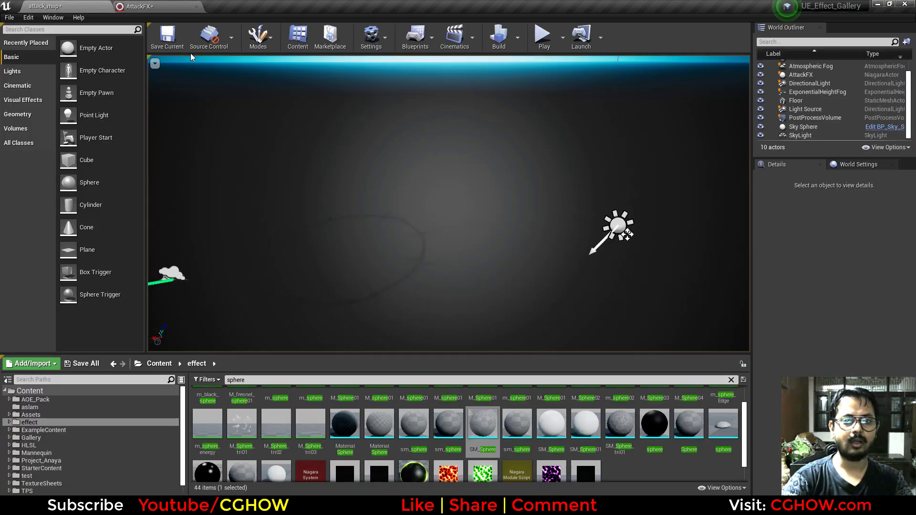
click(542, 38)
click(568, 41)
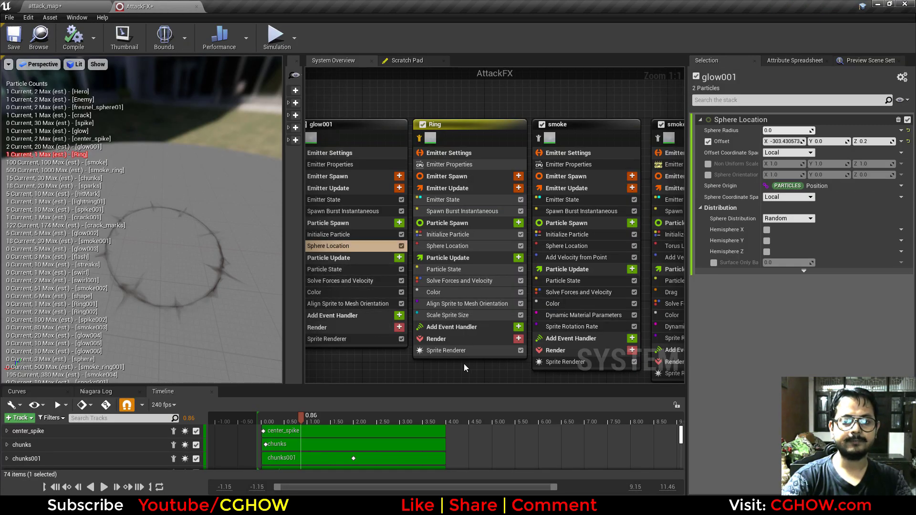
Step: Open Ring01_Mat from Ring's Sprite Renderer, view its T_Ring01 texture and node graph, and close both
click(458, 350)
double_click(797, 167)
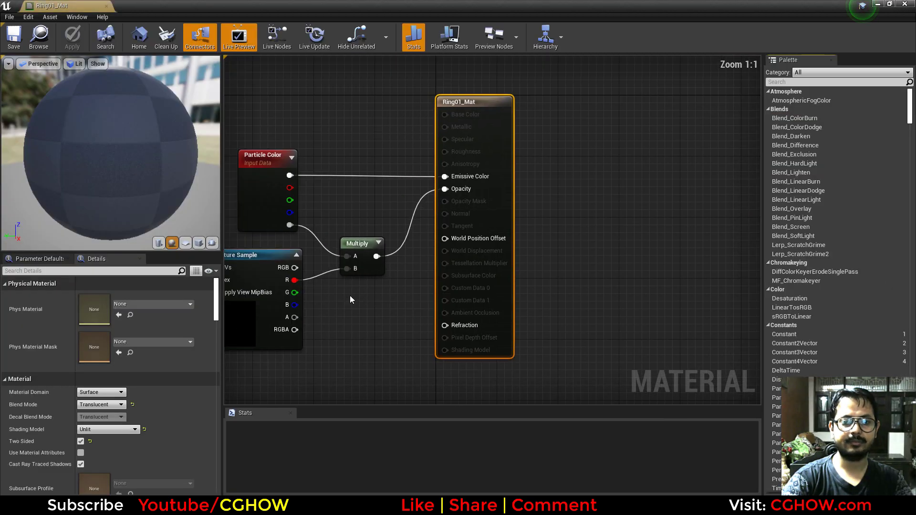
double_click(491, 300)
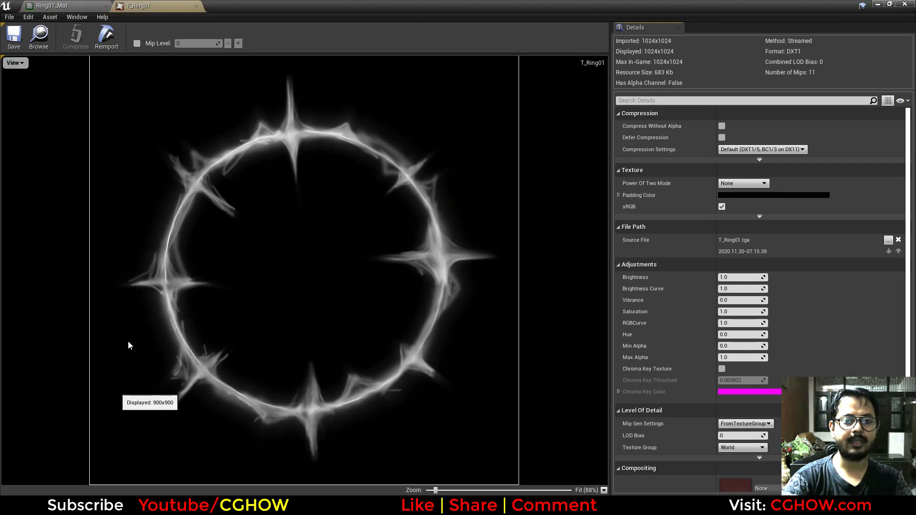
click(156, 5)
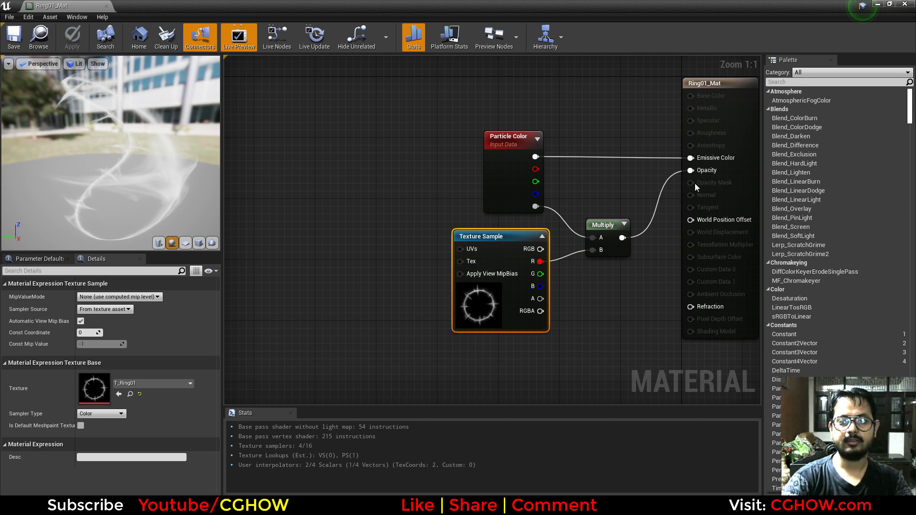
middle_click(54, 4)
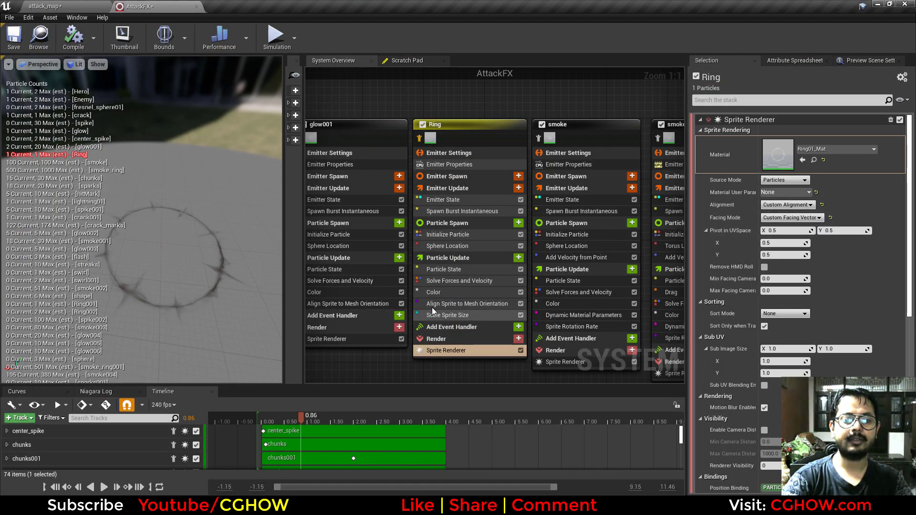
Step: Inspect Ring's Spawn Burst Instantaneous, Initialize Particle, Color, Align Sprite to Mesh Orientation and Scale Sprite Size settings, scrubbing the preview to about 1.42
click(467, 303)
click(462, 210)
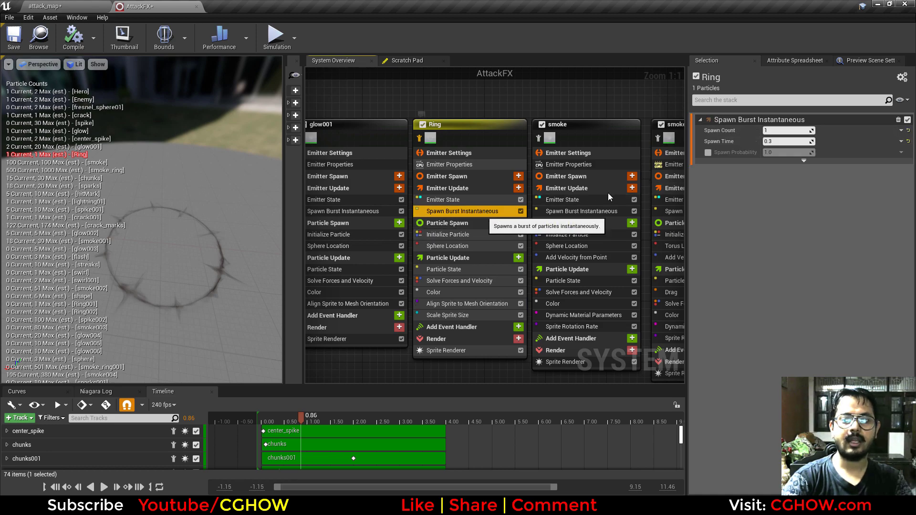
click(458, 234)
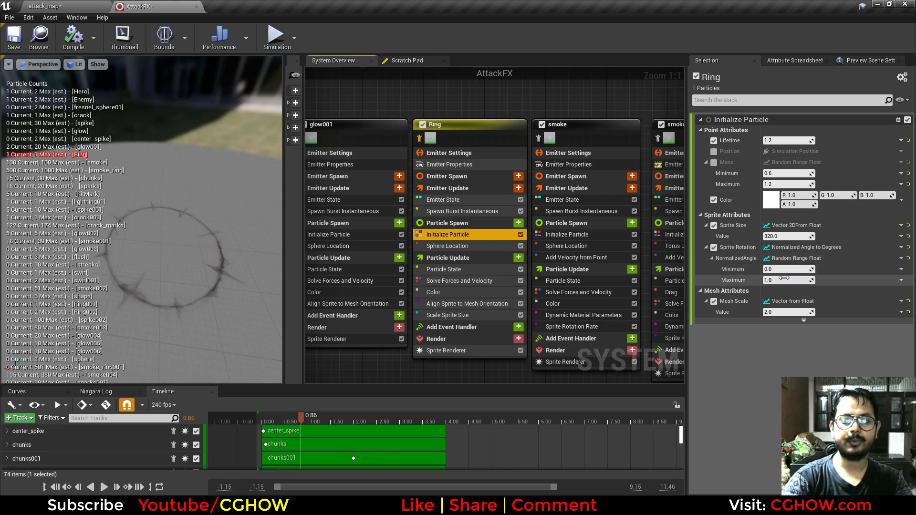
click(448, 295)
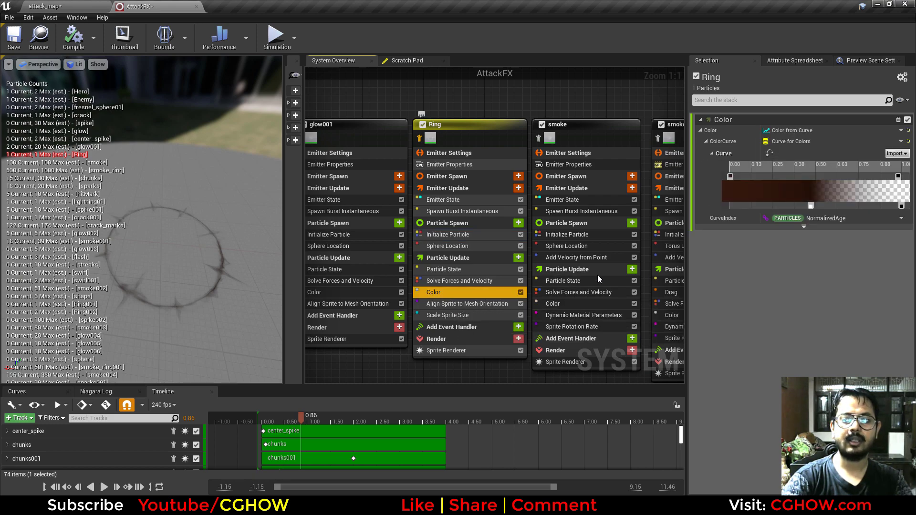
click(457, 304)
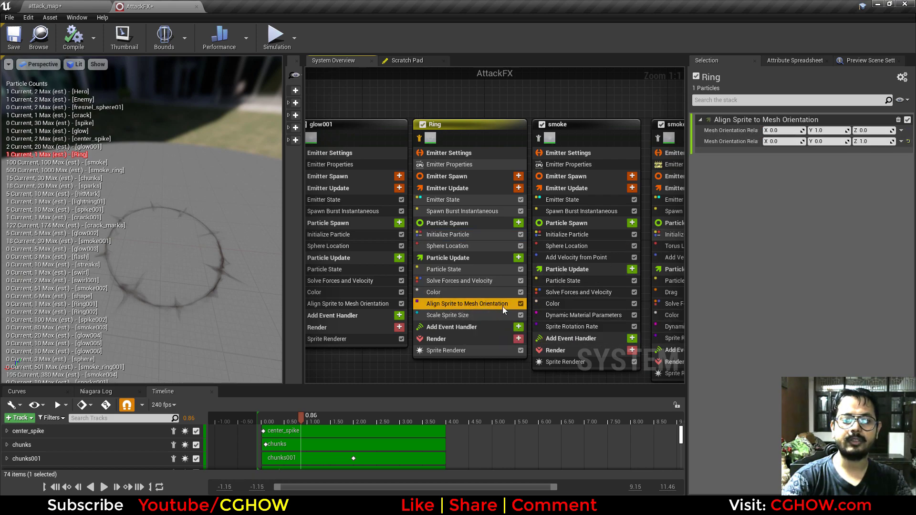
click(467, 316)
mouse_move(321, 414)
mouse_down()
mouse_move(273, 421)
mouse_move(327, 421)
mouse_up()
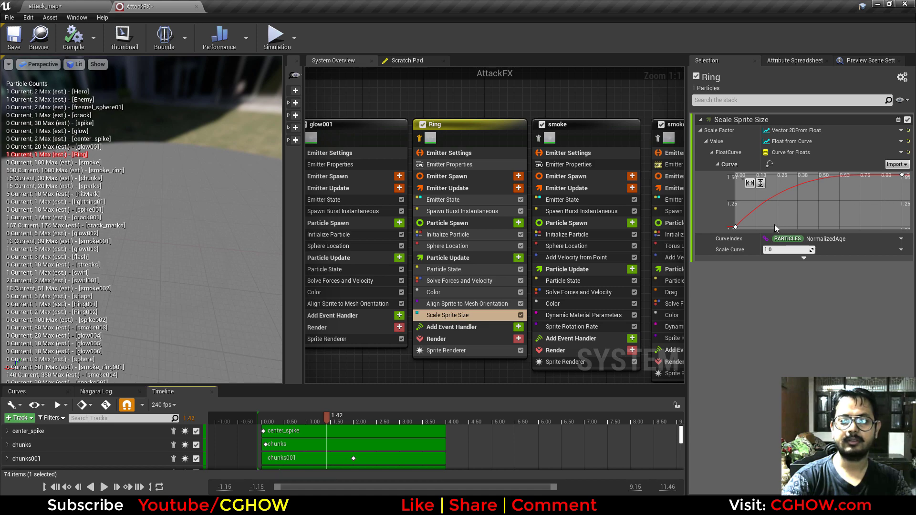
click(902, 175)
Step: Isolate the smoke emitter and scrub its preview to about 0.54
right_drag(540, 146, 384, 139)
click(384, 138)
drag(317, 418, 286, 421)
Step: Play the attack_map level twice to see the isolated smoke in game, stopping the simulation each time
click(67, 5)
click(544, 35)
click(568, 41)
click(544, 36)
click(568, 41)
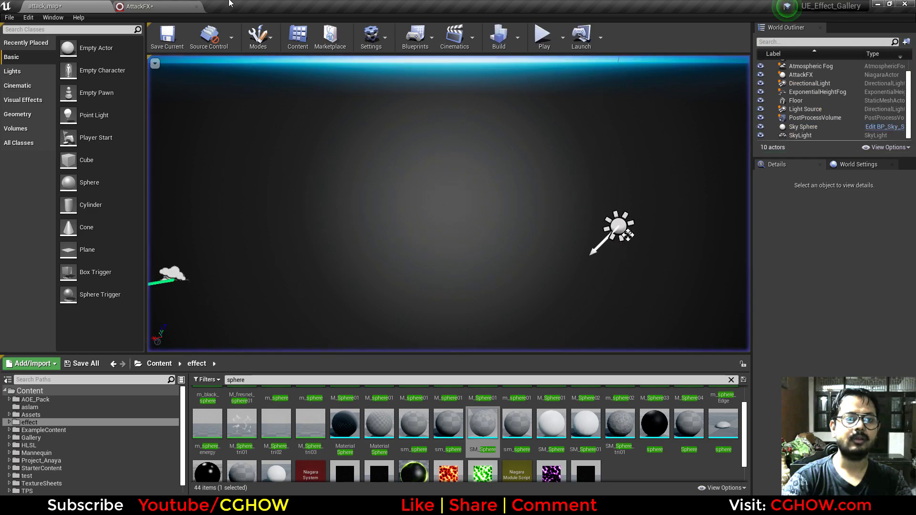
Step: Open the m_smoke01 material from smoke's Sprite Renderer and inspect the Texture Sample node that uses T_Noise01
click(173, 5)
click(422, 359)
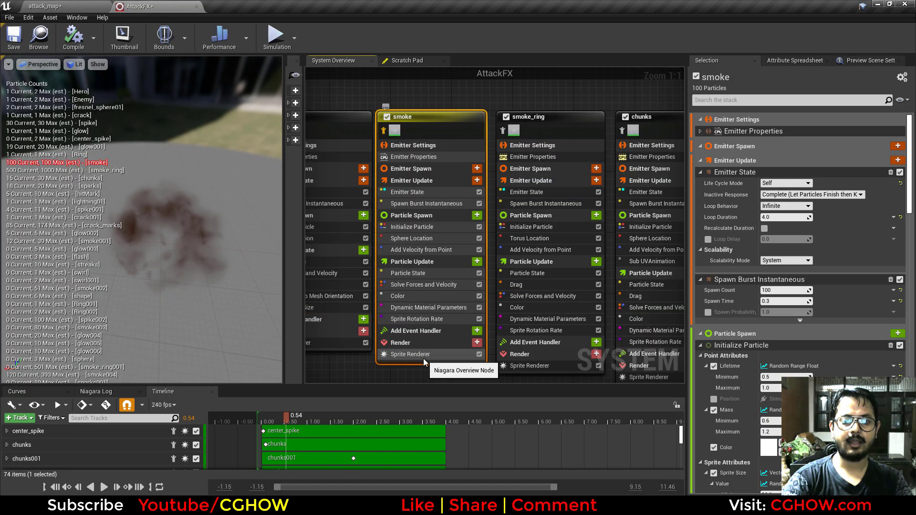
double_click(775, 157)
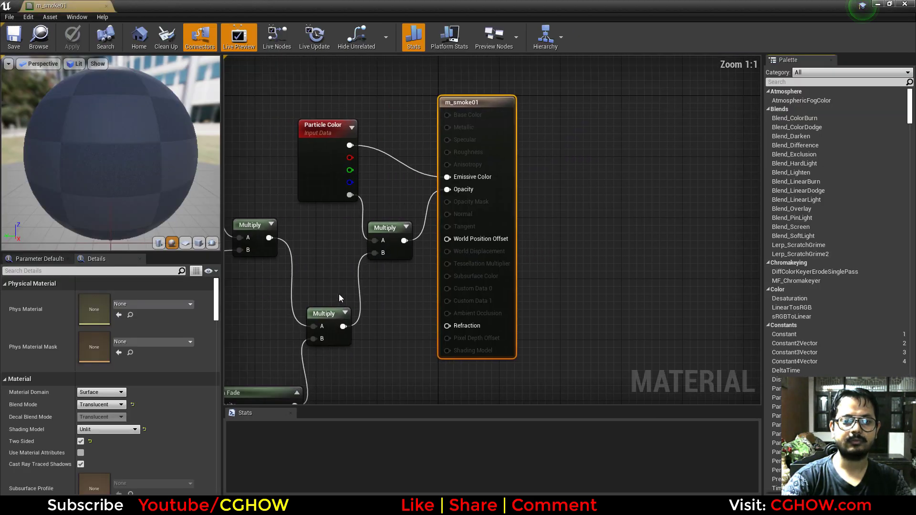
right_drag(334, 299, 512, 285)
scroll(318, 328, down, 3)
right_drag(319, 327, 548, 323)
click(487, 189)
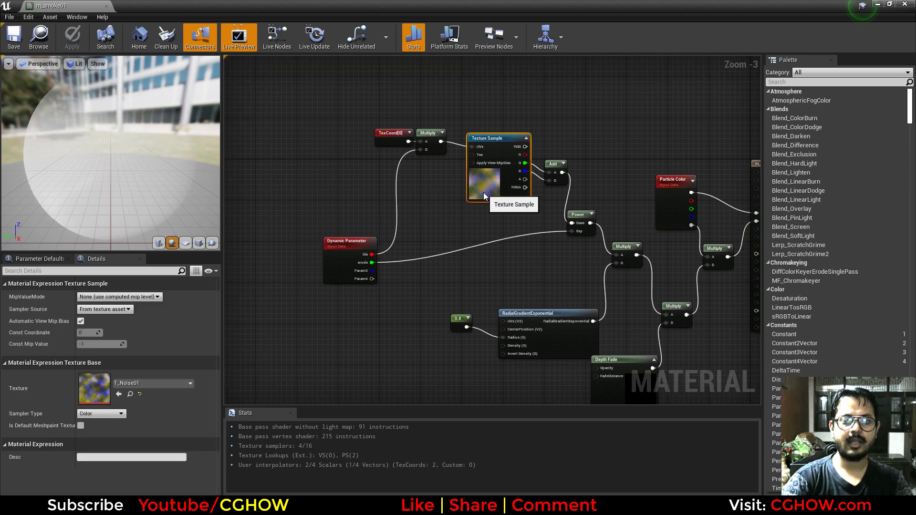
Step: Preview the Add node that combines the noise texture's green and blue channels on a plane
scroll(549, 169, up, 2)
click(554, 159)
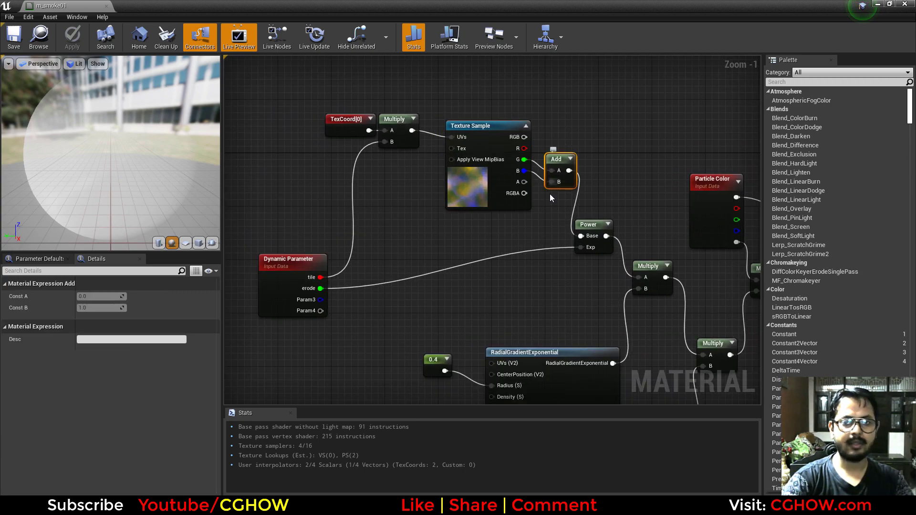
key(space)
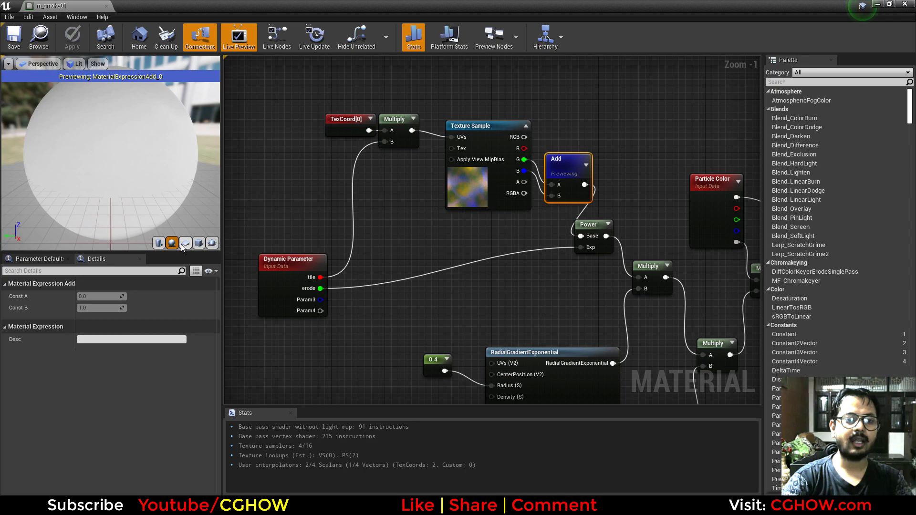
click(186, 243)
Step: Open the T_Noise01 texture, view its green and blue channels one at a time, and close it
double_click(468, 190)
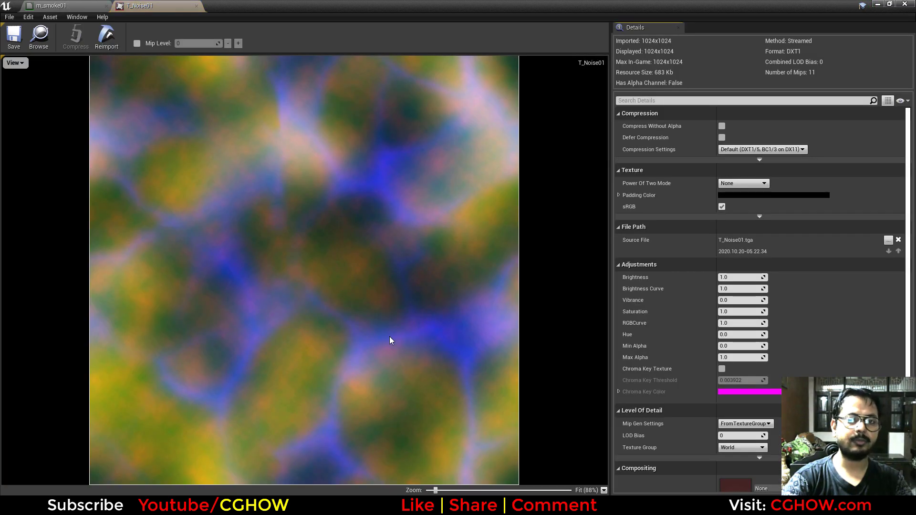
click(15, 63)
click(6, 92)
click(7, 103)
click(6, 83)
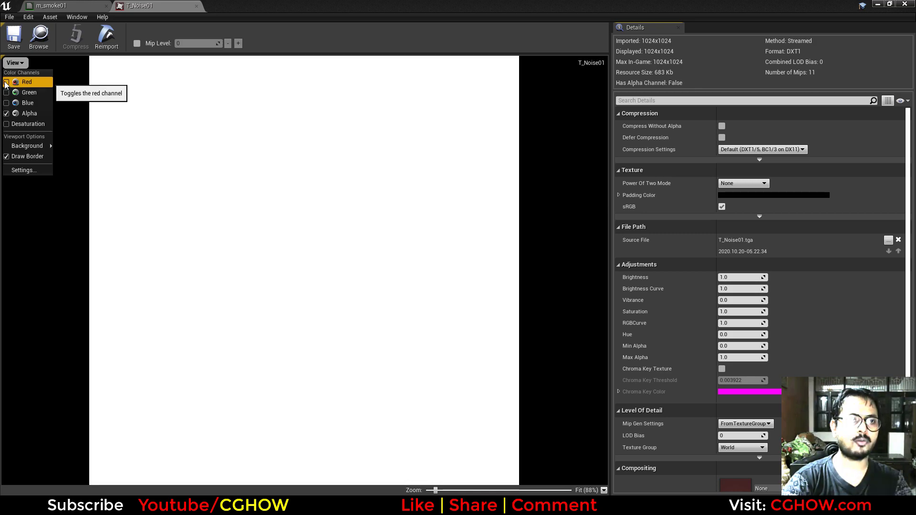
click(6, 92)
click(6, 92)
click(6, 103)
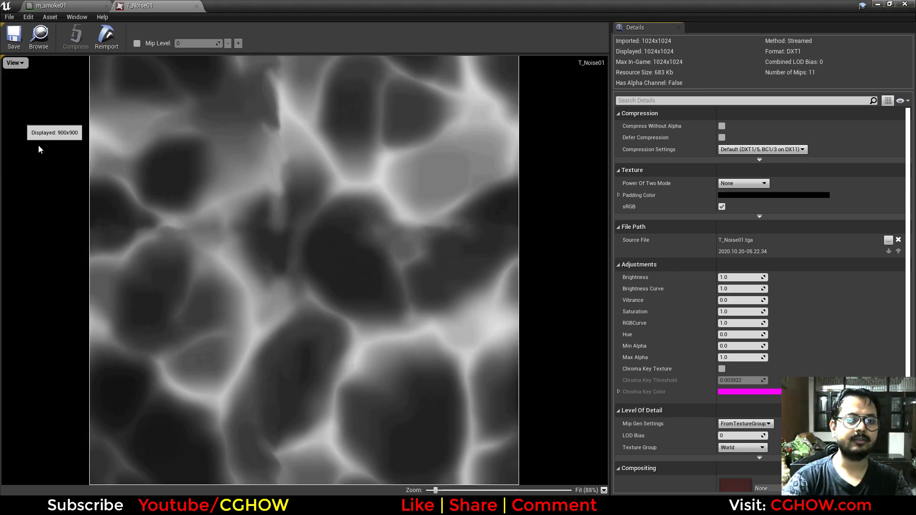
click(196, 5)
Step: Preview the Power node's result on the plane and orbit around it
right_drag(563, 248, 551, 222)
click(551, 222)
key(space)
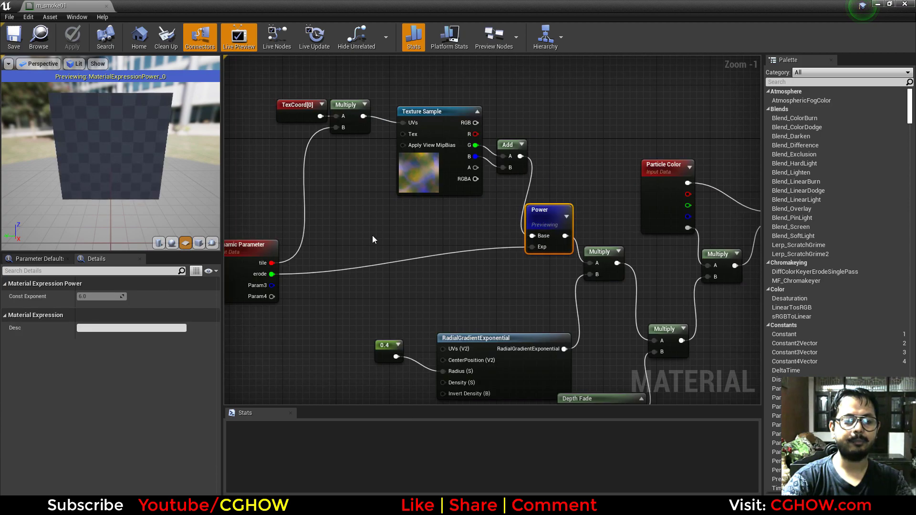
drag(139, 185, 140, 164)
Step: Inspect the Multiply node that scales the texture coordinates and the Dynamic Parameter node with its tile and erode parameters
right_drag(385, 279, 438, 275)
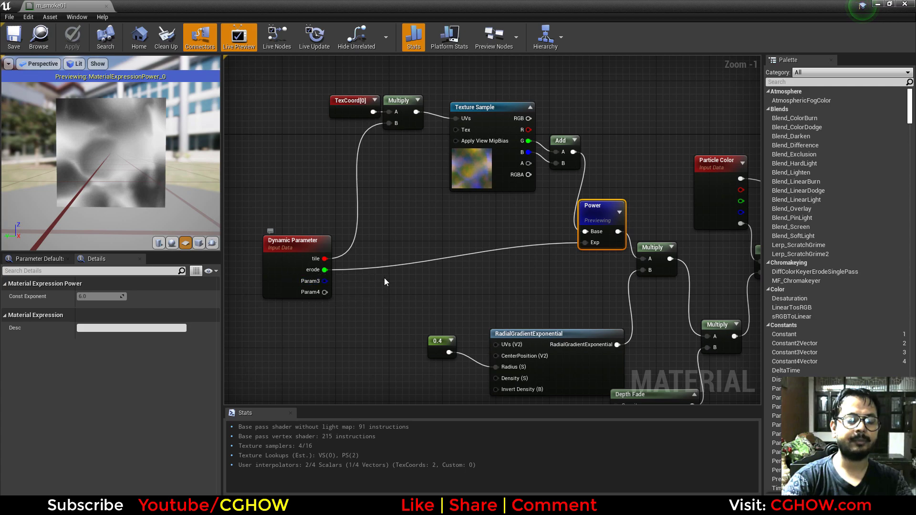
right_drag(365, 241, 367, 293)
click(401, 171)
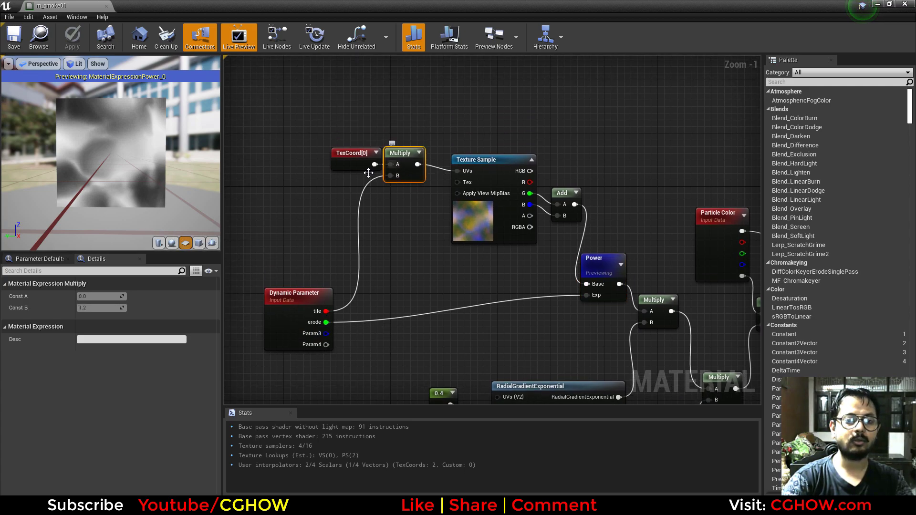
click(286, 319)
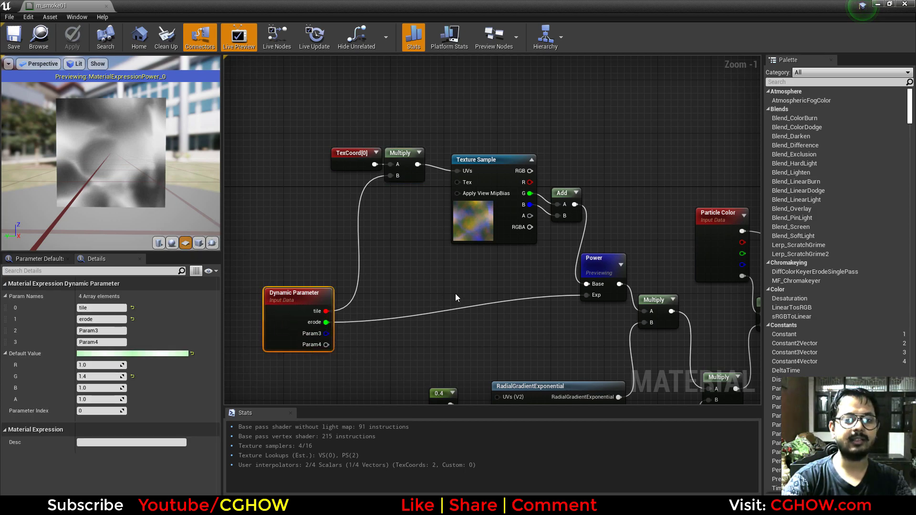
Step: Preview the Multiply node that combines the Power result with RadialGradientExponential
right_drag(559, 331, 435, 246)
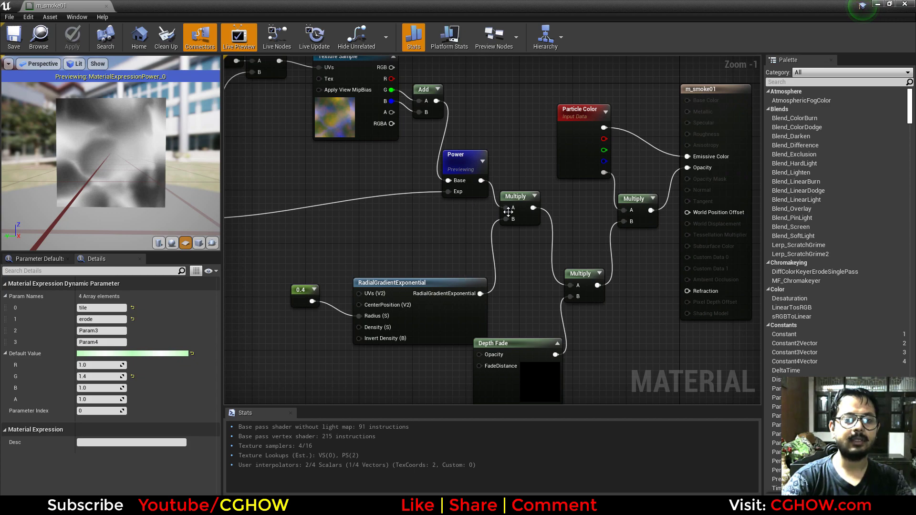
click(515, 200)
key(space)
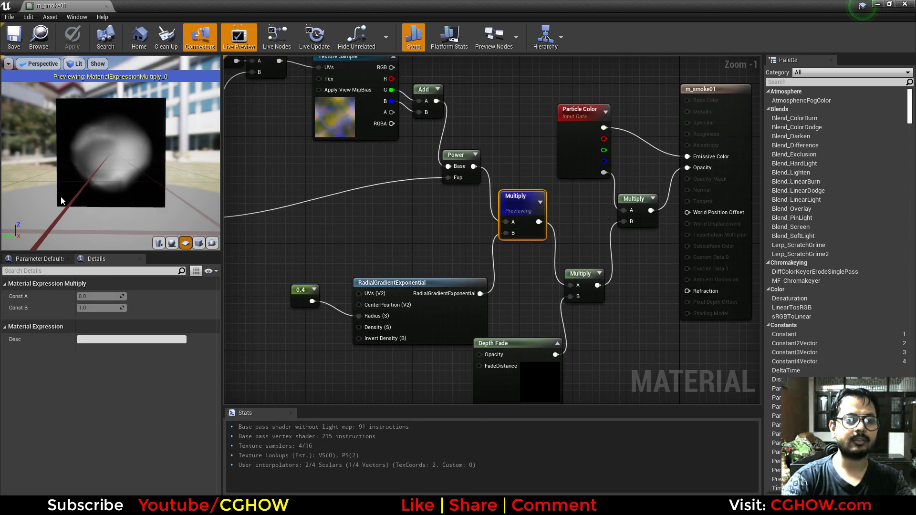
Step: Inspect the Depth Fade node feeding the opacity chain and close the m_smoke01 material
right_drag(343, 249, 189, 254)
drag(388, 370, 408, 376)
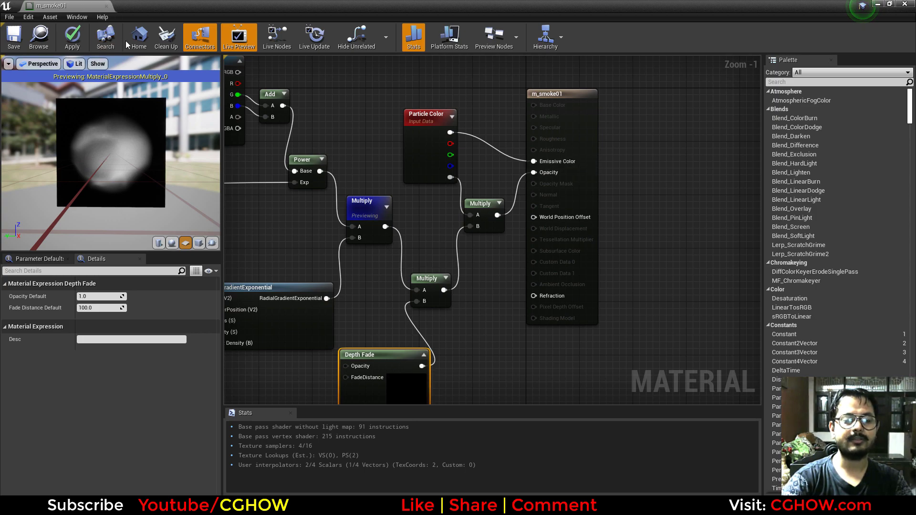
click(107, 5)
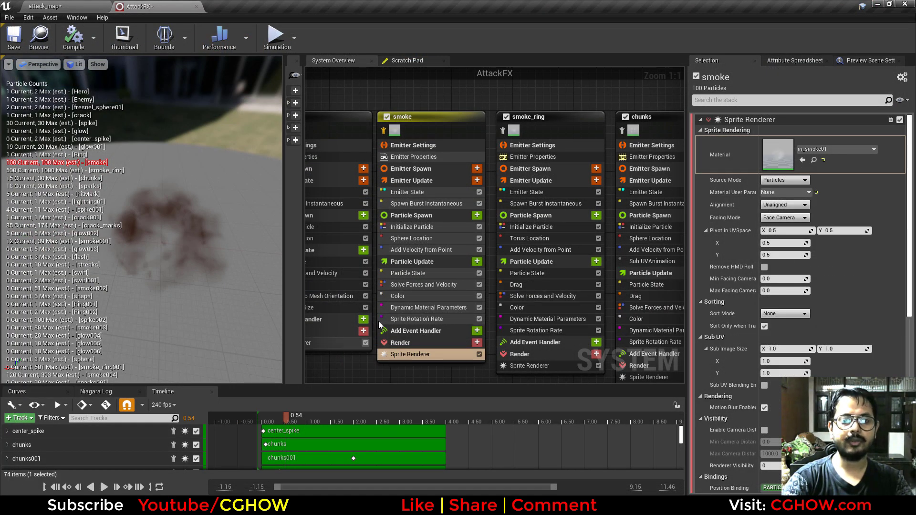
Step: Review smoke's Spawn Burst Instantaneous, Initialize Particle, Sphere Location and Add Velocity from Point settings
click(426, 204)
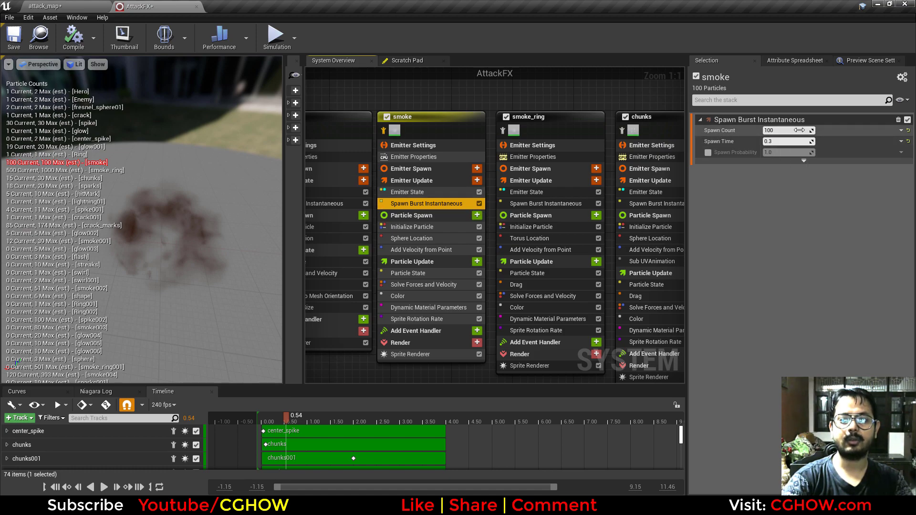
click(412, 226)
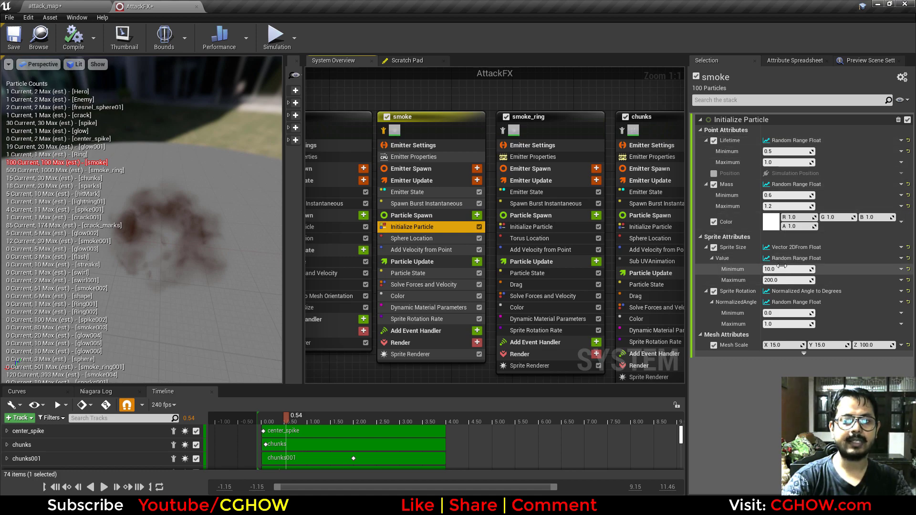
click(412, 238)
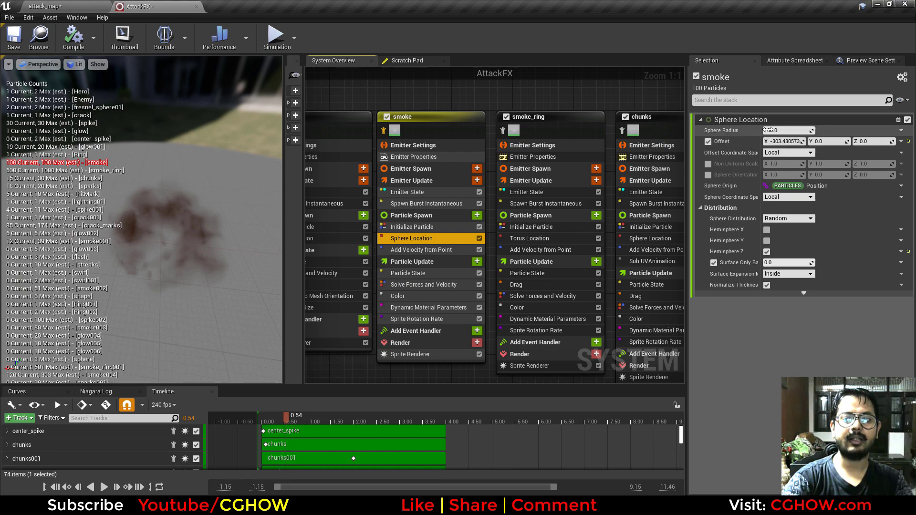
click(420, 249)
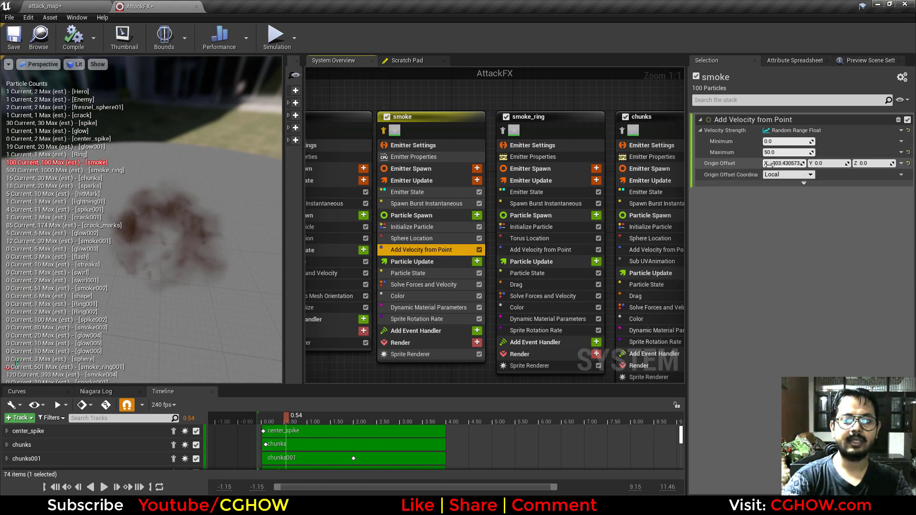
click(411, 238)
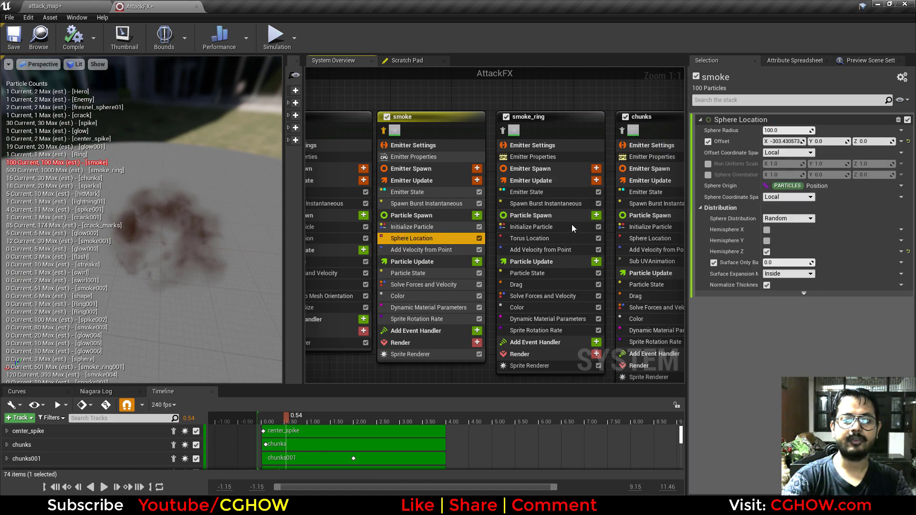
click(433, 251)
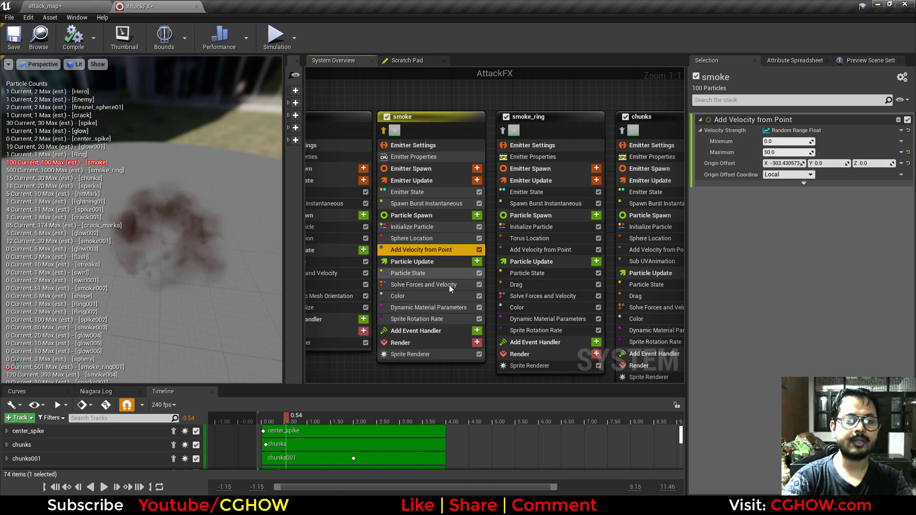
Step: Review smoke's Color curve, Dynamic Material Parameters with the erode curve, and Sprite Rotation Rate
click(403, 296)
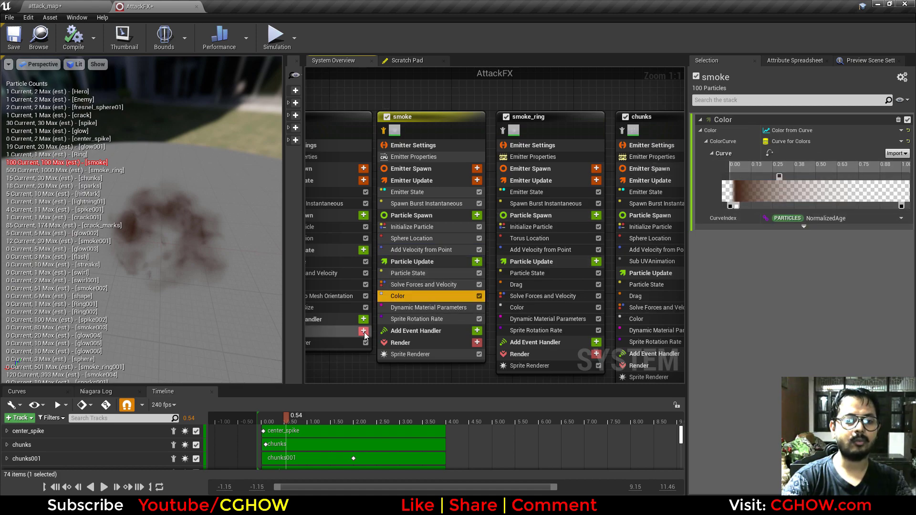
click(416, 310)
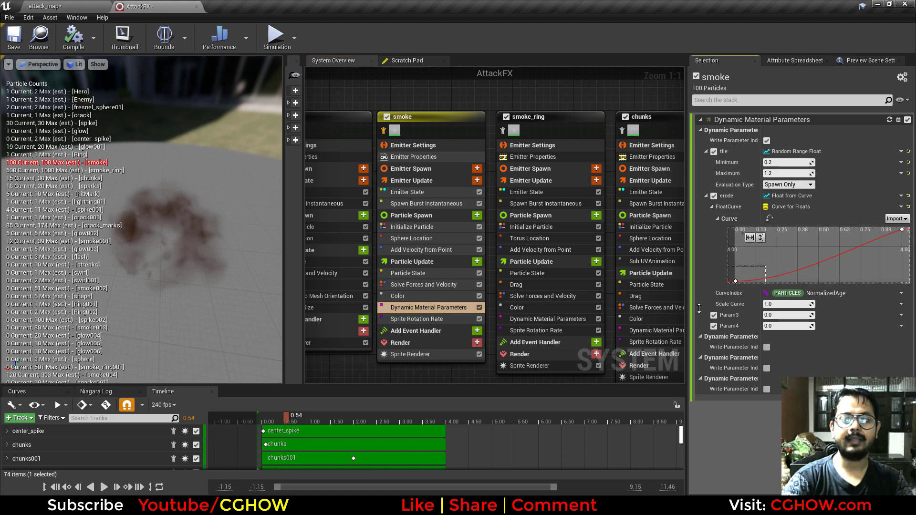
click(901, 229)
click(415, 319)
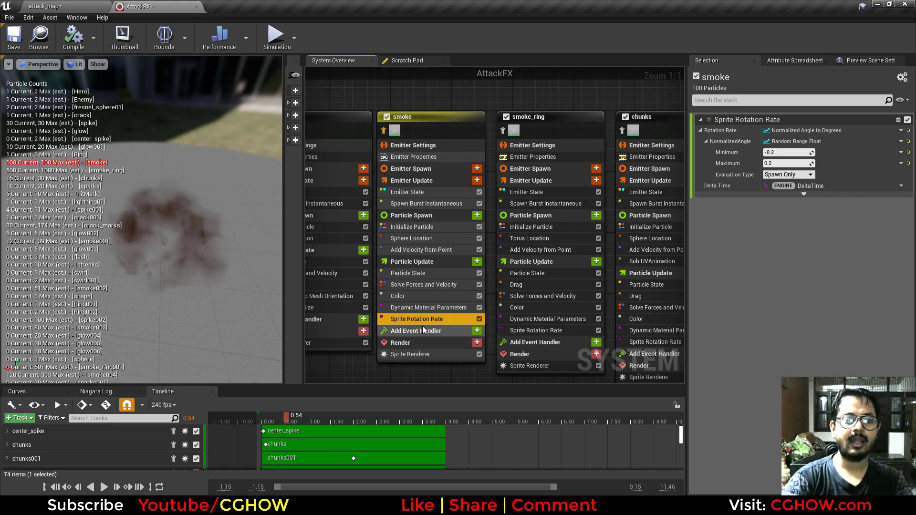
Step: Isolate the smoke_ring emitter and scrub the timeline to 0.65 to view its ring of smoke
mouse_move(286, 418)
mouse_down()
mouse_move(262, 420)
mouse_move(303, 422)
mouse_up()
right_drag(516, 184, 416, 164)
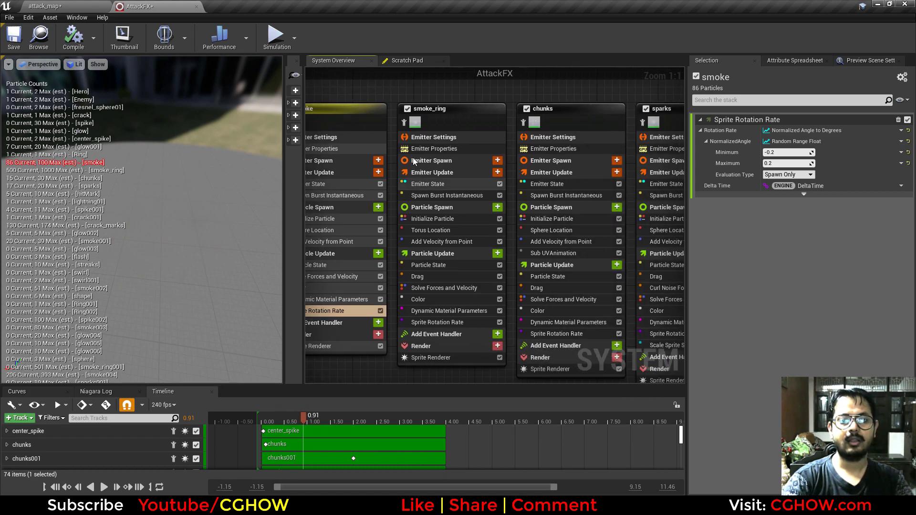
click(403, 122)
mouse_move(308, 419)
mouse_down()
mouse_move(255, 418)
mouse_move(304, 423)
mouse_move(290, 423)
mouse_up()
right_drag(337, 369, 376, 350)
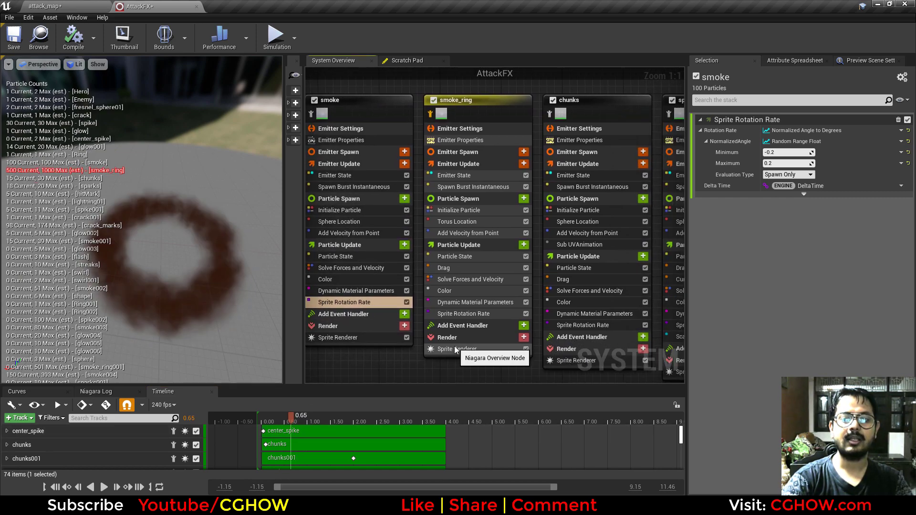
Step: Review smoke_ring's Sprite Renderer, Torus Location and Add Velocity from Point settings, and scrub the timeline to 1.37
click(468, 349)
right_drag(433, 382, 422, 385)
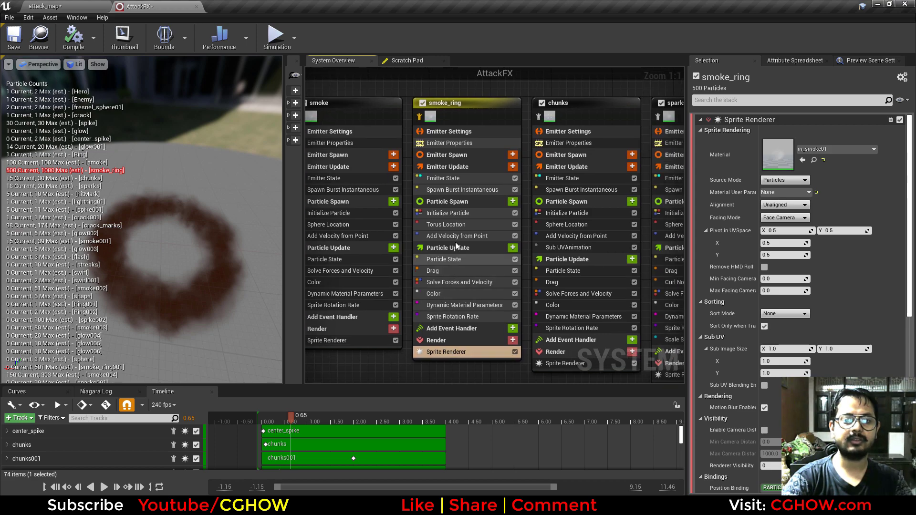
click(456, 227)
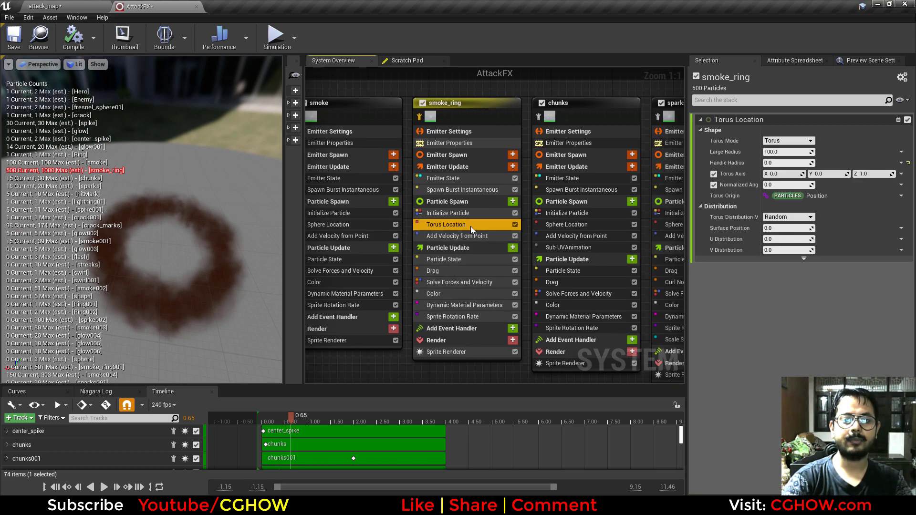
click(484, 237)
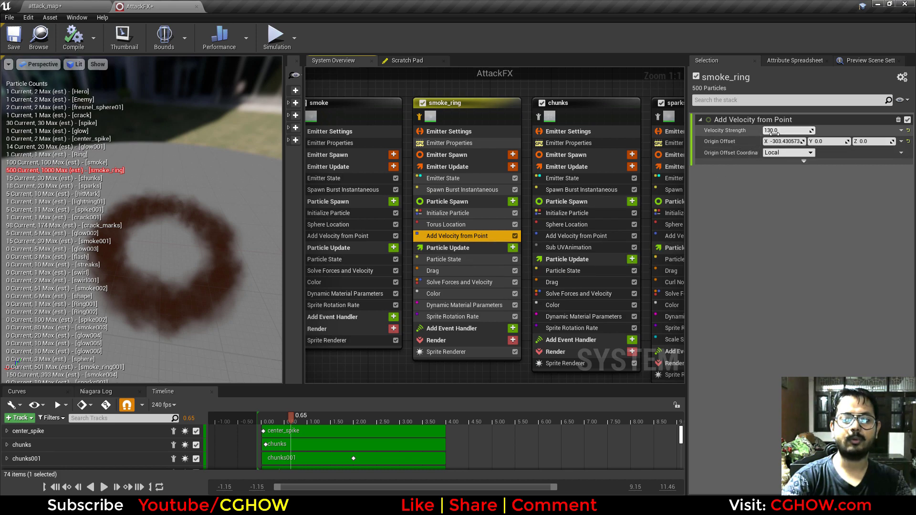
drag(294, 423, 323, 432)
Step: Isolate the chunks emitter and scrub the timeline back to 0.32
right_drag(466, 378, 387, 376)
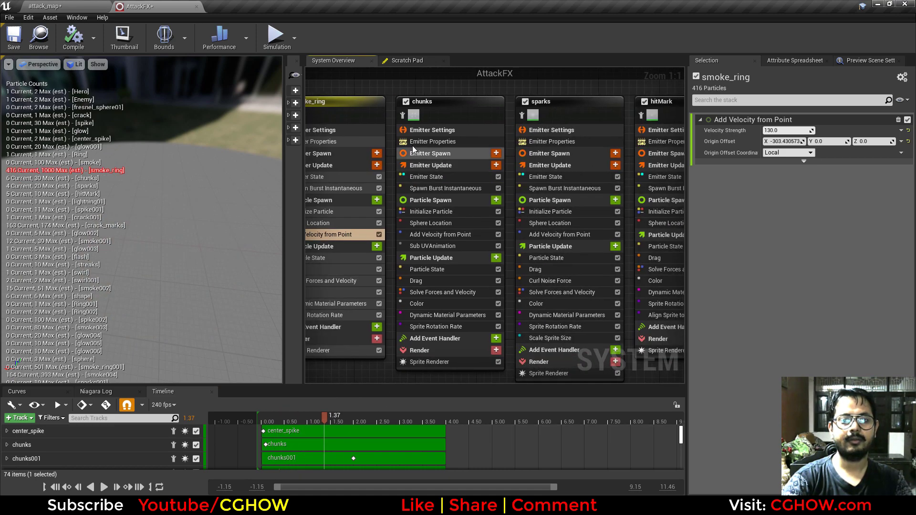
click(402, 114)
drag(328, 413, 225, 431)
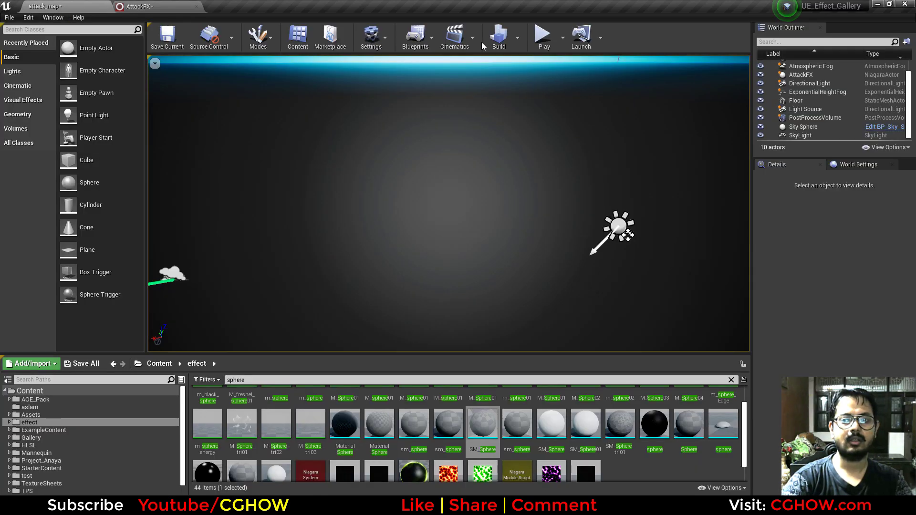
Step: Play the attack_map level briefly, stop it, and return to the AttackFX system
click(543, 36)
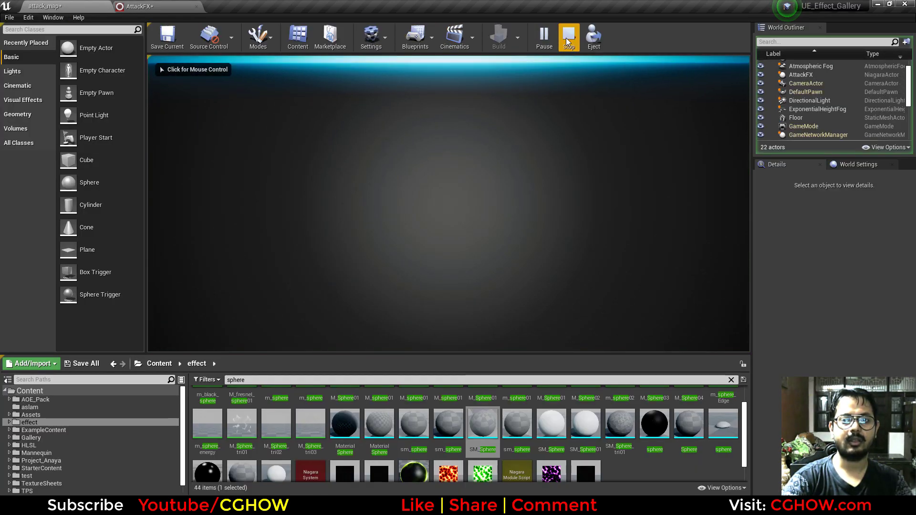
click(563, 31)
click(163, 8)
Step: Open Chunks01_Mat from chunks' Sprite Renderer, inspect its two Texture Sample nodes, and view the T_Chunks01 texture
click(443, 362)
double_click(777, 154)
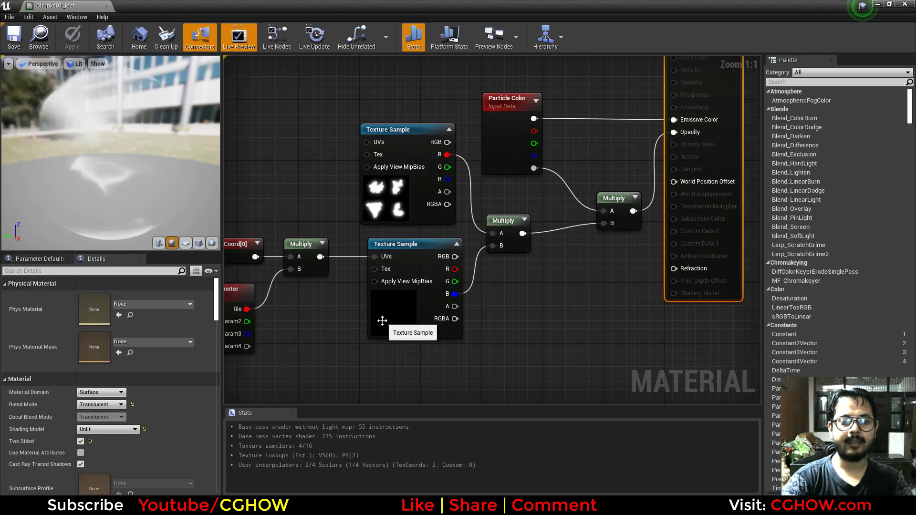
click(383, 320)
click(386, 199)
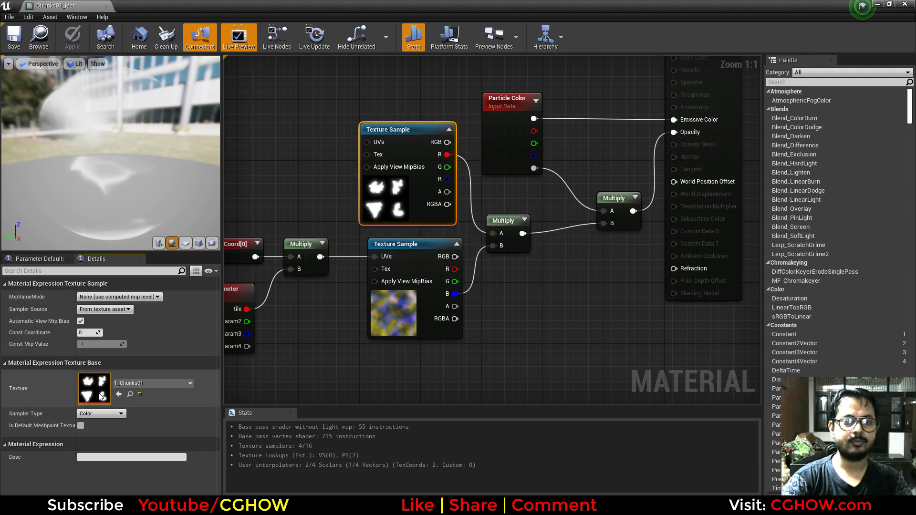
double_click(99, 396)
click(200, 6)
Step: Examine how Chunks01_Mat tiles the noise texture and multiplies it into Opacity, and close the material
right_drag(435, 271, 560, 265)
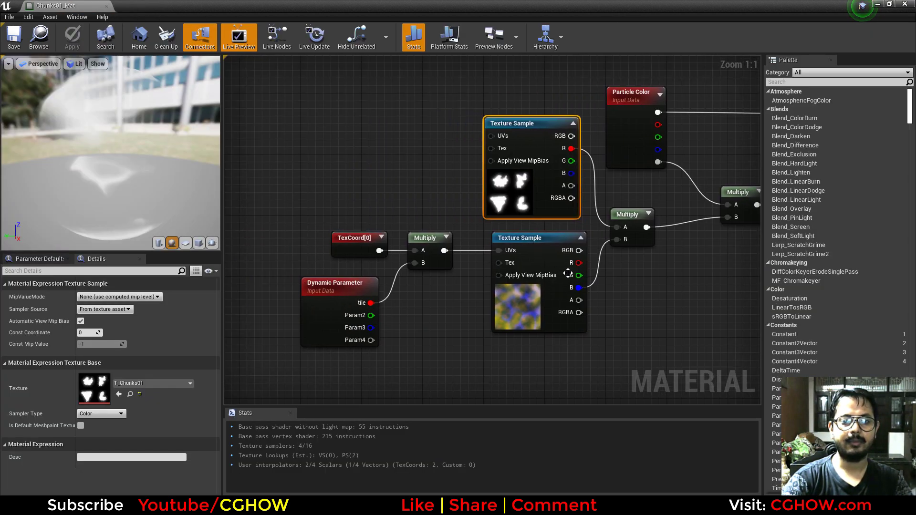
right_drag(490, 304, 451, 308)
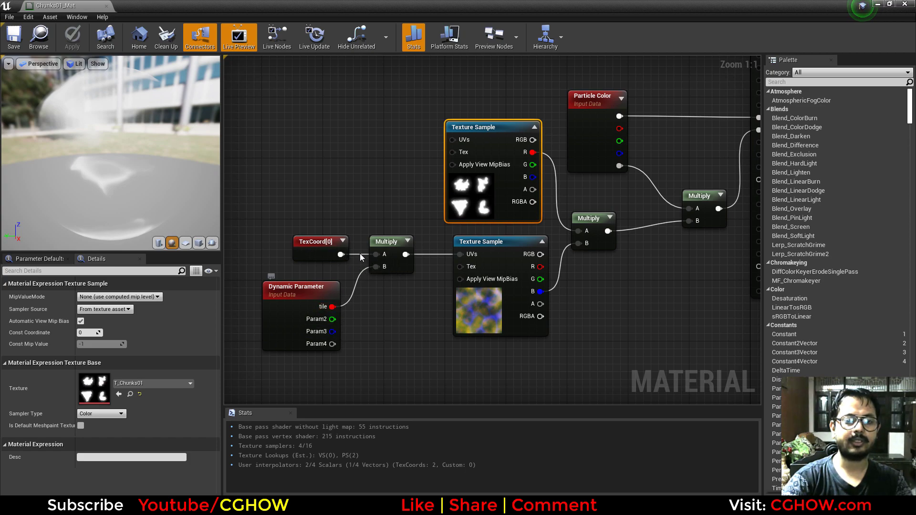
right_drag(450, 280, 310, 312)
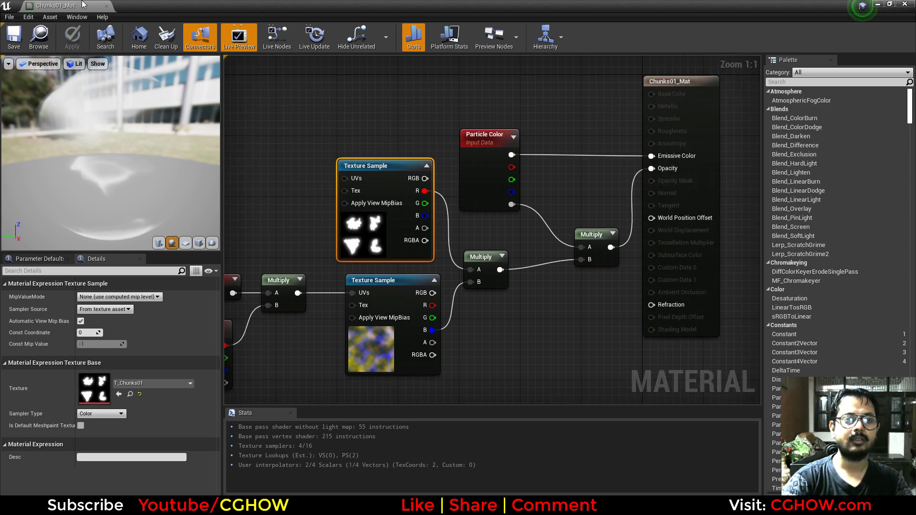
middle_click(82, 4)
Step: Review chunks' Sub Image Size, Spawn Burst Instantaneous, Initialize Particle, Sphere Location and Add Velocity from Point settings
scroll(789, 348, down, 3)
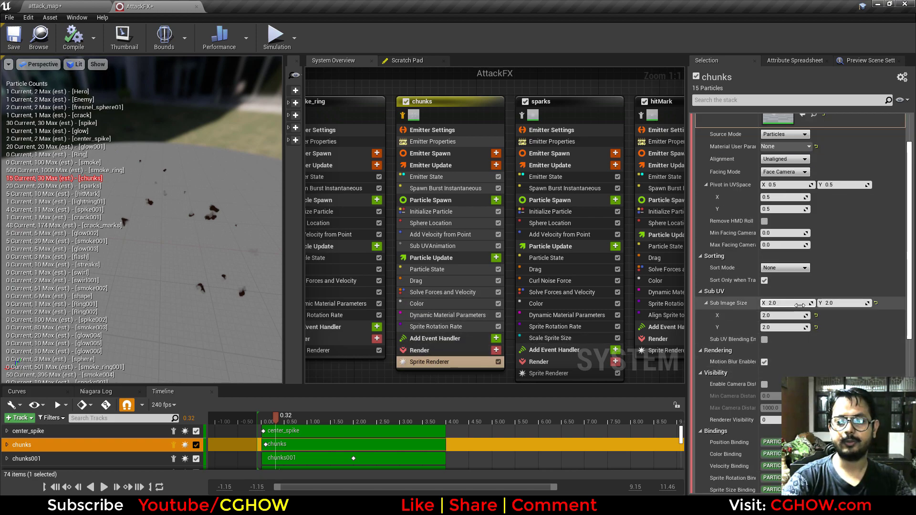
scroll(787, 329, up, 3)
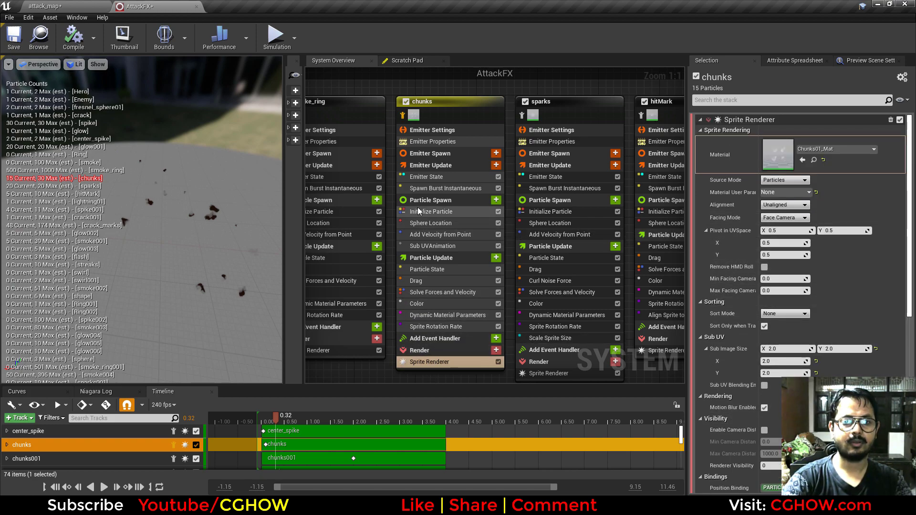
click(442, 190)
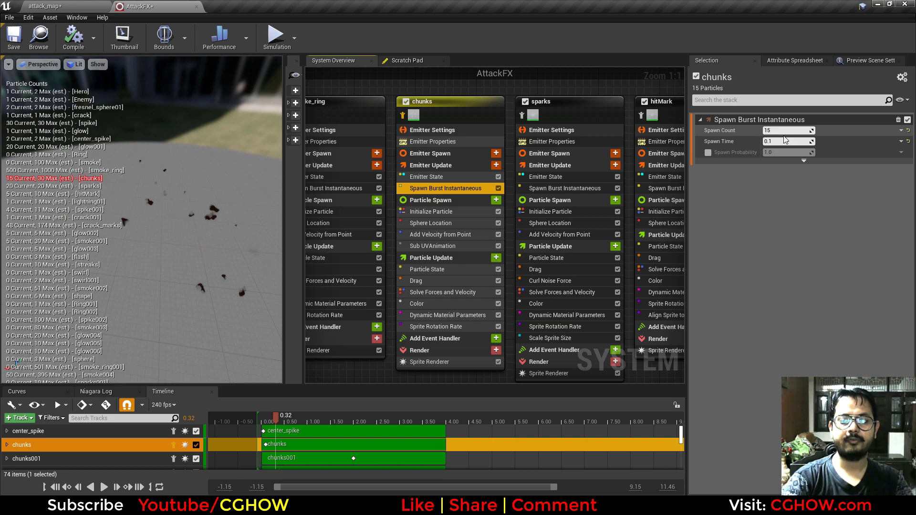
click(431, 211)
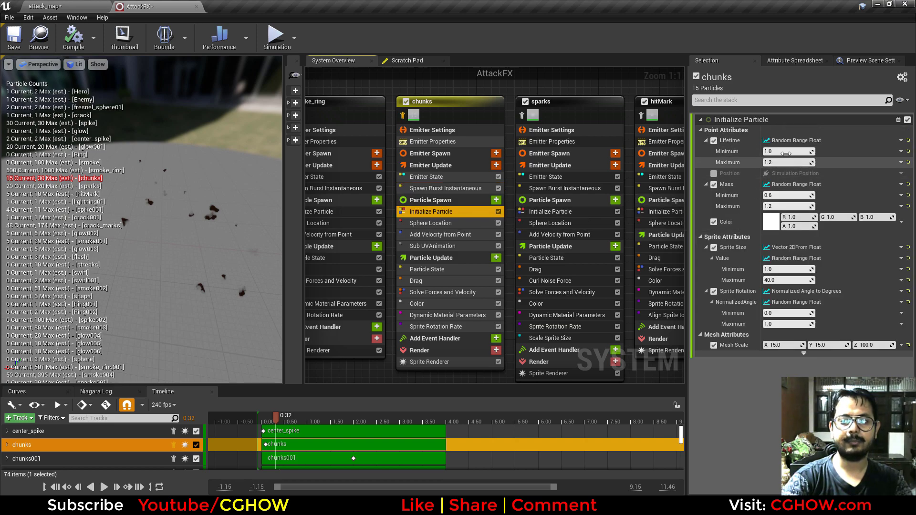
click(447, 224)
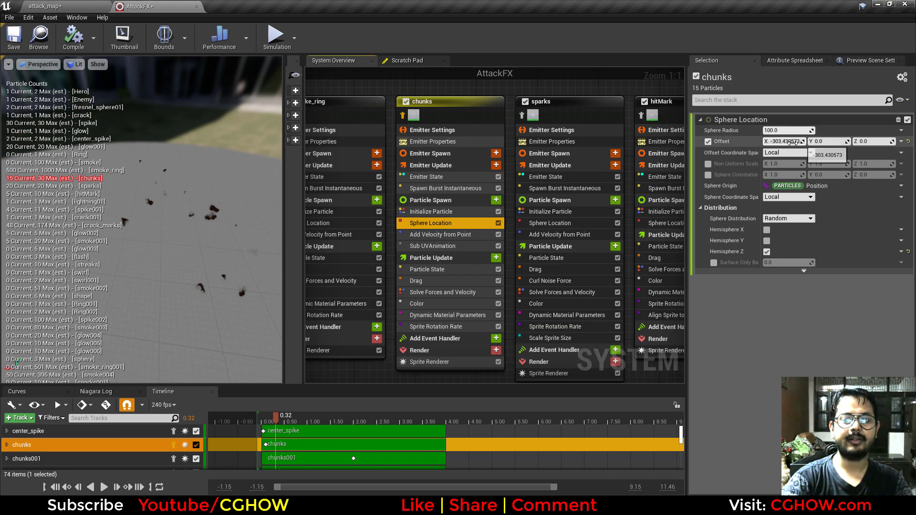
click(465, 236)
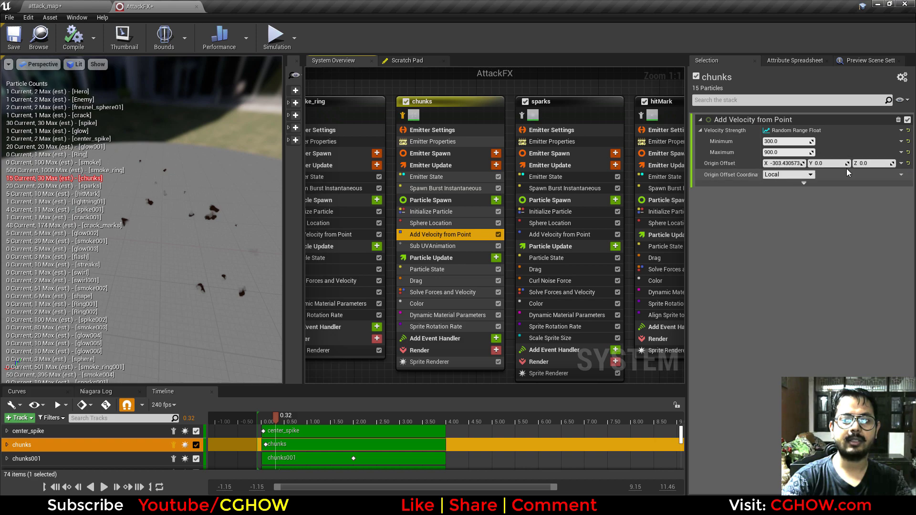
Step: Review chunks' Sub UVAnimation, Drag, Color, Dynamic Material Parameters and Sprite Rotation Rate settings, and scrub the preview to 0.77
click(420, 247)
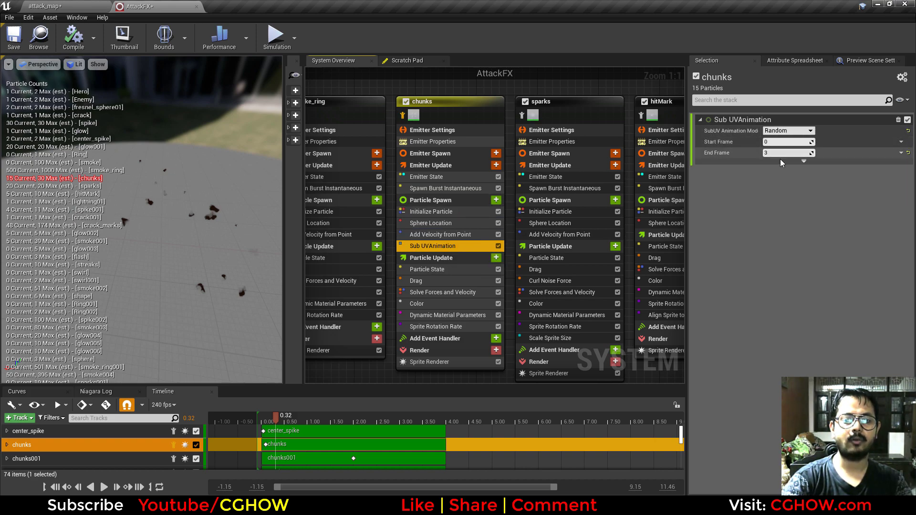
click(436, 281)
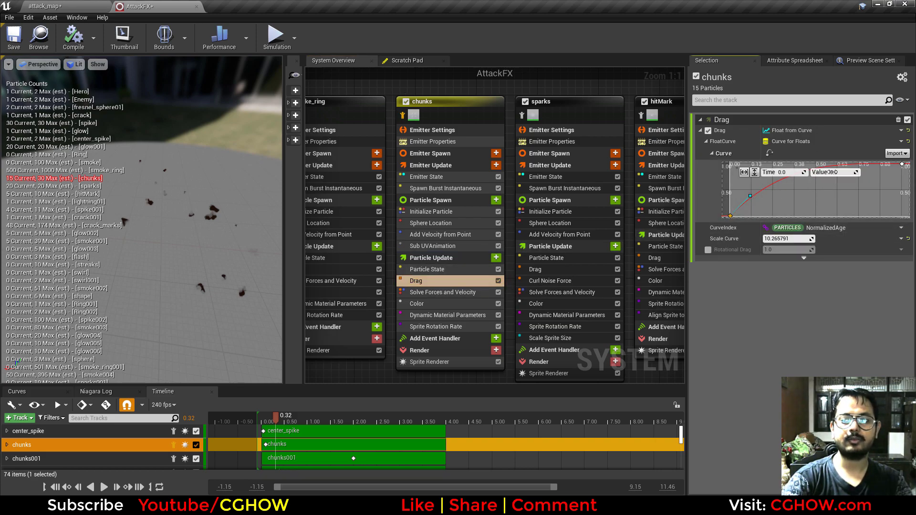
click(902, 164)
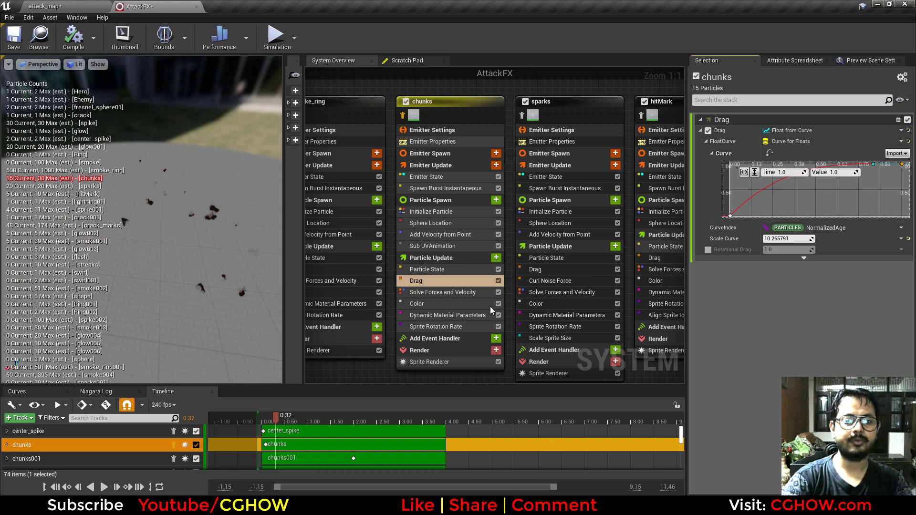
click(429, 304)
click(433, 316)
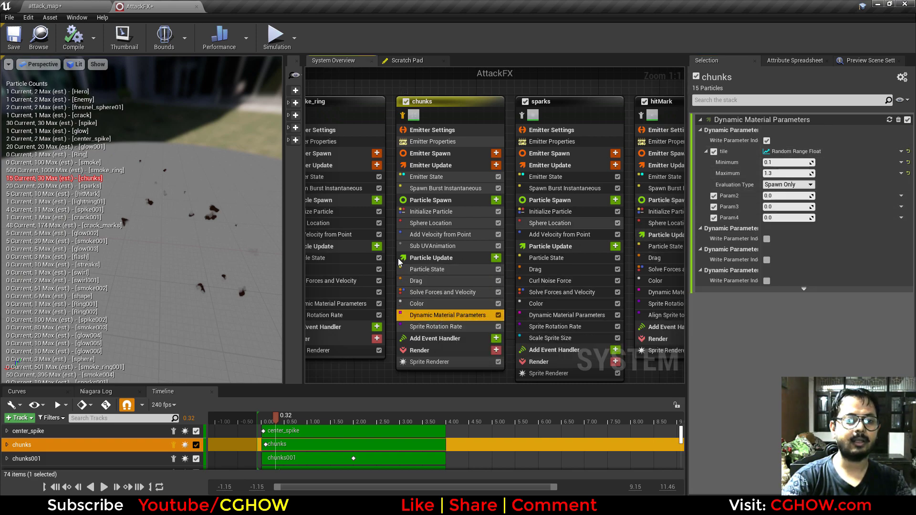
click(436, 326)
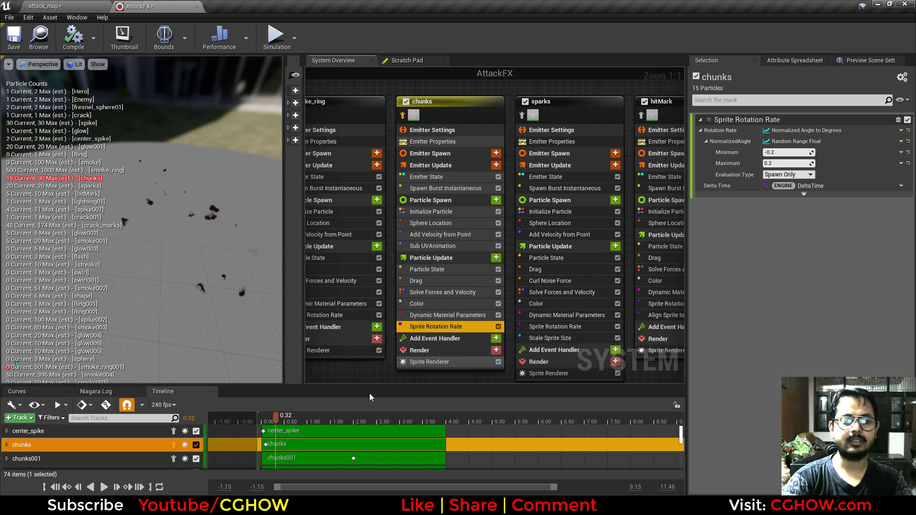
drag(279, 421, 301, 424)
Step: Isolate the sparks emitter, play the attack_map level briefly, and return to the AttackFX system
right_drag(563, 234, 438, 229)
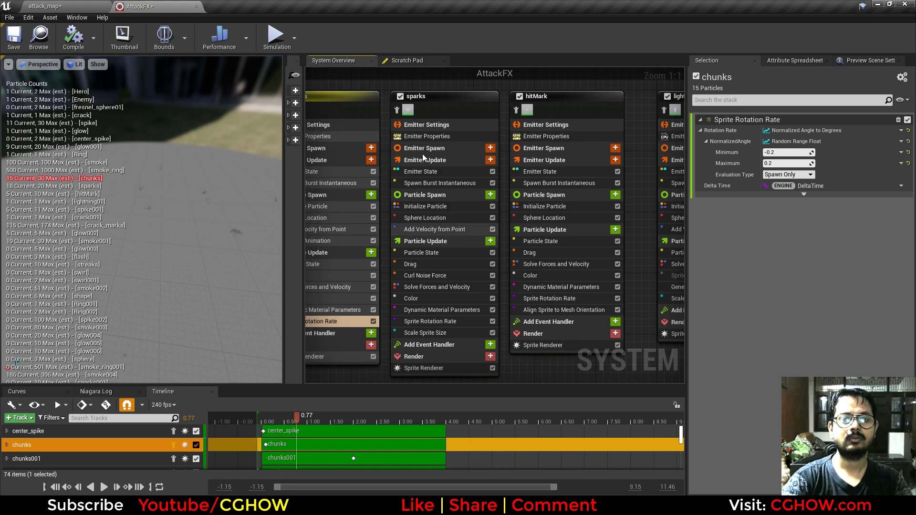
click(397, 110)
click(59, 5)
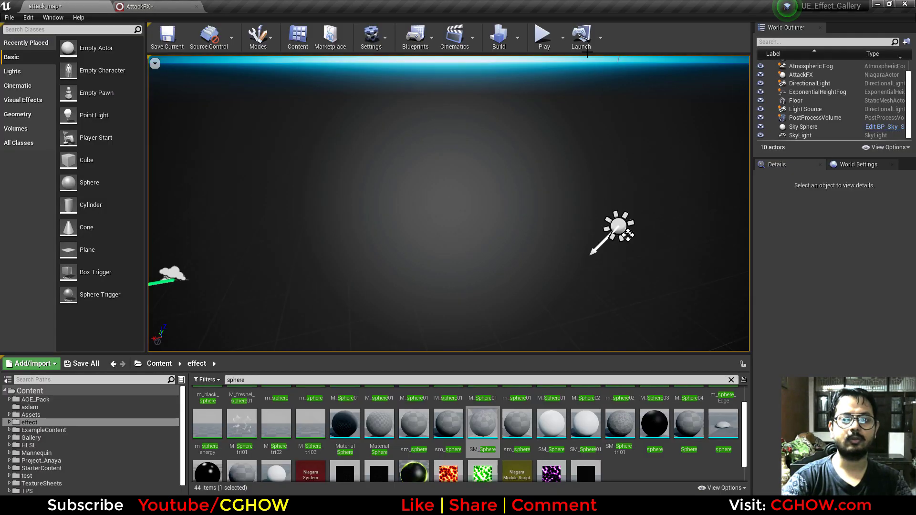
click(551, 37)
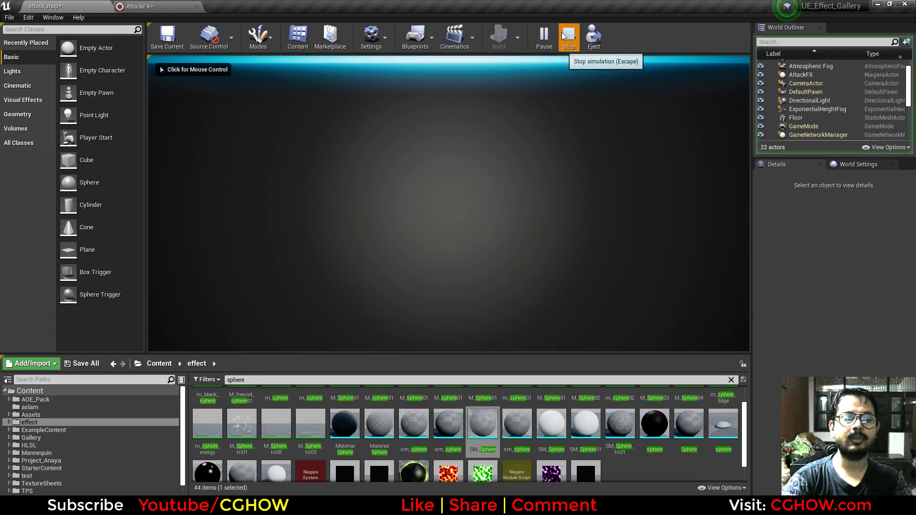
click(139, 6)
Step: Review sparks' Sprite Renderer, Initialize Particle, Color gradient key and Curl Noise Force settings, with the preview scrubbed to 0.26
right_drag(348, 87, 363, 60)
click(478, 339)
right_drag(423, 361, 428, 380)
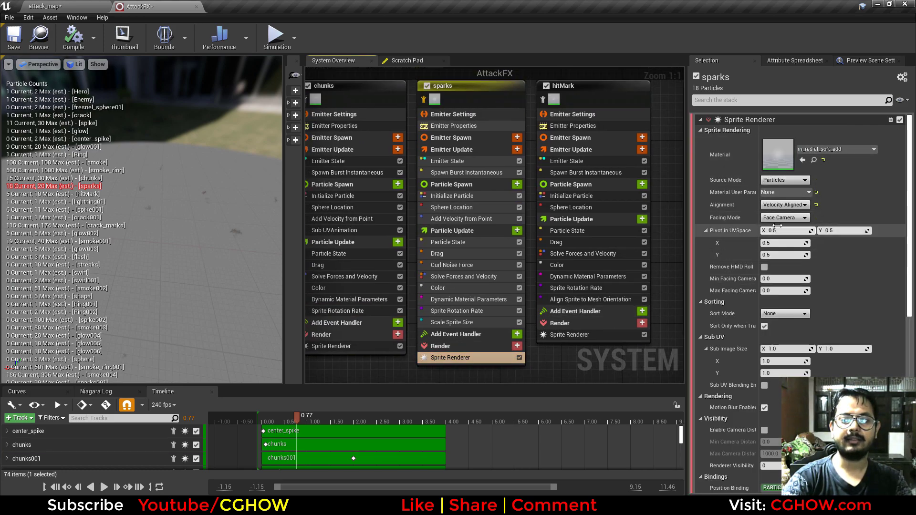
click(460, 196)
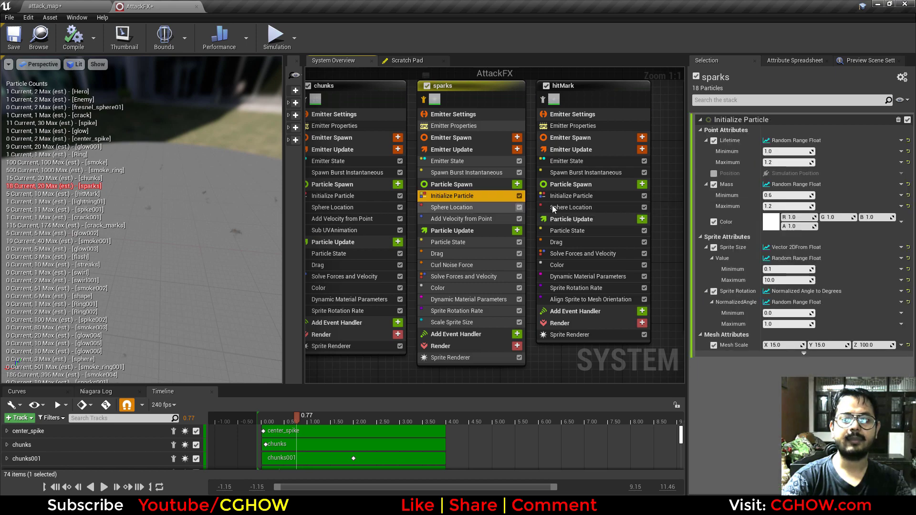
click(448, 288)
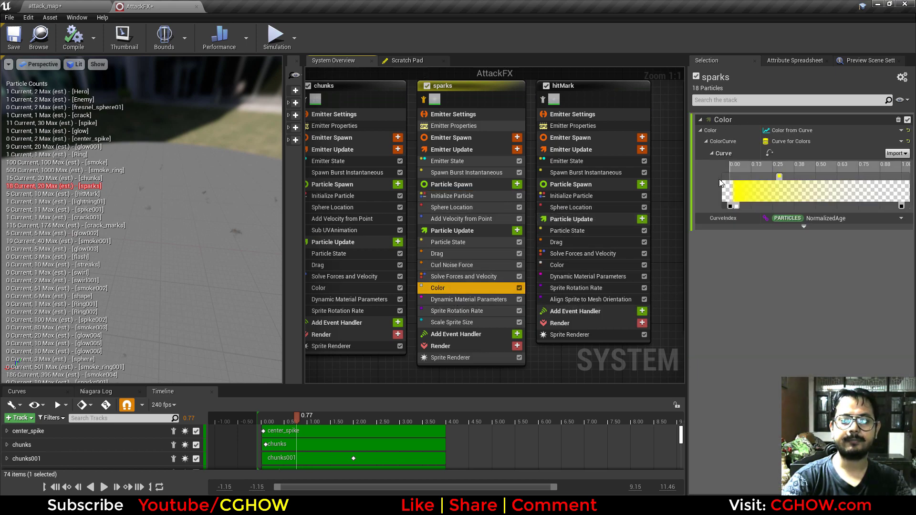
double_click(780, 177)
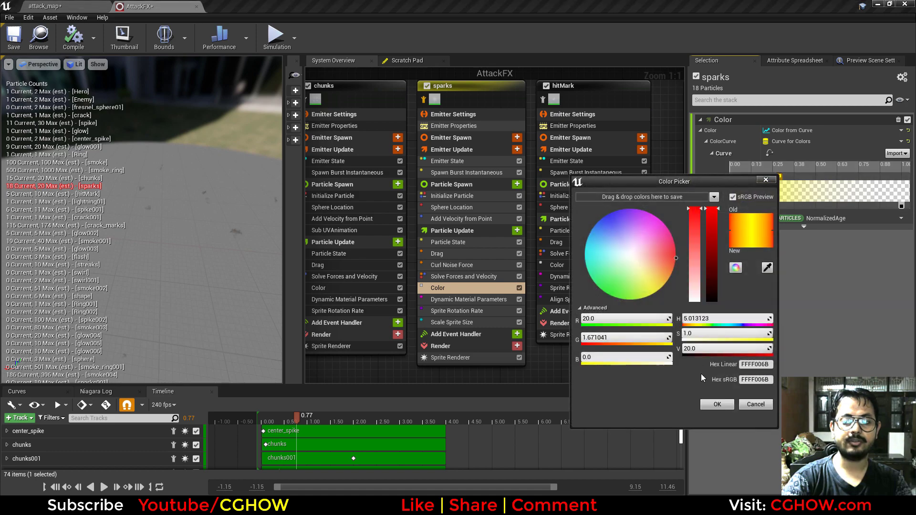
click(760, 406)
drag(322, 418, 273, 423)
click(443, 267)
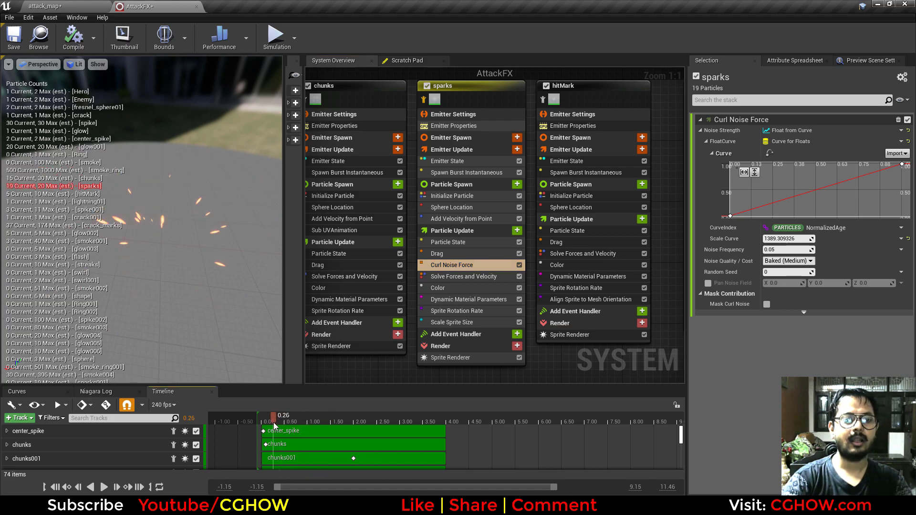
Step: Play attack_map to watch the isolated sparks, stop it, and go back to the AttackFX system
click(47, 6)
click(540, 37)
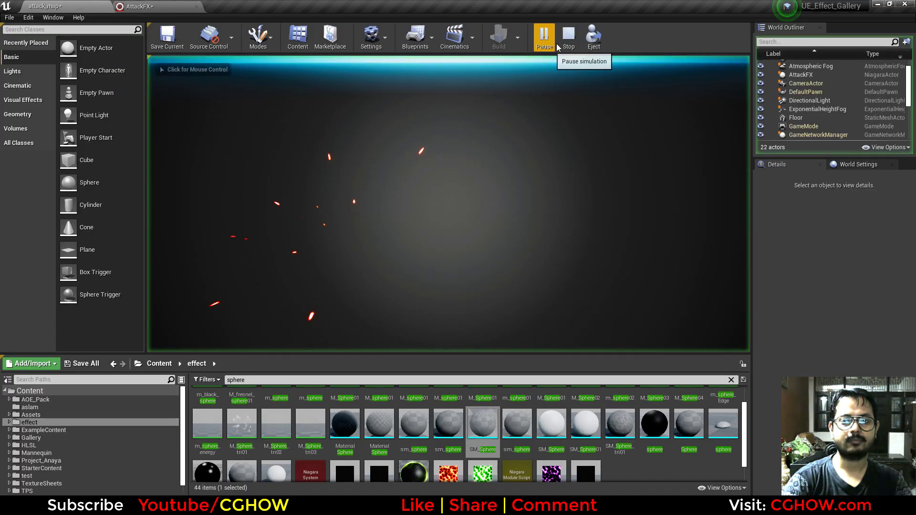
click(568, 42)
click(172, 6)
Step: Isolate the hitMark emitter, play and stop the attack_map level twice, and return to AttackFX
right_drag(655, 138, 471, 155)
click(359, 117)
click(62, 7)
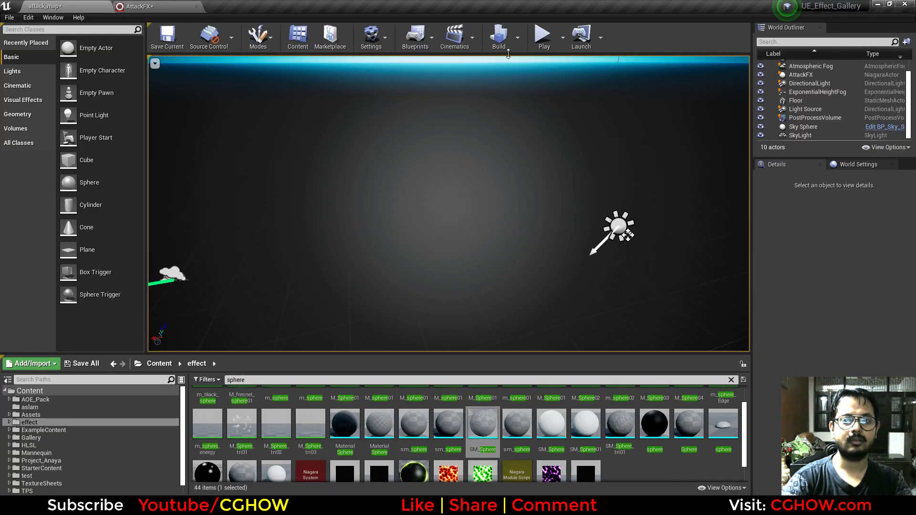
click(542, 35)
click(563, 36)
click(543, 36)
click(567, 38)
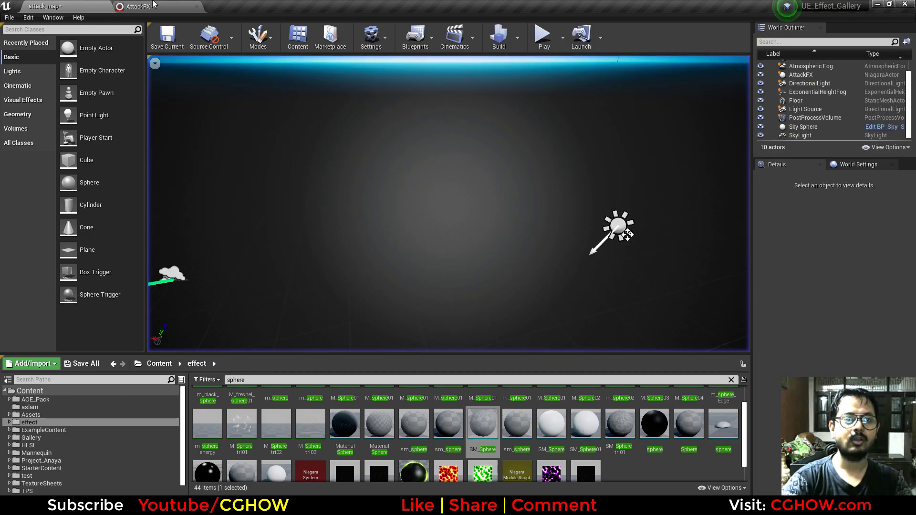
click(154, 5)
Step: Open hit_mark_mat from hitMark's Sprite Renderer and view the splash texture used by its Texture Sample
click(396, 354)
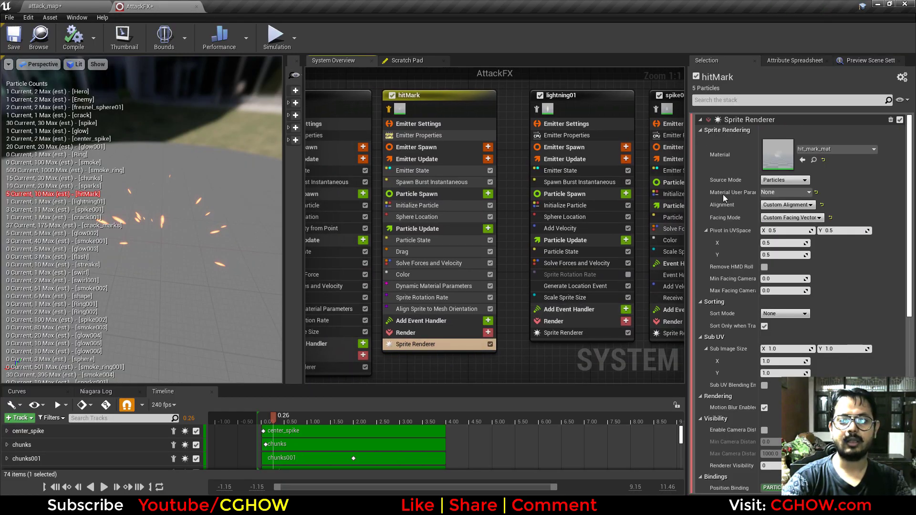
double_click(762, 150)
right_drag(444, 315, 637, 282)
scroll(500, 317, down, 2)
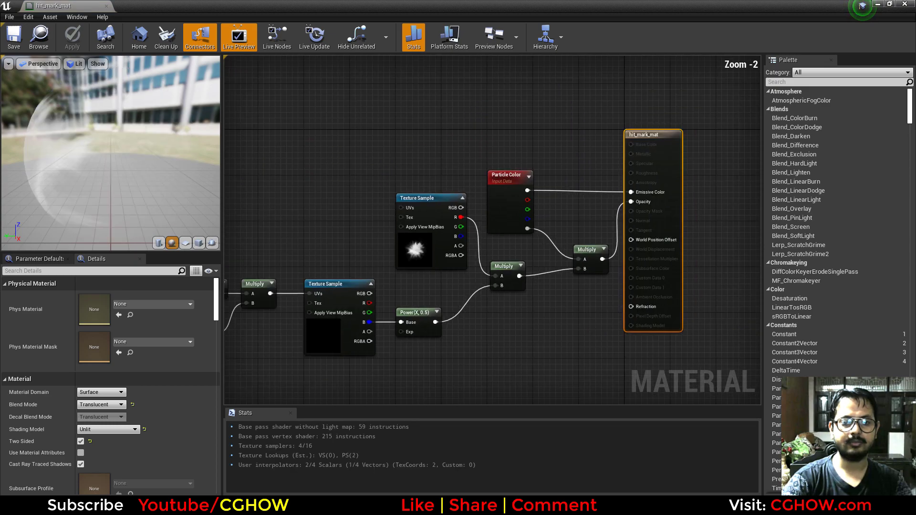
right_drag(413, 241, 517, 227)
click(518, 228)
double_click(93, 389)
middle_click(162, 7)
Step: Examine the T_Noise01 Texture Sample in hit_mark_mat, its tile parameter and its Power and Multiply connections
click(427, 316)
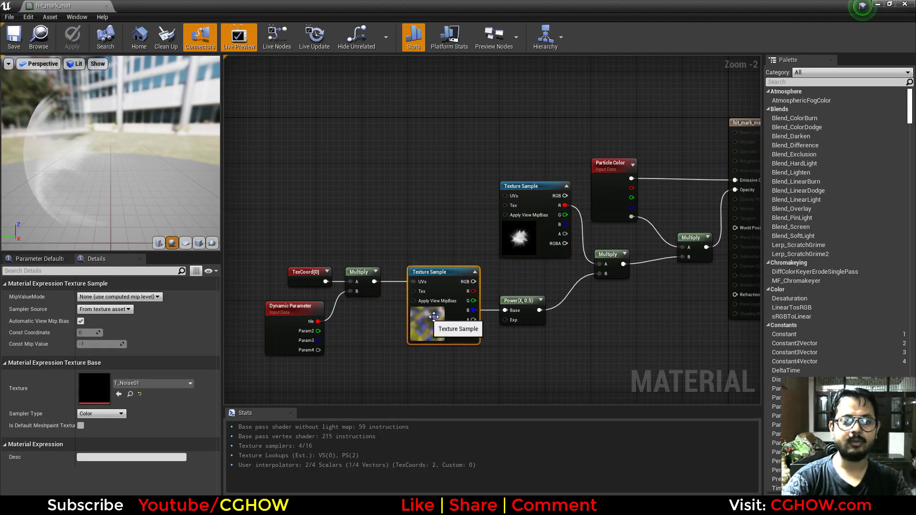
scroll(327, 301, up, 2)
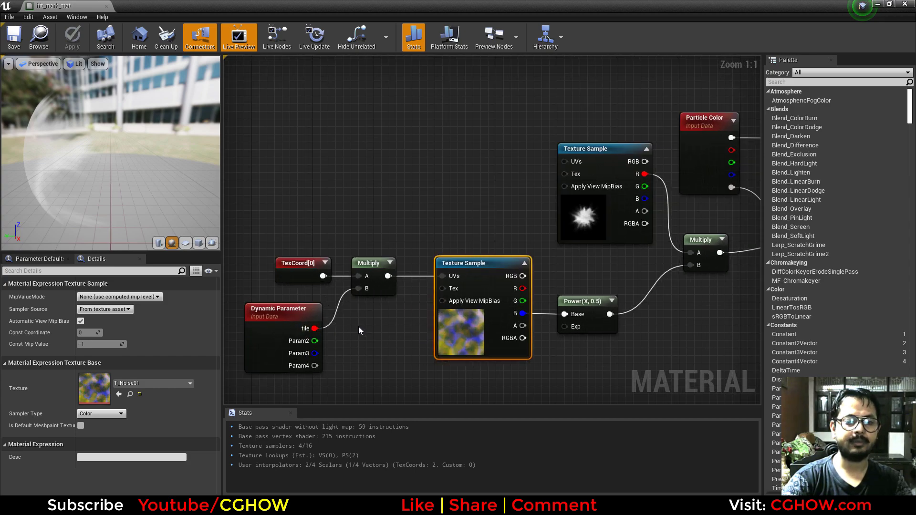
right_drag(359, 331, 294, 323)
right_drag(571, 313, 461, 330)
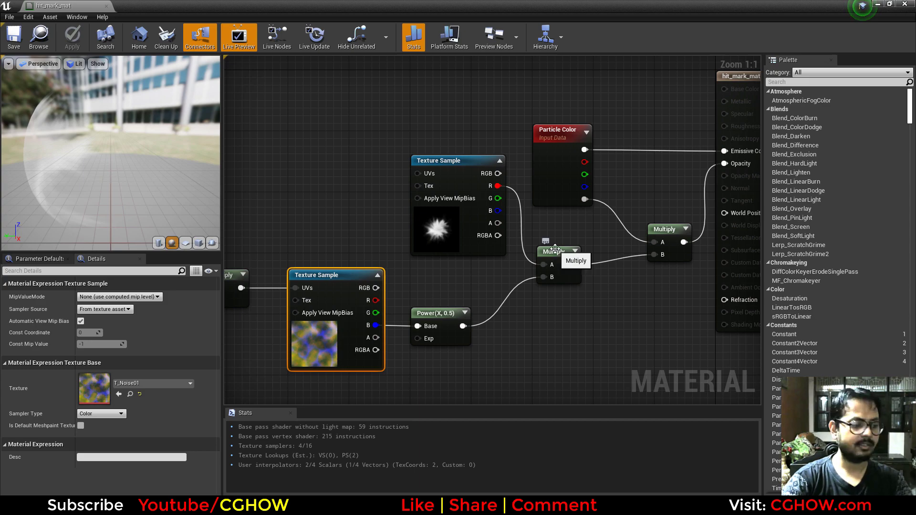
Step: Preview the Multiply node that combines both textures on a plane, and close hit_mark_mat
click(555, 249)
key(space)
click(186, 243)
drag(122, 153, 138, 154)
right_drag(122, 153, 123, 184)
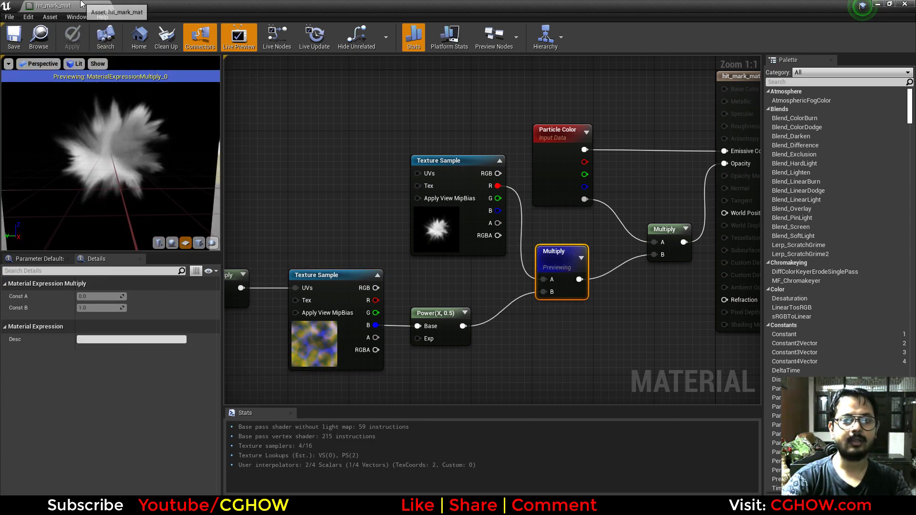
click(80, 5)
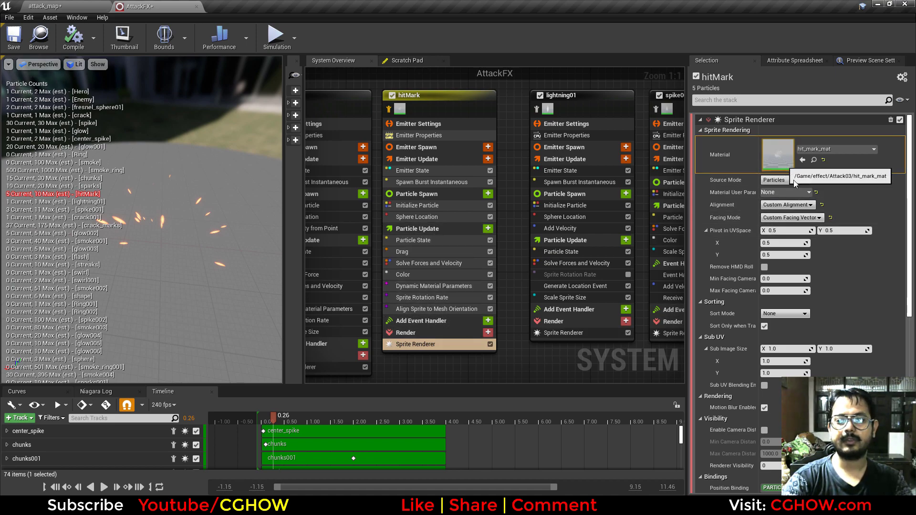
Step: Review hitMark's Spawn Burst Instantaneous, Initialize Particle, Drag, Color, Sprite Rotation Rate, Dynamic Material Parameters and Align Sprite to Mesh Orientation settings
click(437, 308)
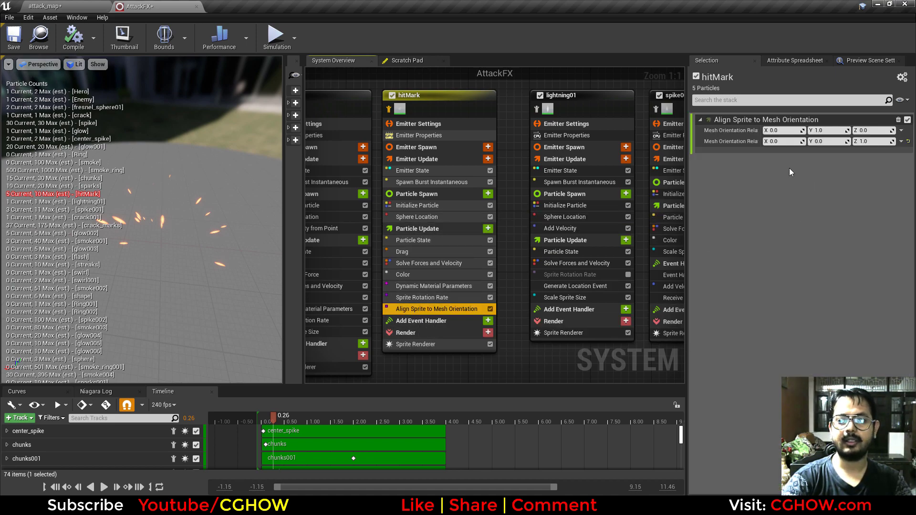
click(428, 182)
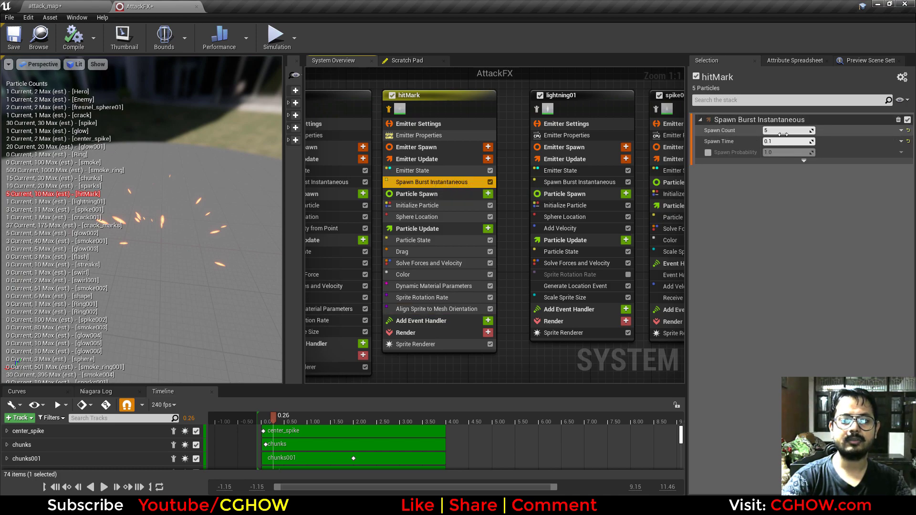
click(434, 207)
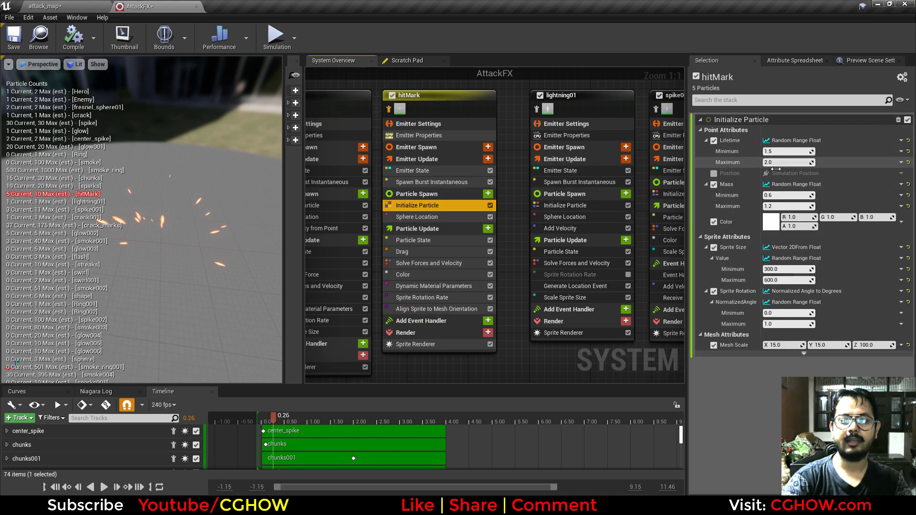
click(469, 251)
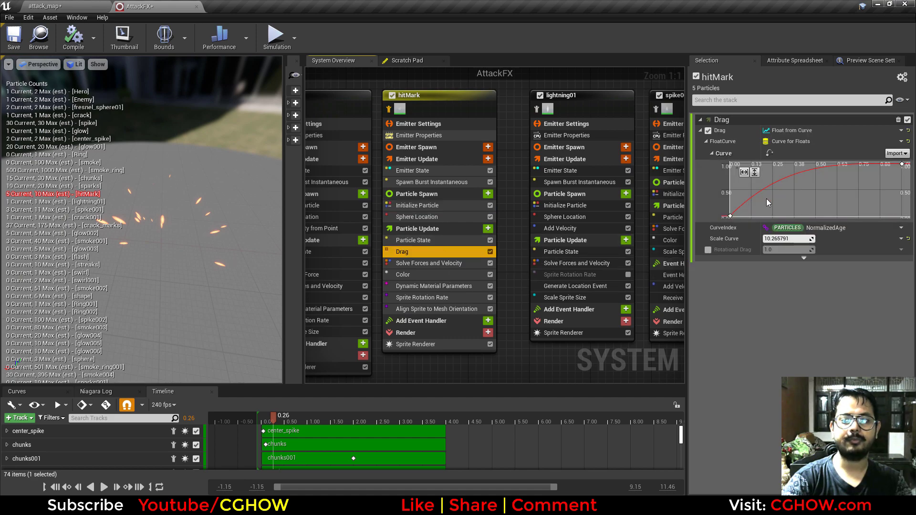
click(901, 165)
click(403, 275)
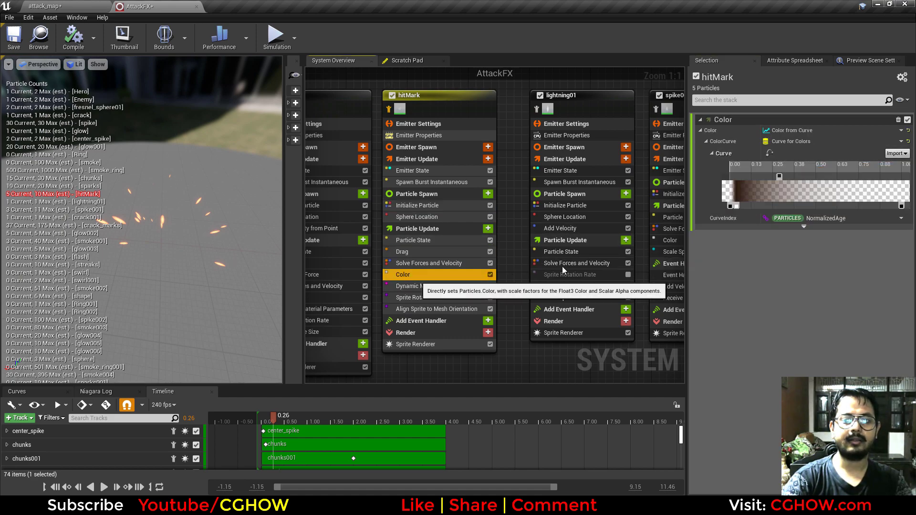
click(419, 299)
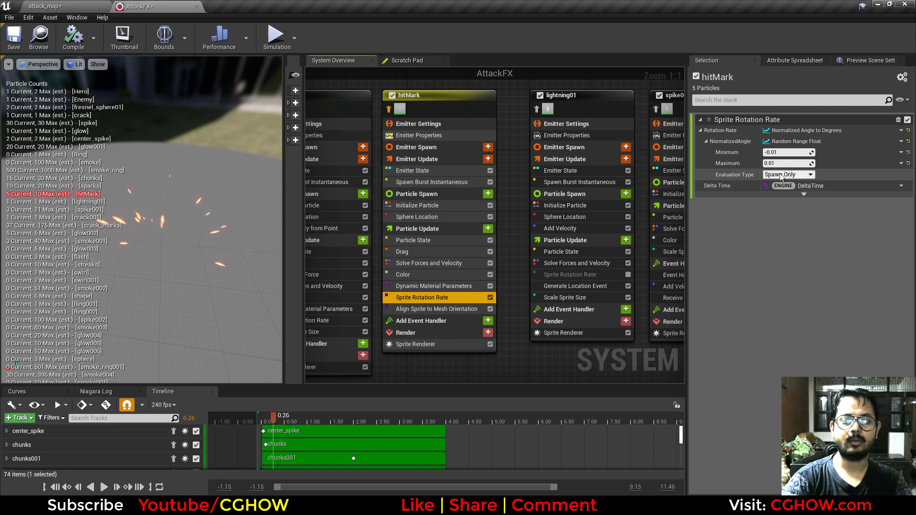
key(Up)
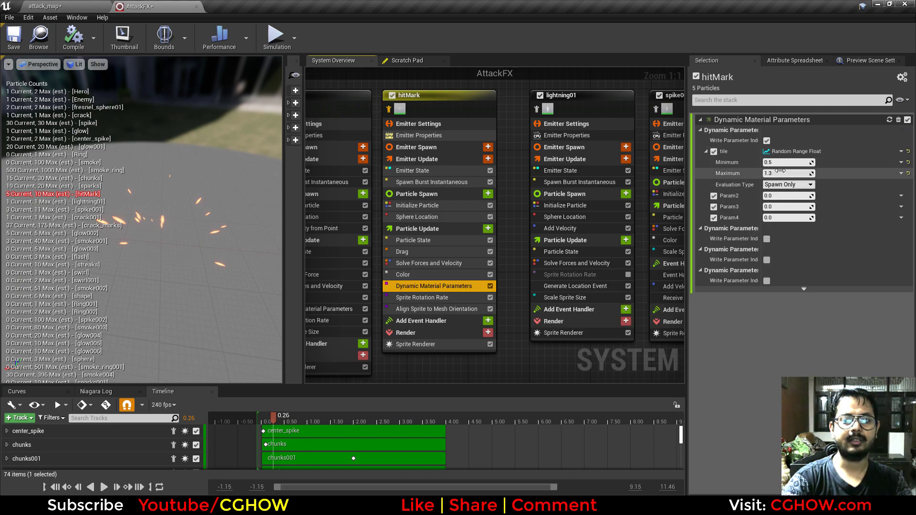
click(422, 310)
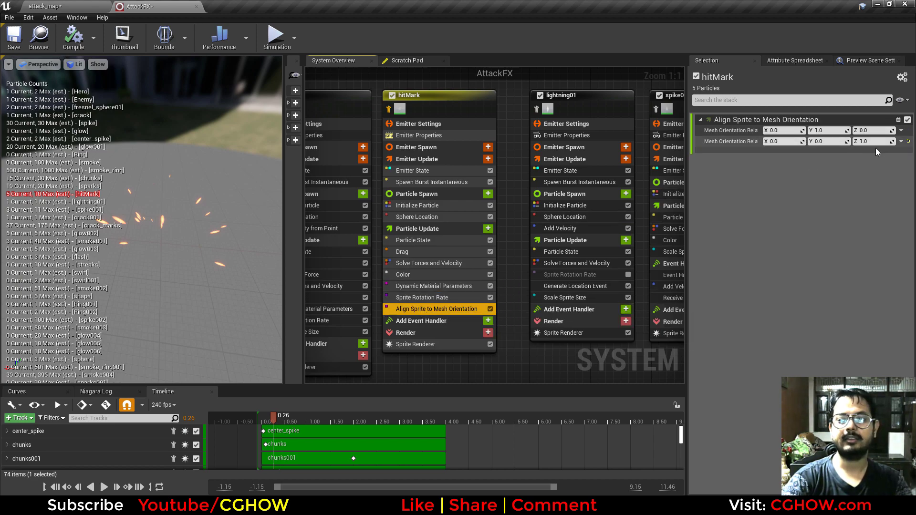
Step: Scrub the preview to 0.41 and inspect the ground-aligned hit mark sprites up close
mouse_move(263, 417)
mouse_down()
mouse_move(255, 417)
mouse_move(330, 419)
mouse_move(280, 419)
mouse_up()
right_drag(191, 267, 191, 296)
drag(191, 286, 196, 224)
right_drag(195, 267, 196, 229)
middle_drag(196, 257, 175, 254)
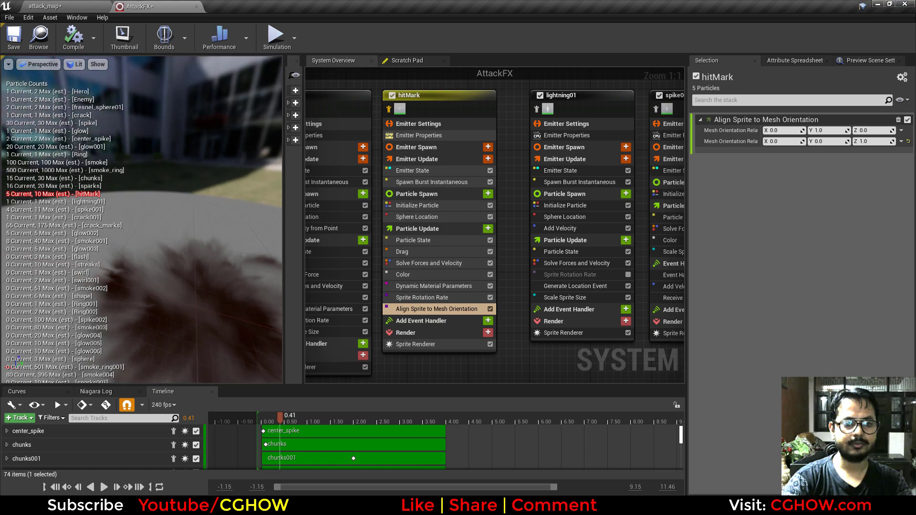
Step: Isolate the lightning01 emitter, move the preview to an earlier time, and play the attack_map level
right_drag(525, 316, 432, 313)
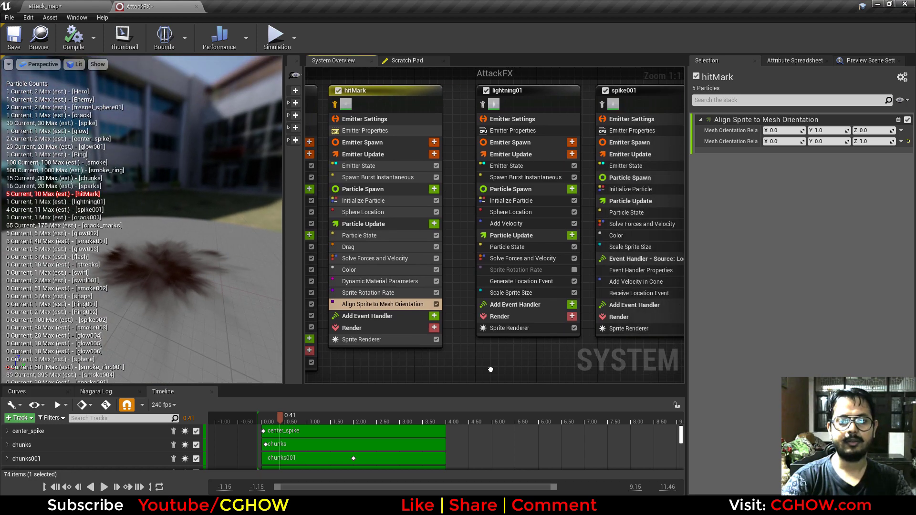
click(445, 106)
mouse_move(280, 417)
mouse_down()
mouse_move(327, 416)
mouse_move(236, 412)
mouse_move(318, 411)
mouse_move(270, 416)
mouse_up()
click(56, 7)
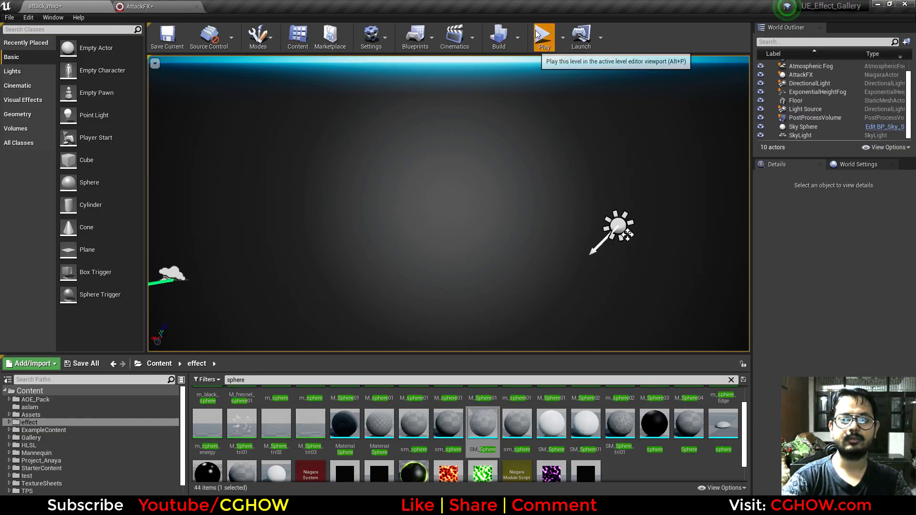
click(536, 35)
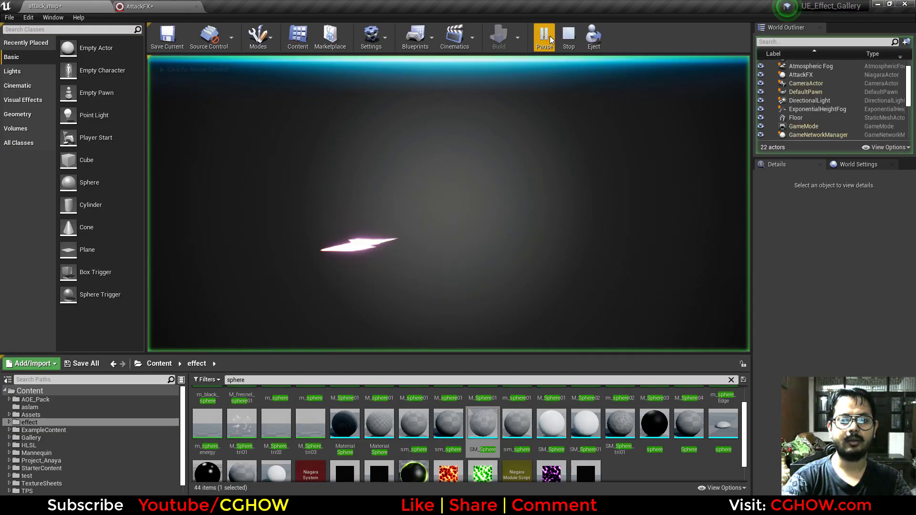
Step: Replay the attack_map level a few times to watch the lightning sprite, and stop the simulation
click(566, 37)
click(547, 40)
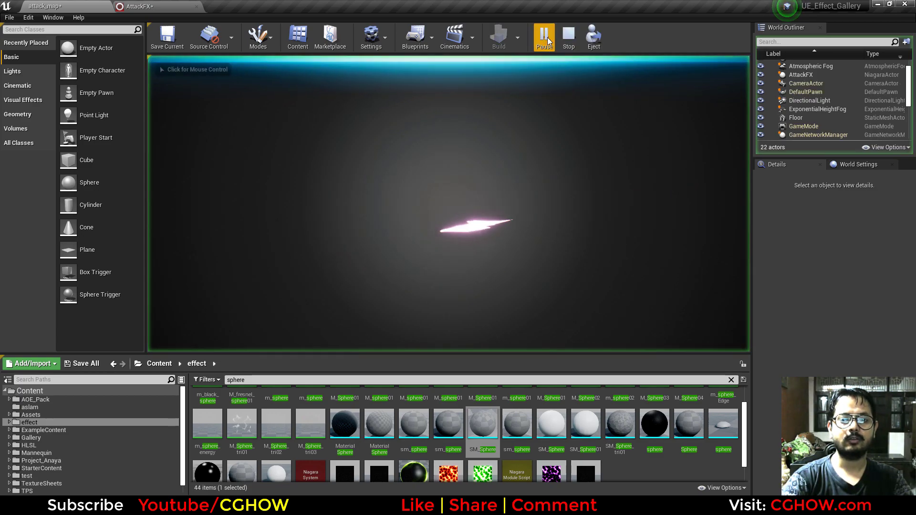
click(567, 38)
click(547, 39)
click(567, 39)
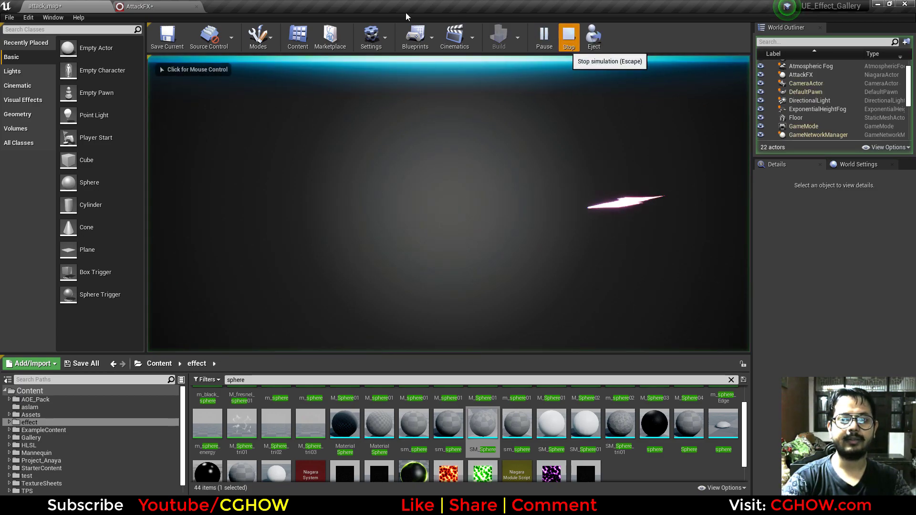
Step: Inspect the material lightning_Mat used by lightning01's Sprite Renderer and its T_lightning texture, and close both
click(152, 7)
right_drag(471, 331, 405, 323)
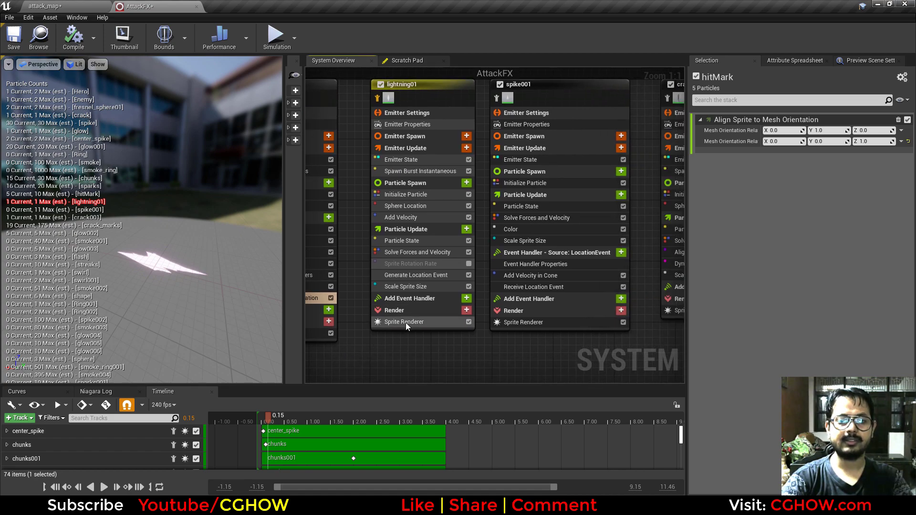
click(405, 324)
double_click(778, 154)
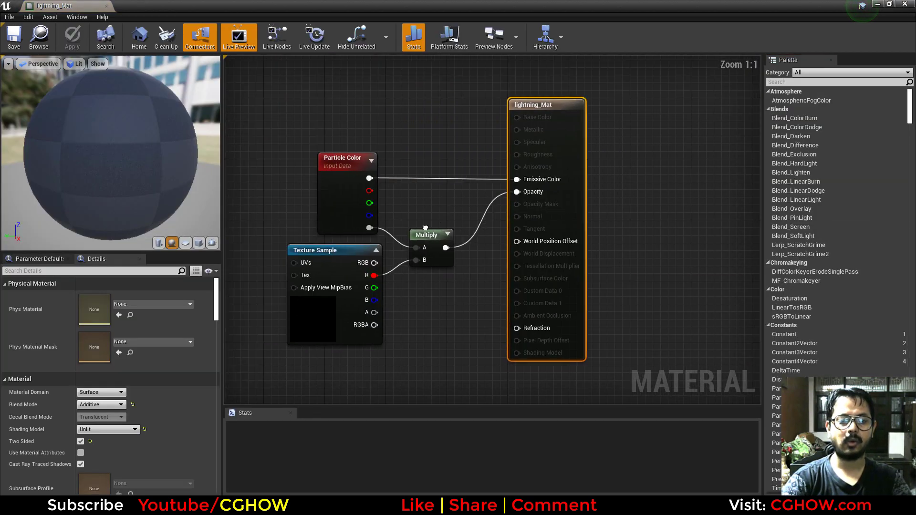
double_click(101, 388)
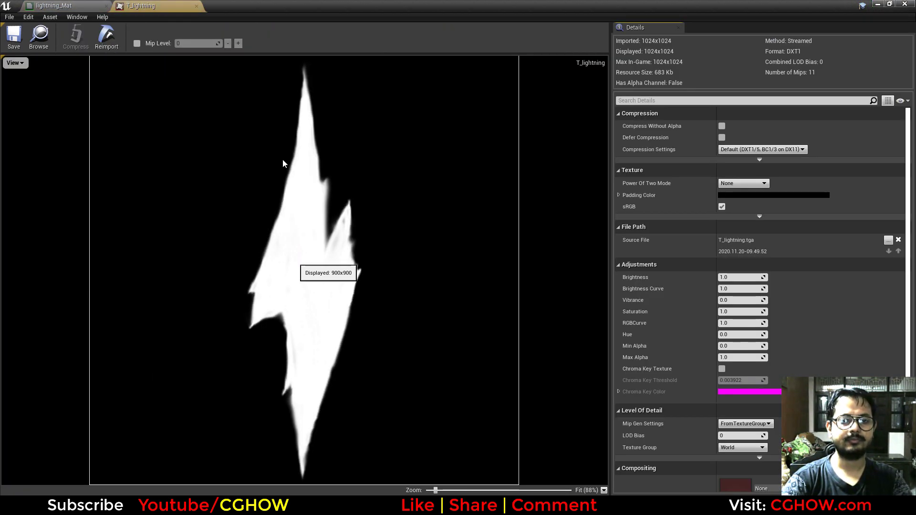
click(196, 5)
click(106, 6)
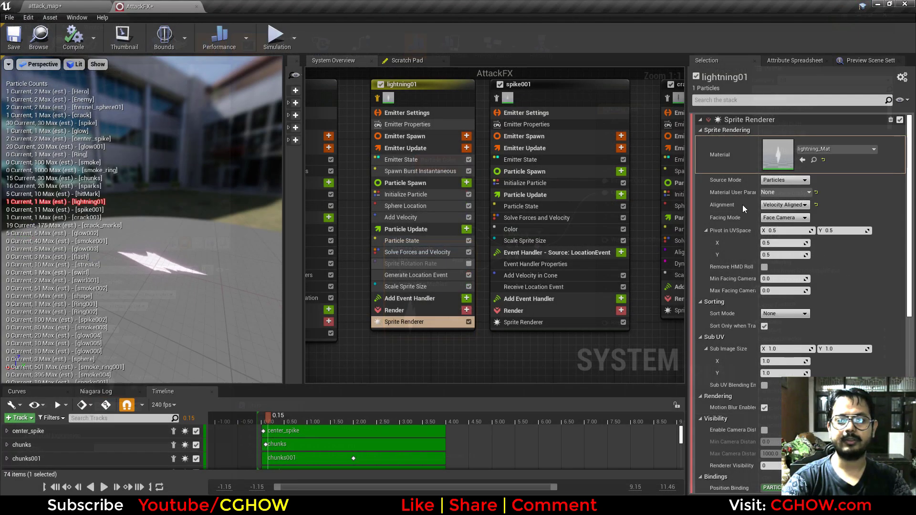
Step: Review lightning01's Spawn Burst Instantaneous, Initialize Particle, Sphere Location and Add Velocity settings, and scrub the preview to 0.25
right_drag(411, 365, 414, 388)
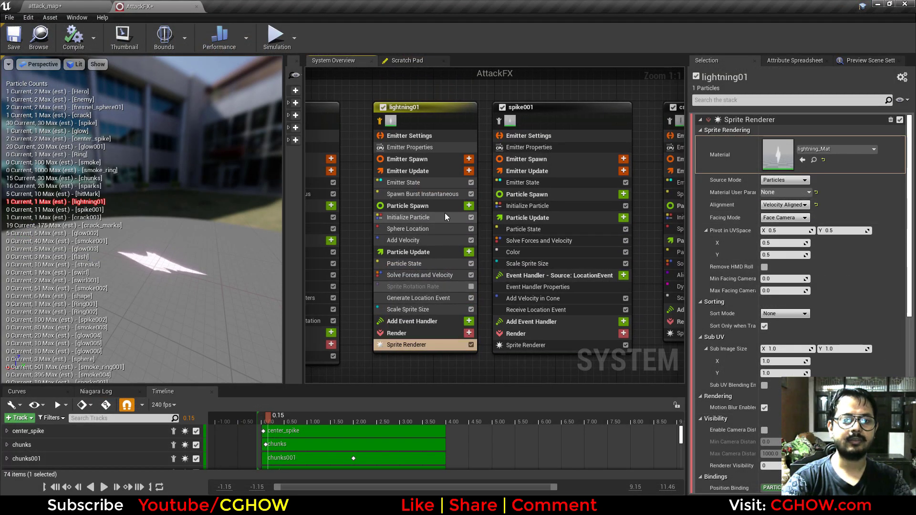
click(444, 193)
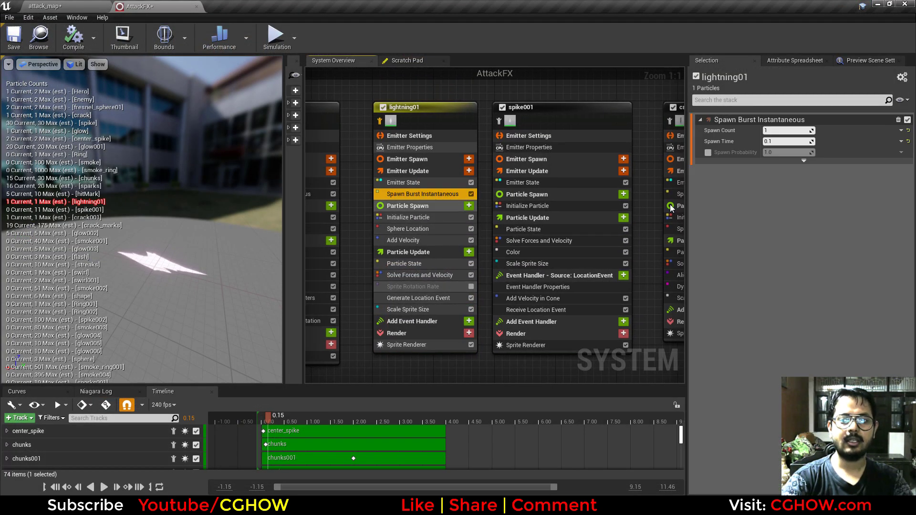
click(418, 218)
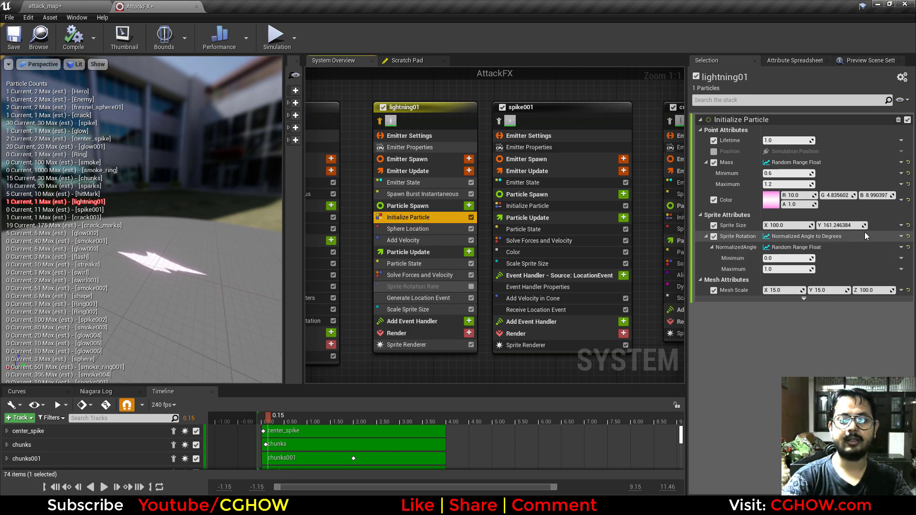
click(408, 228)
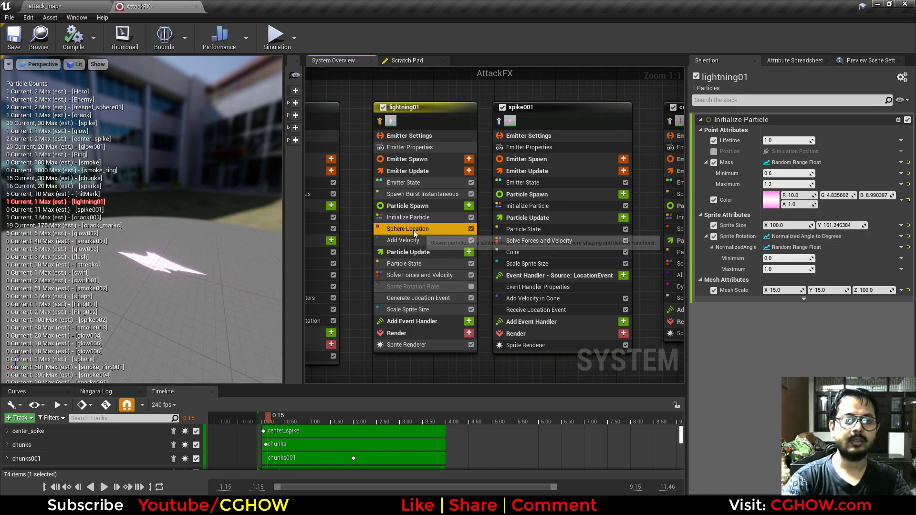
click(403, 240)
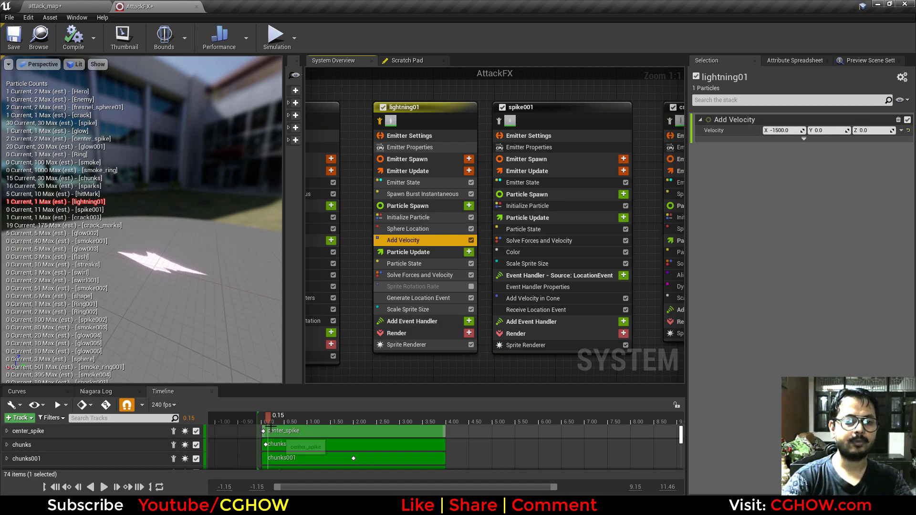
click(276, 422)
mouse_move(275, 421)
mouse_down()
mouse_move(356, 422)
mouse_move(259, 422)
mouse_move(279, 422)
mouse_move(272, 422)
mouse_up()
drag(222, 312, 211, 311)
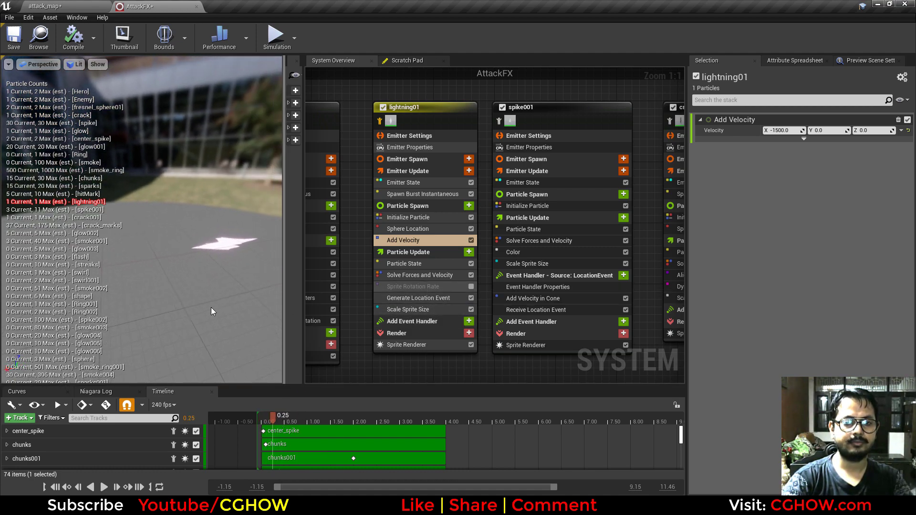
Step: Examine lightning01's Scale Sprite Size curve and Generate Location Event settings while scrubbing the preview to 0.40
click(437, 311)
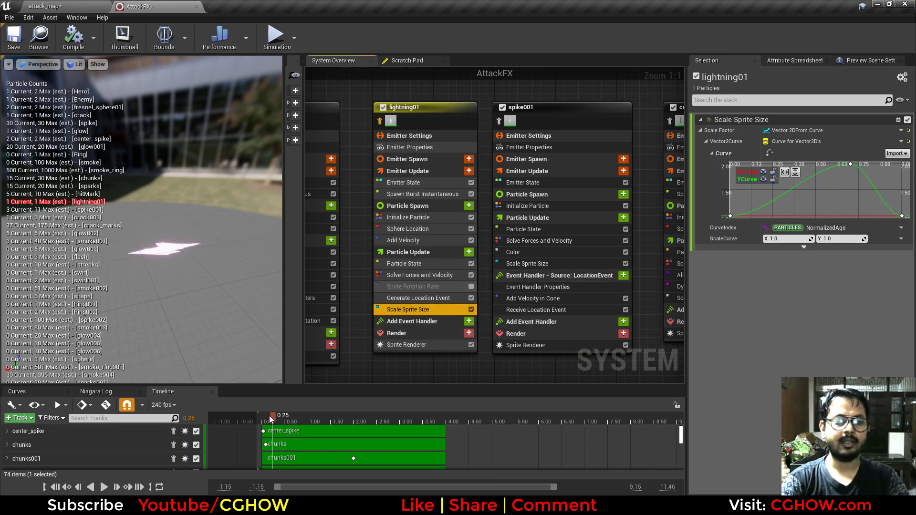
drag(296, 420, 271, 420)
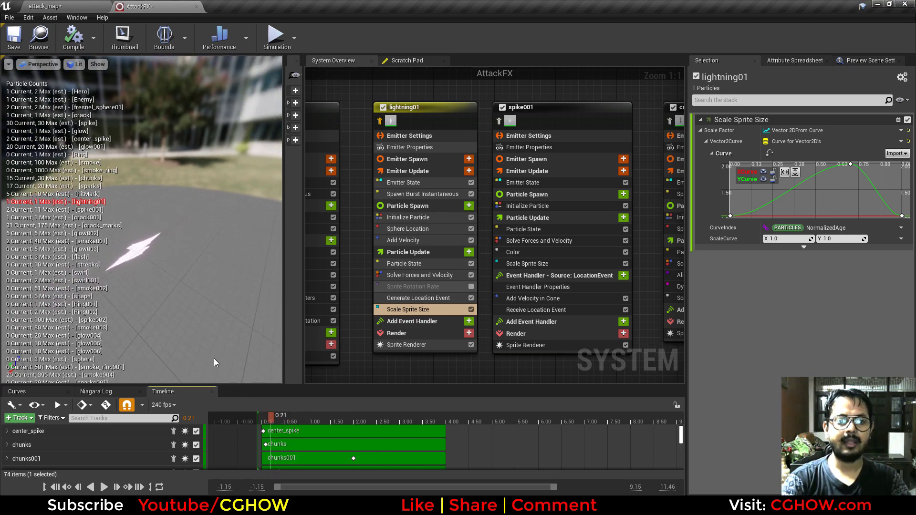
click(462, 299)
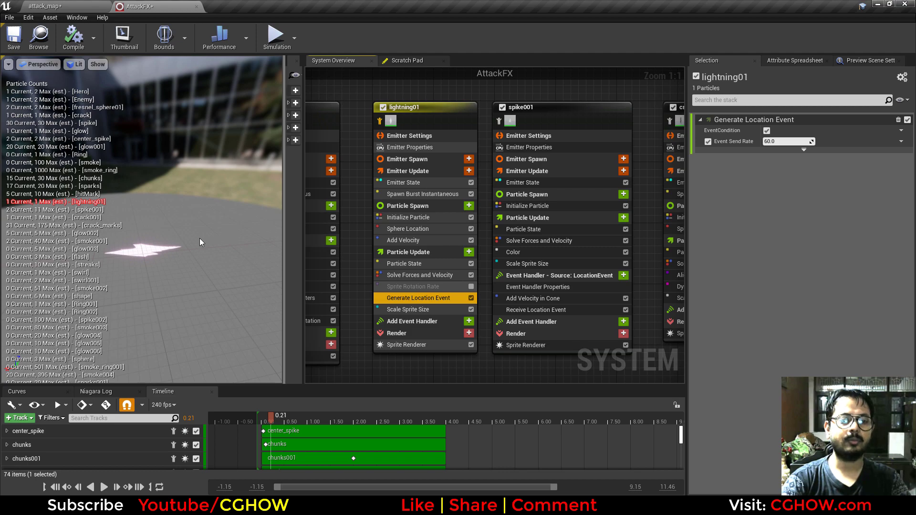
drag(152, 285, 244, 380)
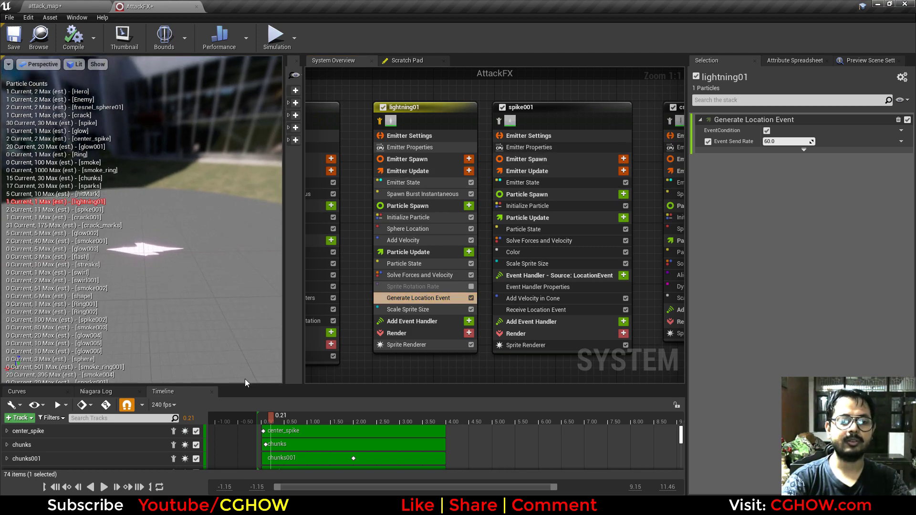
mouse_move(275, 417)
mouse_down()
mouse_move(289, 417)
mouse_move(272, 417)
mouse_move(280, 418)
mouse_up()
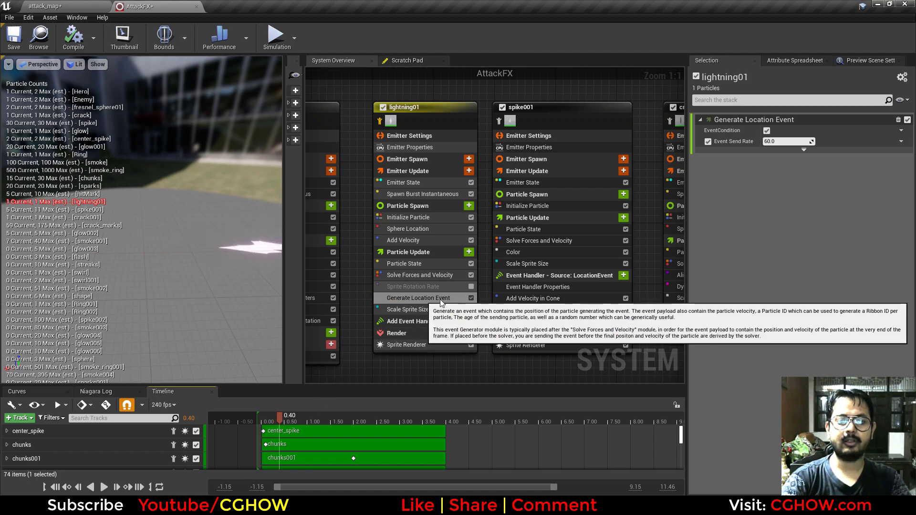
Step: Isolate the spike001 emitter, scrub the preview to 0.25, and review its LocationEvent event handler
right_drag(499, 364, 410, 361)
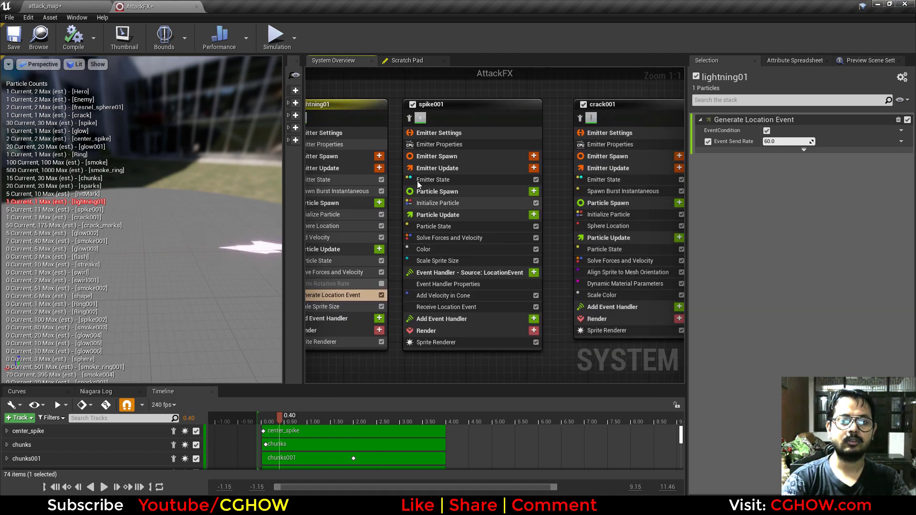
click(409, 119)
drag(134, 280, 147, 280)
mouse_move(276, 418)
mouse_down()
mouse_move(254, 419)
mouse_move(311, 419)
mouse_move(265, 427)
mouse_move(303, 426)
mouse_move(273, 428)
mouse_up()
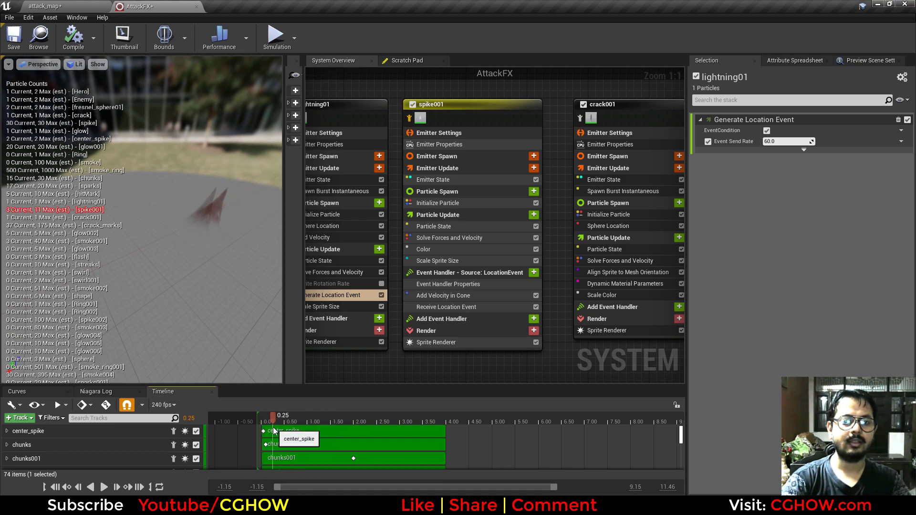
click(454, 274)
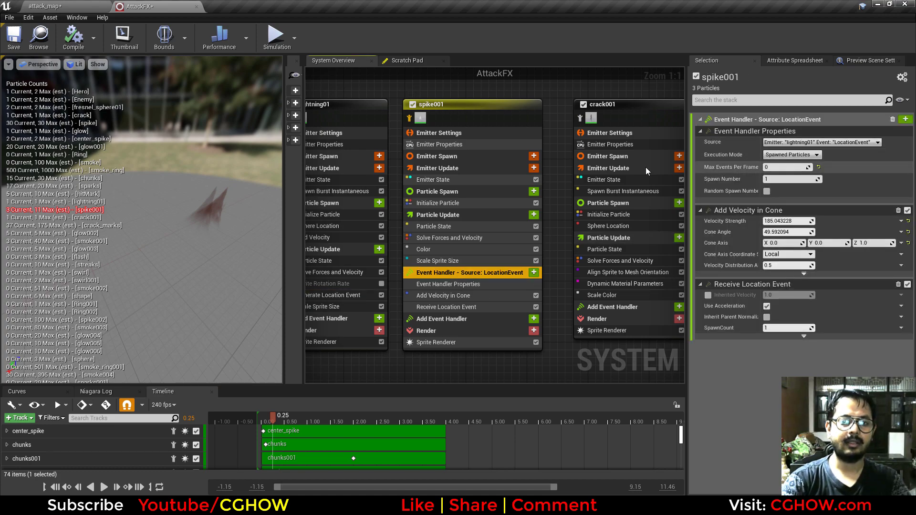
Step: Inspect the material Spike01_Mat used by spike001's Sprite Renderer and its T_Spike01 texture, and close both
click(482, 343)
double_click(777, 164)
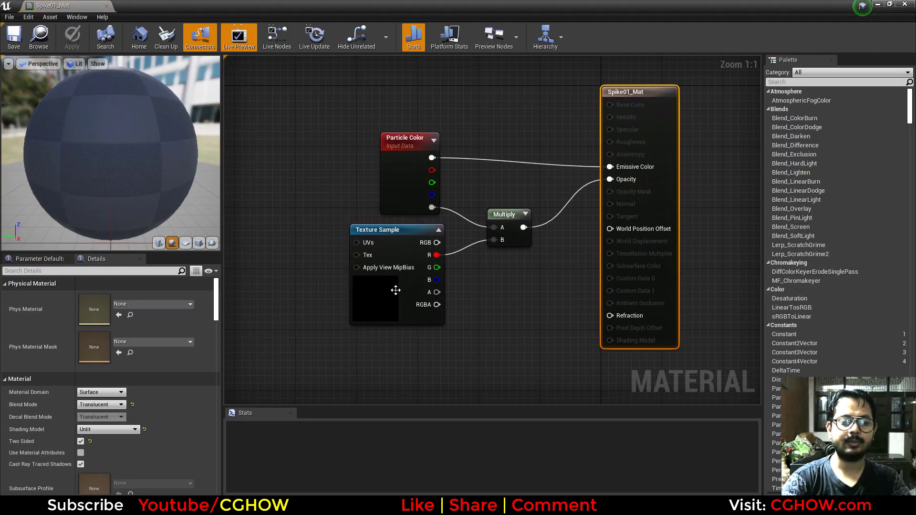
click(399, 290)
double_click(92, 392)
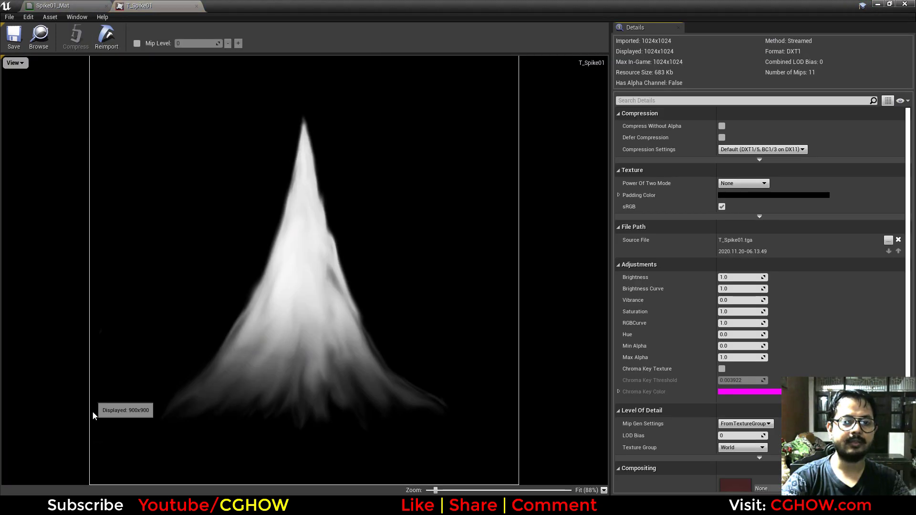
middle_click(154, 5)
middle_click(96, 5)
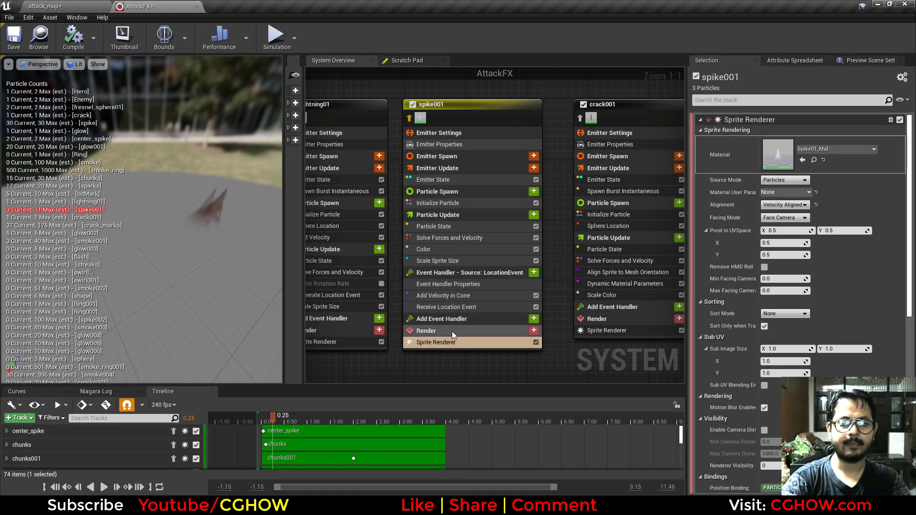
Step: Review spike001's Event Handler Properties, Add Velocity in Cone, Initialize Particle and Color settings while scrubbing the preview to 0.49
click(453, 285)
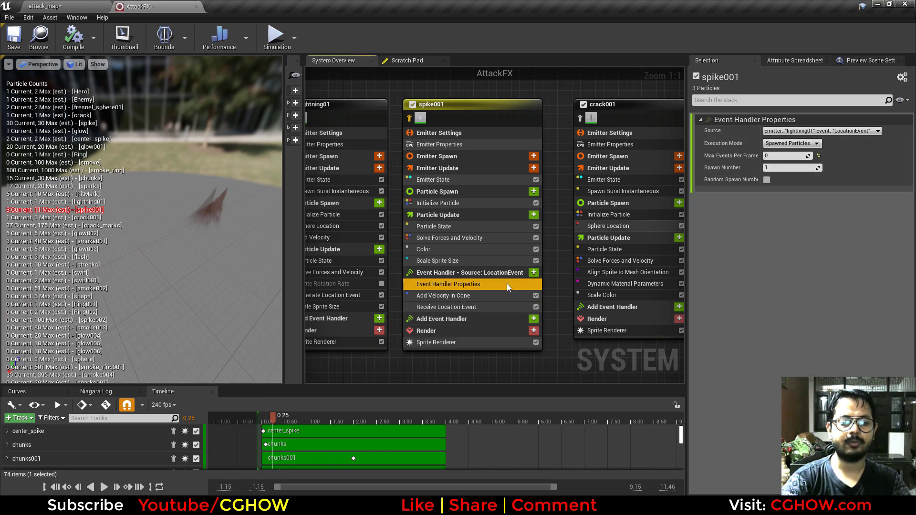
click(443, 295)
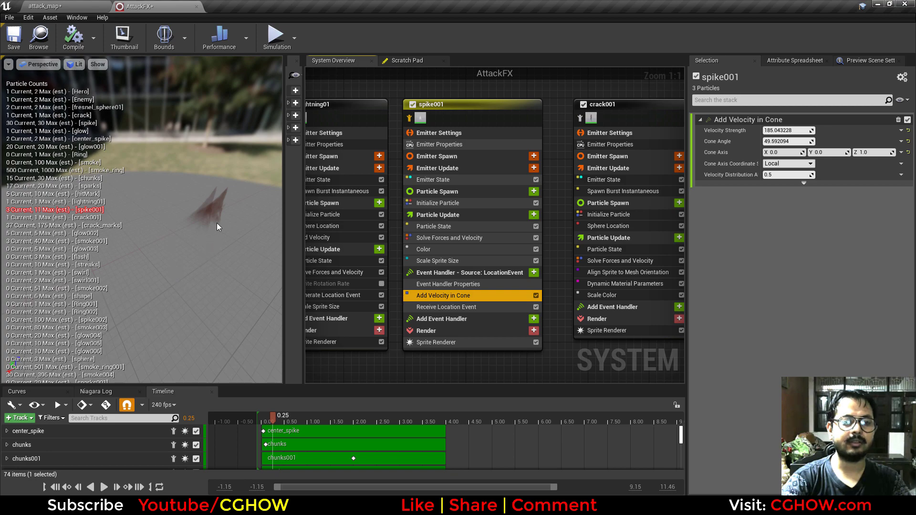
mouse_move(275, 420)
mouse_down()
mouse_move(313, 419)
mouse_move(271, 422)
mouse_up()
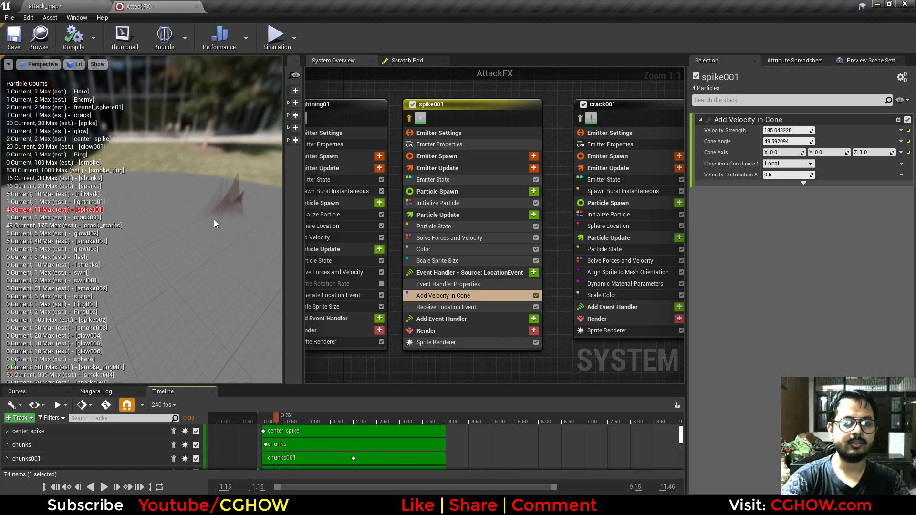
click(456, 204)
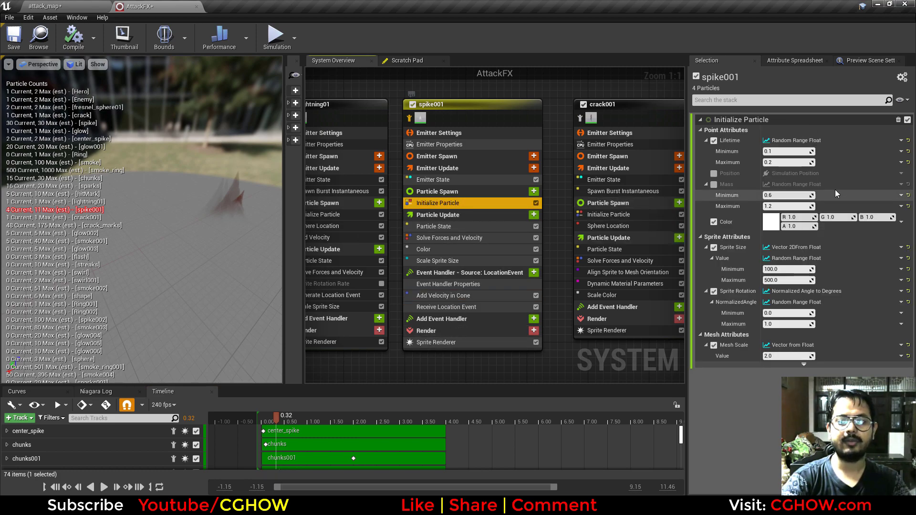
click(307, 419)
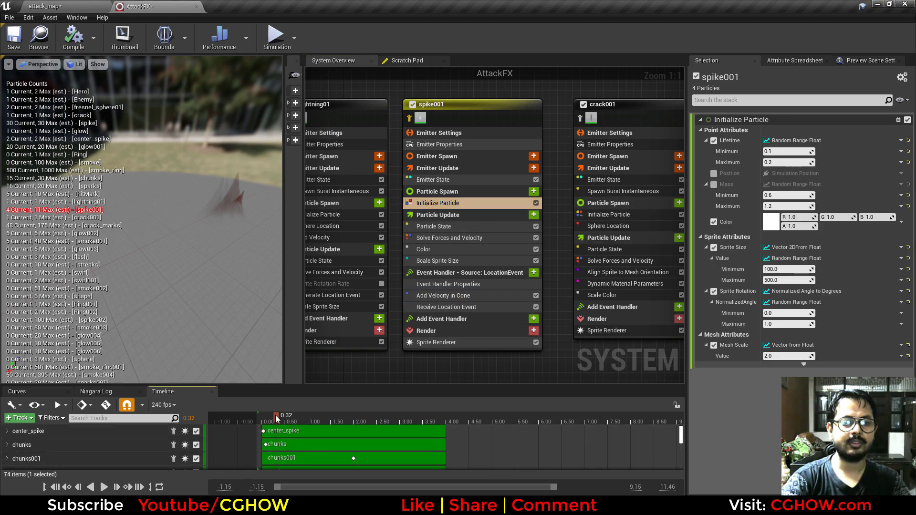
drag(308, 418, 284, 430)
click(430, 249)
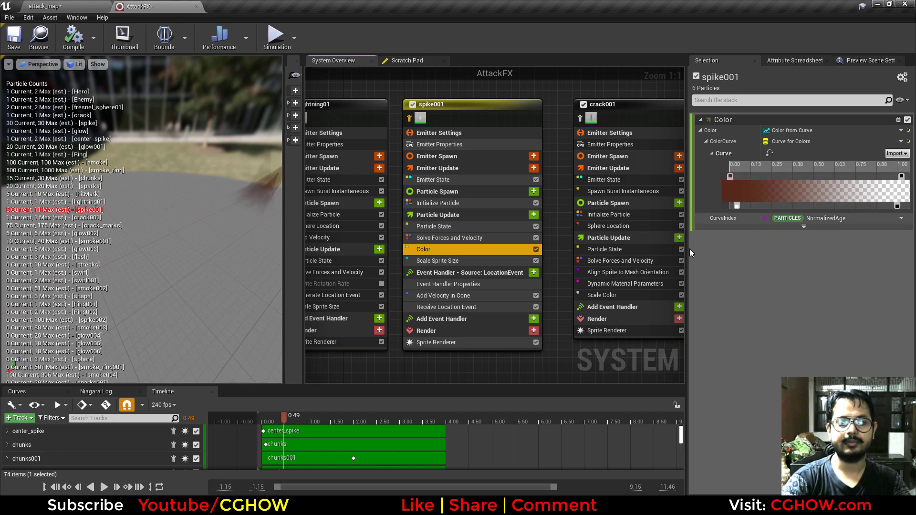
Step: Isolate the crack001 emitter, scrub the preview to 0.75, and play the attack_map level
right_drag(465, 367, 362, 371)
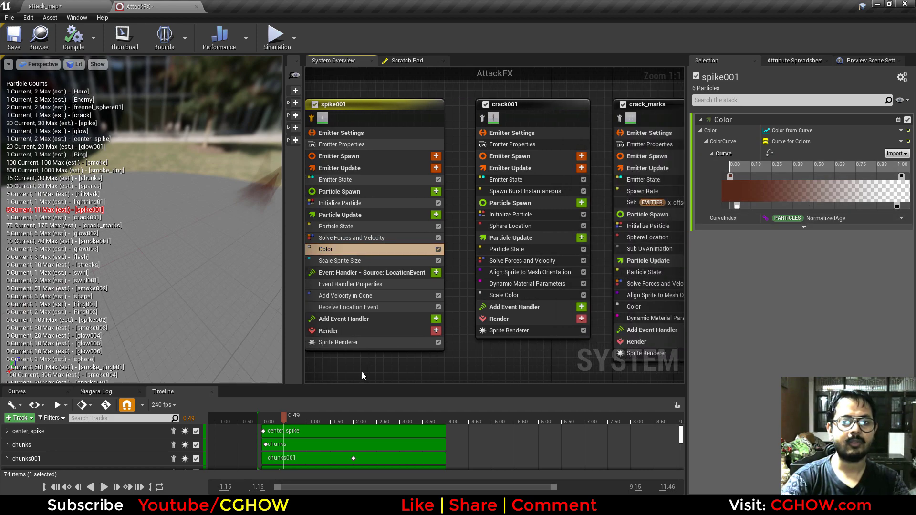
click(477, 120)
click(481, 119)
mouse_move(272, 423)
mouse_down()
mouse_move(310, 417)
mouse_move(281, 419)
mouse_up()
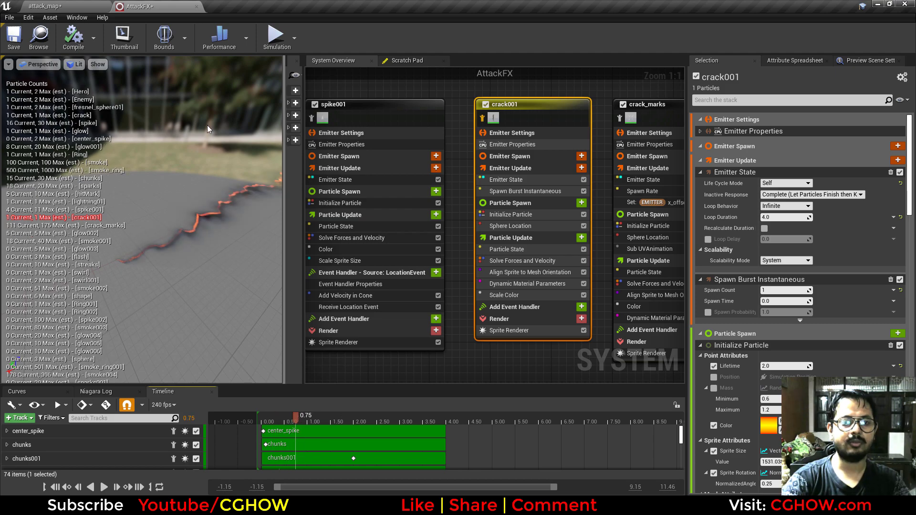
click(67, 6)
click(548, 38)
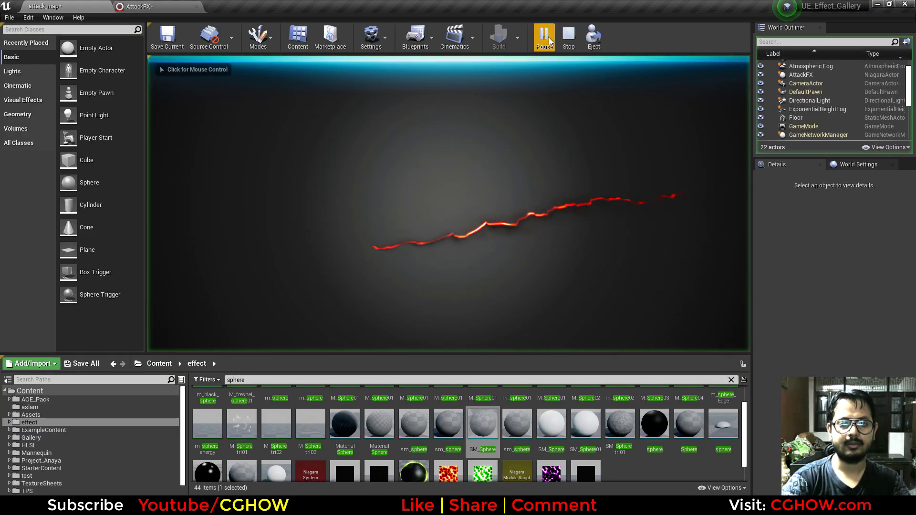
Step: Play the level repeatedly to preview the glowing crack effect, pausing and resuming it, and stop the simulation
click(485, 166)
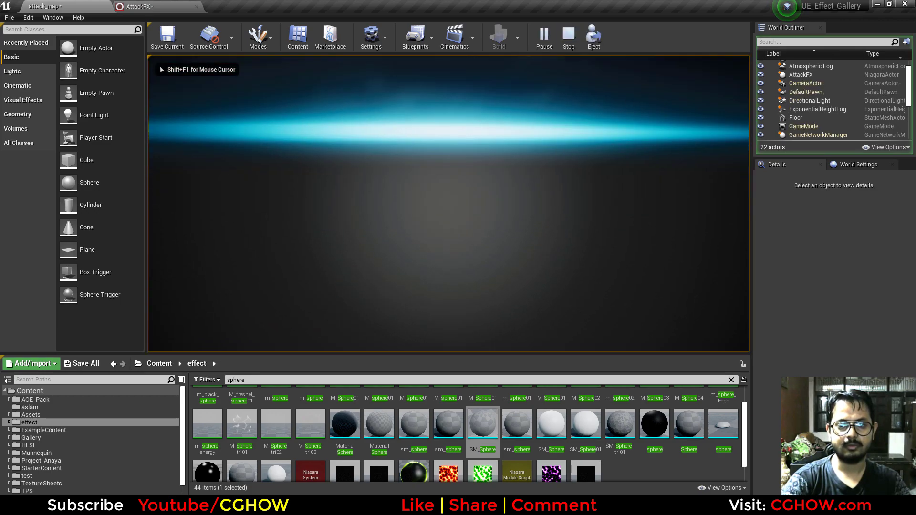
key(shift+F1)
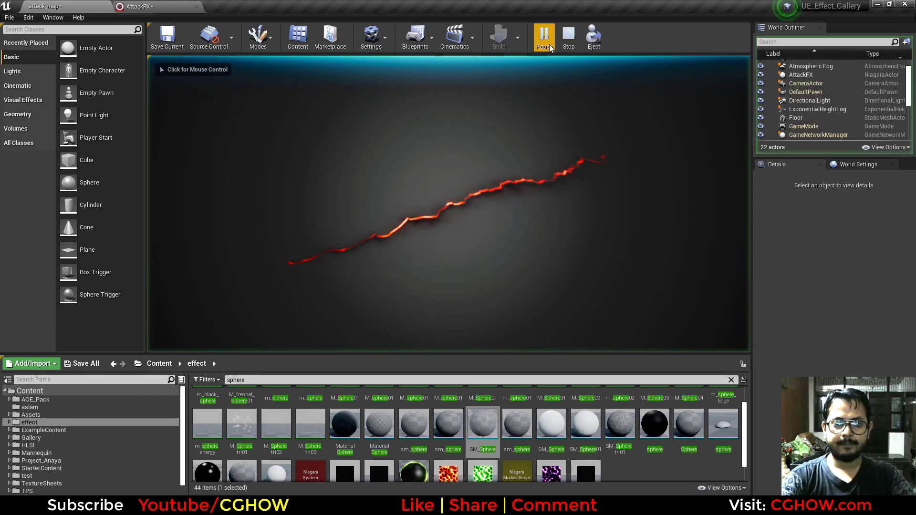
click(544, 39)
click(544, 37)
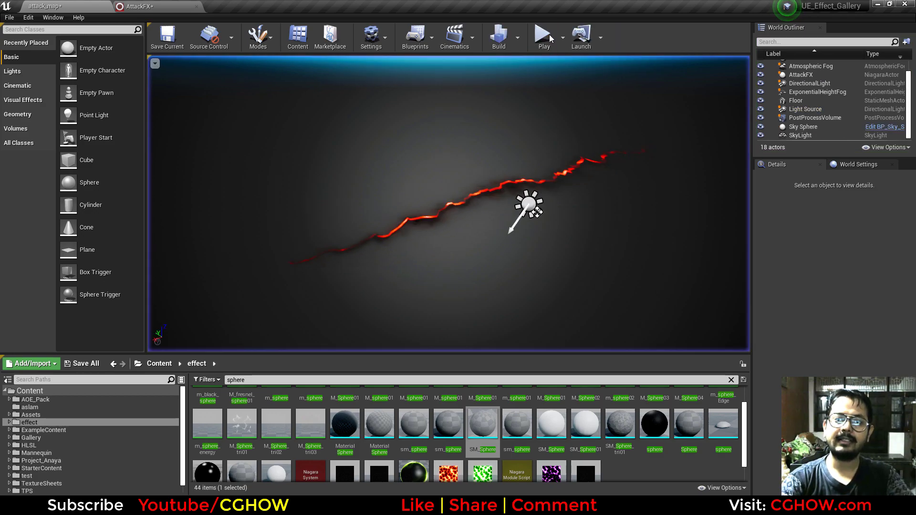
click(543, 36)
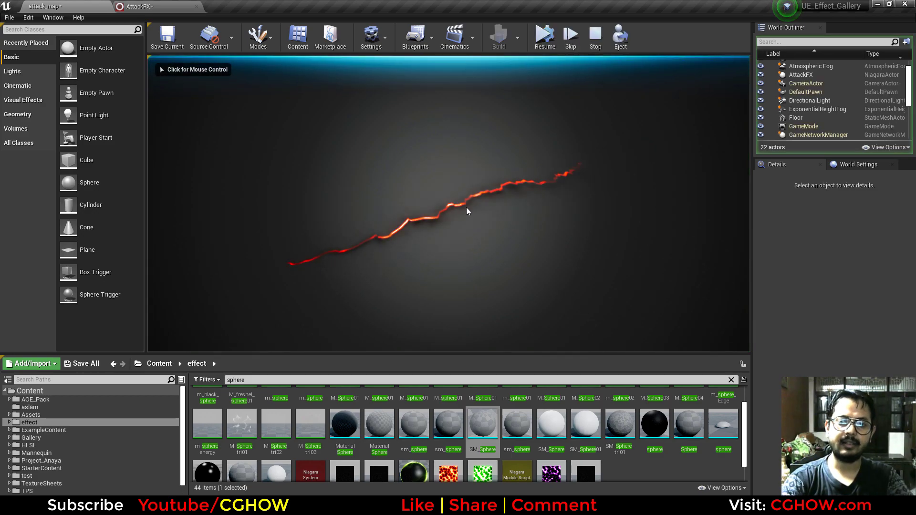
click(536, 33)
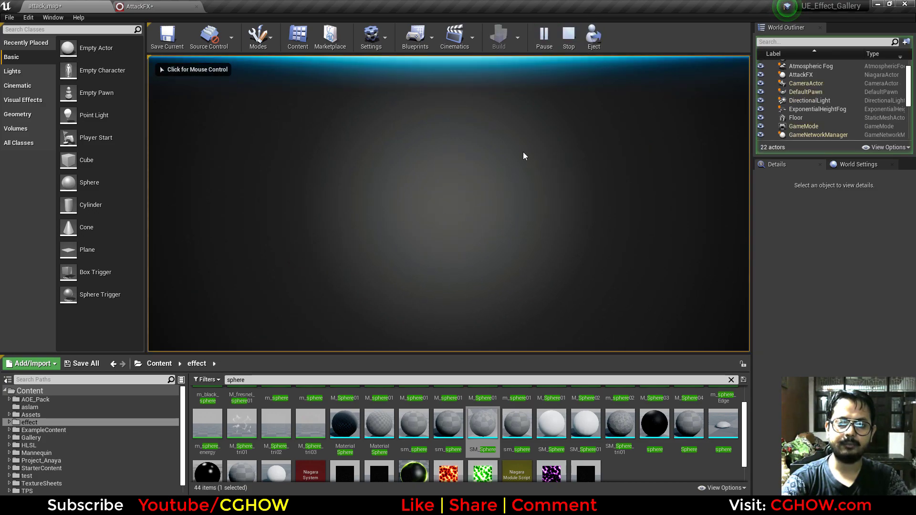
click(569, 35)
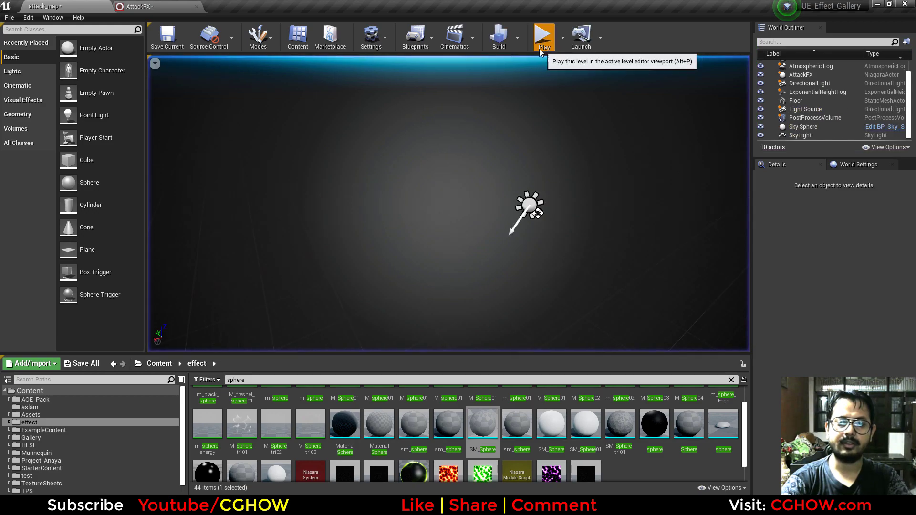
click(543, 35)
click(569, 34)
Step: Open the Crack02_Mat material from the crack001 emitter's Sprite Renderer in AttackFX and examine its node graph
right_drag(455, 343, 352, 347)
click(420, 339)
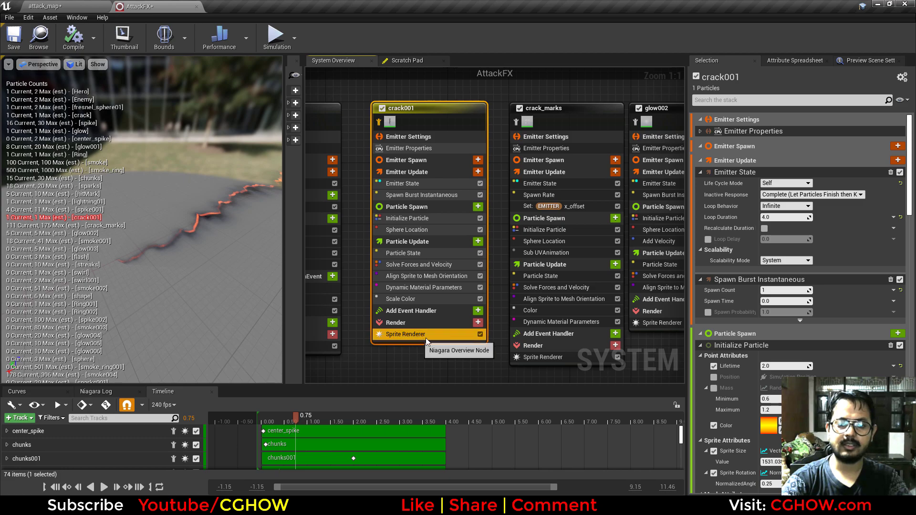
double_click(794, 165)
scroll(402, 279, down, 5)
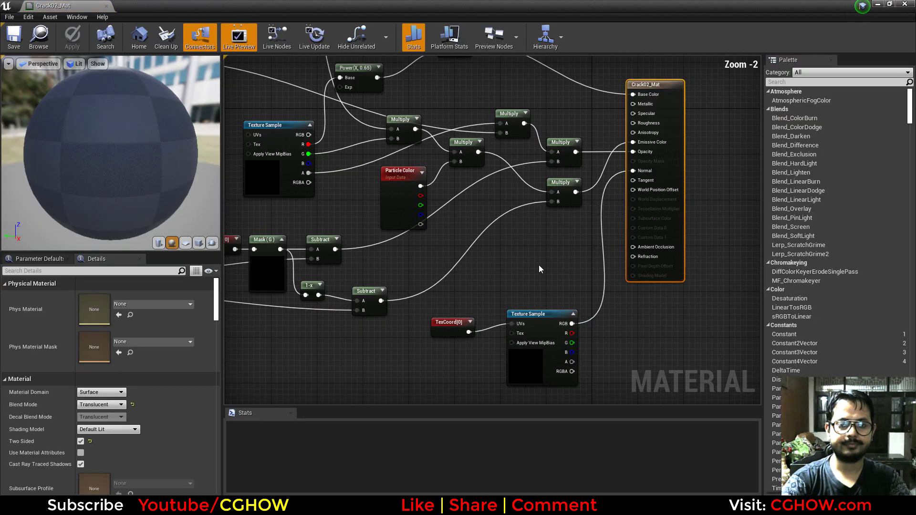
scroll(481, 253, up, 4)
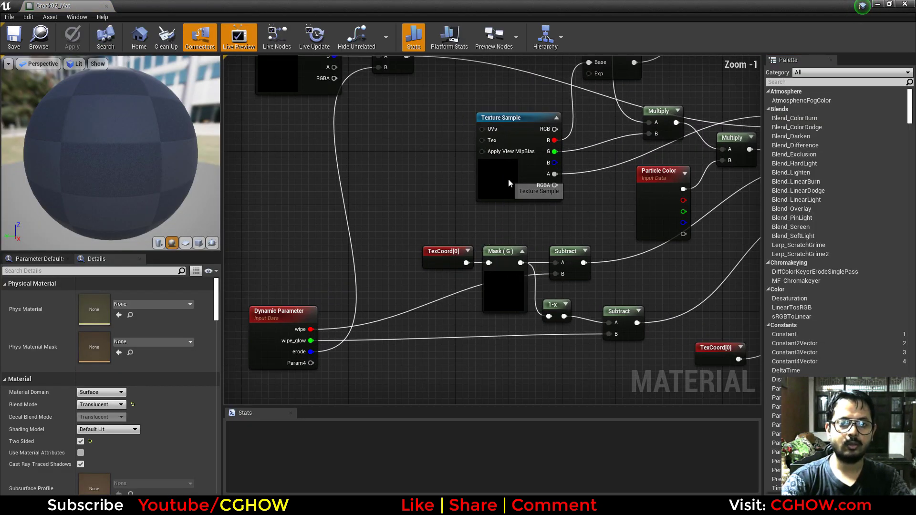
Step: Open the T_Crack02 texture from the material's crack Texture Sample and view it with the green and blue channels hidden
click(524, 191)
double_click(94, 389)
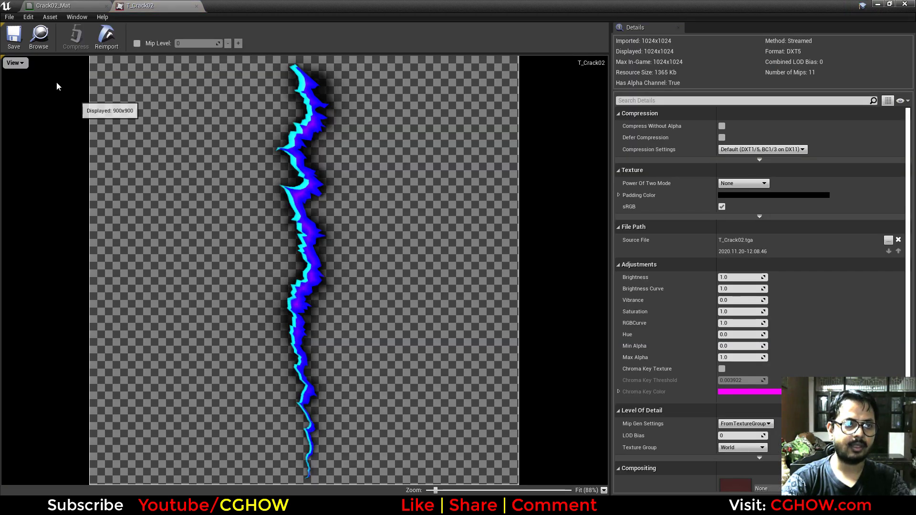
click(15, 63)
click(6, 93)
click(7, 104)
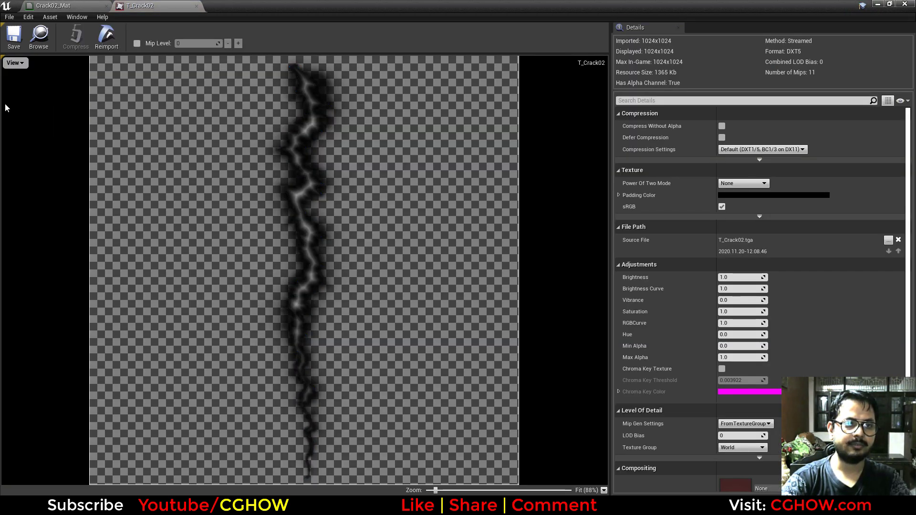
Step: Show only the green channel of T_Crack02 by enabling green and hiding red and alpha
click(15, 63)
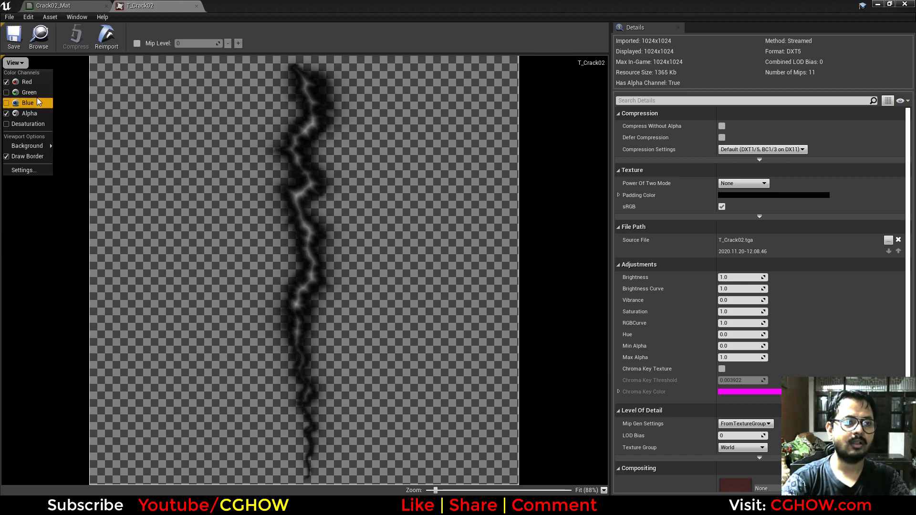
click(7, 92)
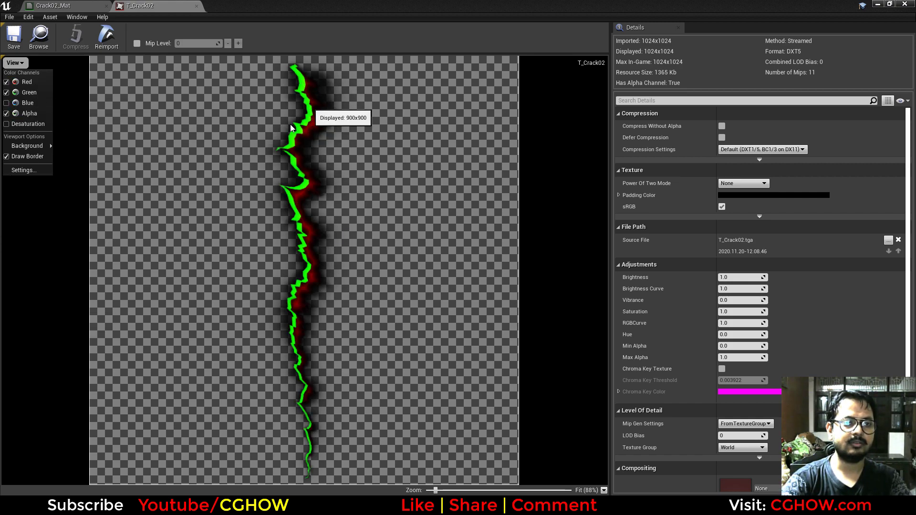
click(7, 82)
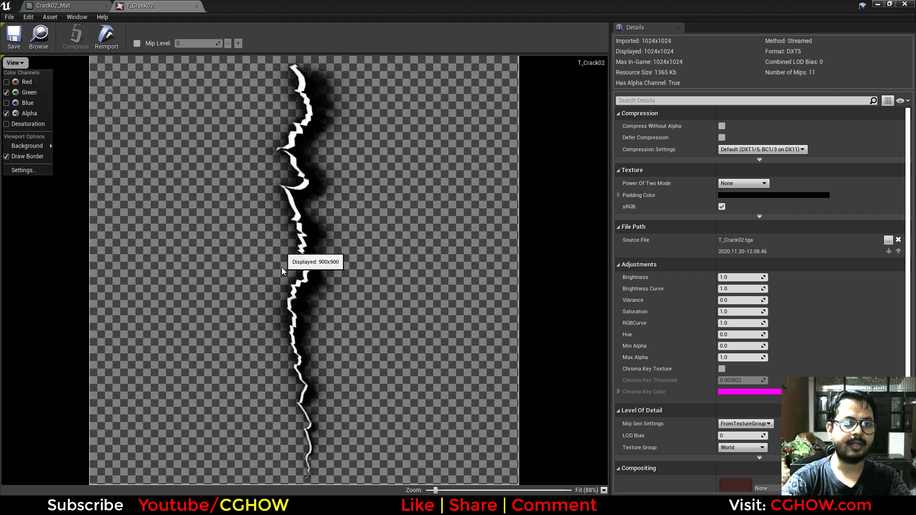
click(7, 114)
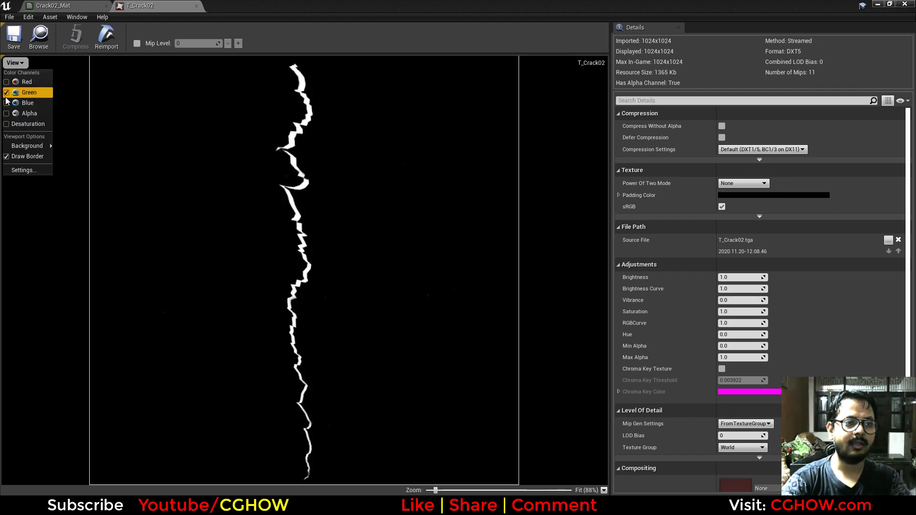
Step: Show only the blue channel of T_Crack02
click(6, 93)
click(10, 67)
click(8, 107)
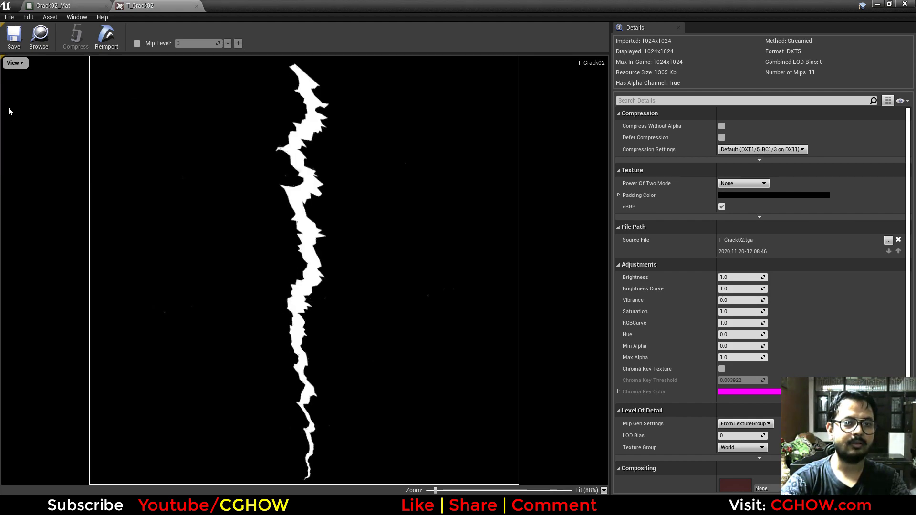
Step: Show only the alpha channel of T_Crack02, close the texture and return to the Crack02_Mat graph around its Texture Sample
click(14, 63)
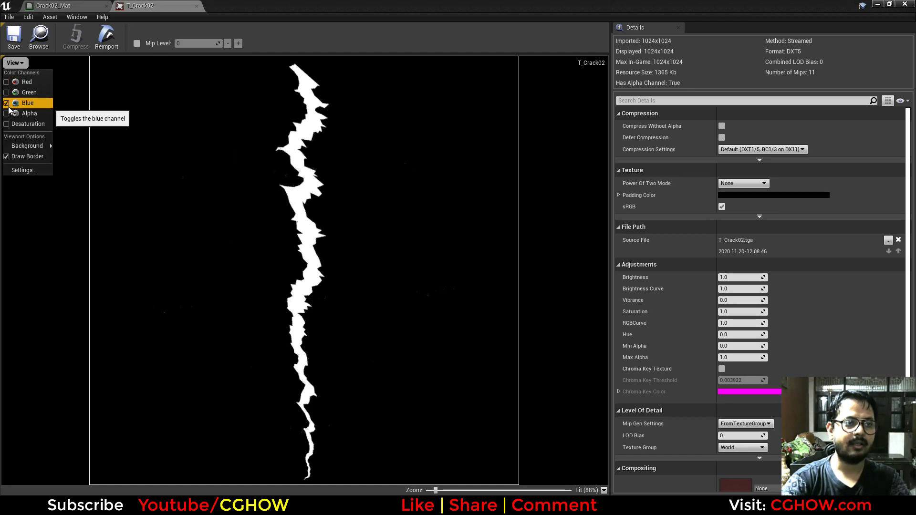
click(7, 104)
click(8, 113)
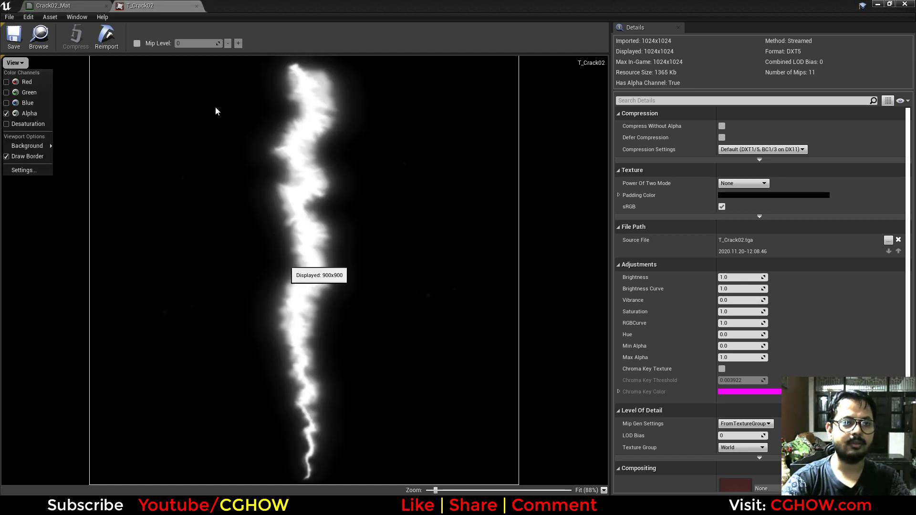
middle_click(170, 4)
right_drag(474, 205, 405, 301)
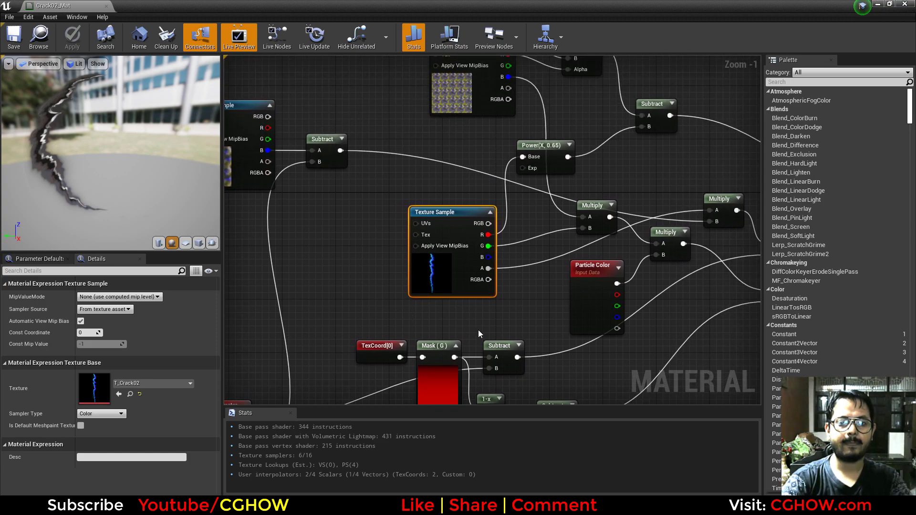
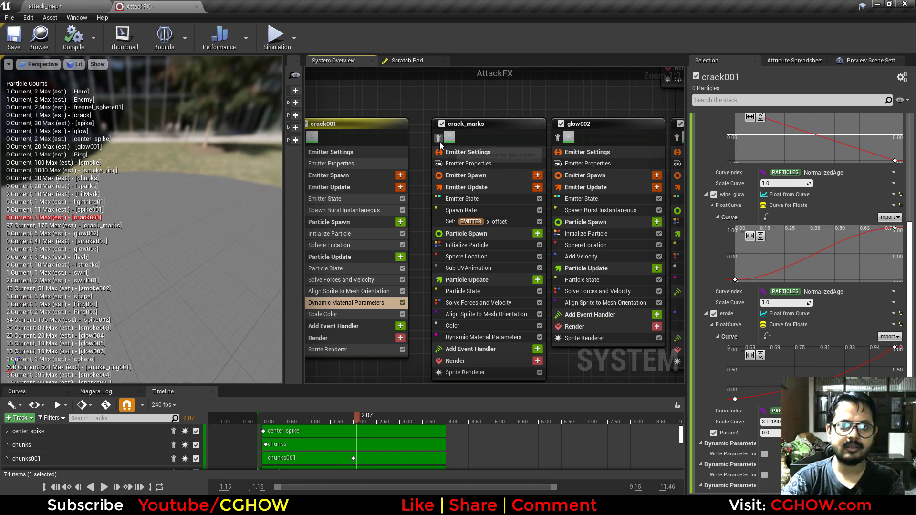
Step: Isolate the crack_marks emitter, scrub the timeline to about 1.15, preview it by playing the level, and return to AttackFX
click(439, 141)
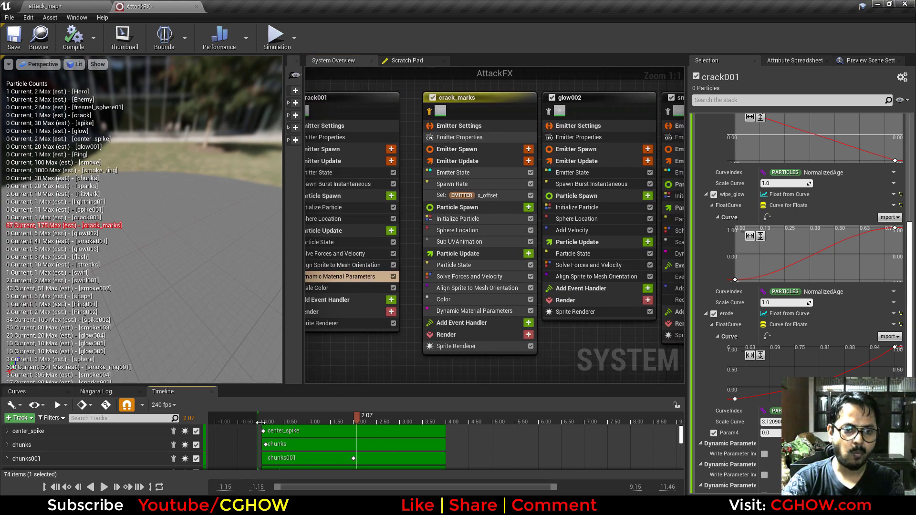
drag(261, 422, 315, 420)
click(50, 7)
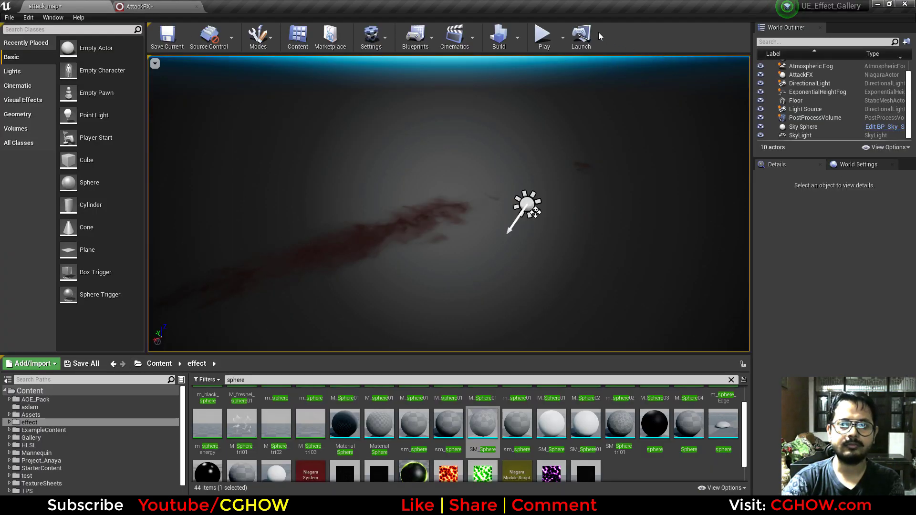
click(546, 36)
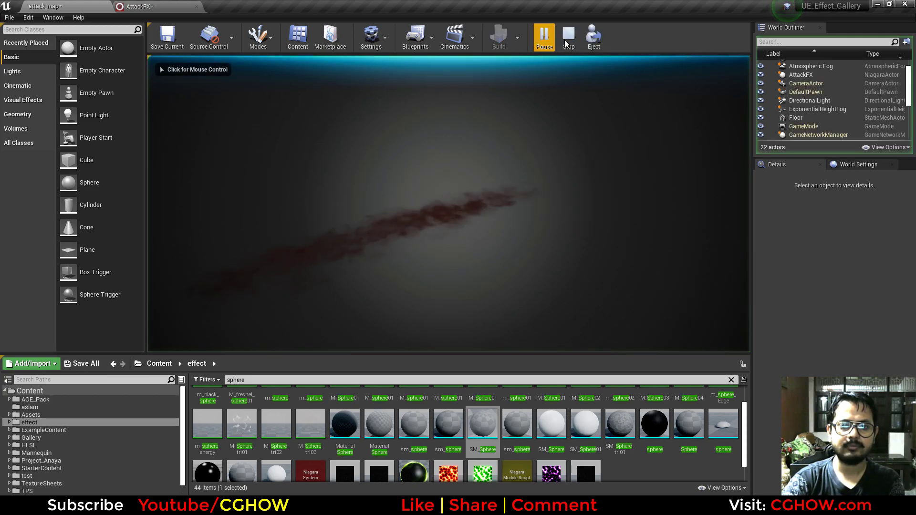
click(569, 36)
click(193, 4)
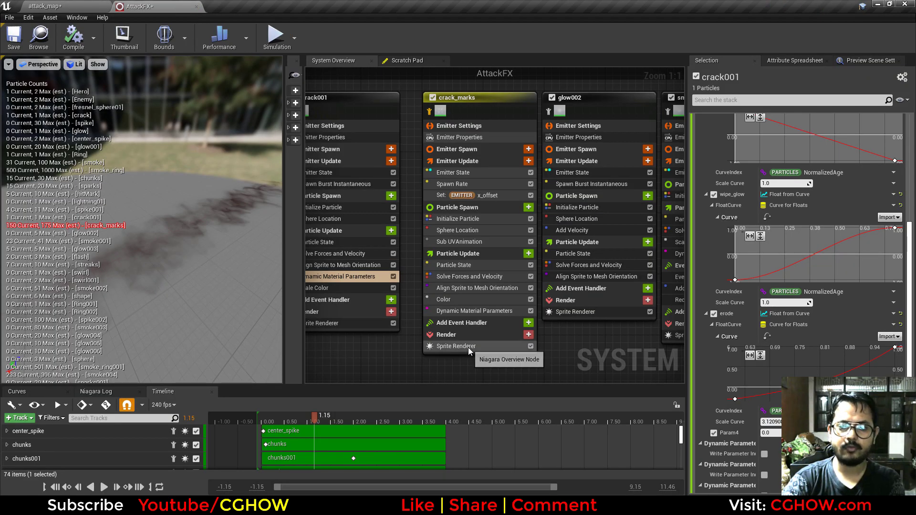
Step: Open Chunks01_Mat from the crack_marks Sprite Renderer, inspect its T_Chunks01 Texture Sample, and close the material
click(455, 346)
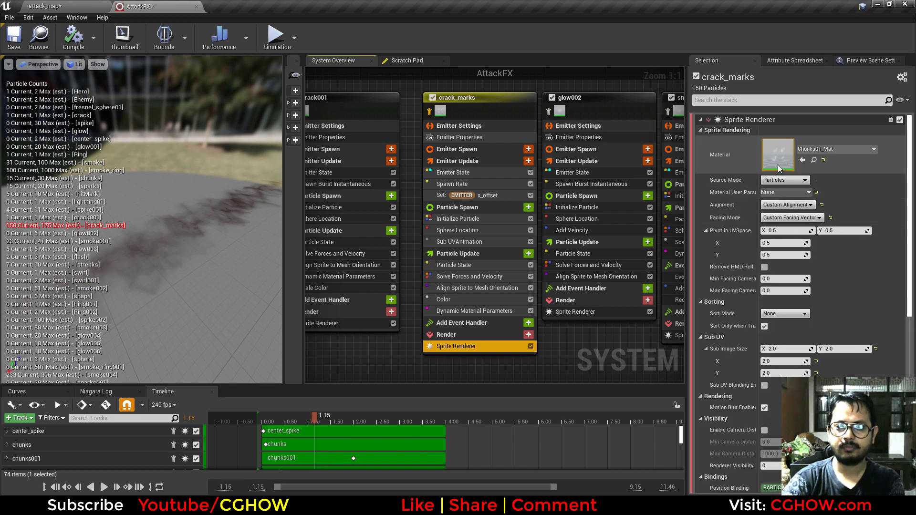
double_click(778, 165)
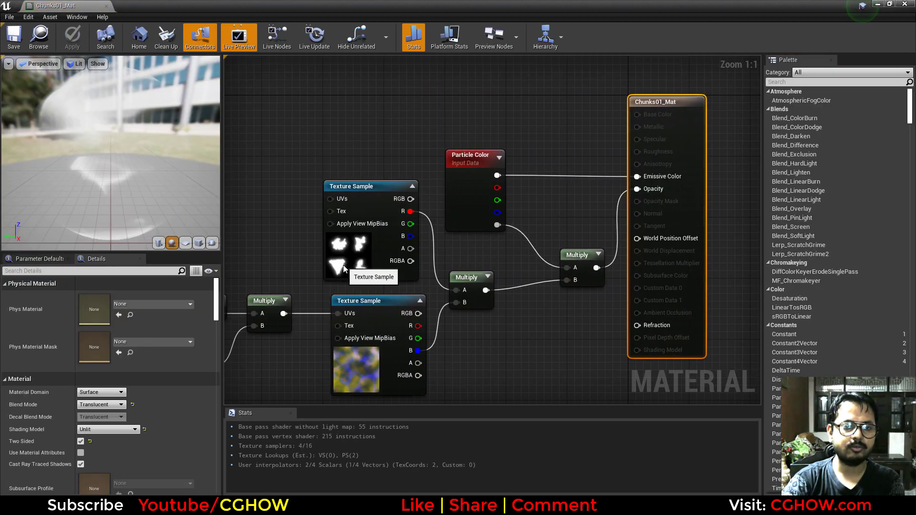
click(343, 269)
key(f)
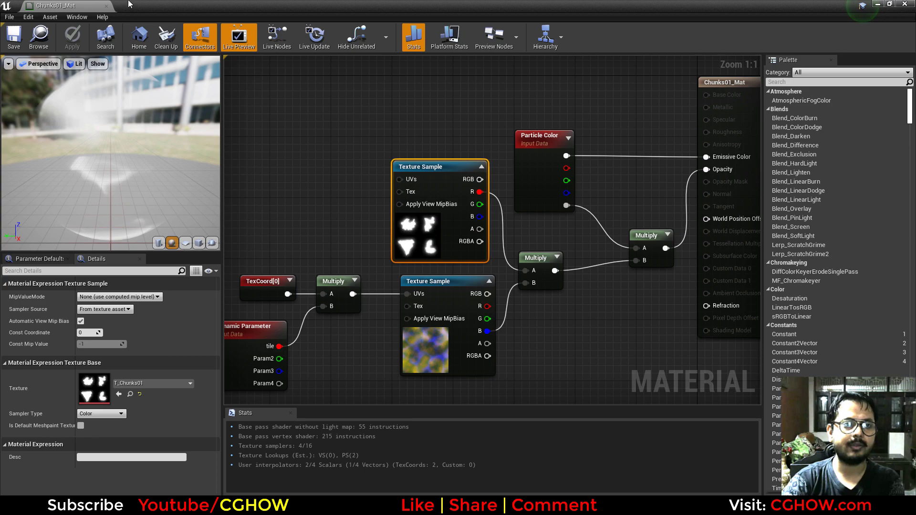
click(107, 6)
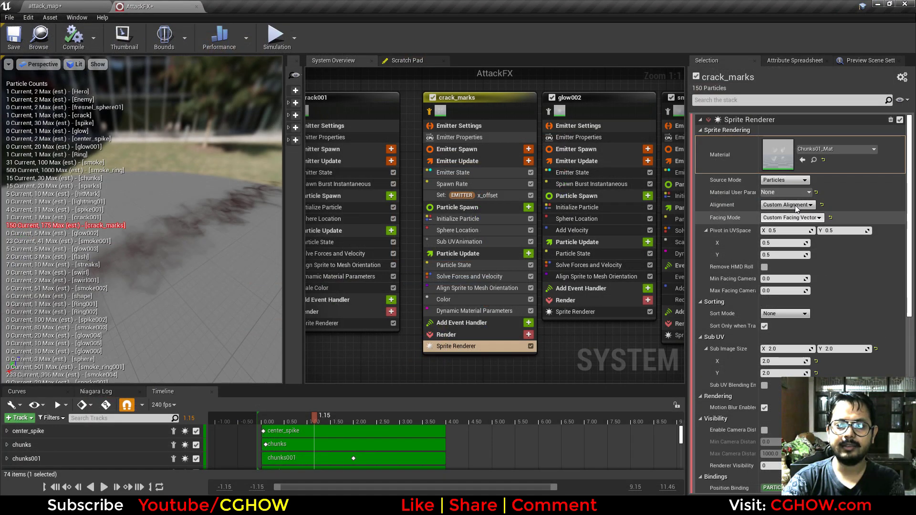
Step: Review the crack_marks emitter's Align Sprite to Mesh Orientation settings and its Spawn Rate curve
click(468, 288)
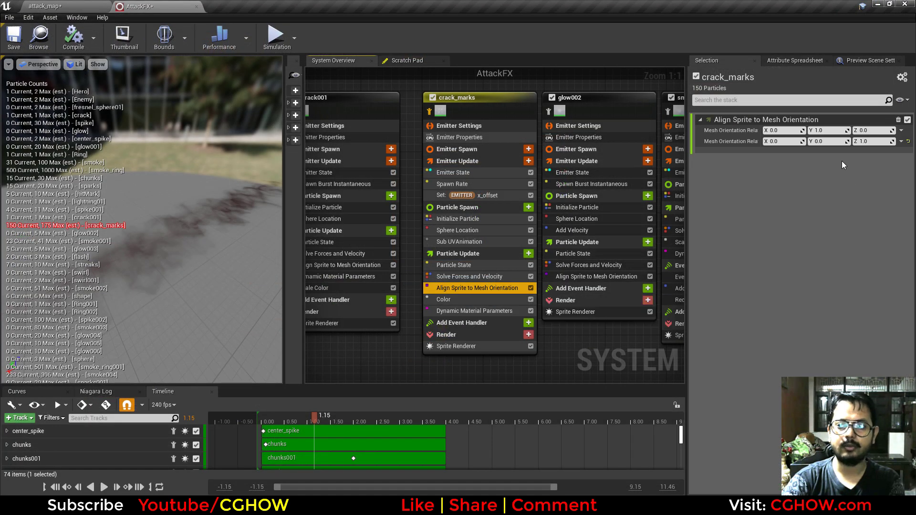
click(477, 184)
click(730, 164)
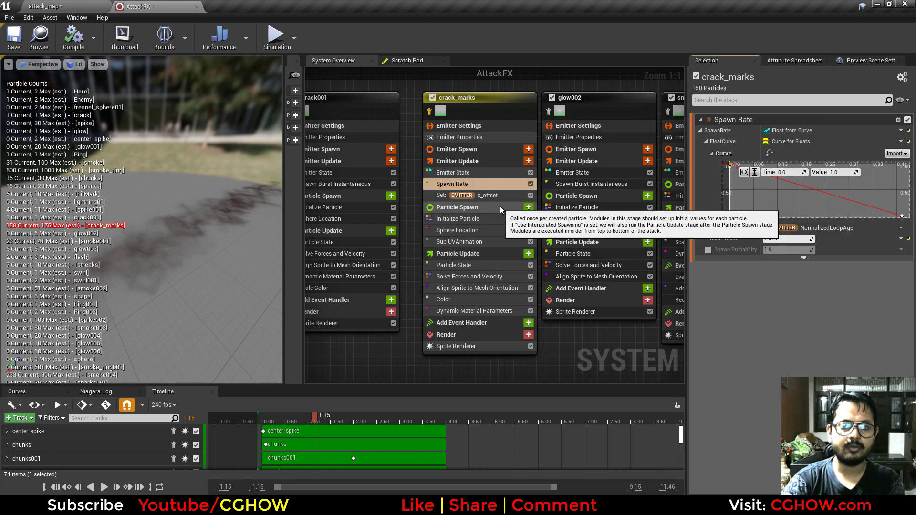
Step: Inspect the crack_marks Sphere Location offset and the x_offset curve driving it, scrubbing the timeline to about 1.66
click(483, 230)
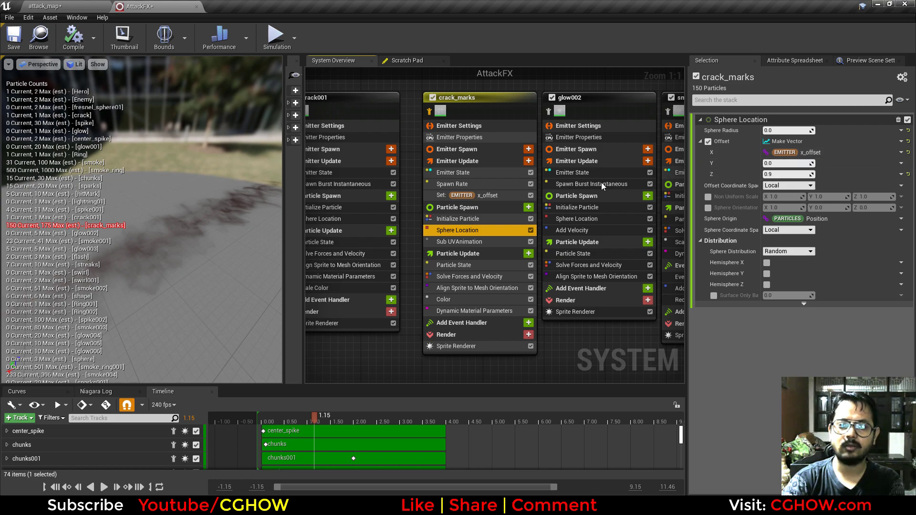
click(481, 195)
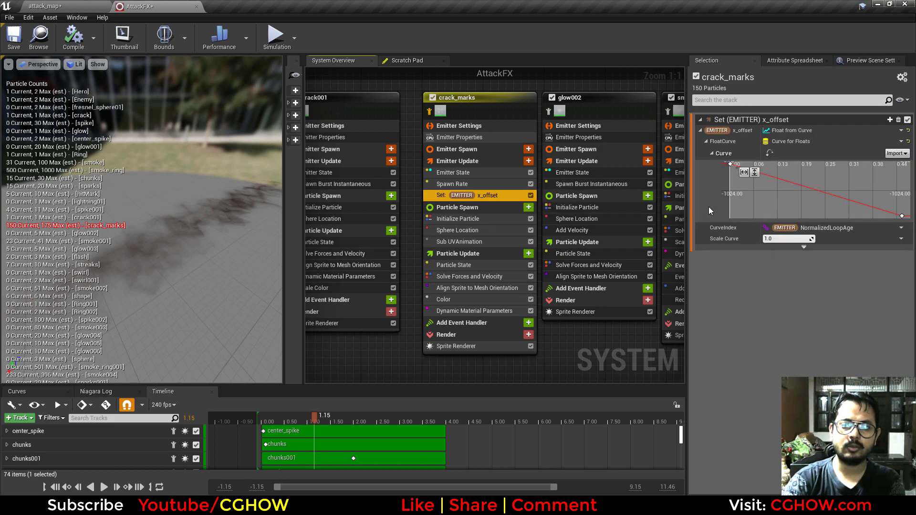
drag(280, 418, 388, 377)
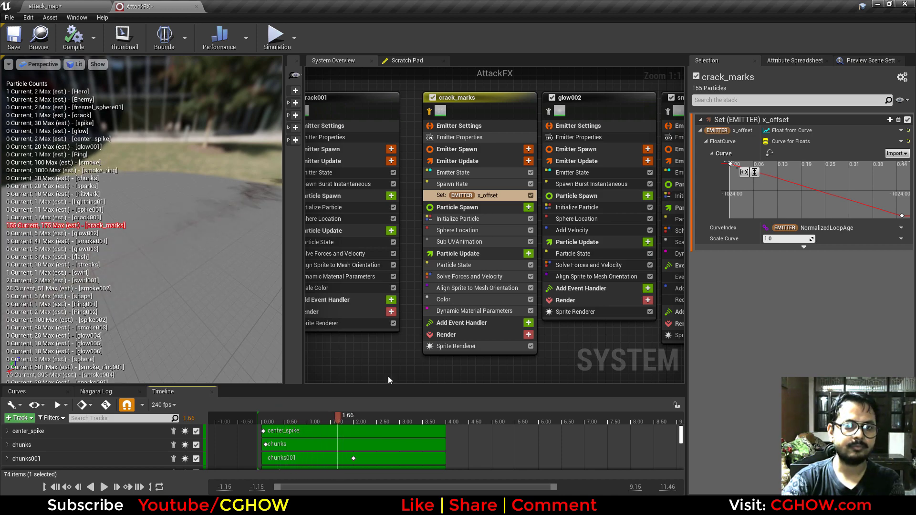
click(484, 230)
Step: Review the Sub UVAnimation, sprite alignment and Color curve settings of the crack_marks emitter
click(487, 242)
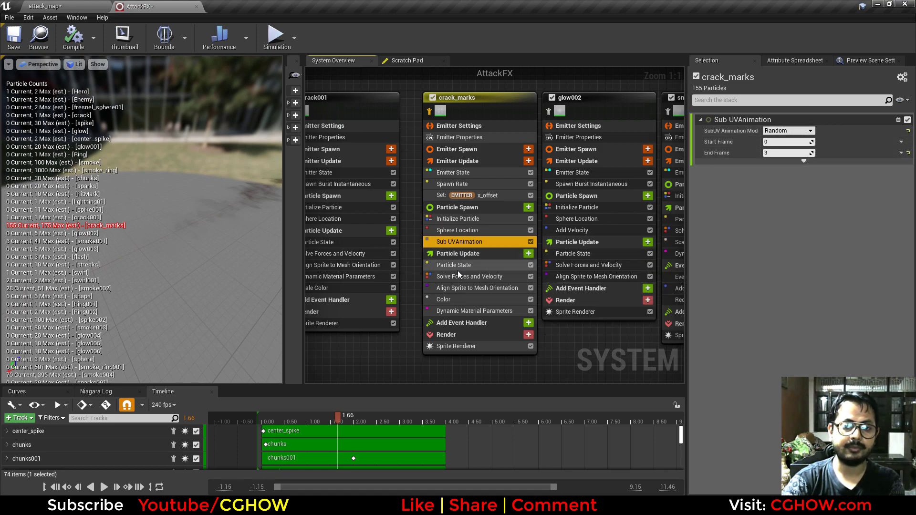
click(459, 289)
click(458, 300)
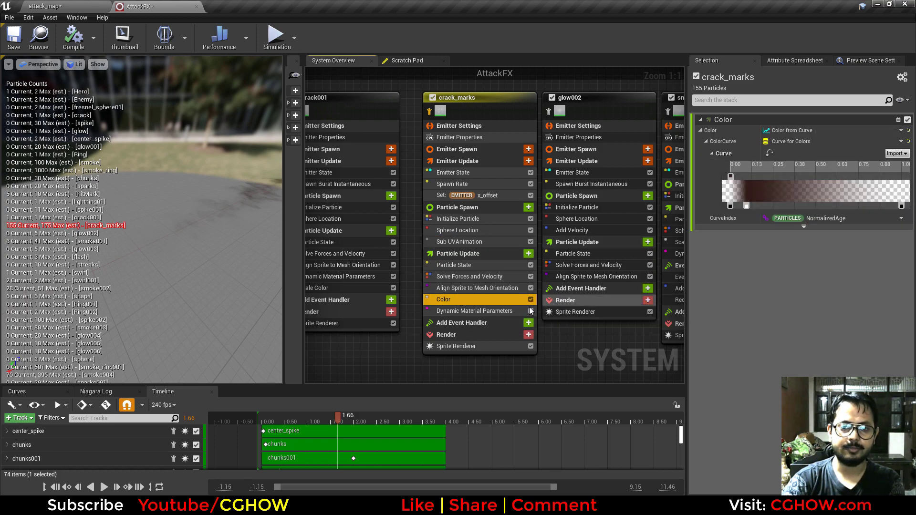
Step: Review the crack_marks Dynamic Material Parameters and isolate the glow002 emitter
click(470, 311)
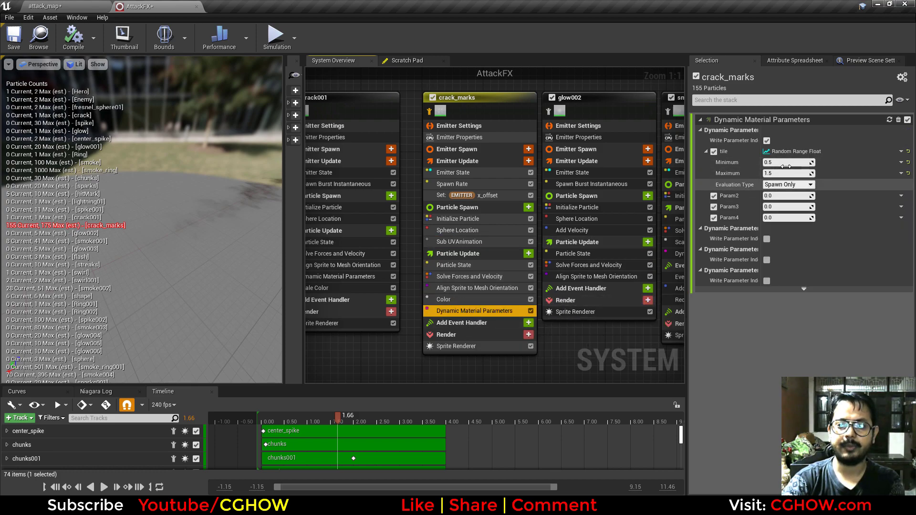
right_drag(594, 339, 442, 361)
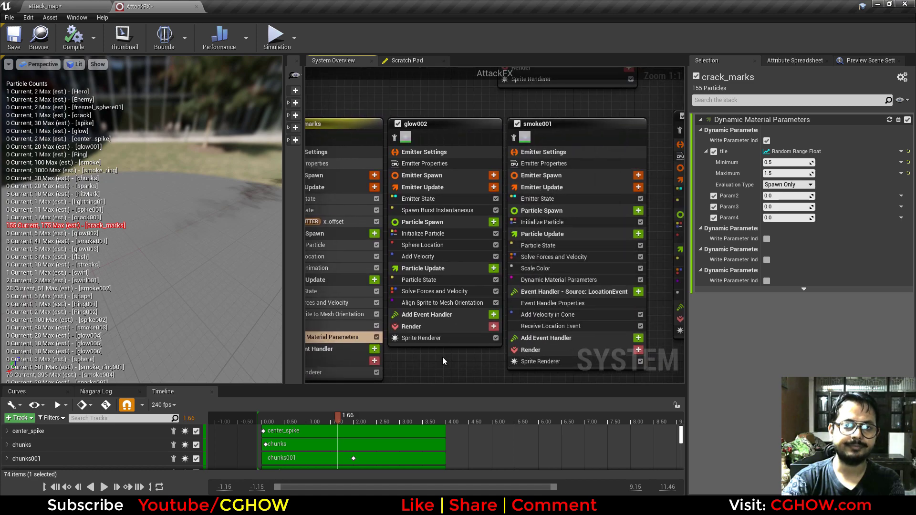
click(394, 141)
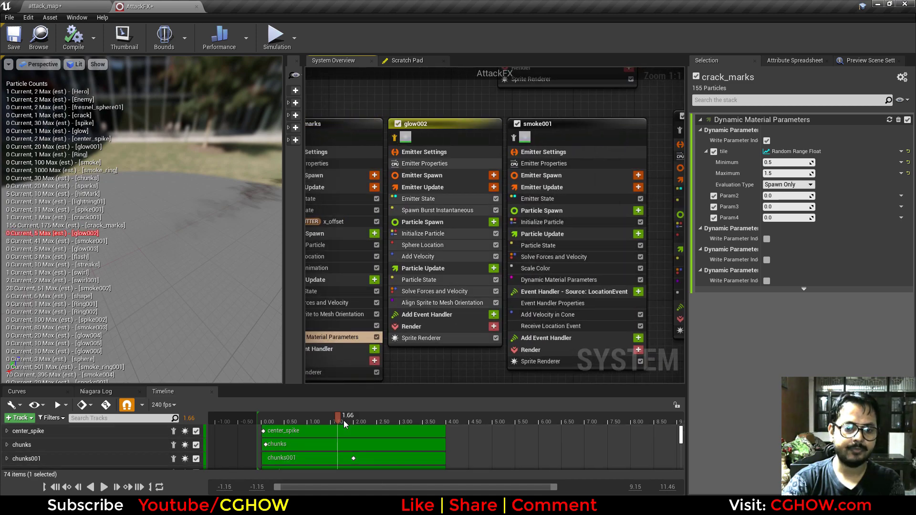
Step: Play the attack_map level twice to preview the isolated glow002 emitter, and return to the AttackFX system
click(44, 6)
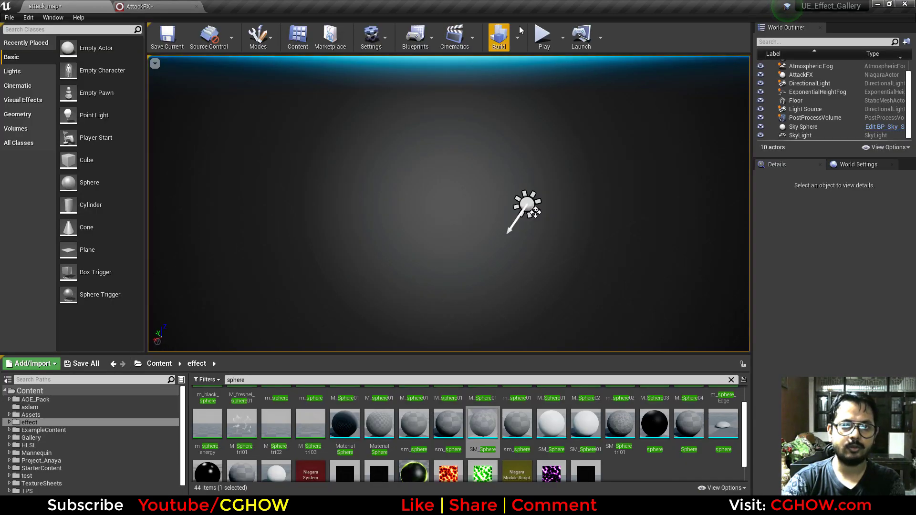
click(545, 36)
click(569, 36)
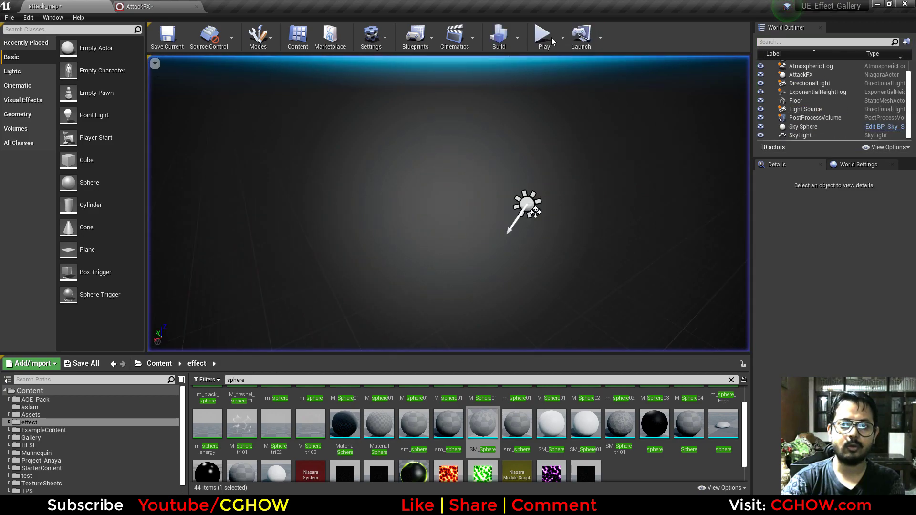
click(544, 36)
click(568, 36)
click(179, 5)
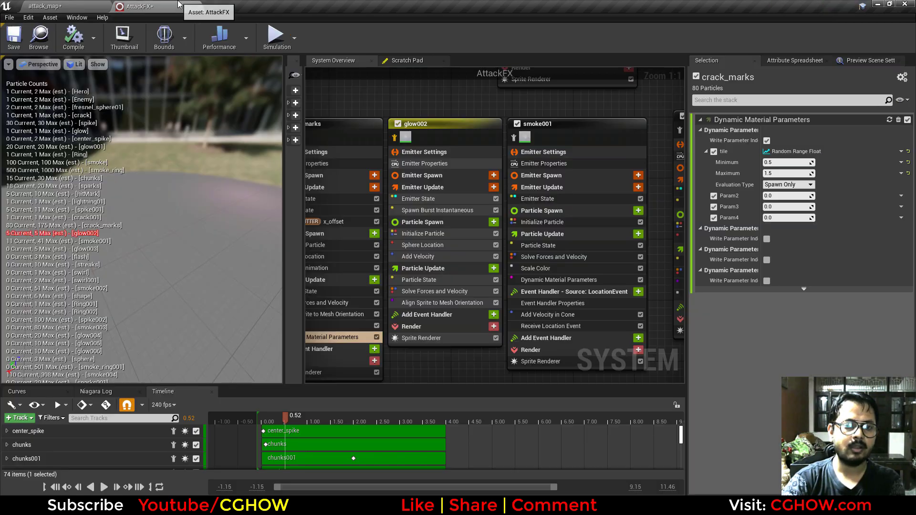
Step: Inspect the glow002 emitter's Sprite Renderer material and its Align Sprite to Mesh Orientation module
right_drag(447, 361, 484, 343)
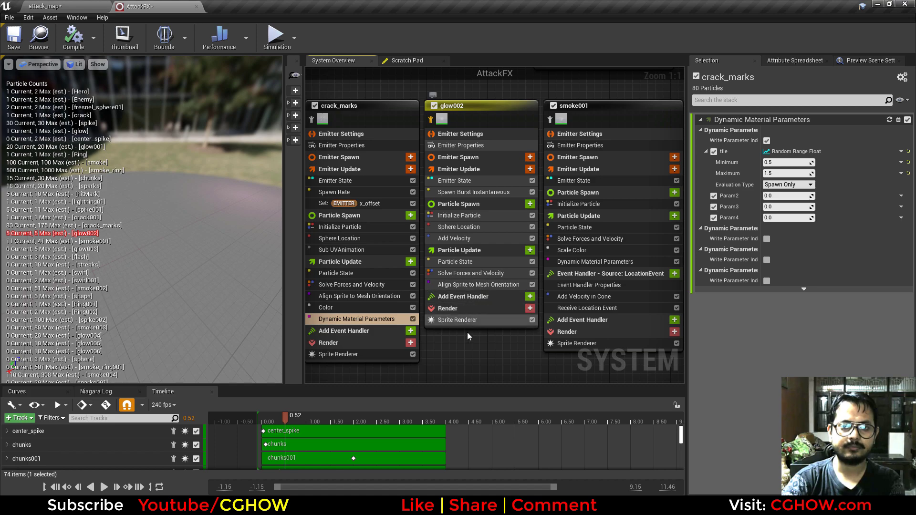
click(465, 108)
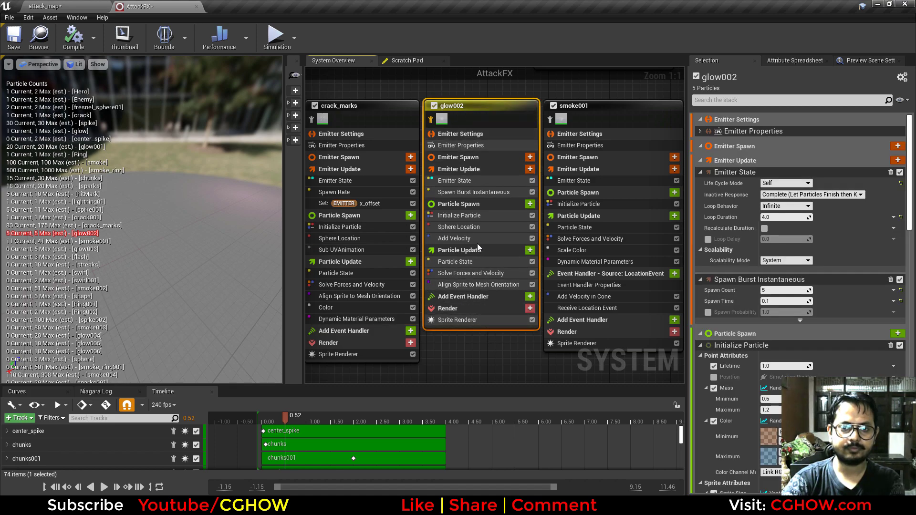
click(461, 320)
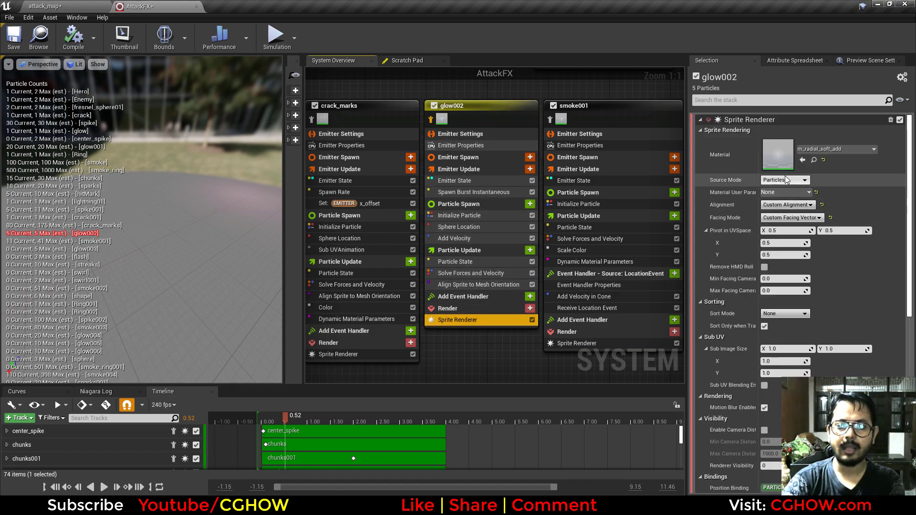
click(476, 287)
right_drag(485, 342, 492, 362)
Step: Review the Spawn Burst Instantaneous, Initialize Particle, Sphere Location and Add Velocity settings of the glow002 emitter
click(462, 212)
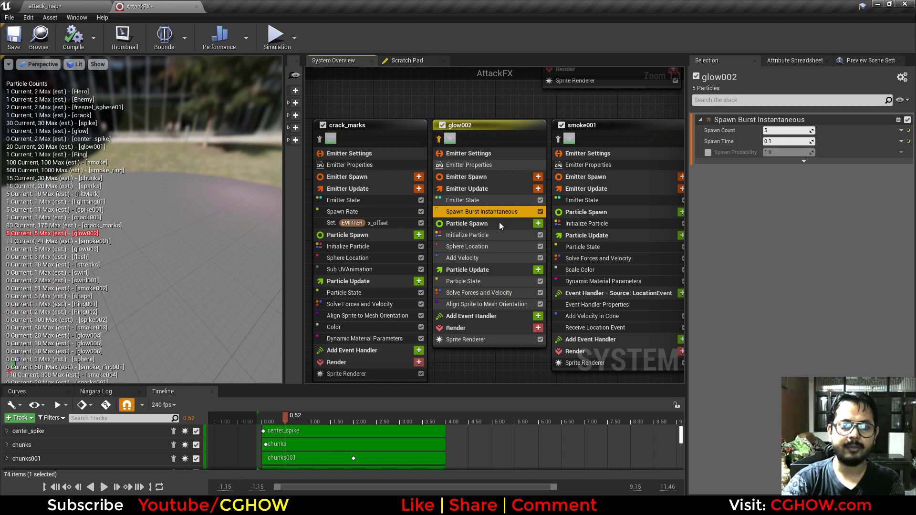
click(470, 233)
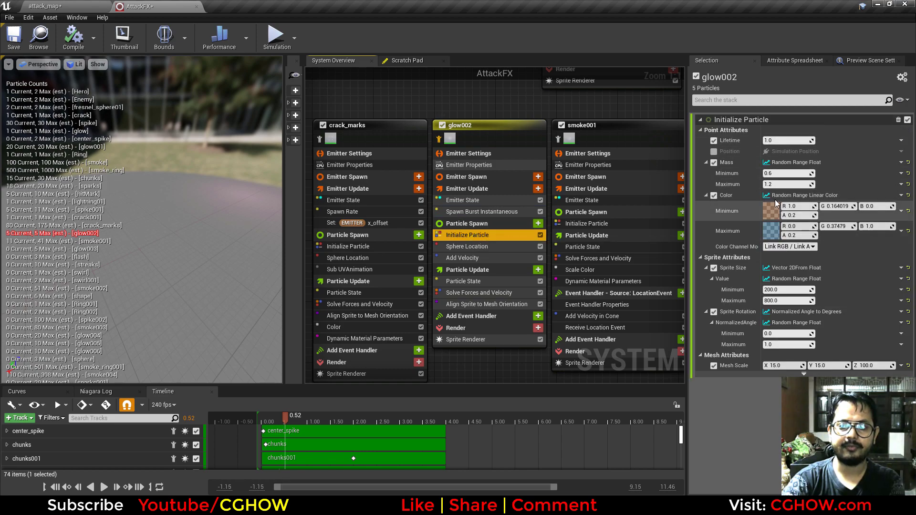
click(470, 246)
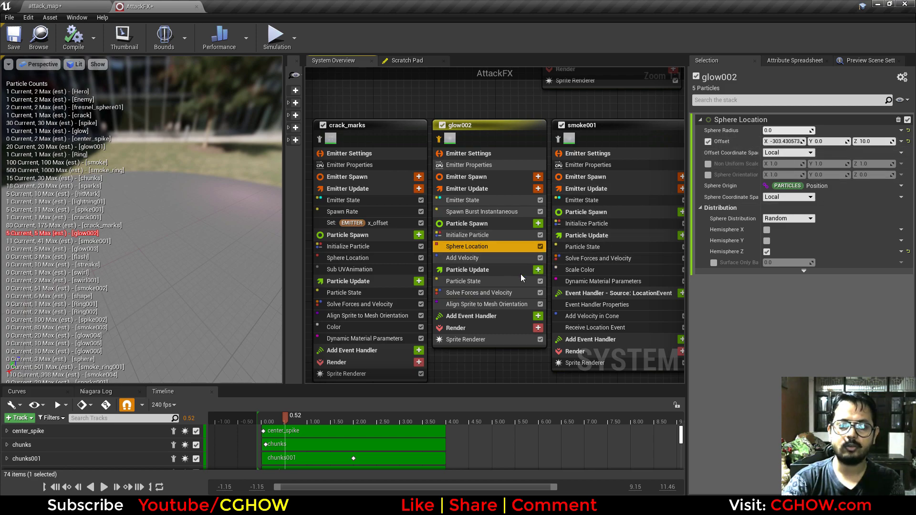
click(464, 258)
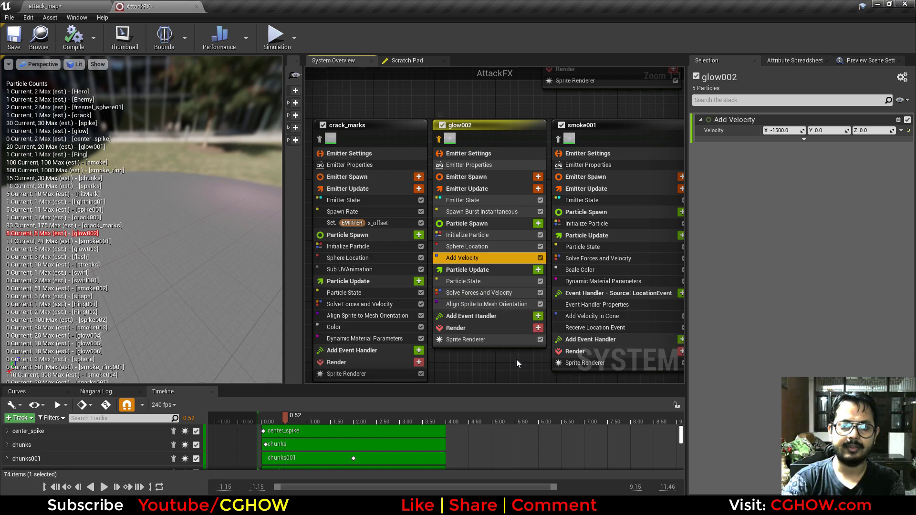
Step: Isolate the smoke001 emitter and scrub the timeline to about 0.77
right_drag(516, 359, 417, 353)
click(458, 136)
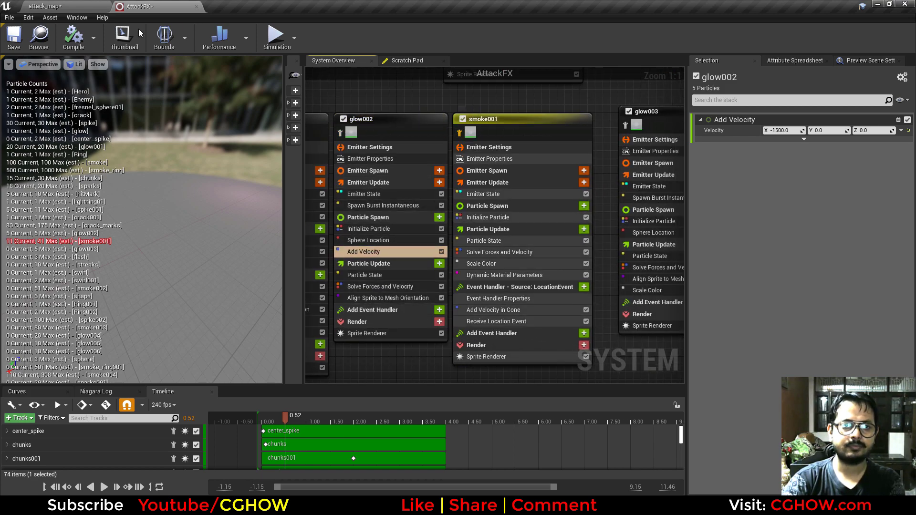
mouse_move(286, 418)
mouse_down()
mouse_move(260, 419)
mouse_move(302, 421)
mouse_up()
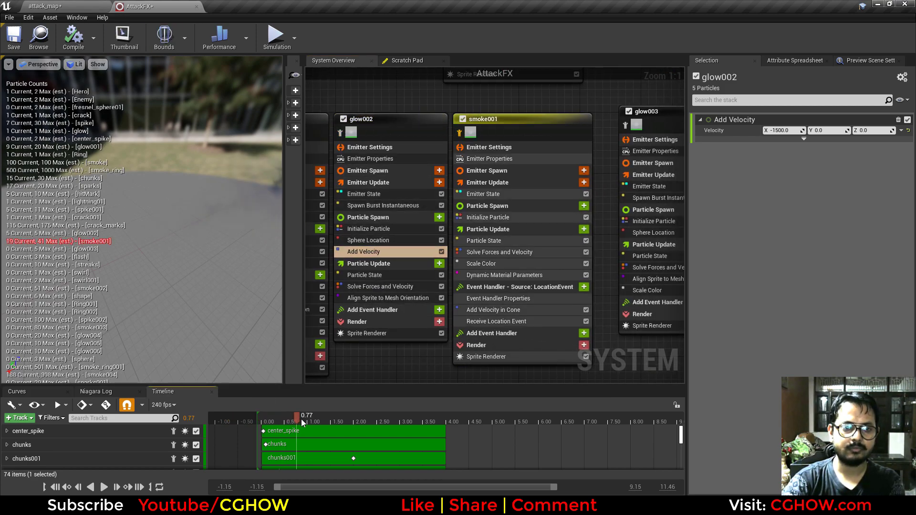
Step: Play the attack_map level twice to preview the isolated smoke001 emitter, and return to the AttackFX system
click(93, 4)
click(543, 34)
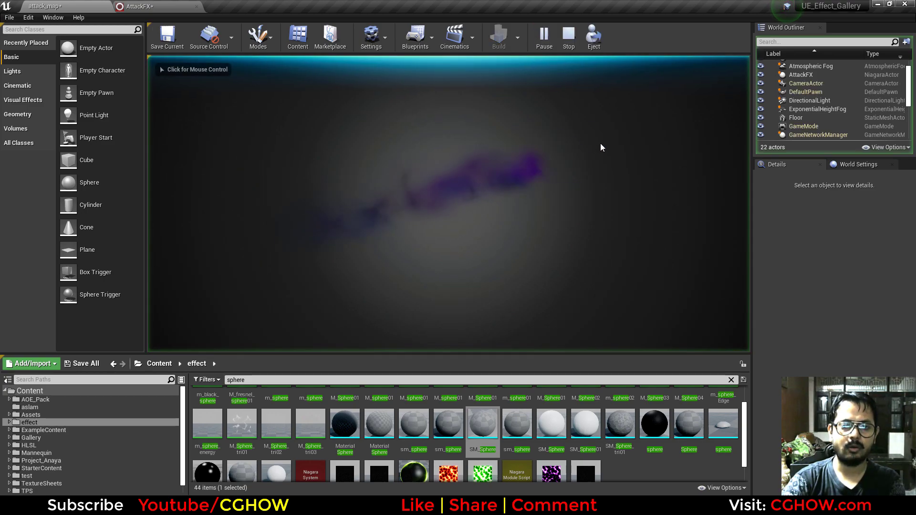
click(569, 37)
click(542, 35)
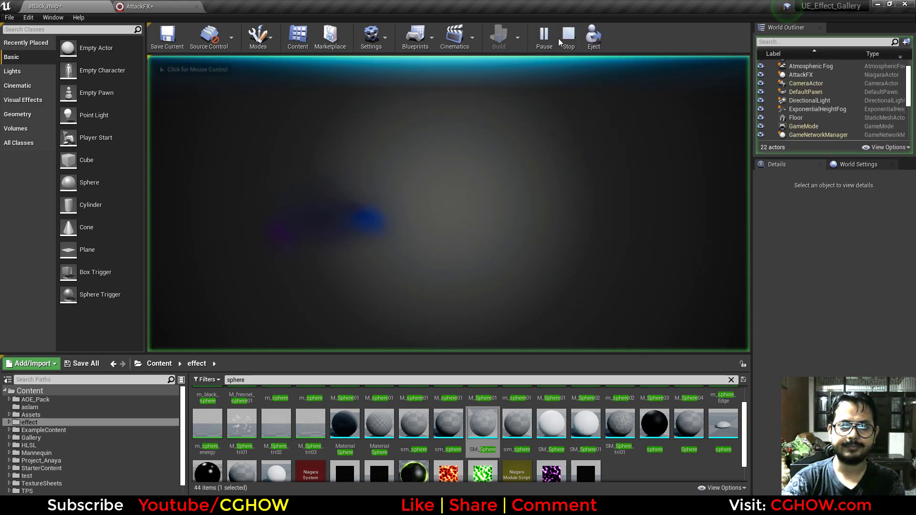
click(569, 37)
click(177, 6)
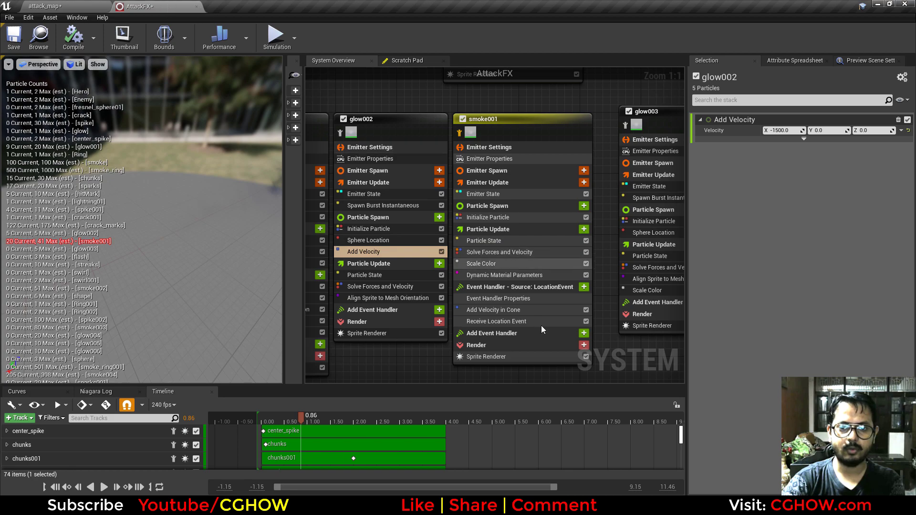
Step: Review the smoke001 LocationEvent handler and open the m_smoke01 material from its Sprite Renderer
click(448, 271)
right_drag(448, 286, 490, 275)
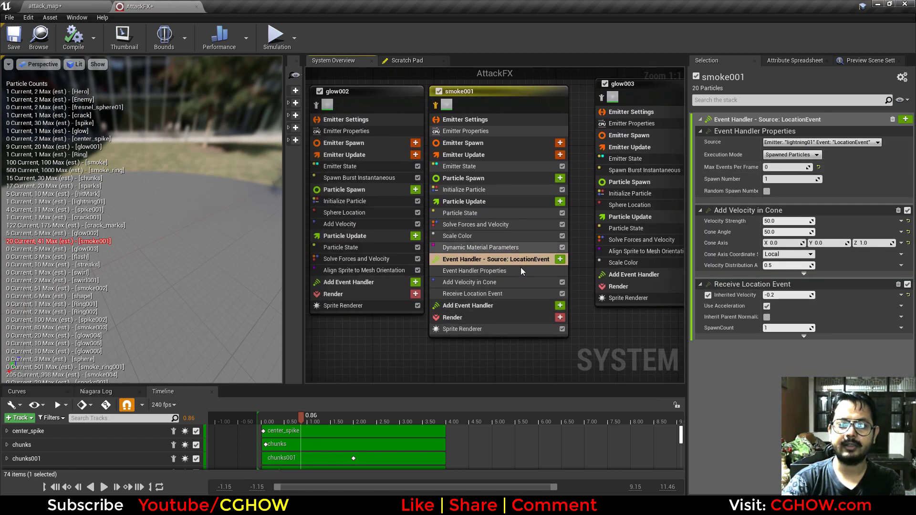
click(477, 330)
double_click(778, 154)
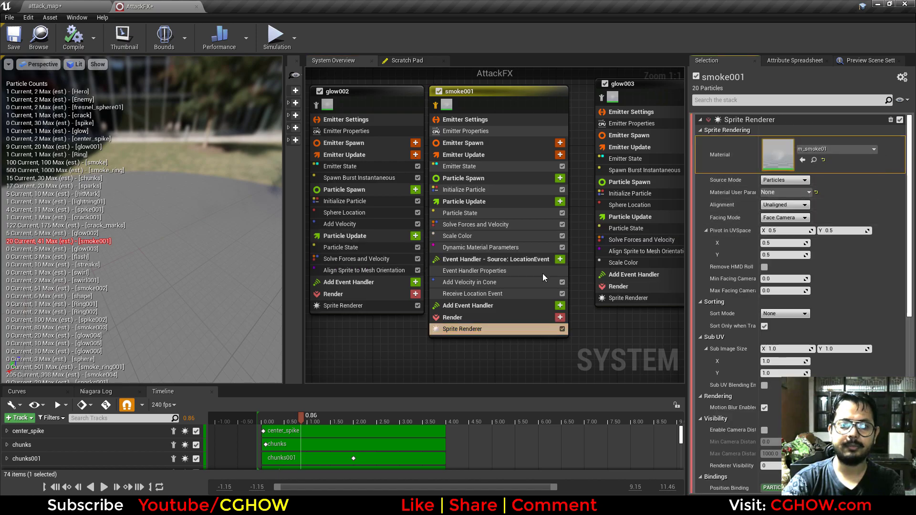
right_drag(425, 309, 452, 280)
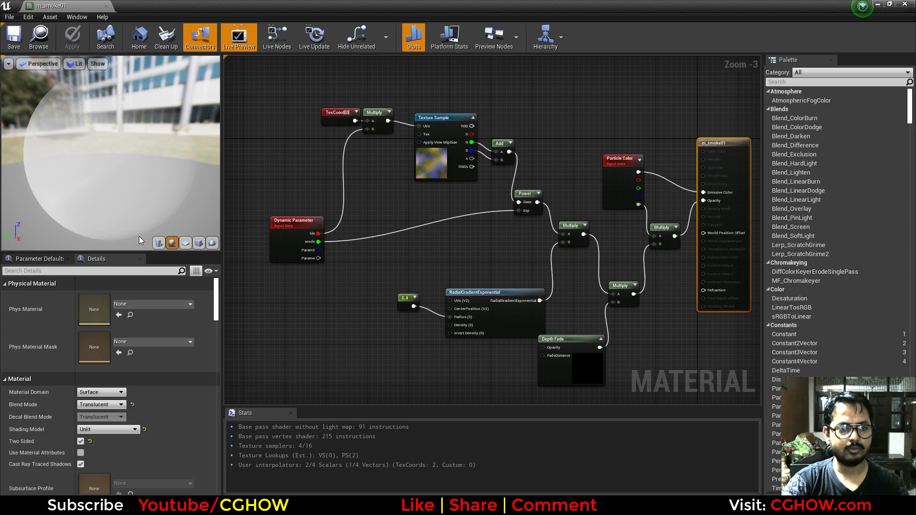
Step: Preview the Power node and the Multiply node it feeds in m_smoke01 on a plane mesh, and close the material
click(184, 244)
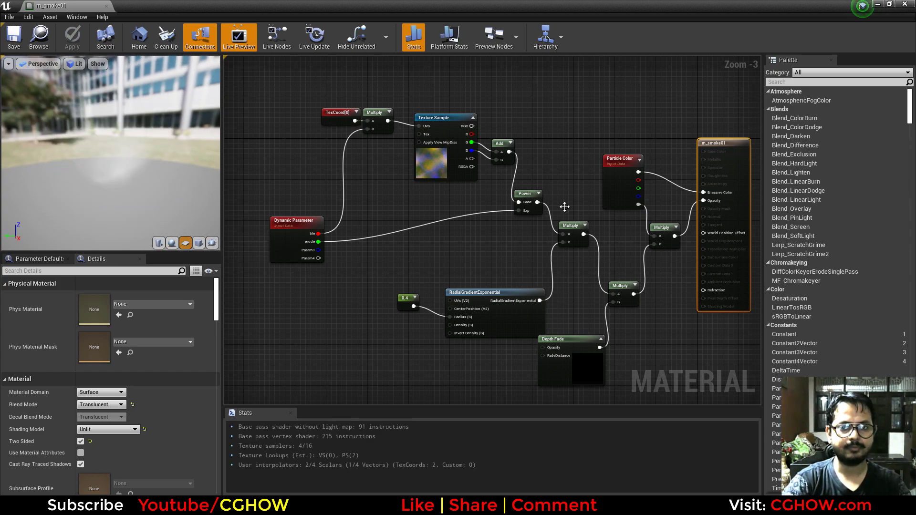
click(527, 196)
key(space)
click(583, 242)
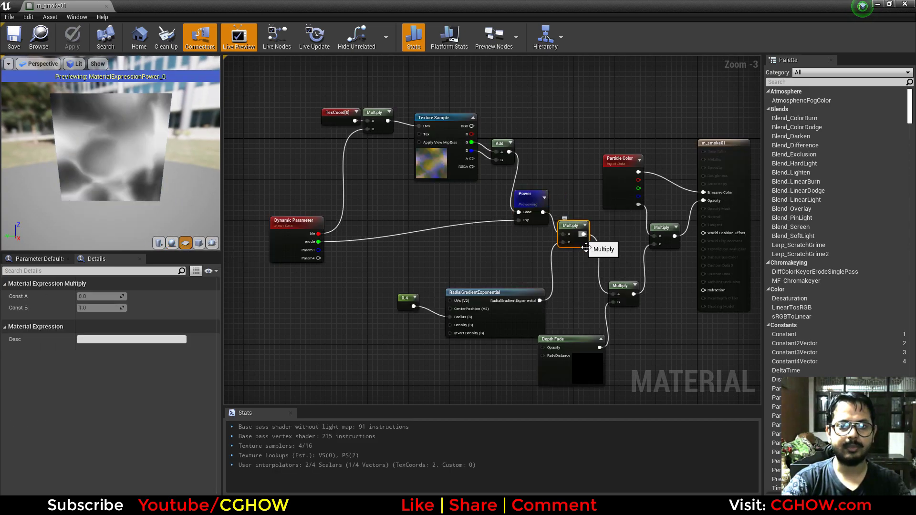
key(space)
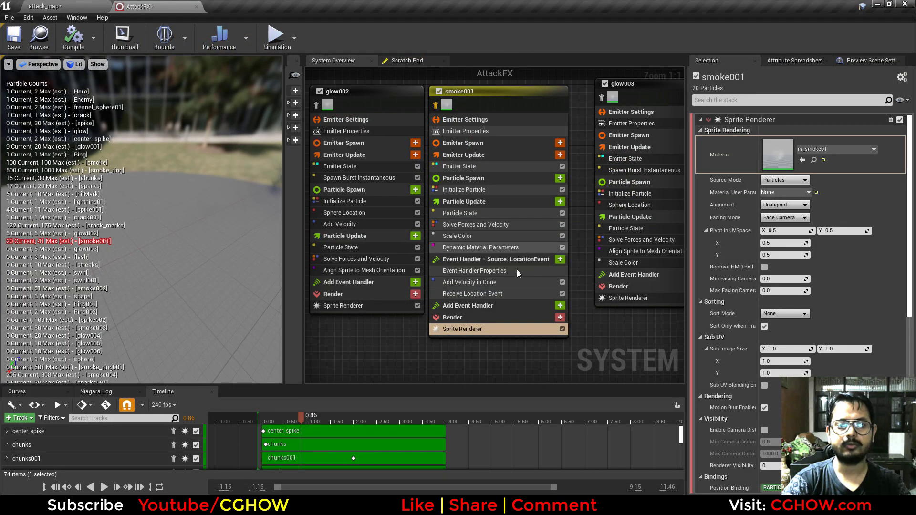
Step: Review smoke001's LocationEvent handler with its Add Velocity in Cone settings, scrubbing the timeline to about 0.73
right_drag(402, 348, 417, 353)
click(549, 265)
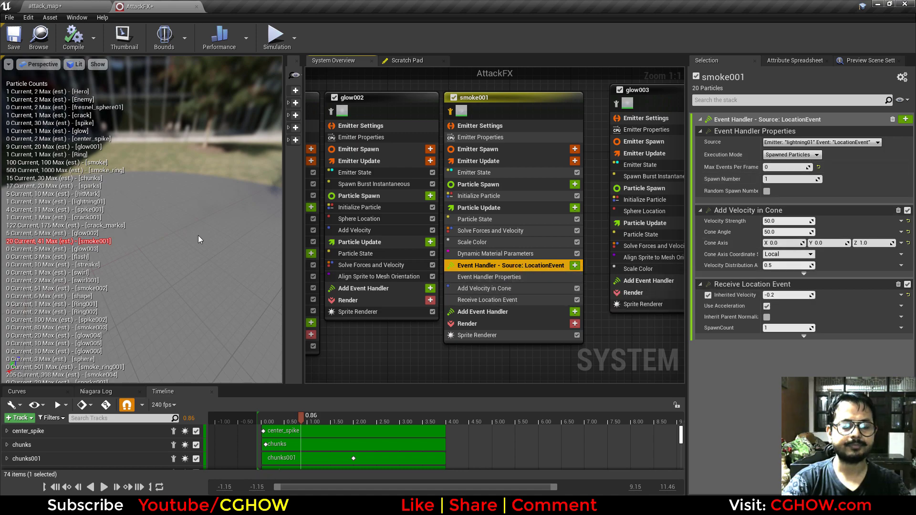
drag(315, 414, 295, 420)
click(483, 289)
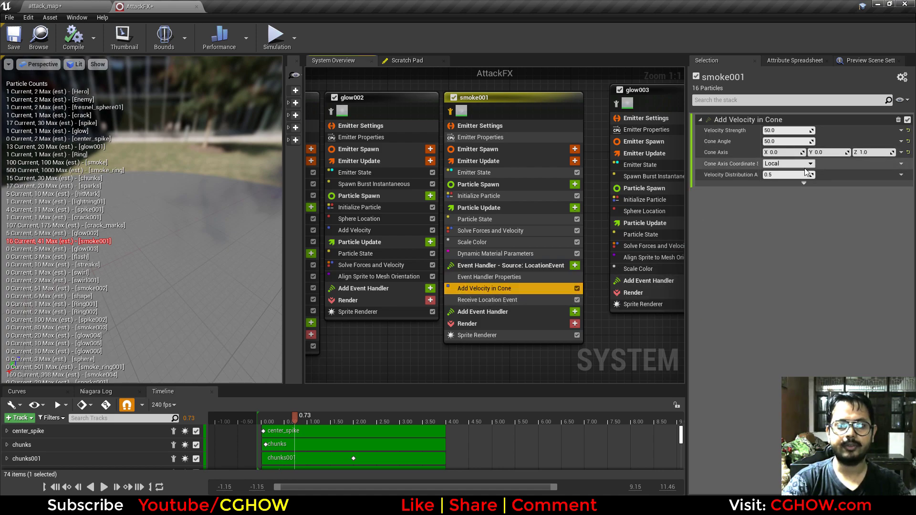
Step: Review the Scale Color, Particle State and Initialize Particle settings of the smoke001 emitter
click(483, 196)
click(497, 242)
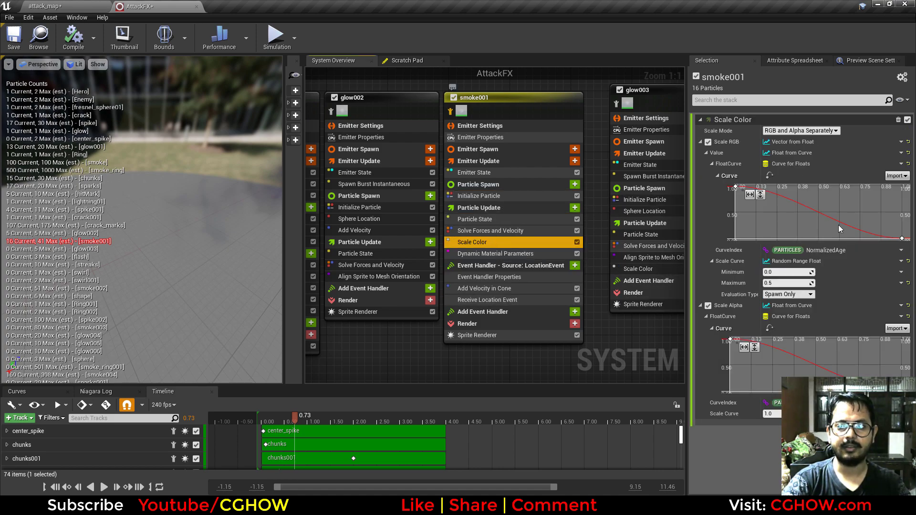
click(477, 220)
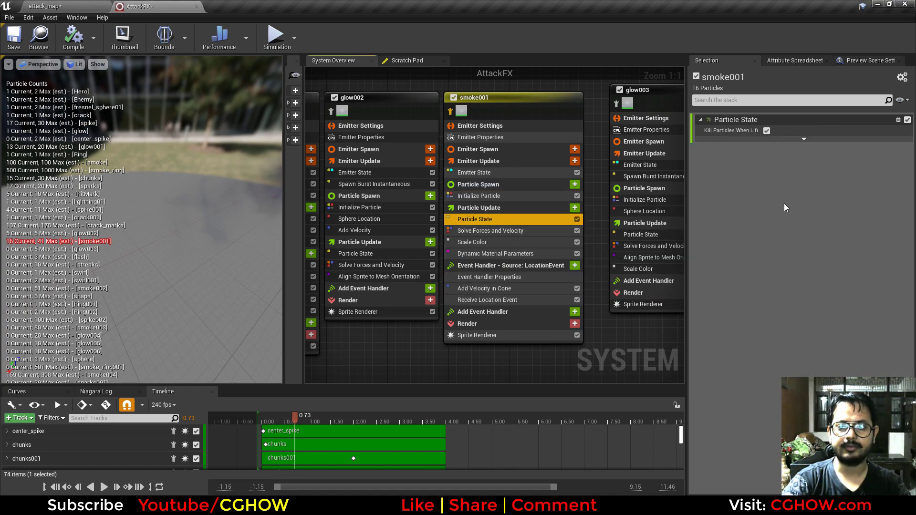
click(477, 196)
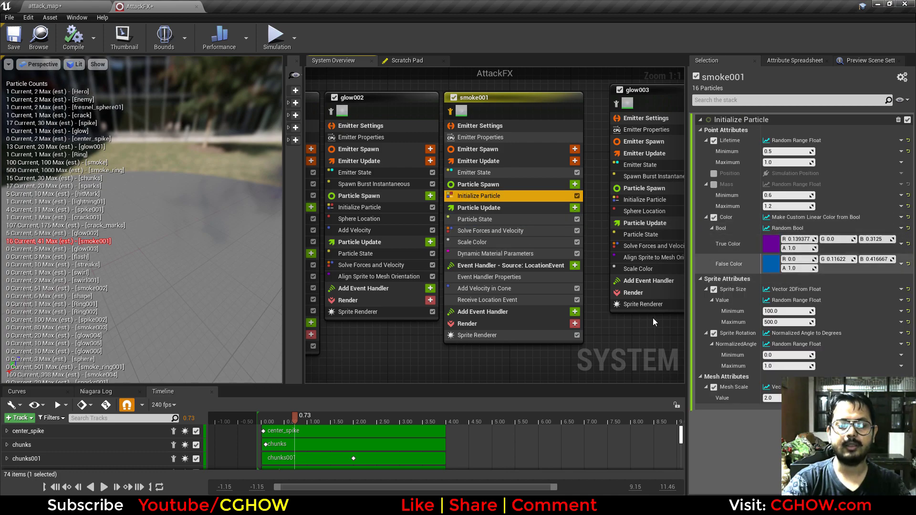
Step: Scrub the timeline back to about 0.41 to compare the smoke001 particles with their Scale Color curves
mouse_move(283, 417)
mouse_down()
mouse_move(313, 419)
mouse_move(288, 422)
mouse_up()
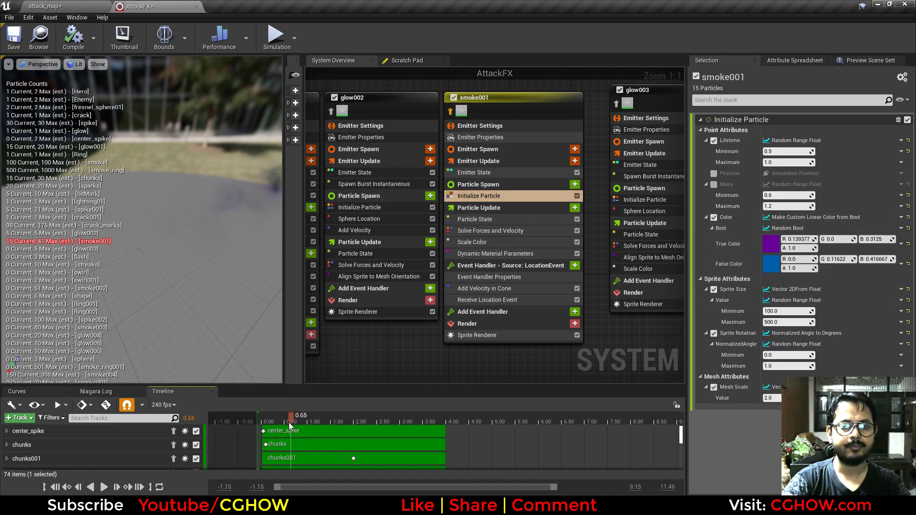
click(483, 244)
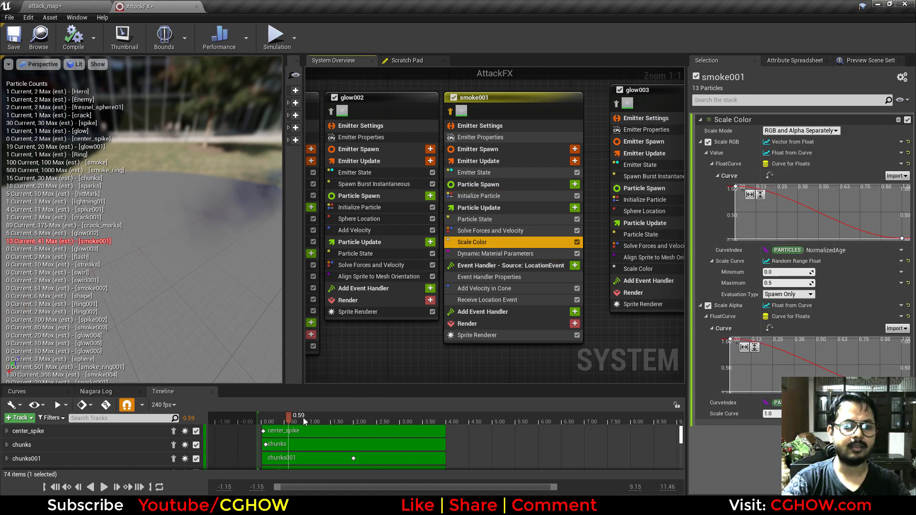
drag(303, 417, 280, 422)
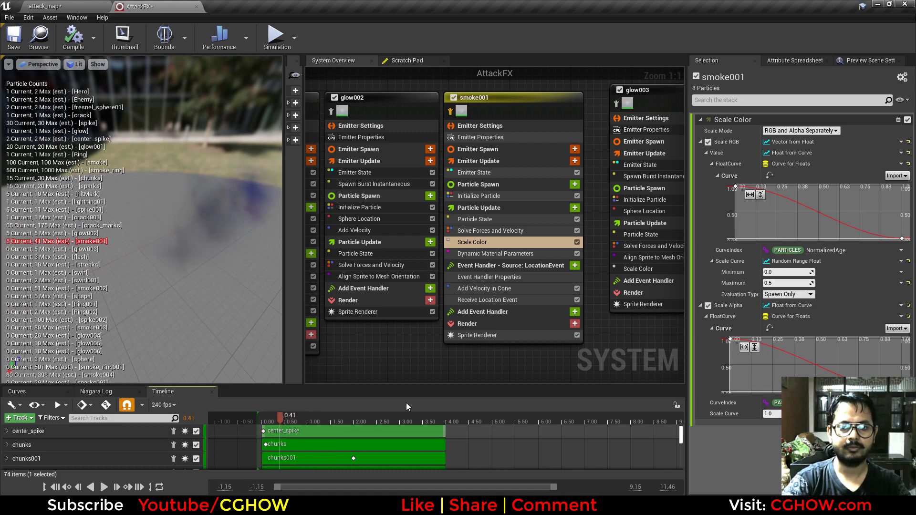
Step: Isolate the smoke004 emitter and scrub the timeline to about 0.89
right_drag(621, 349, 408, 381)
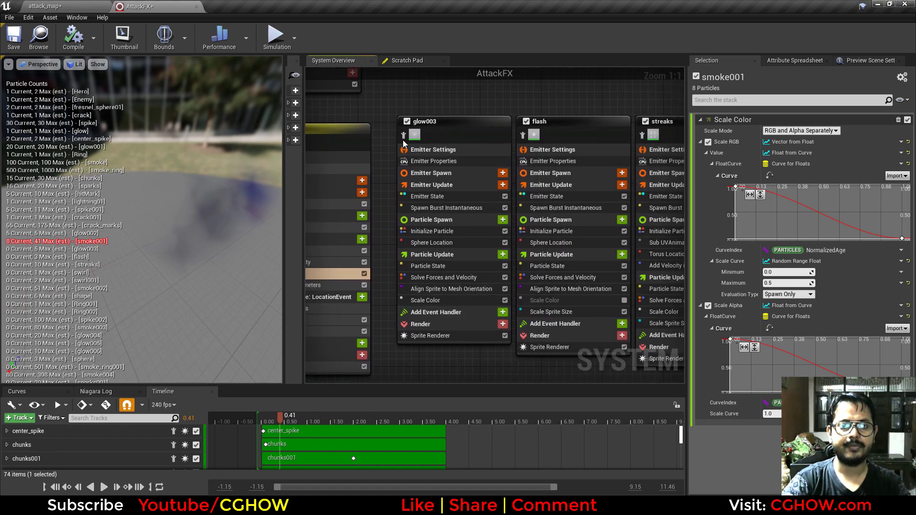
click(413, 142)
right_drag(343, 125, 481, 391)
click(365, 127)
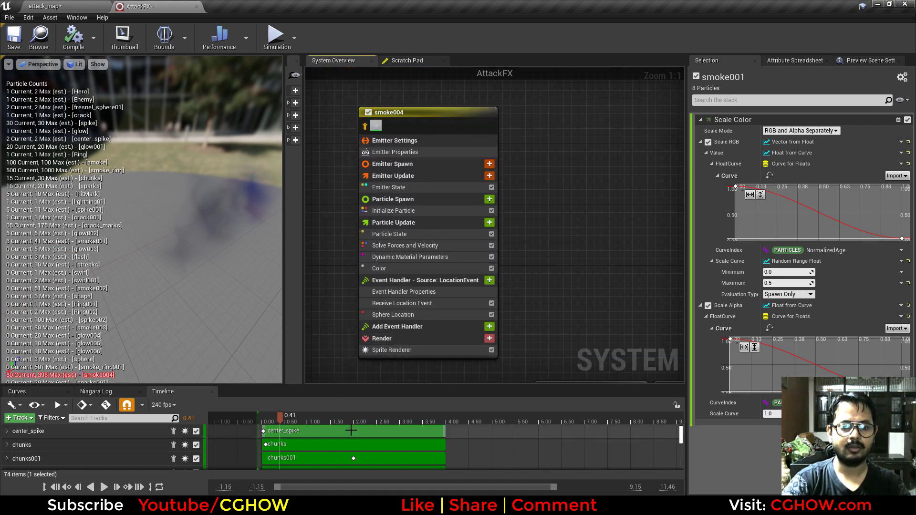
drag(297, 416, 282, 416)
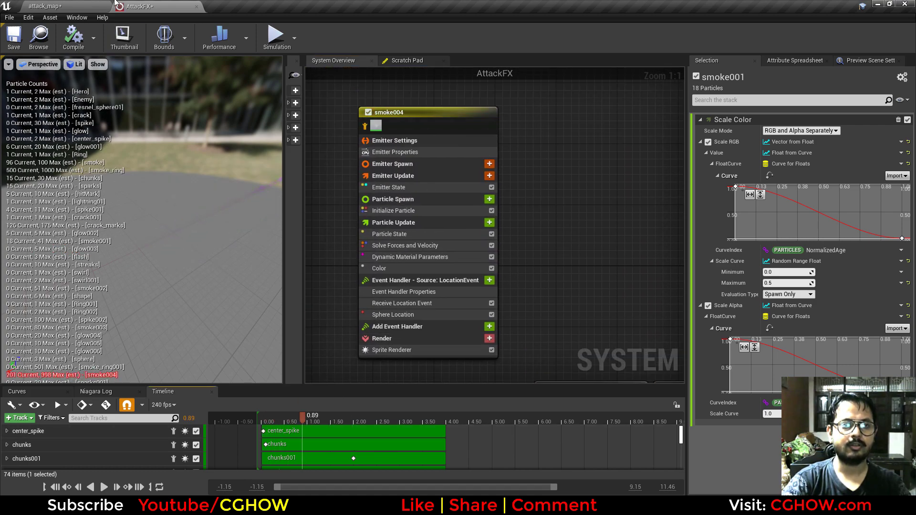
Step: Play the attack_map level twice to view the attack effect in context, and return to the AttackFX system
click(61, 4)
click(553, 46)
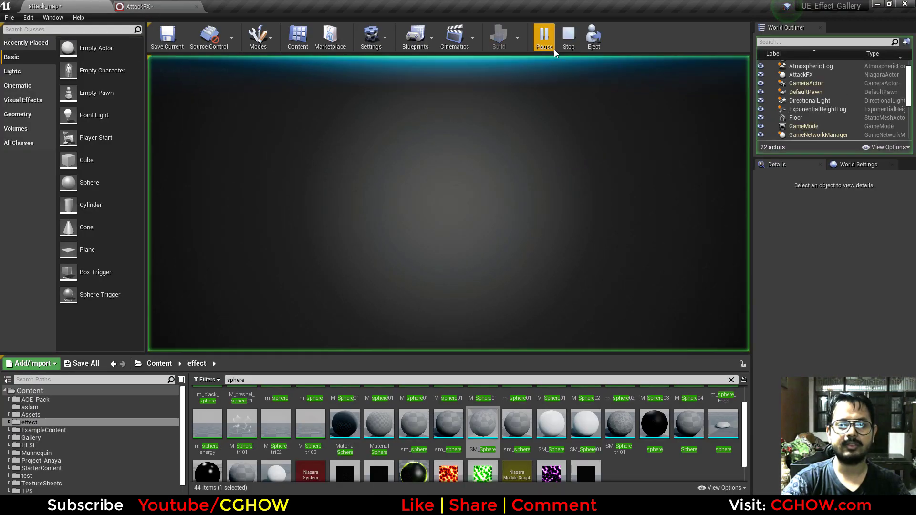
click(566, 36)
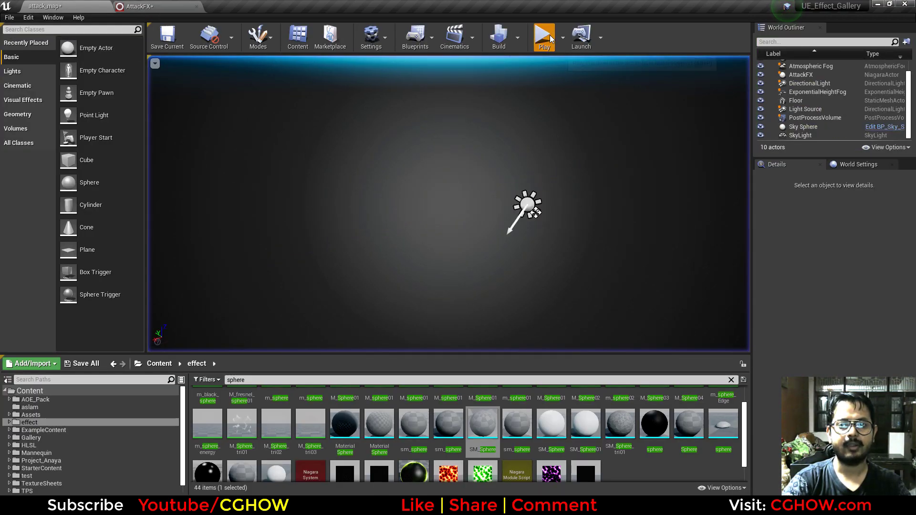
click(548, 36)
click(569, 37)
click(138, 6)
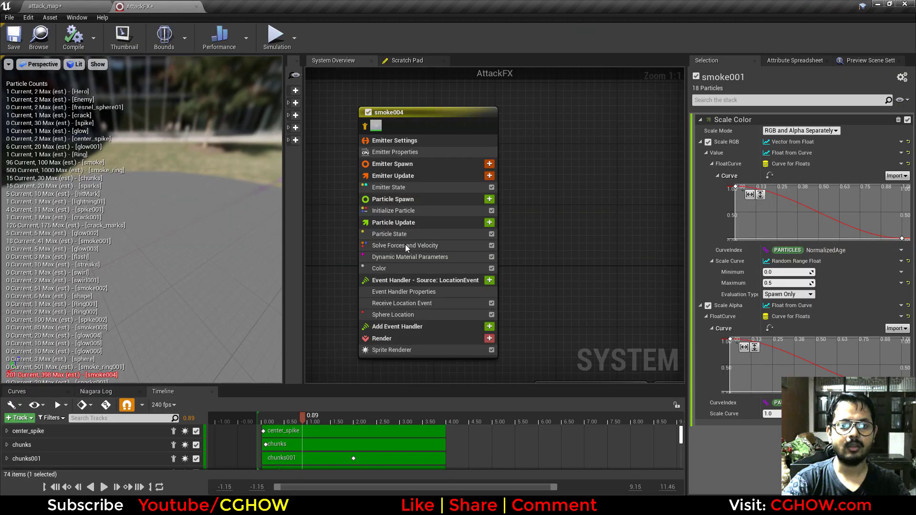
Step: Review the smoke004 emitter's LocationEvent handler properties and its Initialize Particle settings
right_drag(344, 305, 370, 149)
right_drag(545, 157, 555, 242)
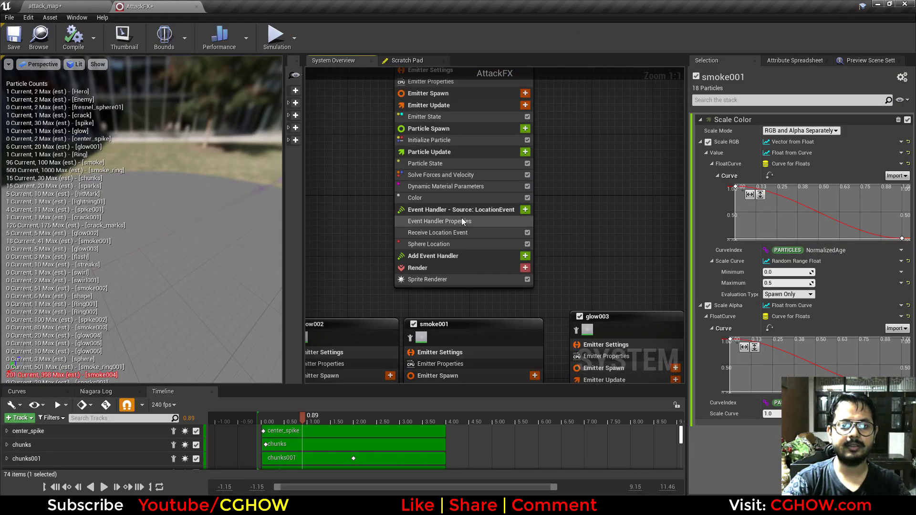
click(459, 210)
click(457, 221)
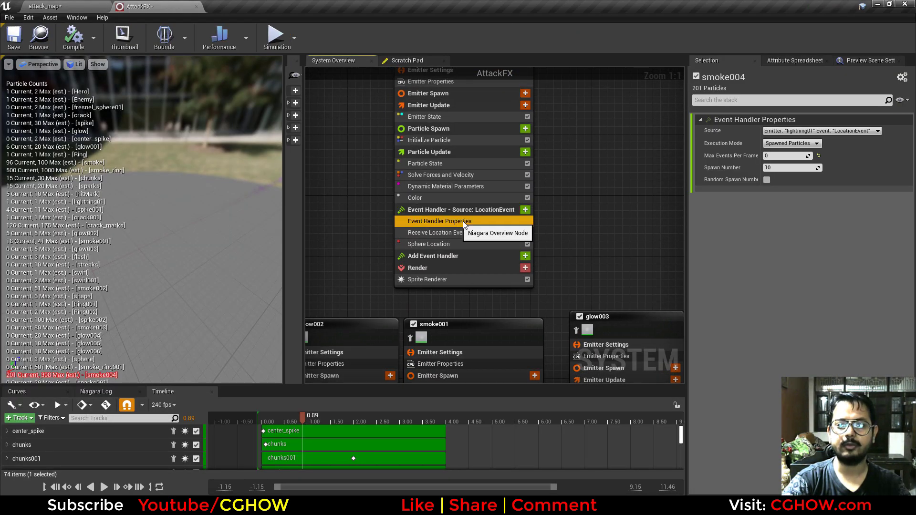
right_drag(525, 197, 528, 211)
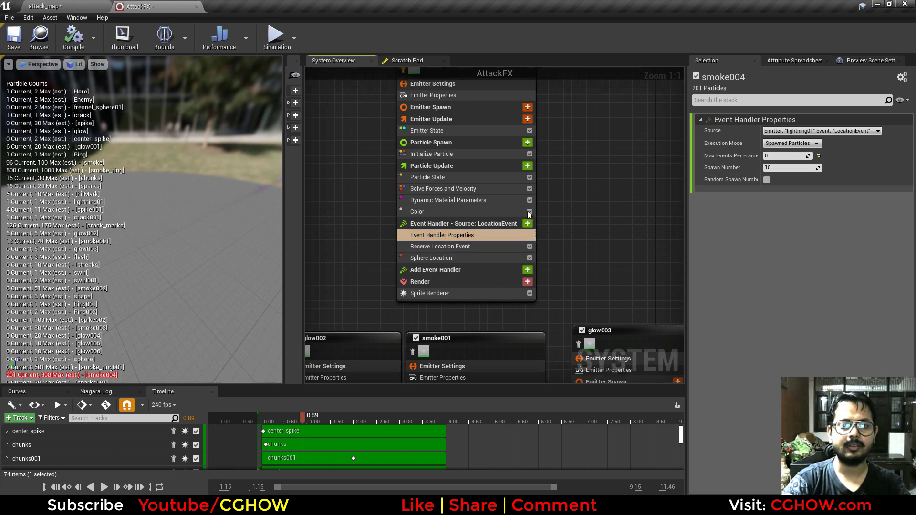
click(471, 178)
click(461, 154)
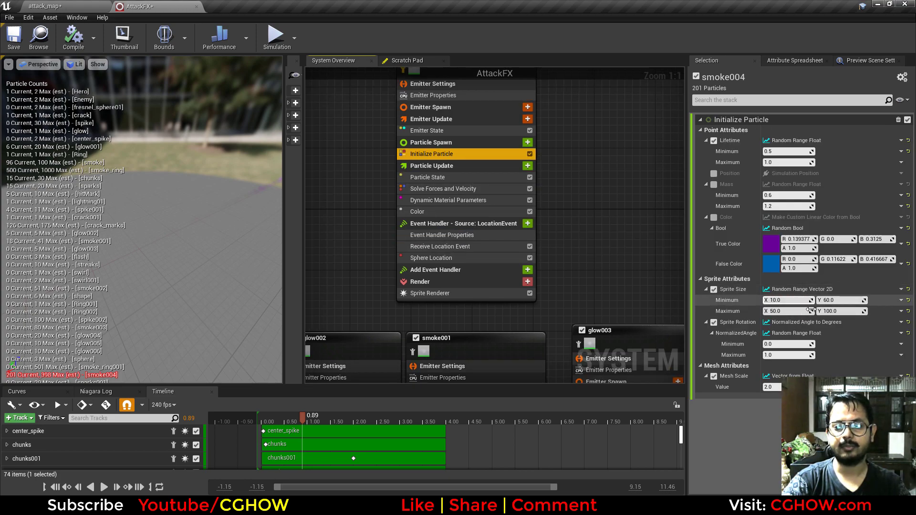
Step: Play attack_map, reorient the viewport camera, and pause a second playback to examine the attack effect before stopping it
mouse_move(560, 348)
right_down()
mouse_move(405, 255)
mouse_move(376, 173)
right_up()
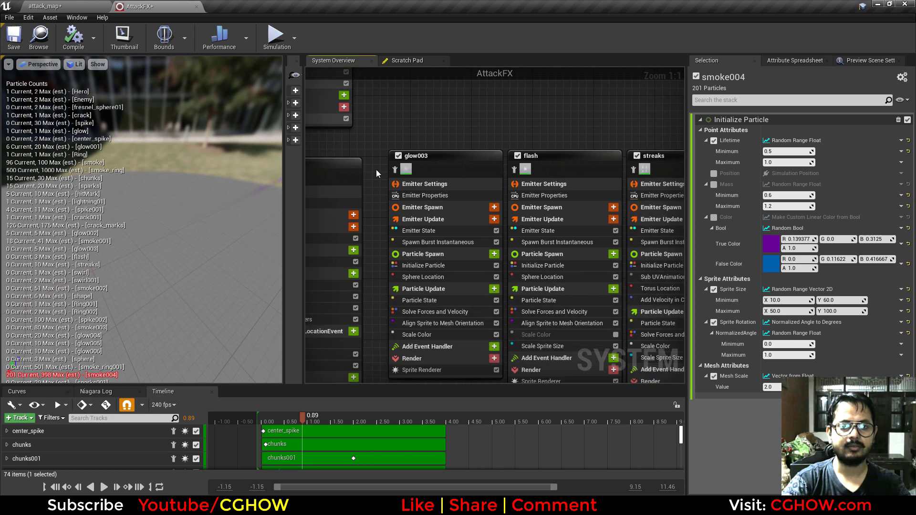
click(44, 6)
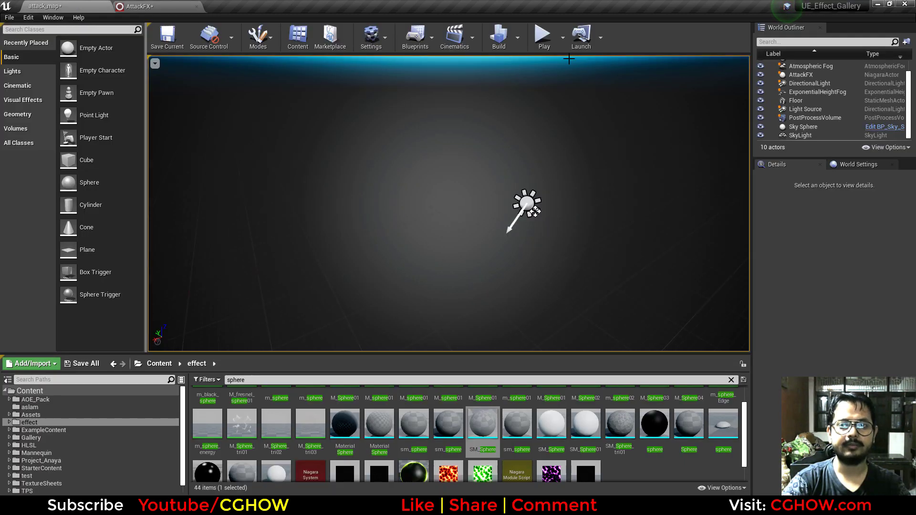
click(547, 40)
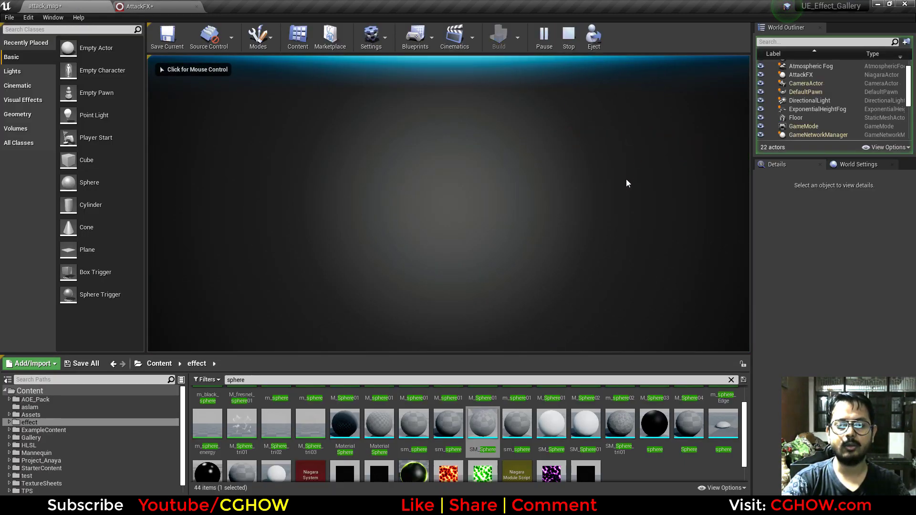
key(Escape)
right_drag(590, 214, 630, 196)
click(545, 43)
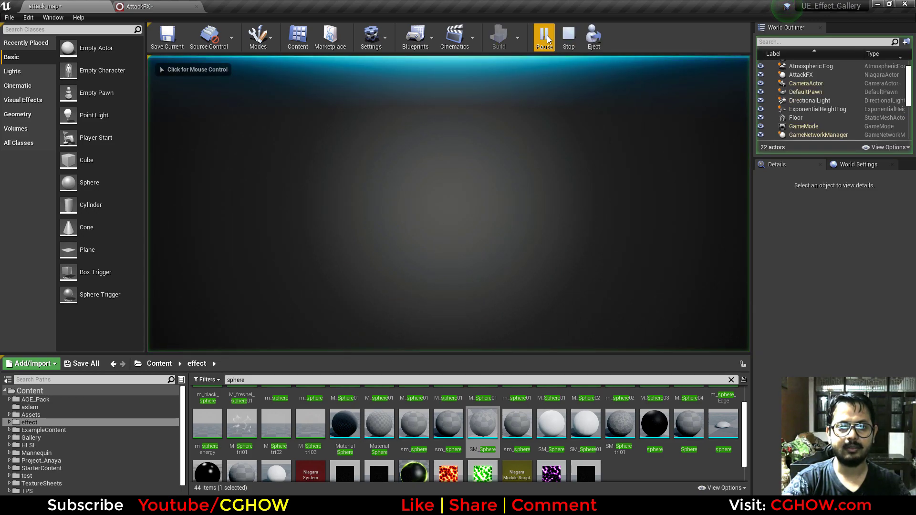
click(541, 188)
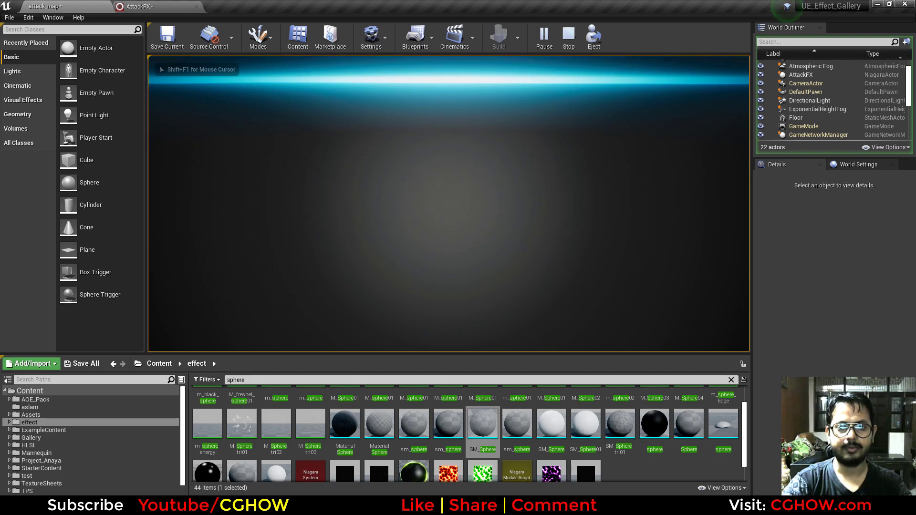
key(shift+F1)
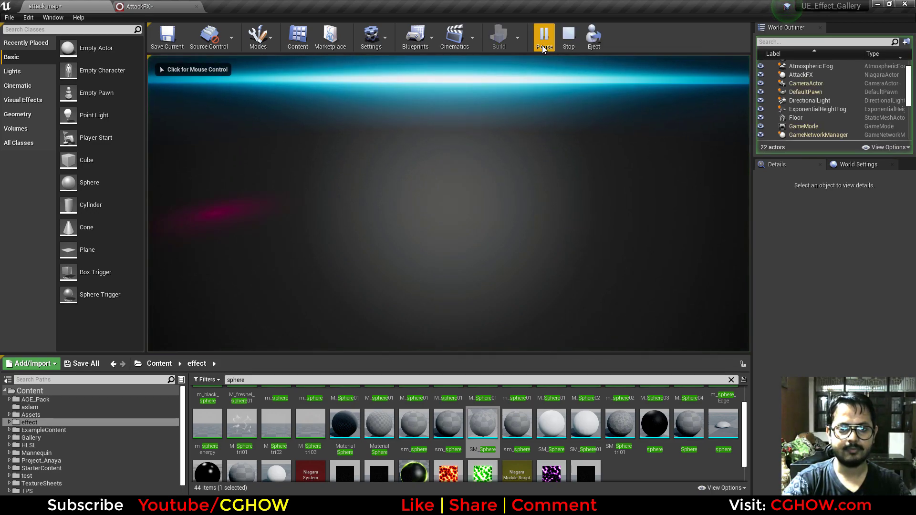
click(542, 45)
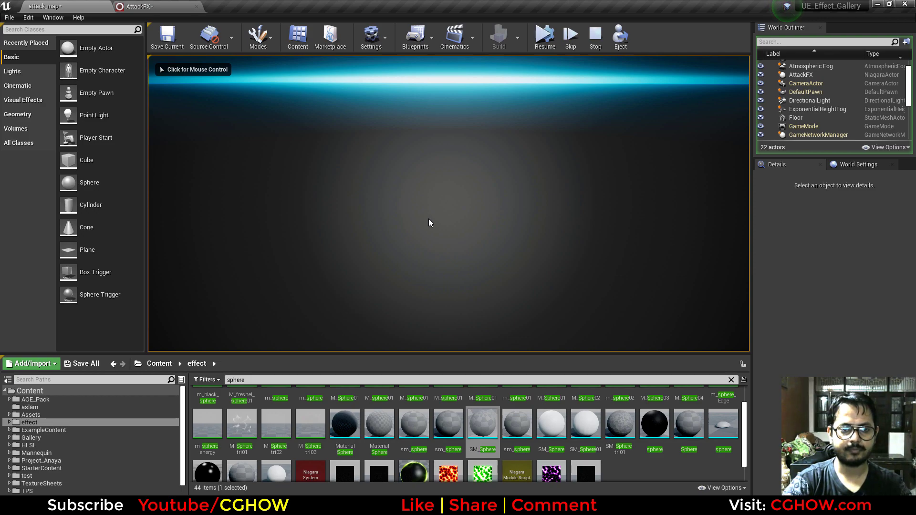
key(Escape)
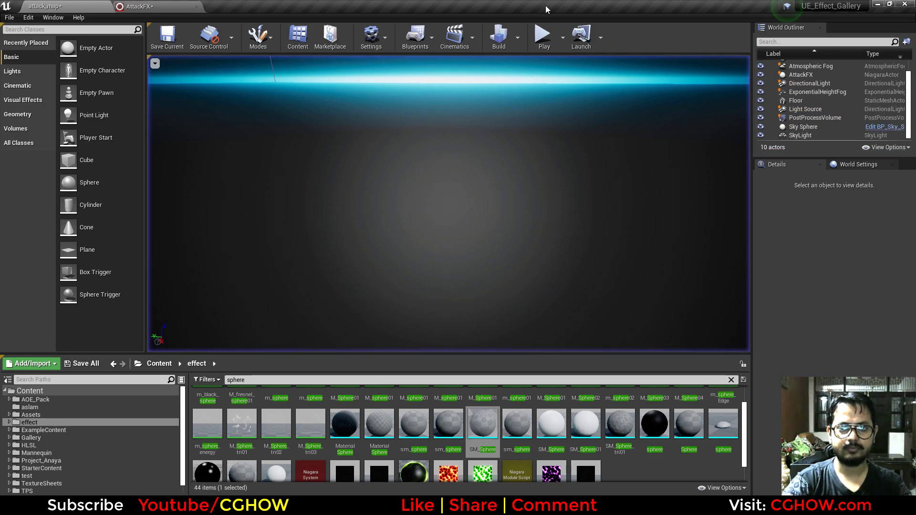
Step: Replay and pause the attack effect several times in attack_map, and isolate the glow003 emitter back in AttackFX
click(550, 33)
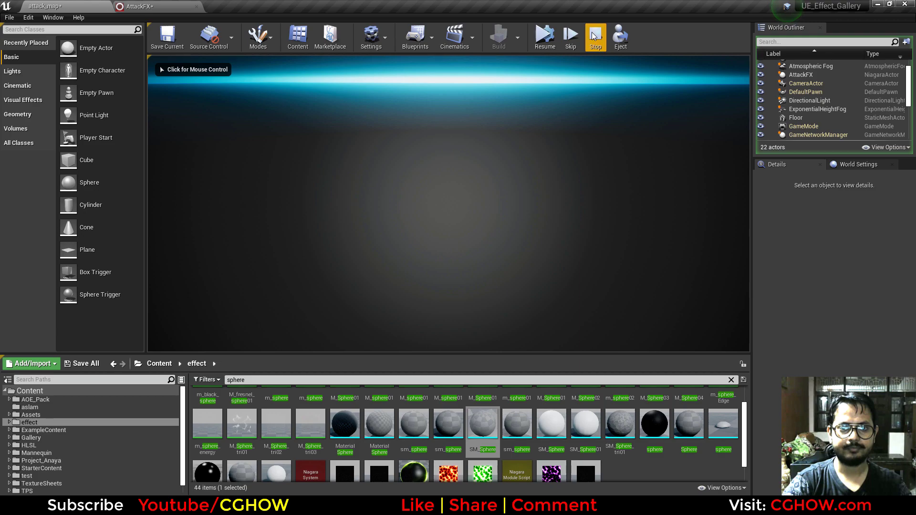
key(Escape)
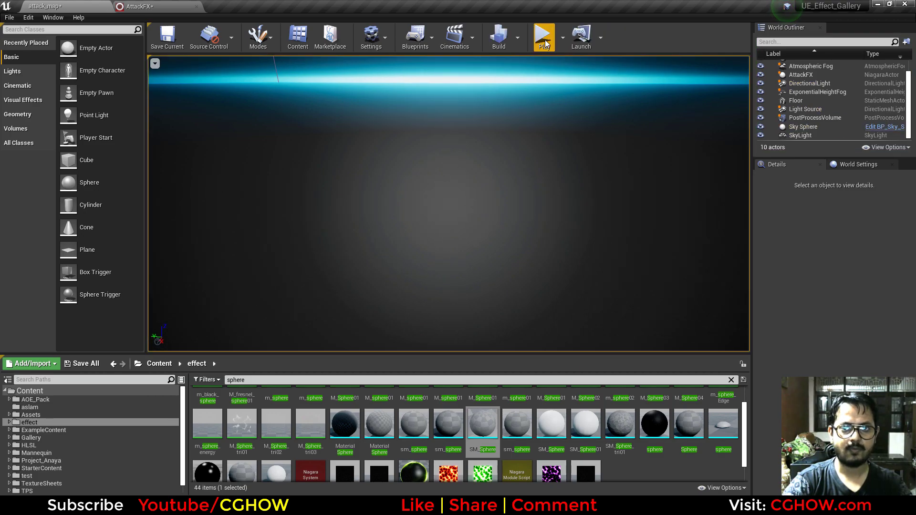
click(545, 39)
click(545, 38)
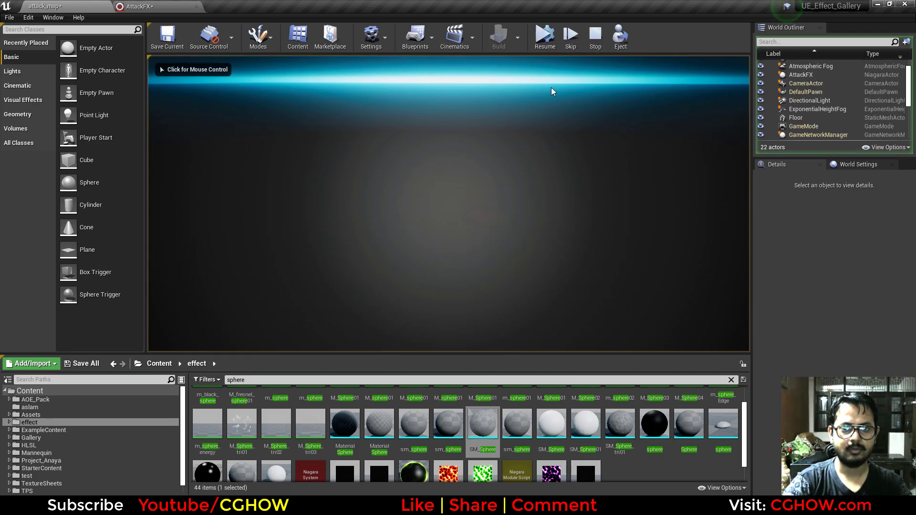
click(596, 37)
click(544, 39)
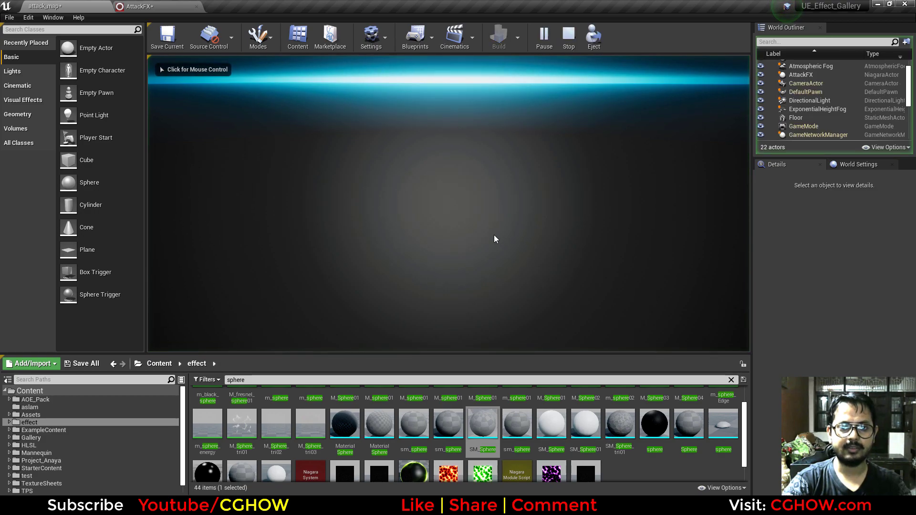
click(568, 39)
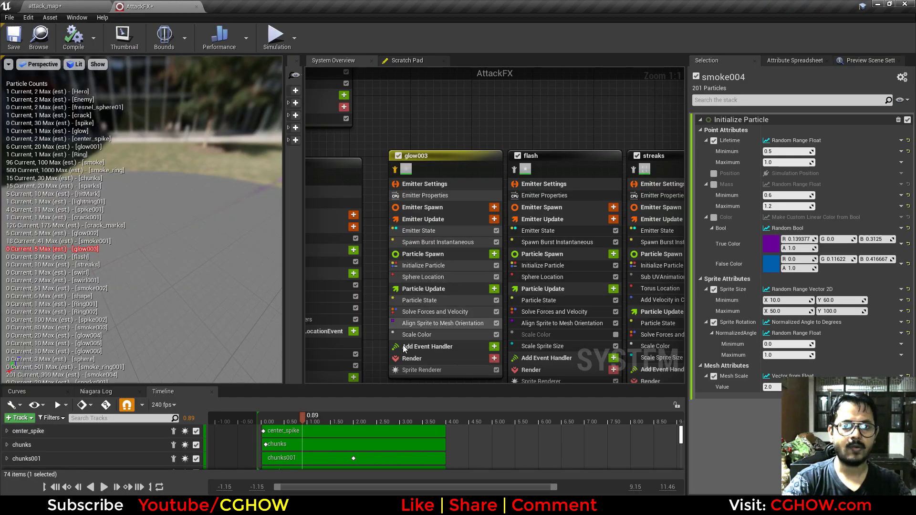
Step: Review the glow003 emitter's Sprite Renderer material, alignment and facing options with its Align Sprite to Mesh Orientation module
right_drag(421, 370, 427, 311)
click(427, 311)
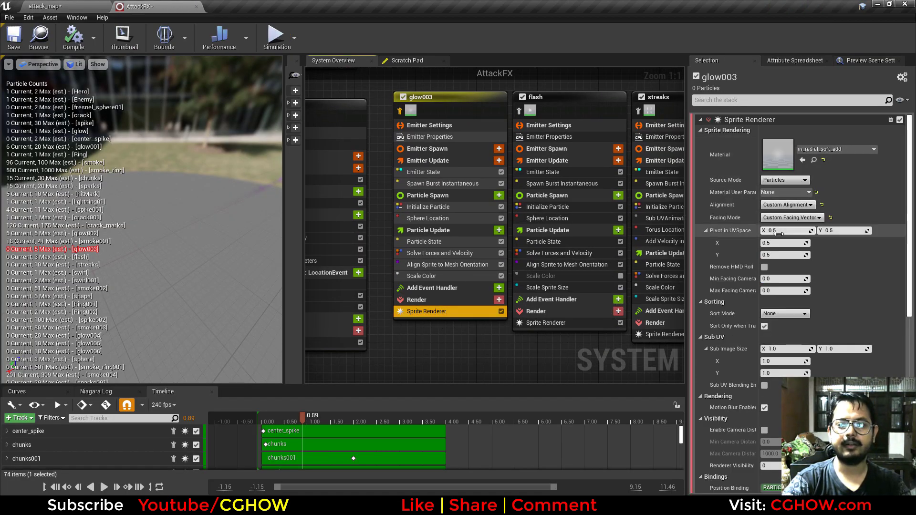
click(469, 265)
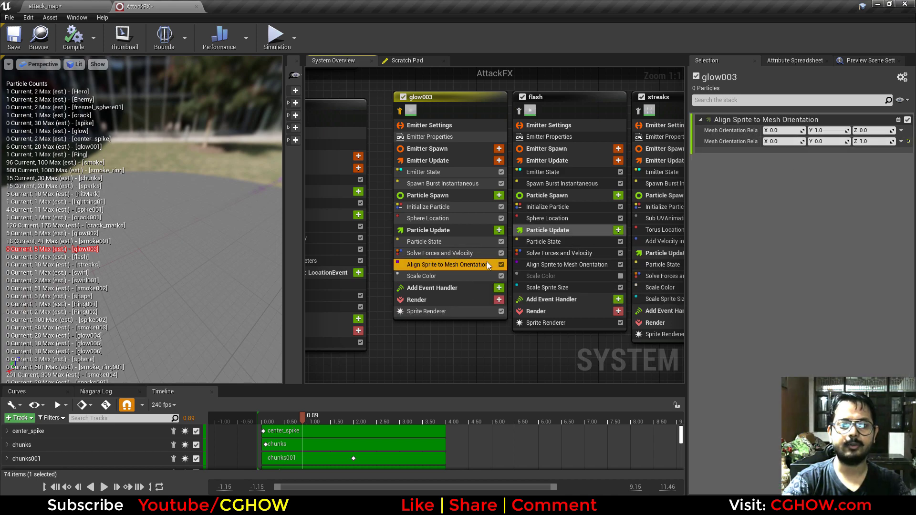
Step: Review the Spawn Burst Instantaneous, Initialize Particle, Sphere Location and Scale Color settings of glow003
click(430, 186)
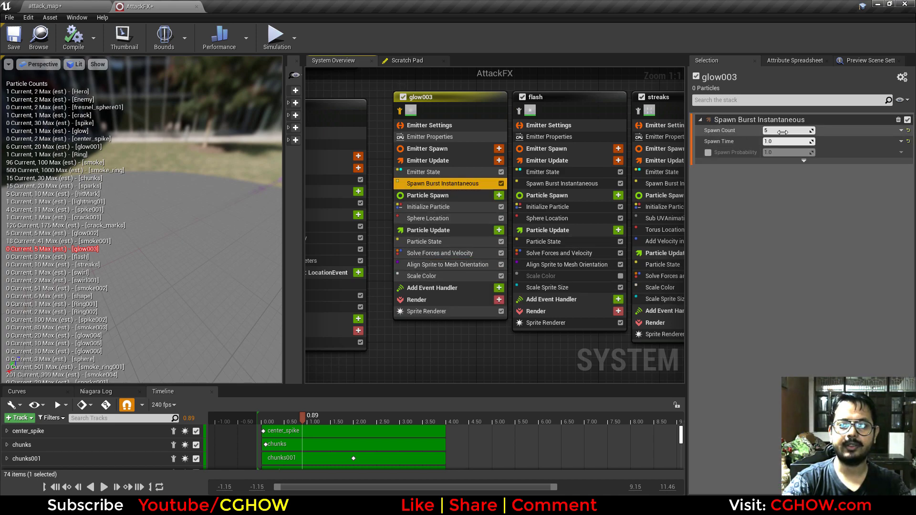
click(454, 208)
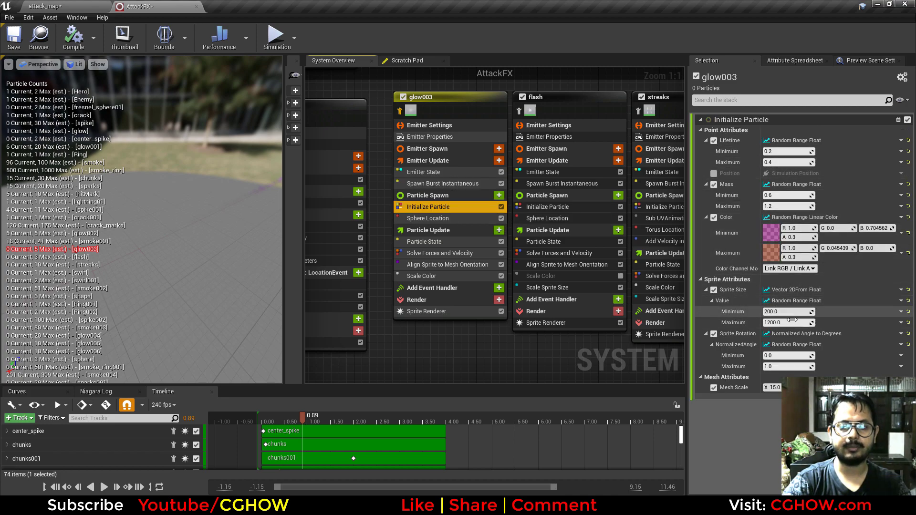
click(439, 220)
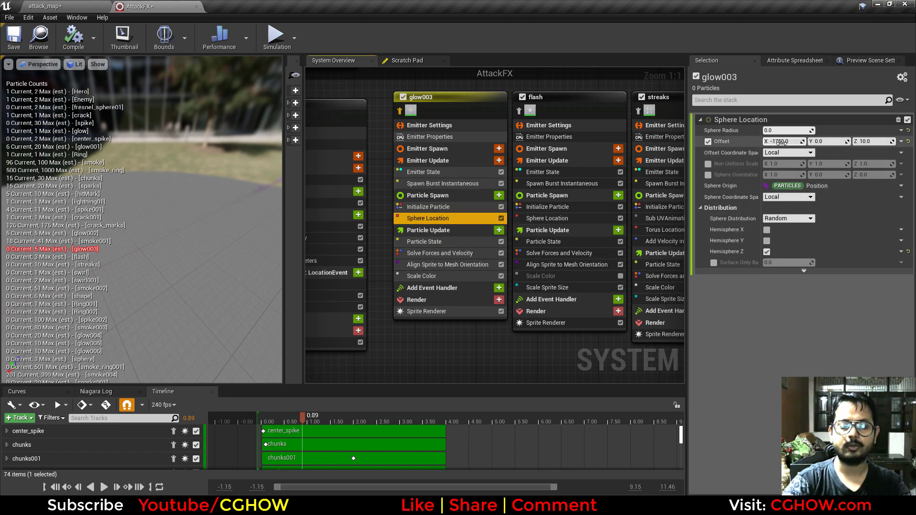
click(447, 266)
click(430, 276)
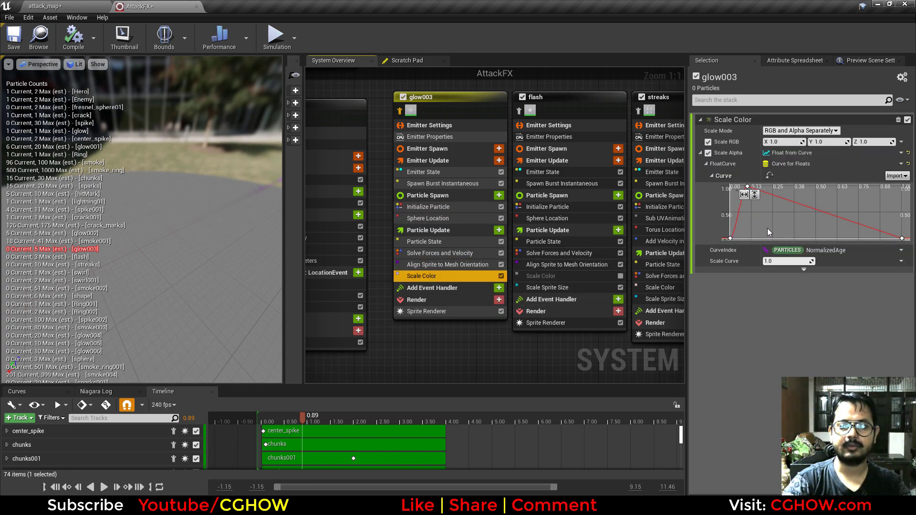
Step: Isolate the flash emitter, play attack_map once to view the effect, and return to AttackFX
right_drag(499, 337, 403, 356)
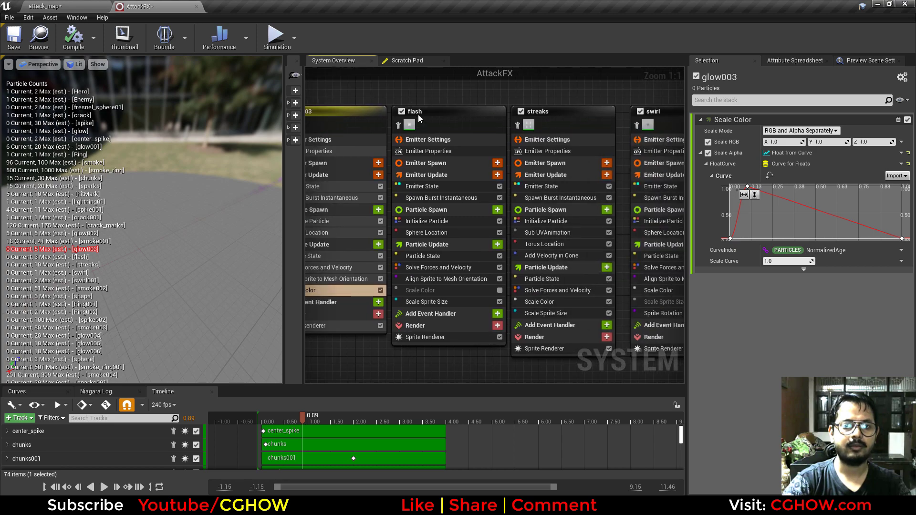
click(400, 126)
click(32, 4)
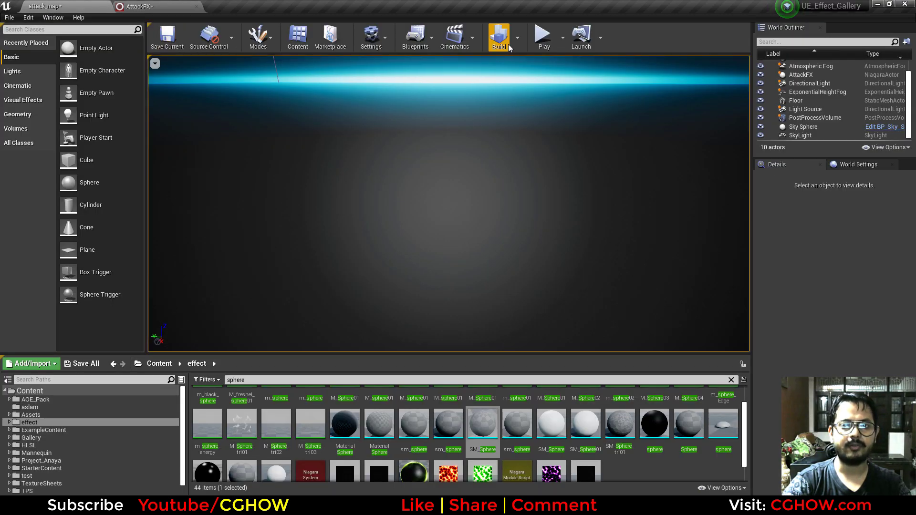
click(542, 38)
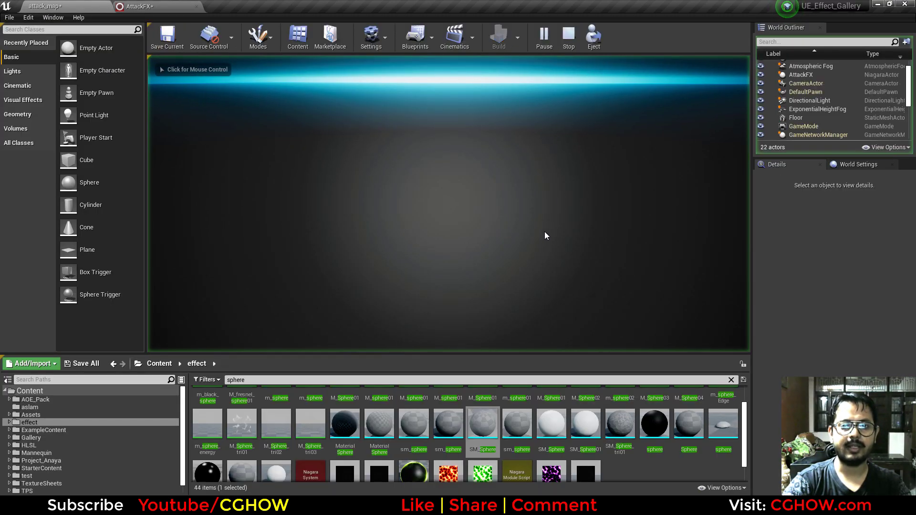
click(569, 38)
click(138, 5)
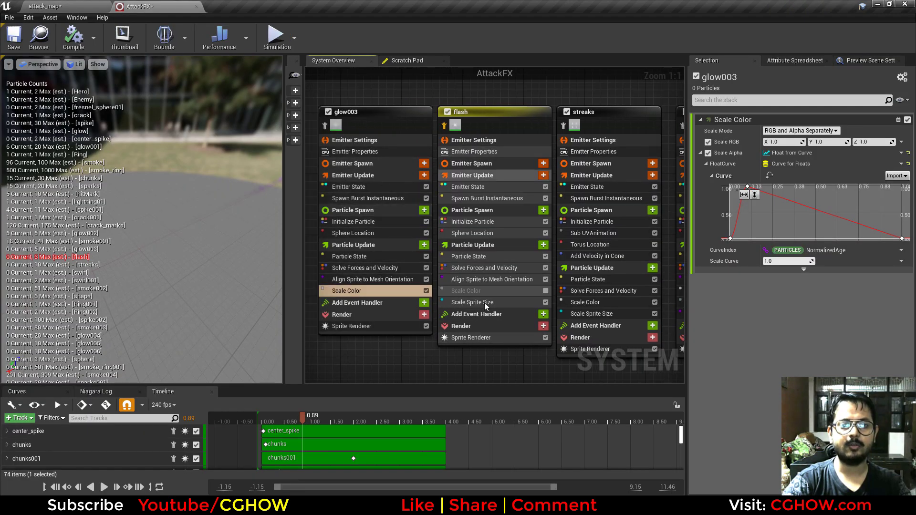
Step: Inspect the Flash01_Mat material used by the flash emitter's Sprite Renderer on a flat plane preview, and close it
click(461, 322)
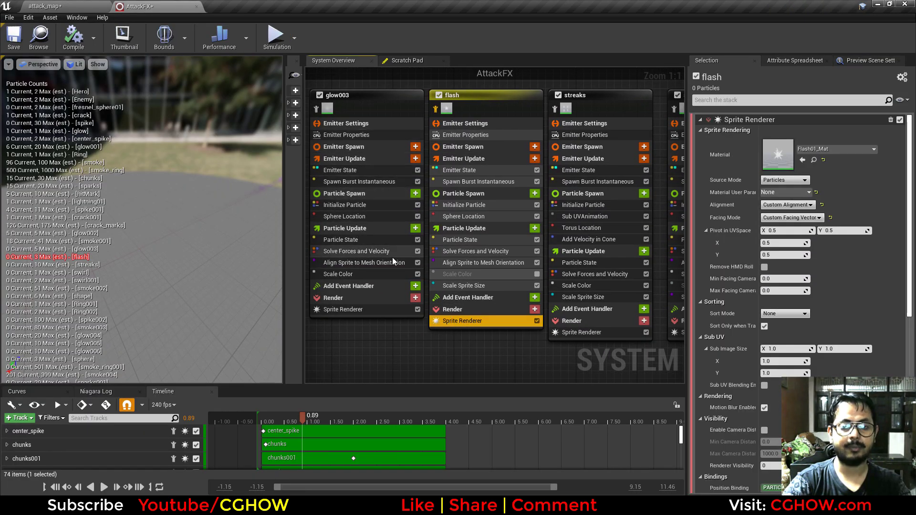
double_click(783, 159)
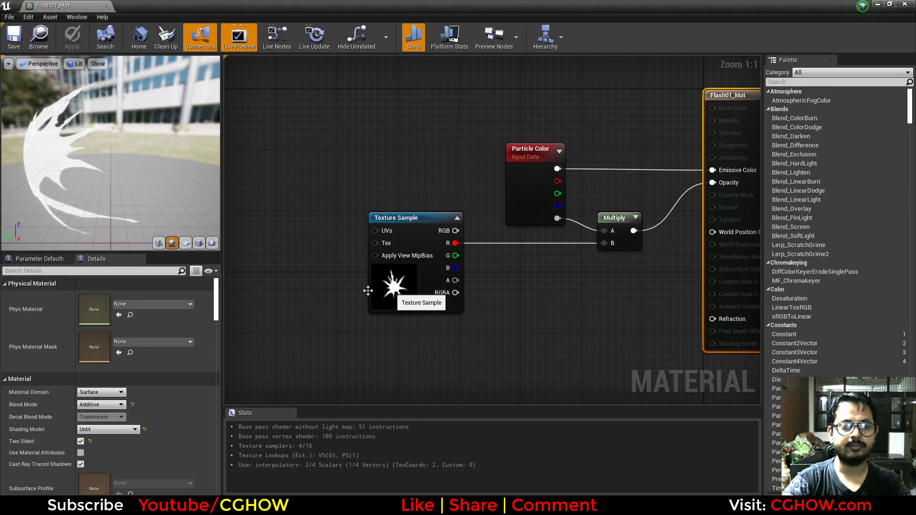
click(368, 290)
click(185, 243)
middle_click(74, 3)
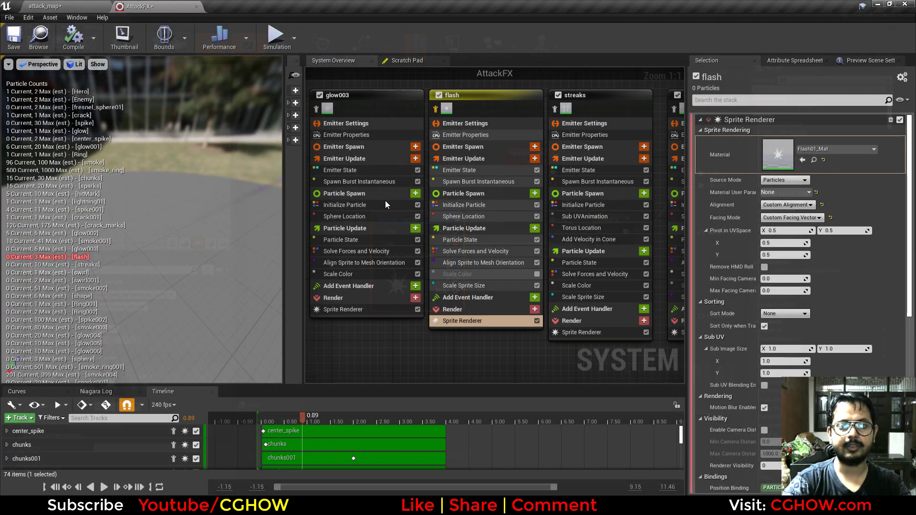
Step: Review the flash emitter's Align Sprite to Mesh Orientation, Sphere Location, Spawn Burst Instantaneous and Initialize Particle settings
right_drag(460, 347, 436, 355)
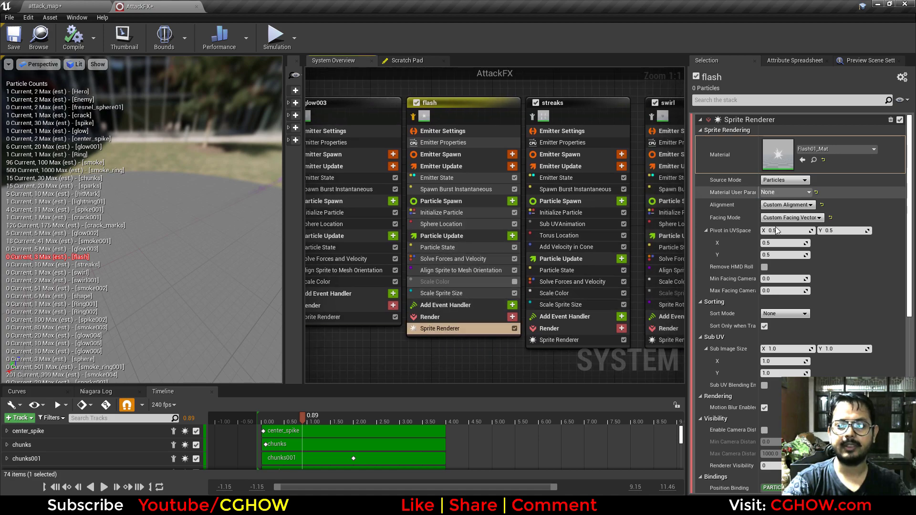
click(451, 268)
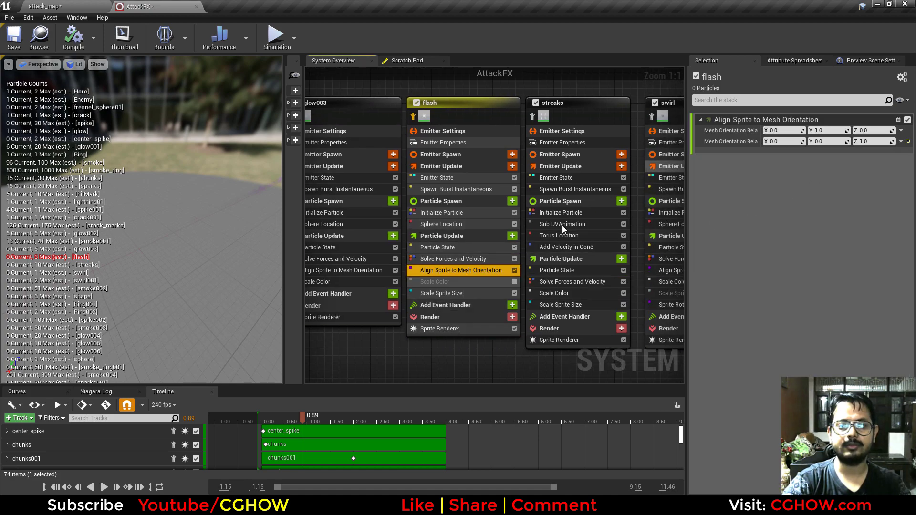
click(433, 226)
click(455, 189)
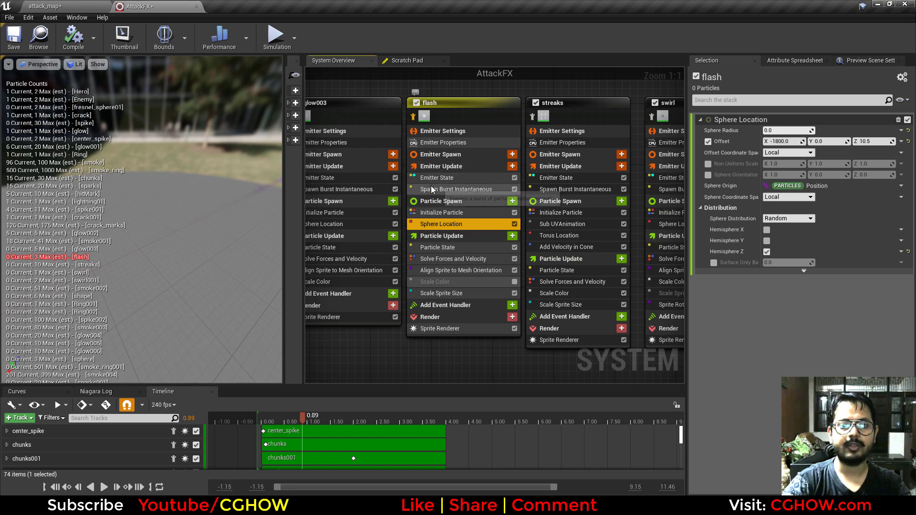
click(481, 211)
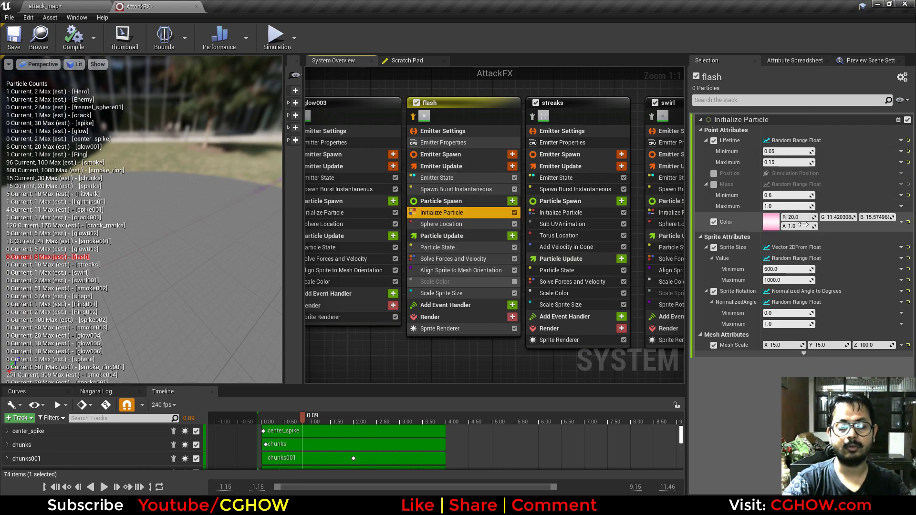
Step: Review the flash emitter's Scale Sprite Size curve and scrub the timeline to preview the burst
right_drag(435, 296, 400, 285)
click(401, 285)
mouse_move(320, 415)
mouse_down()
mouse_move(270, 417)
mouse_move(333, 413)
mouse_move(305, 414)
mouse_move(313, 412)
mouse_up()
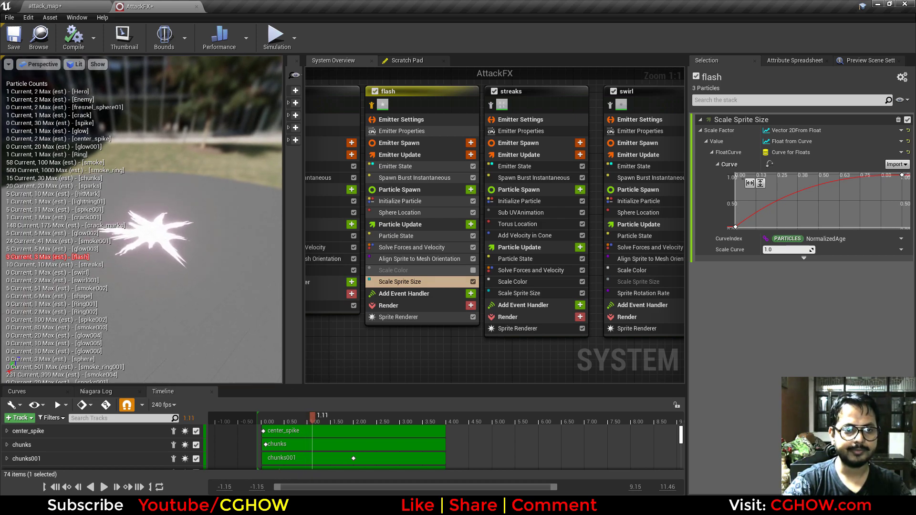
click(290, 418)
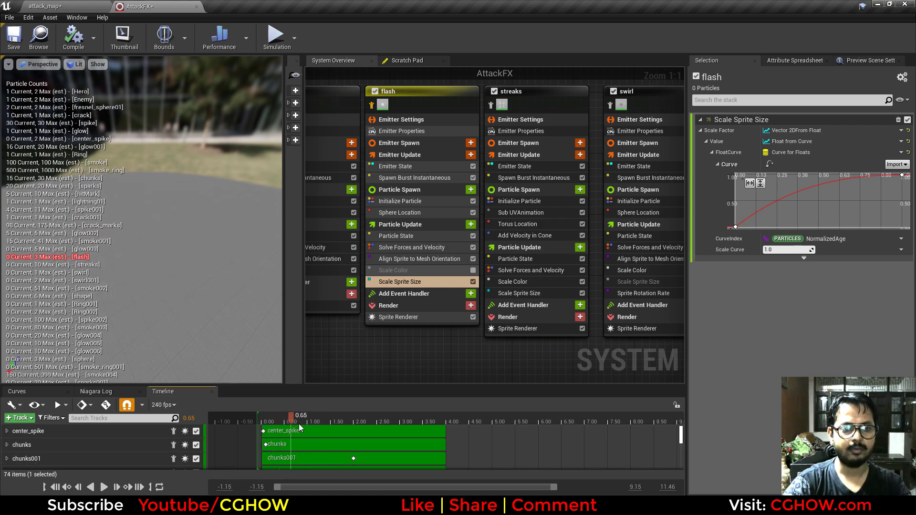
drag(335, 424, 339, 425)
Step: Isolate the streaks emitter, scrub its preview, play attack_map once to view the effect, and return to AttackFX
right_drag(476, 353, 413, 363)
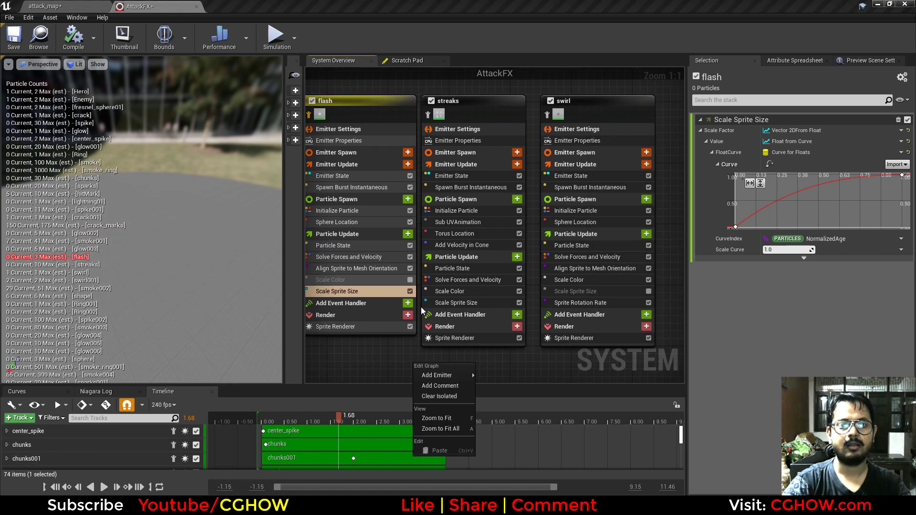
click(427, 125)
drag(251, 425, 319, 430)
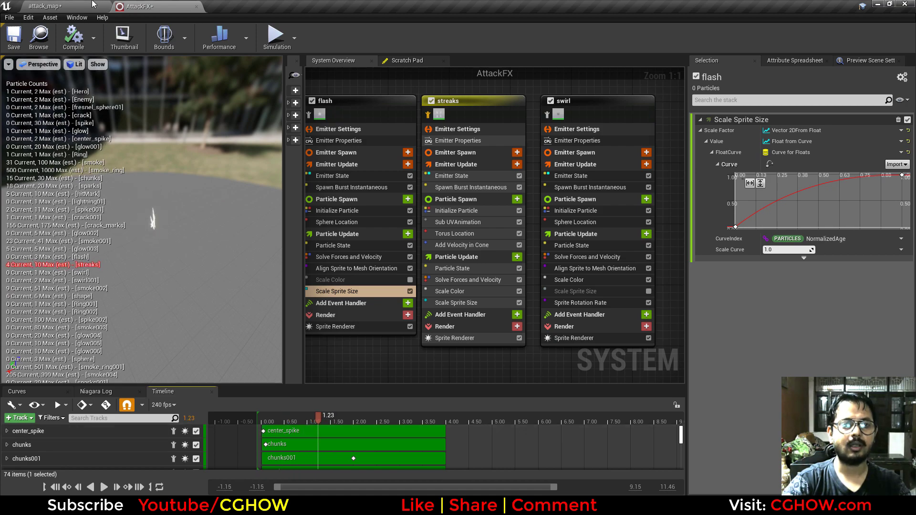
click(71, 7)
click(542, 38)
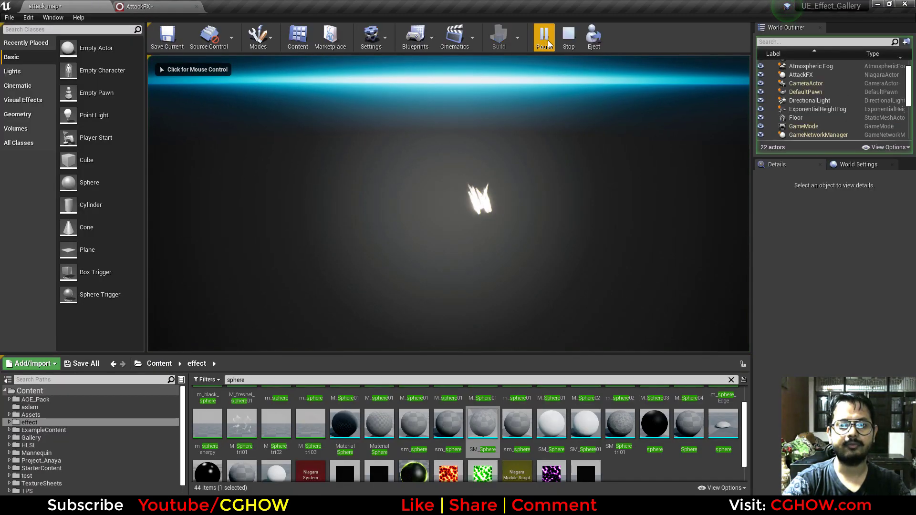
click(569, 39)
click(139, 7)
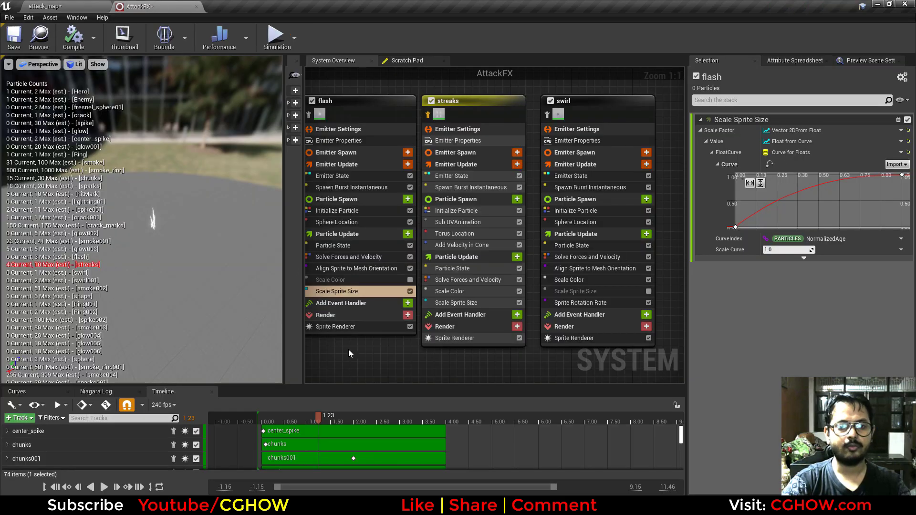
Step: Inspect the Spikes02_Mat material of the streaks emitter's Sprite Renderer and its T_Spikes02 texture, and close both
right_drag(483, 332, 495, 329)
click(496, 334)
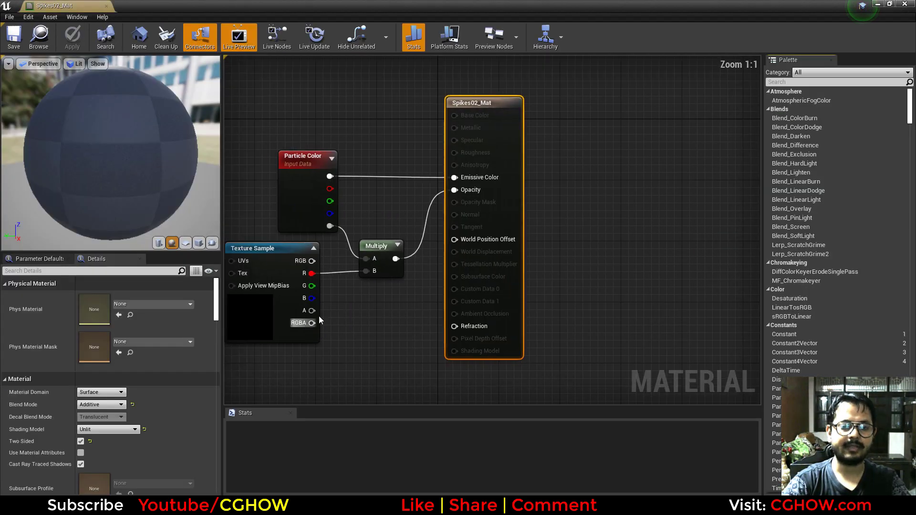
right_drag(319, 315, 454, 291)
click(373, 295)
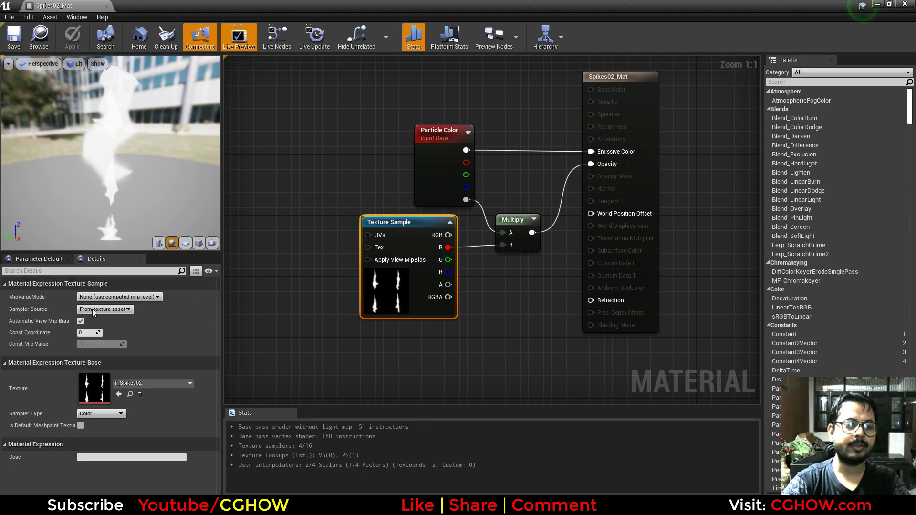
double_click(91, 384)
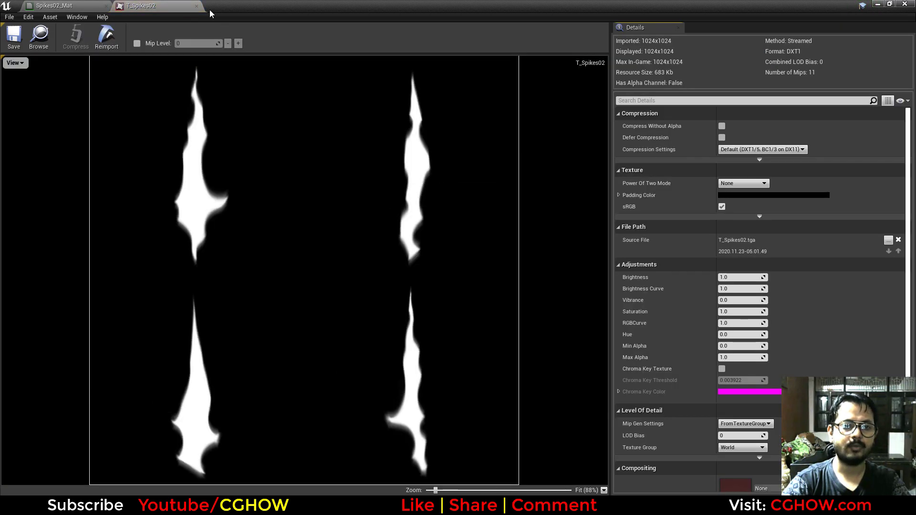
click(196, 5)
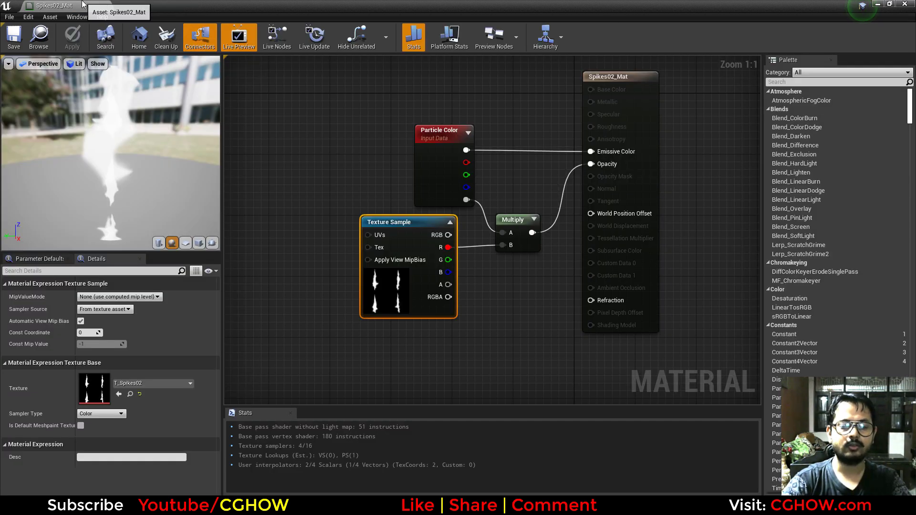
click(82, 5)
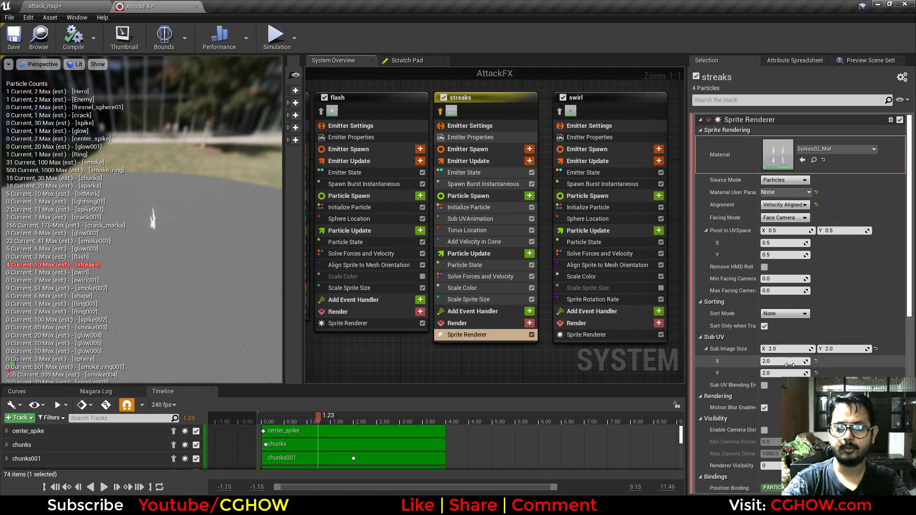
Step: Review the Spawn Burst Instantaneous, Initialize Particle, Sub UVAnimation, Torus Location and Add Velocity in Cone modules of streaks
click(472, 184)
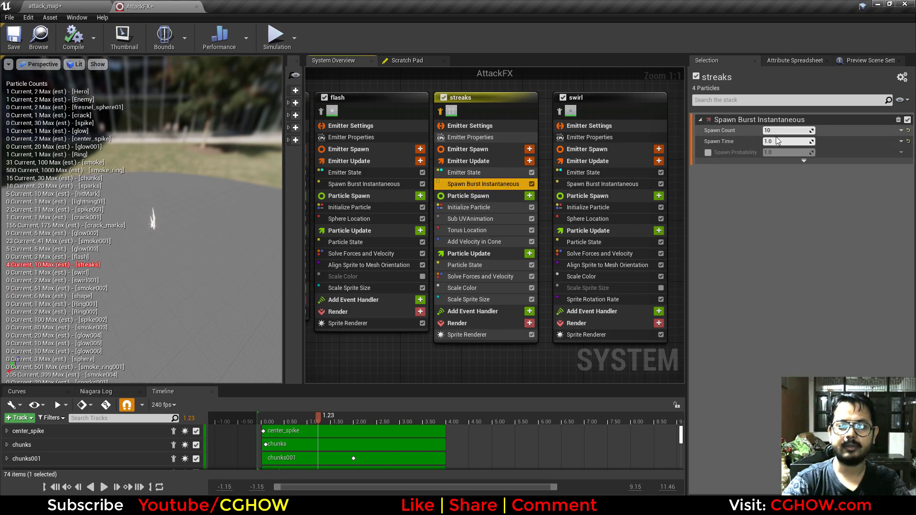
click(511, 208)
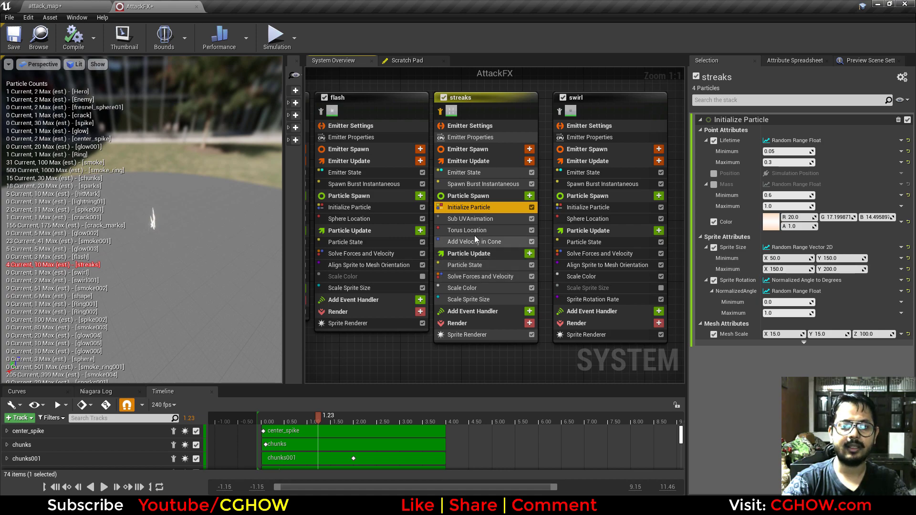
click(476, 219)
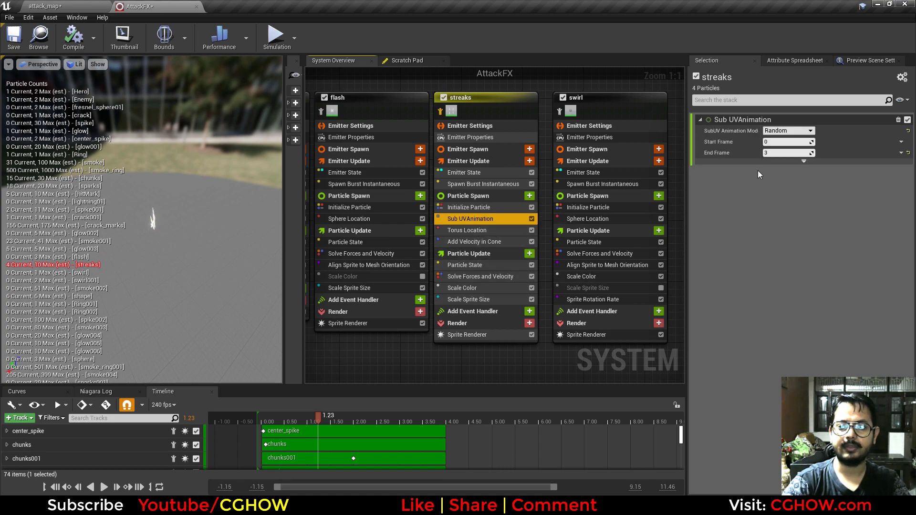
click(506, 230)
click(503, 242)
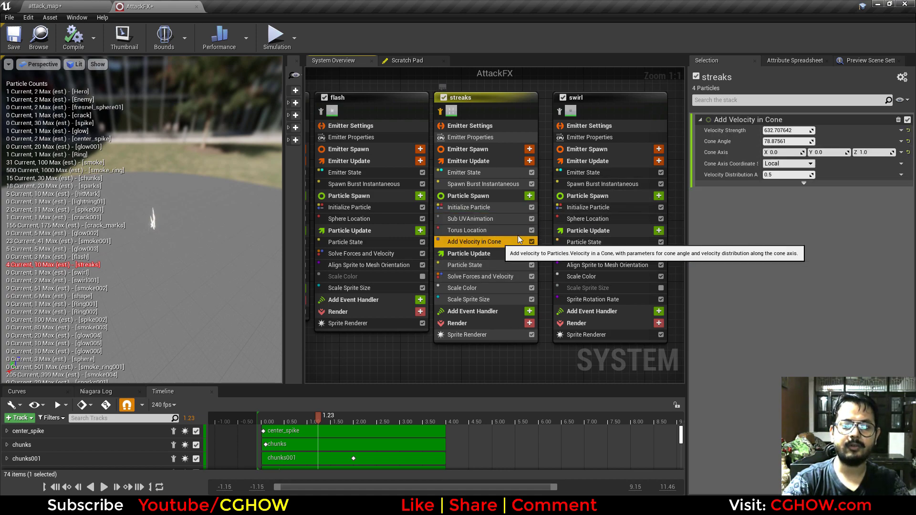
Step: Review the streaks emitter's Scale Color and Scale Sprite Size modules and scrub the timeline to preview them
click(463, 287)
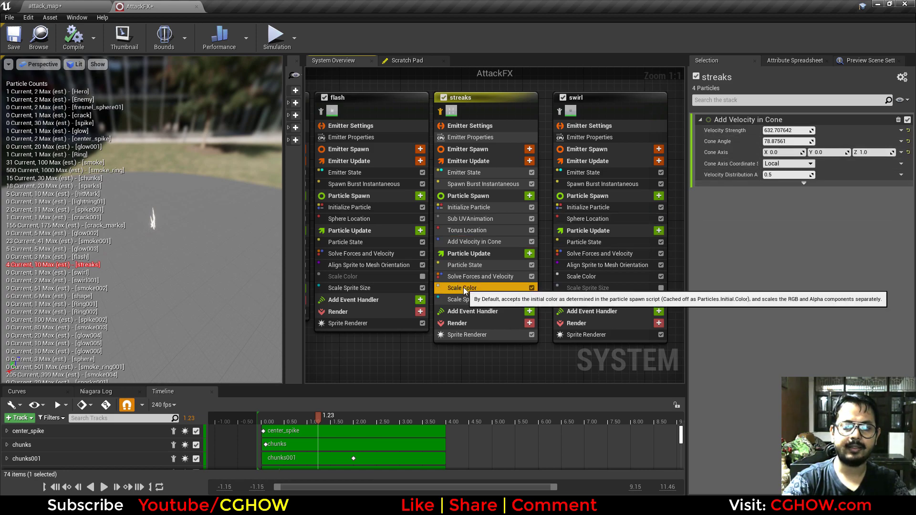
click(477, 300)
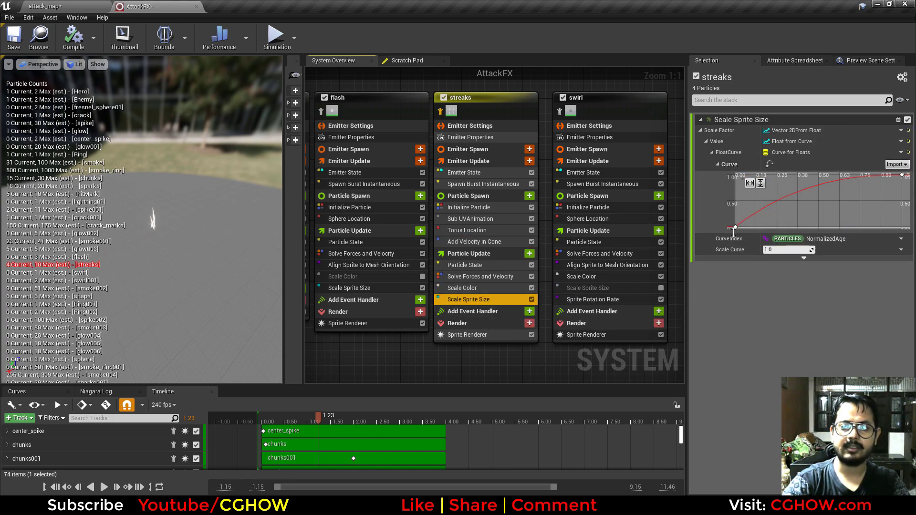
drag(290, 416, 335, 418)
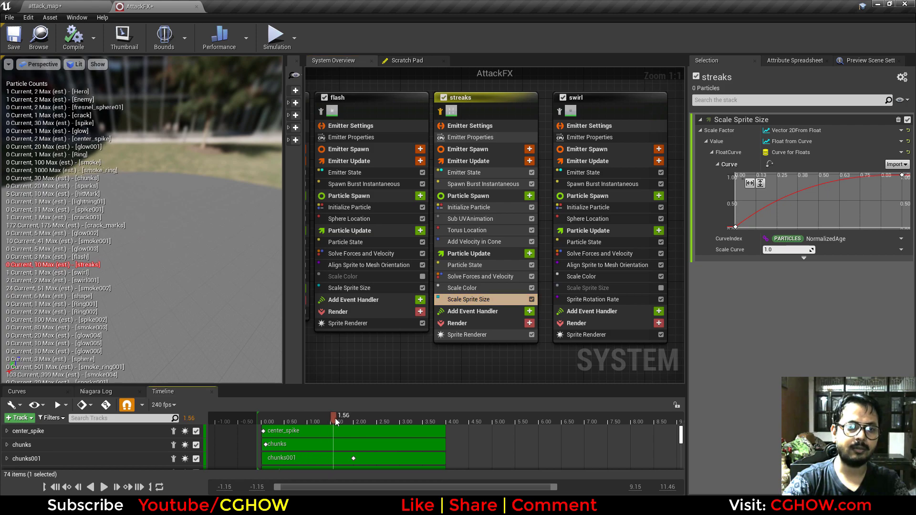
Step: Isolate the swirl emitter, scrub its preview, and play attack_map, pausing on the swirl before ending play
right_drag(572, 233, 477, 234)
click(466, 113)
mouse_move(323, 423)
mouse_down()
mouse_move(230, 423)
mouse_move(327, 421)
mouse_up()
click(46, 7)
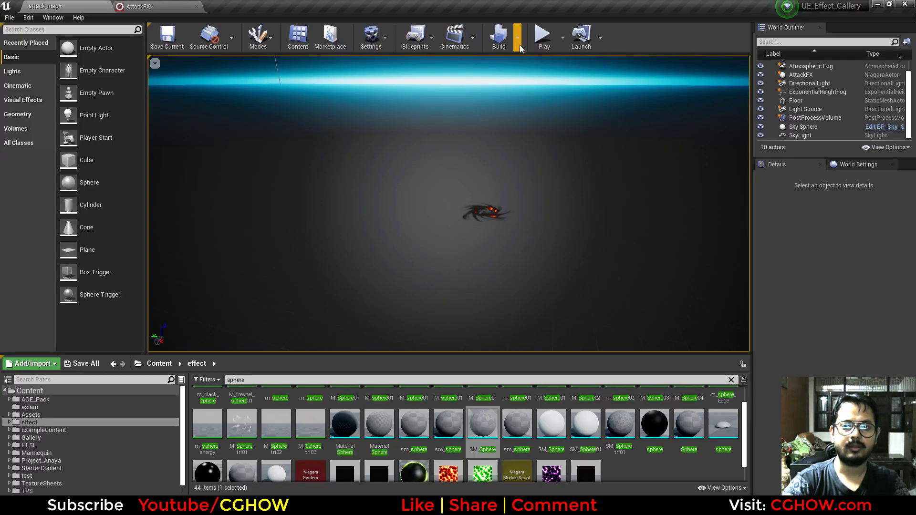
click(547, 39)
click(545, 38)
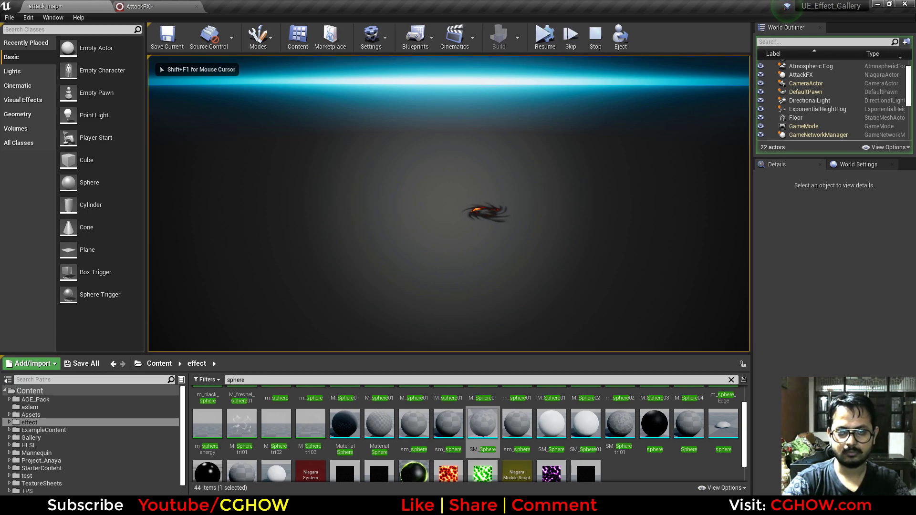
key(Escape)
Step: Run attack_map in Simulate mode, restarting it to pause while the swirl is on the ground
click(562, 38)
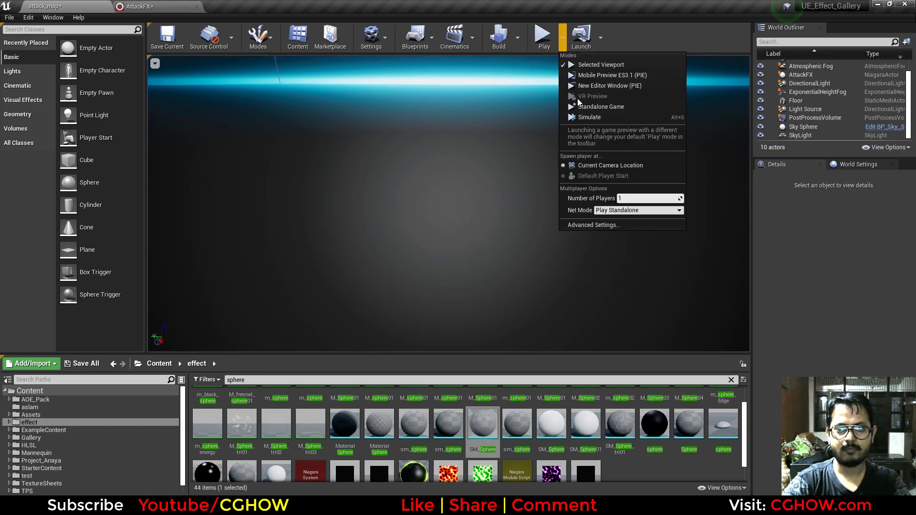
click(594, 117)
click(552, 39)
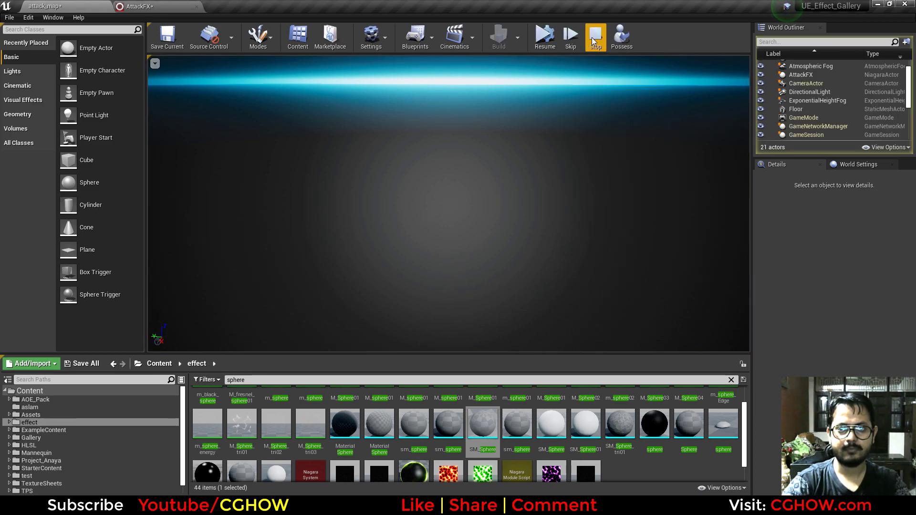
click(542, 38)
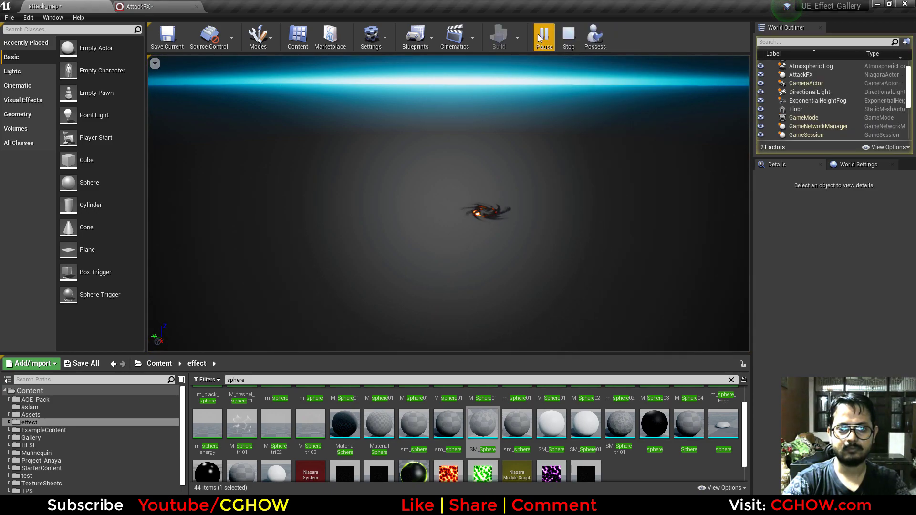
click(543, 38)
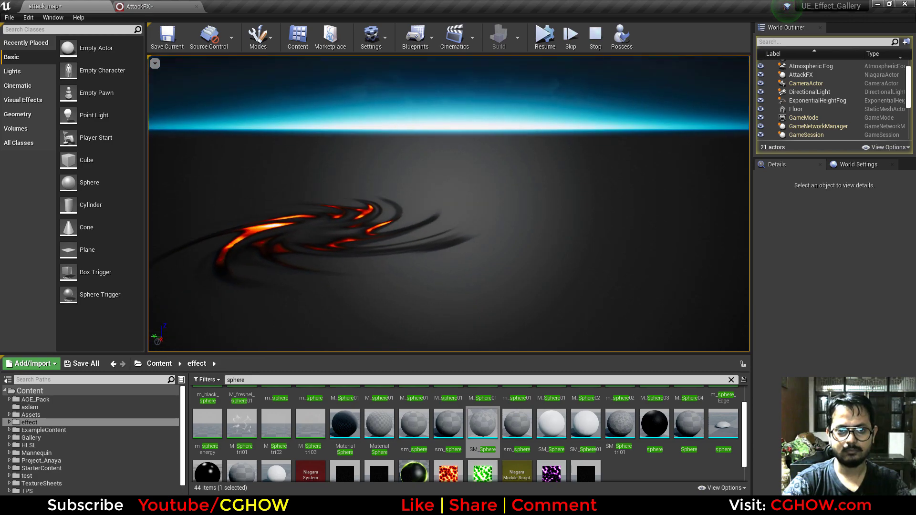
Step: Examine the paused swirl effect close up and from above in the level
key(s)
right_drag(449, 203, 435, 239)
key(w)
key(s)
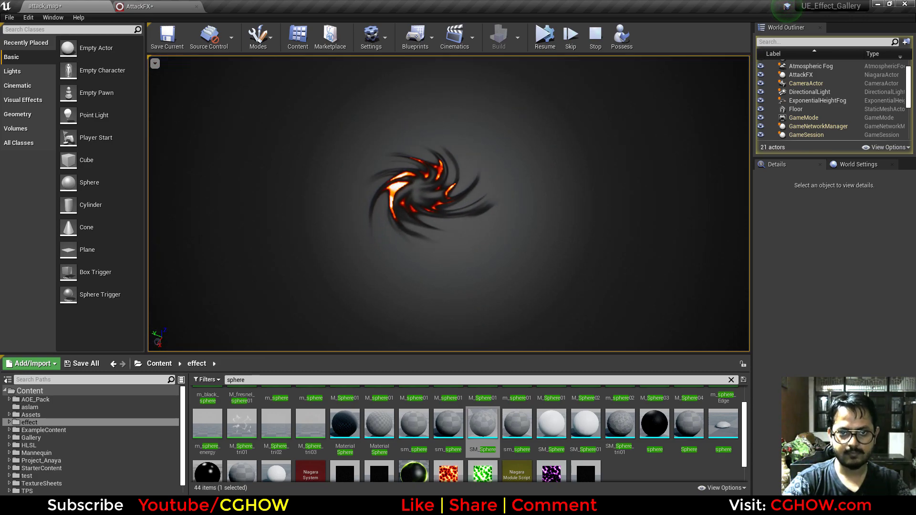
key(w)
right_drag(566, 198, 557, 185)
key(s)
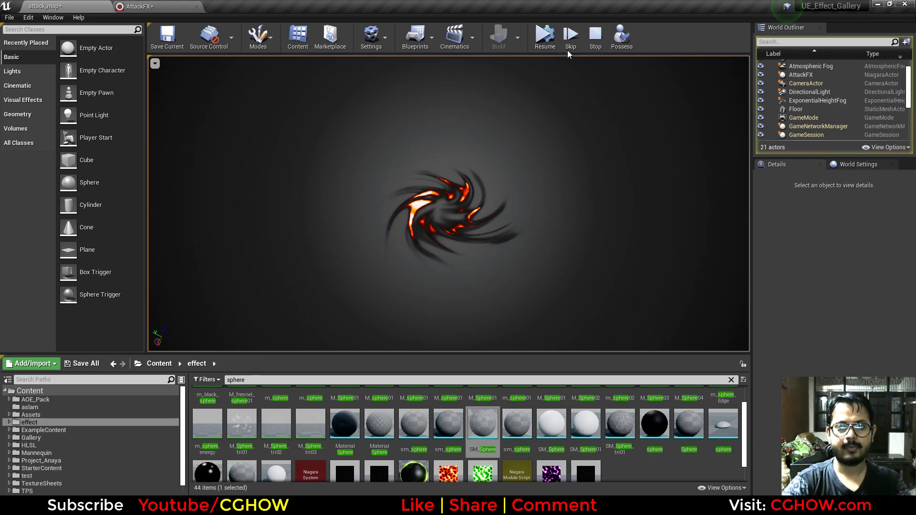
Step: Stop the paused simulation, simulate attack_map once more, end it, and return to AttackFX
click(594, 38)
click(544, 37)
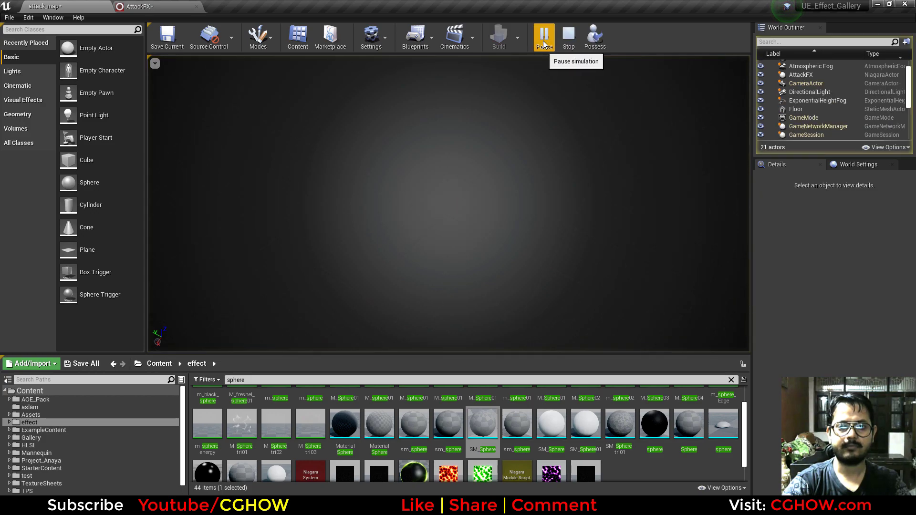
click(569, 38)
click(198, 5)
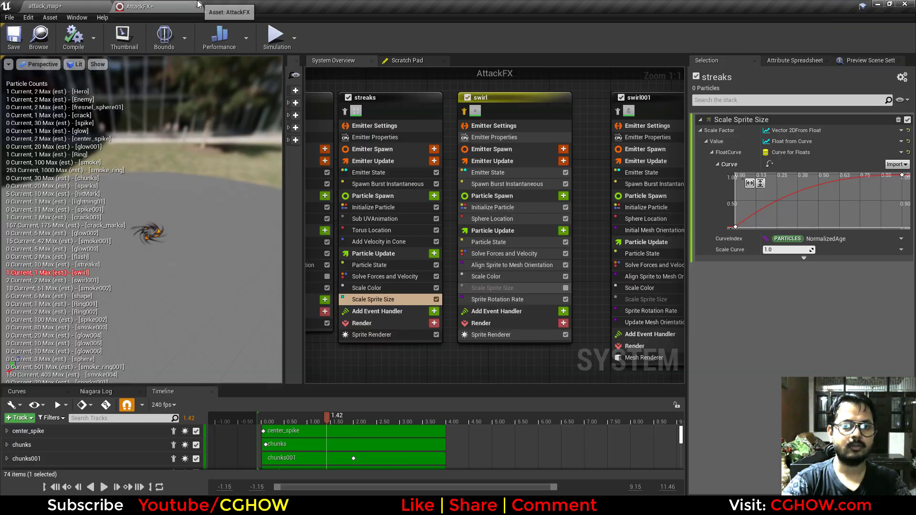
Step: Open the Swirl01_Mat material from the swirl emitter's Sprite Renderer
right_drag(465, 366, 422, 354)
click(443, 335)
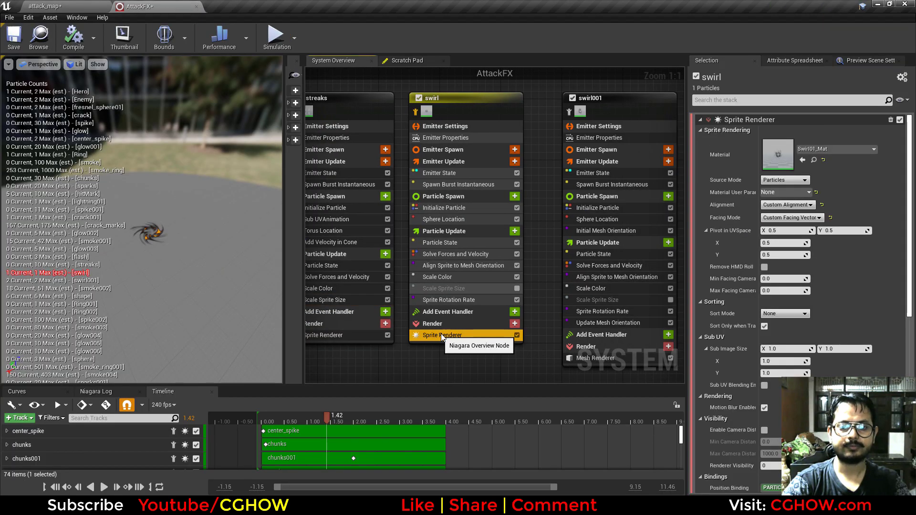
double_click(785, 158)
Step: Inspect the T_Swirl01 texture used by the Texture Sample in the Swirl01_Mat graph, then close the texture
right_drag(234, 355, 502, 330)
scroll(468, 317, down, 2)
right_drag(366, 320, 510, 315)
click(593, 312)
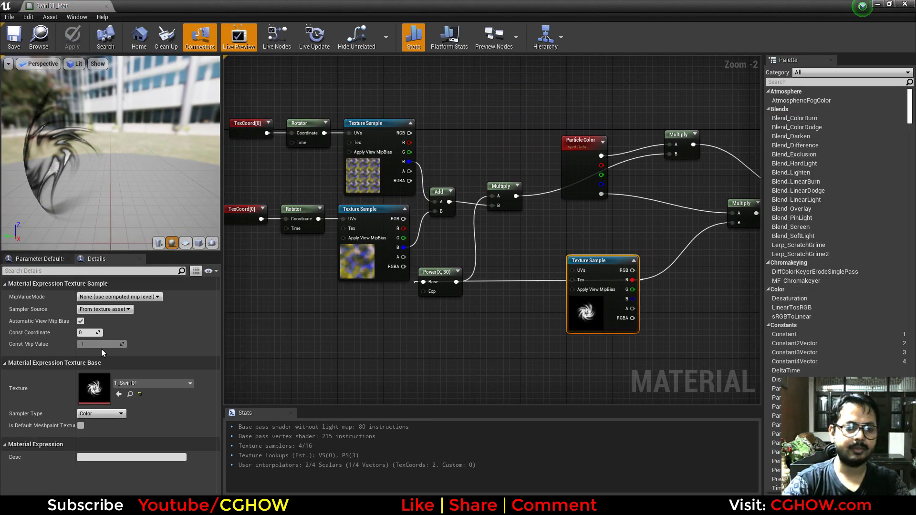
double_click(96, 394)
middle_click(152, 2)
Step: Preview the noise Add node on a plane mesh, followed by the Multiply node it feeds
right_drag(324, 283, 406, 301)
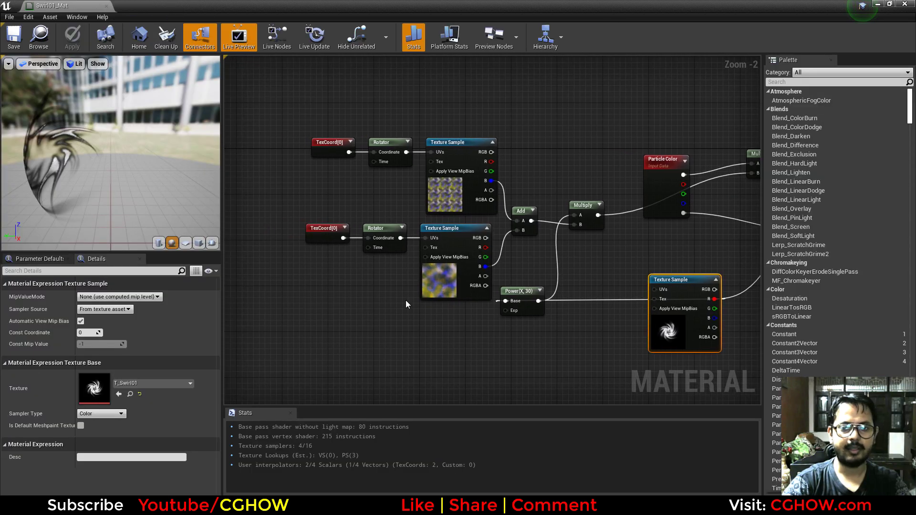
click(519, 212)
key(space)
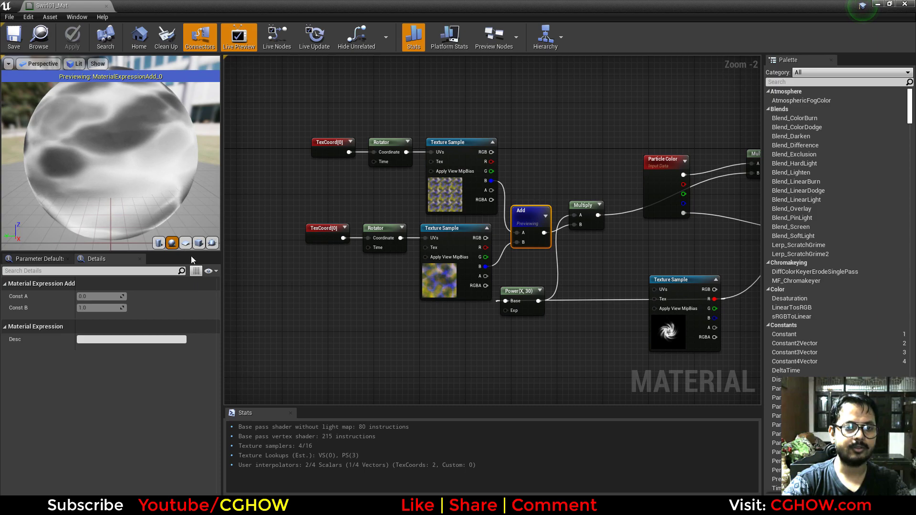
click(185, 243)
scroll(552, 269, up, 2)
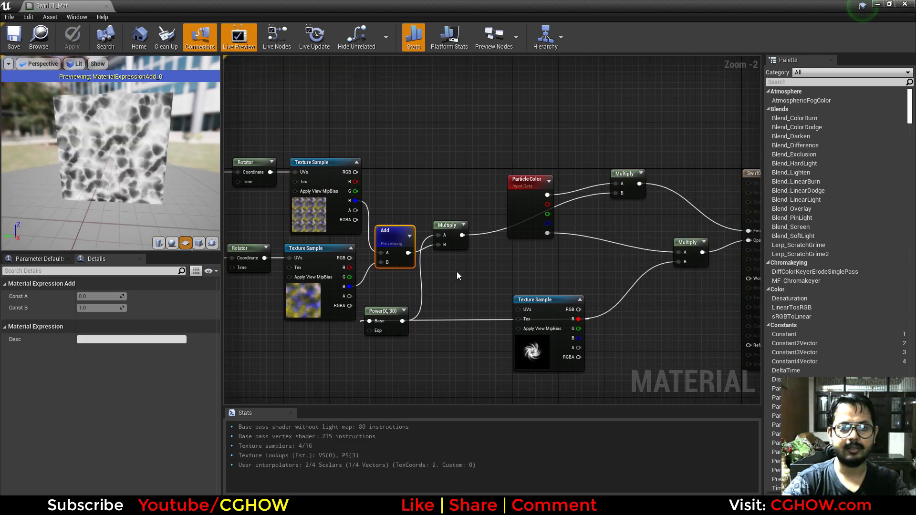
click(441, 210)
key(space)
Step: Stop the Multiply node preview, check the swirl Texture Sample feeding Opacity, and close Swirl01_Mat
right_drag(656, 223, 489, 246)
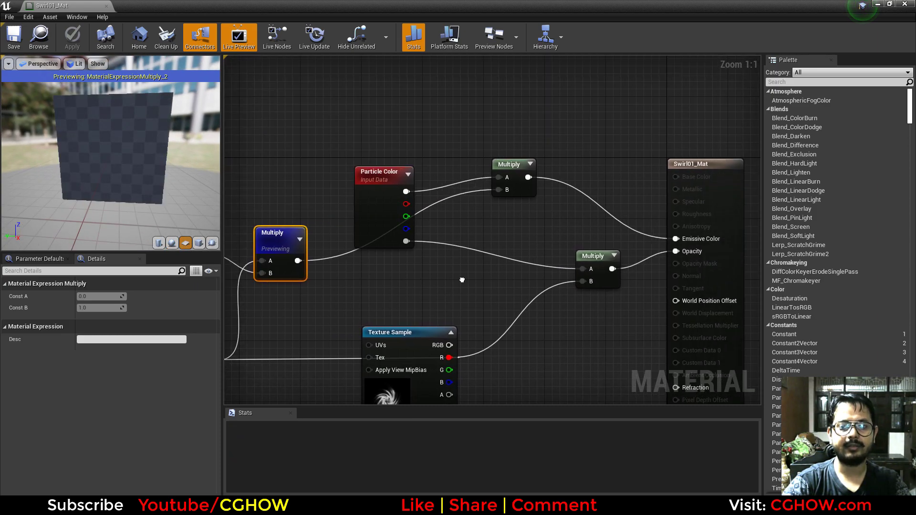
right_drag(317, 247, 337, 171)
key(space)
click(383, 331)
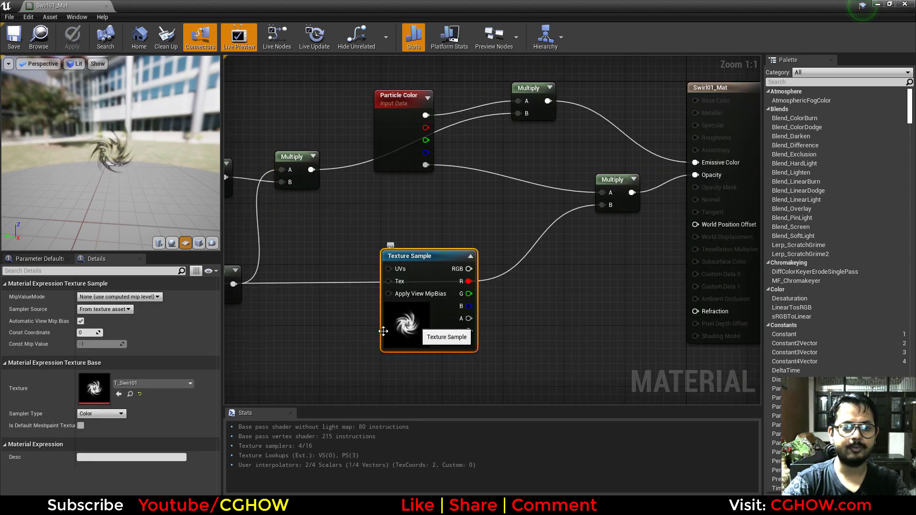
right_drag(575, 256, 603, 247)
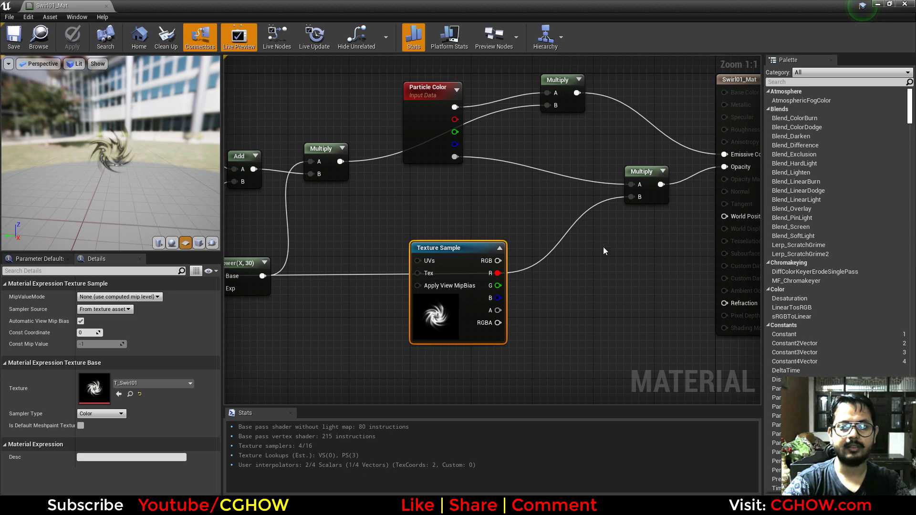
middle_click(62, 3)
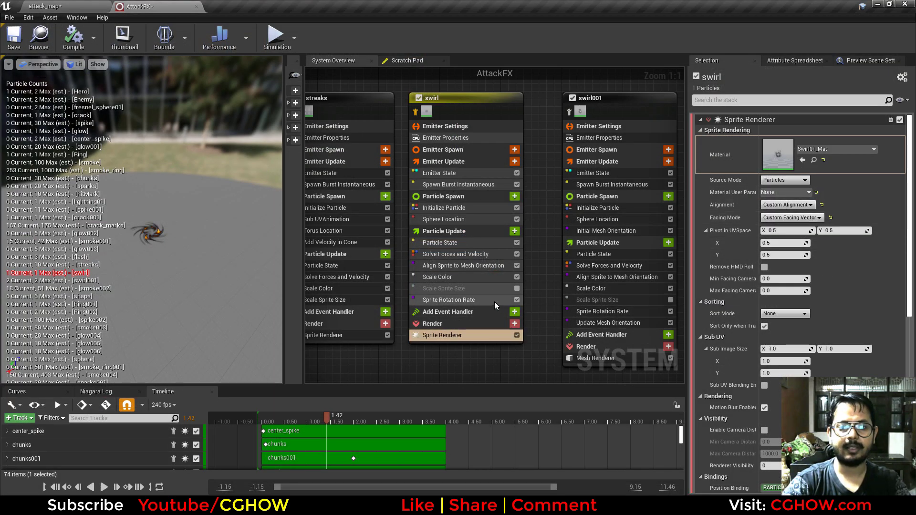
Step: Review the swirl emitter's spawn burst, Initialize Particle, mesh alignment, Scale Color and Sprite Rotation Rate settings while scrubbing the timeline
click(470, 267)
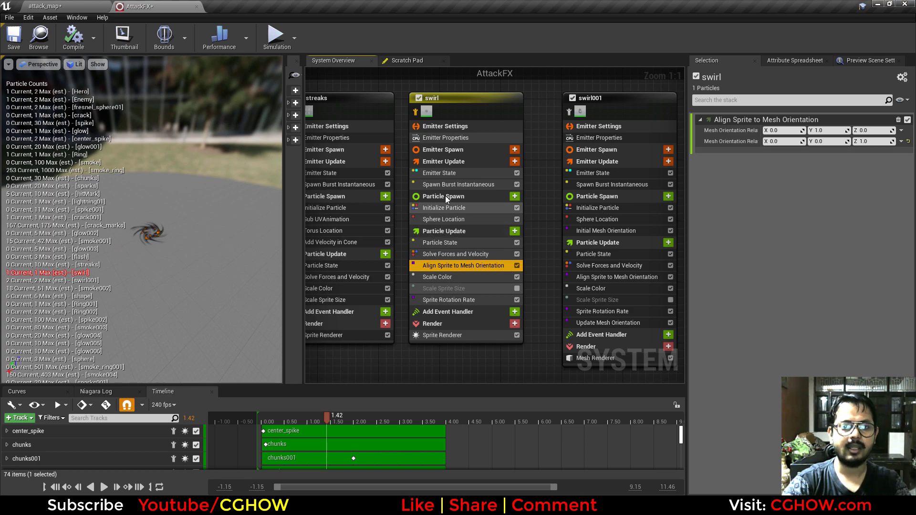
click(451, 185)
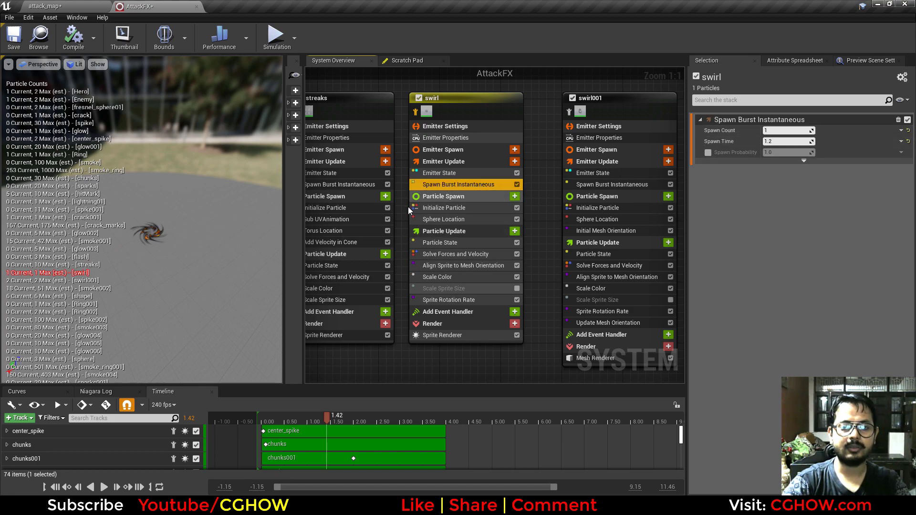
click(441, 208)
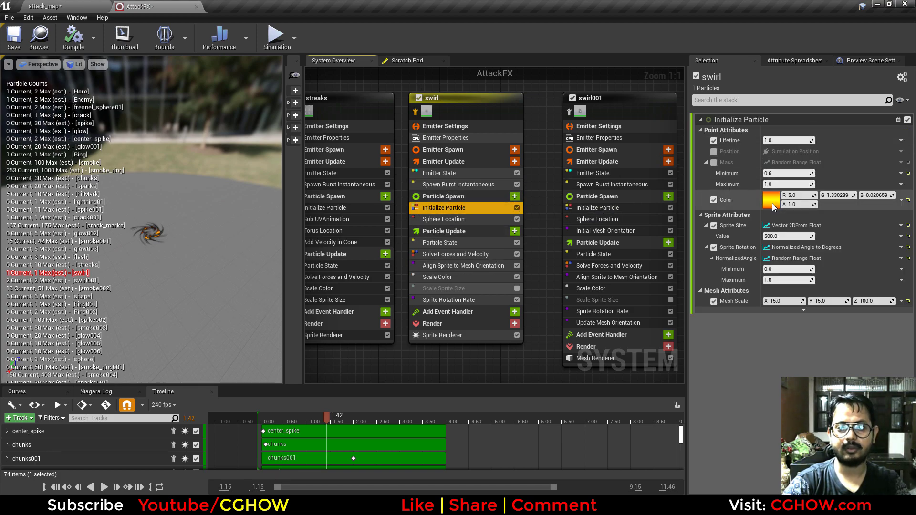
click(453, 265)
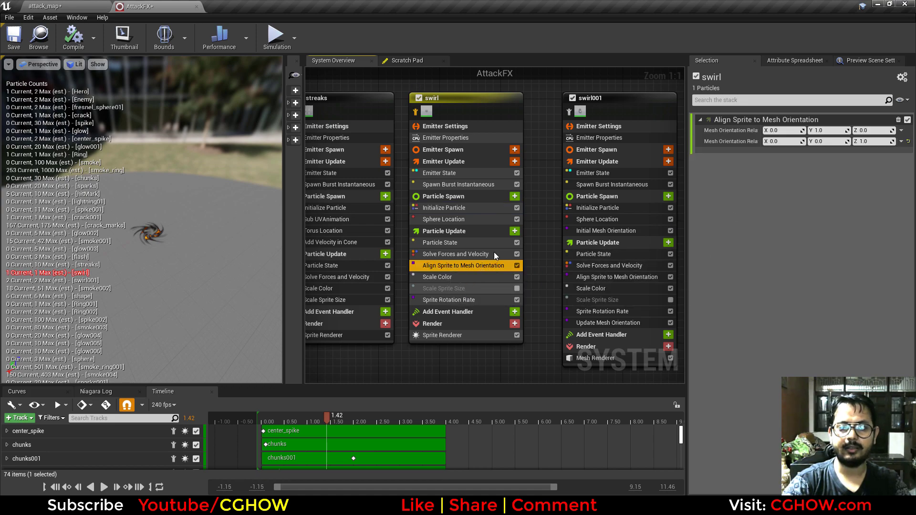
click(454, 275)
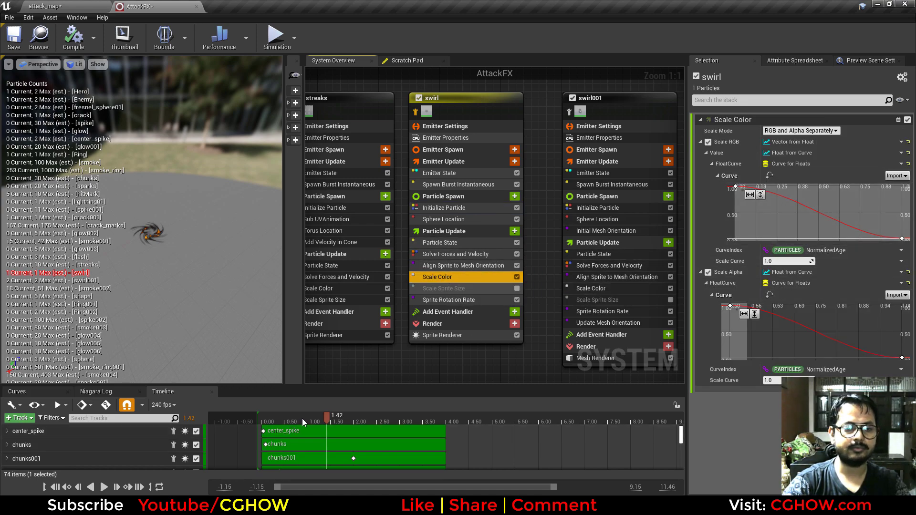
click(477, 300)
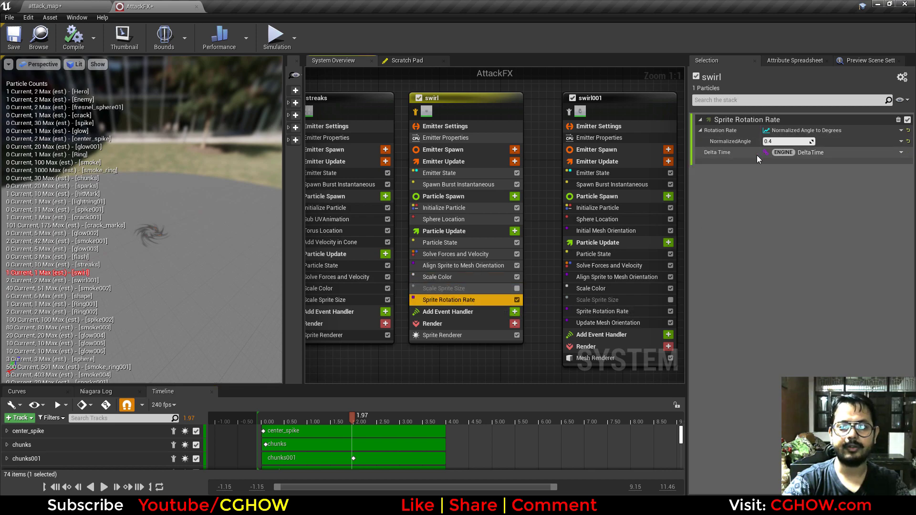
drag(284, 419, 354, 422)
Step: Select the swirl001 emitter, scrub its effect, simulate attack_map once, end it, and return to AttackFX
right_drag(523, 366, 373, 368)
click(420, 114)
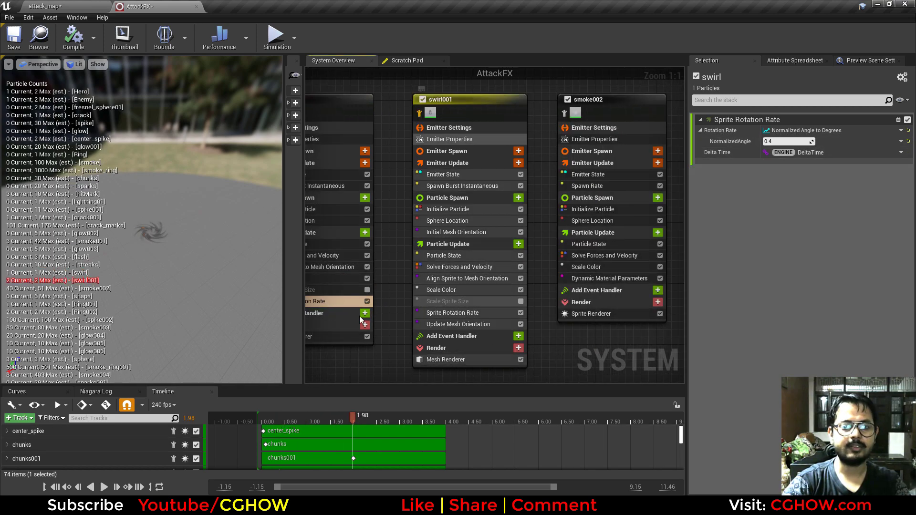
drag(279, 418, 330, 420)
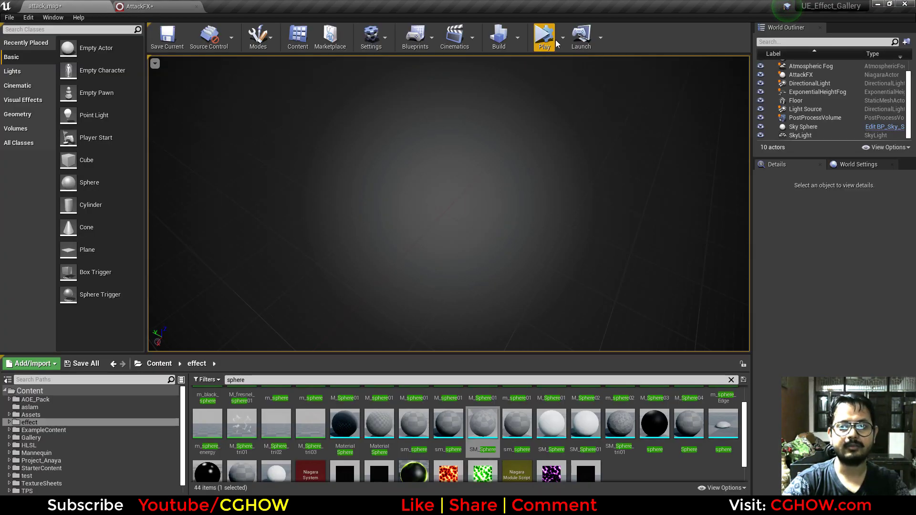
click(544, 37)
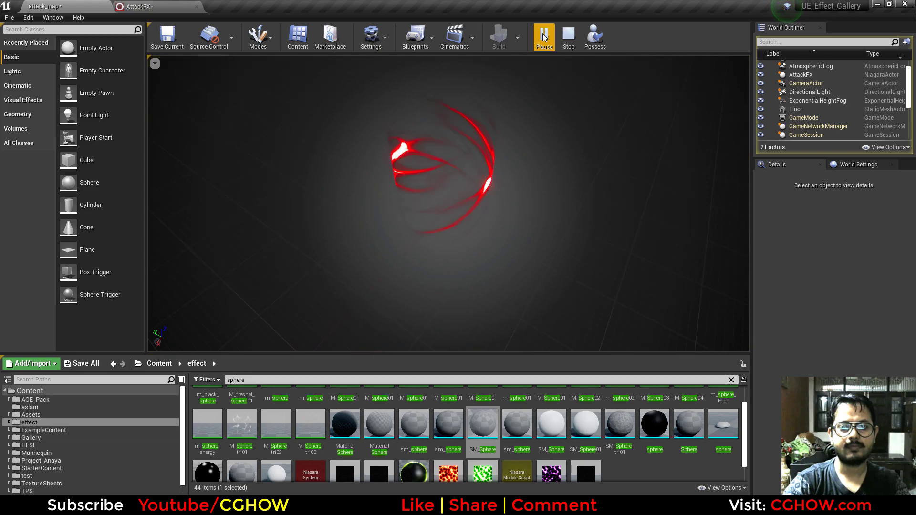
click(575, 42)
click(149, 5)
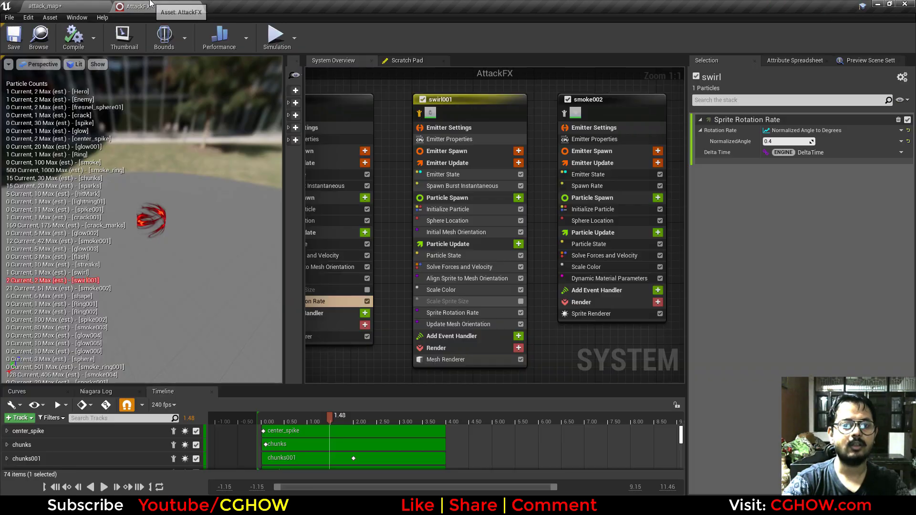
Step: Open the Sm_Cyl_twisted01 mesh from swirl001's Mesh Renderer, examine its shape, and close it
click(446, 359)
double_click(780, 163)
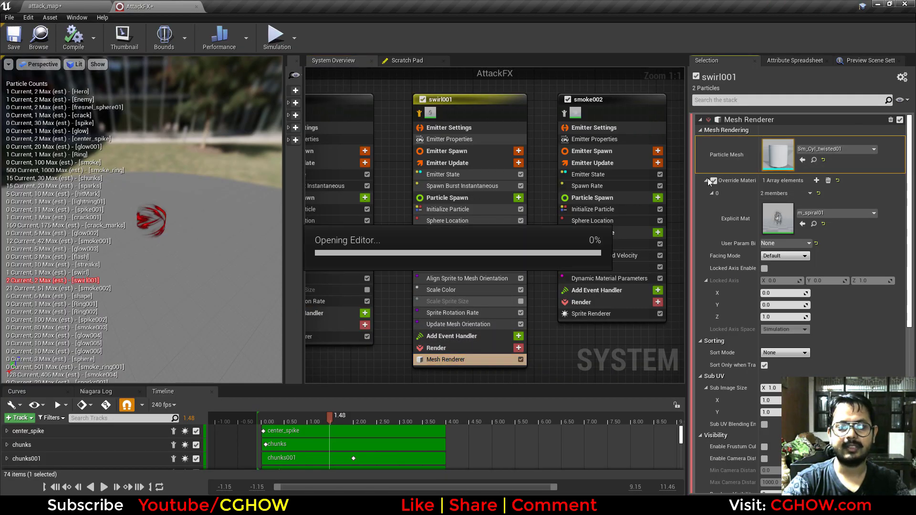
scroll(319, 301, up, 6)
alt+drag(319, 302, 422, 351)
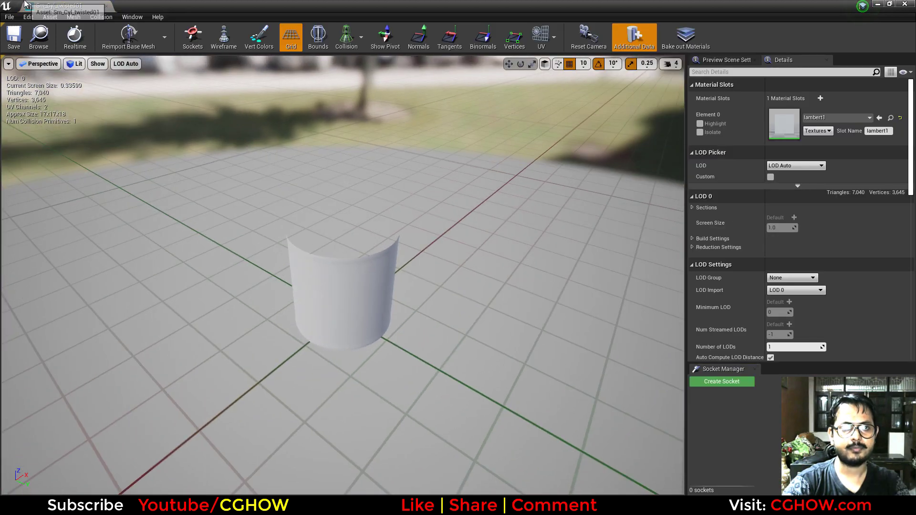
click(106, 6)
Step: Open swirl001's m_spiral01 override material, show it on a plane, and look over its texture and mask nodes
double_click(779, 220)
scroll(272, 284, down, 3)
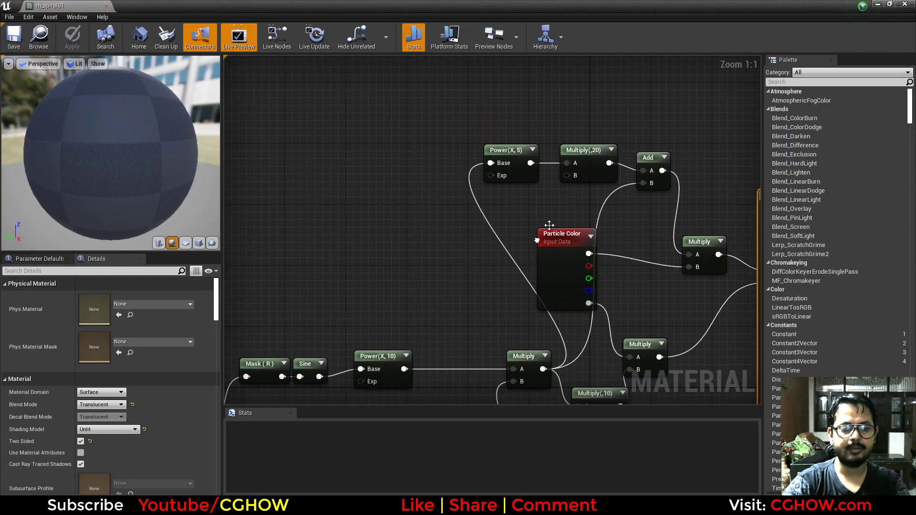
right_drag(272, 284, 374, 113)
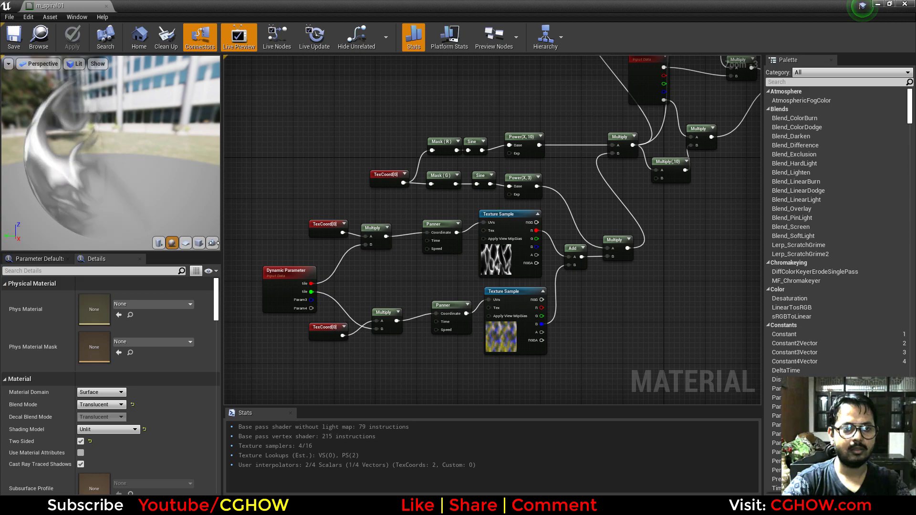
click(185, 242)
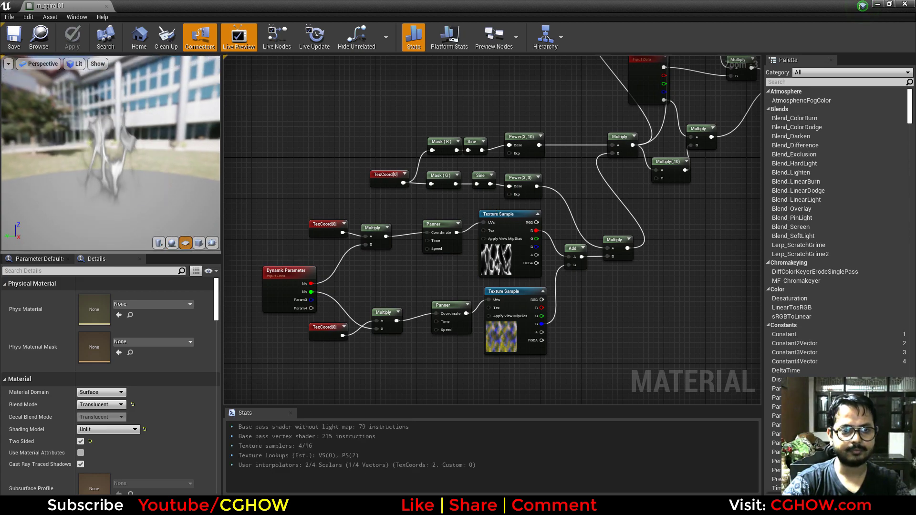
scroll(480, 332, up, 1)
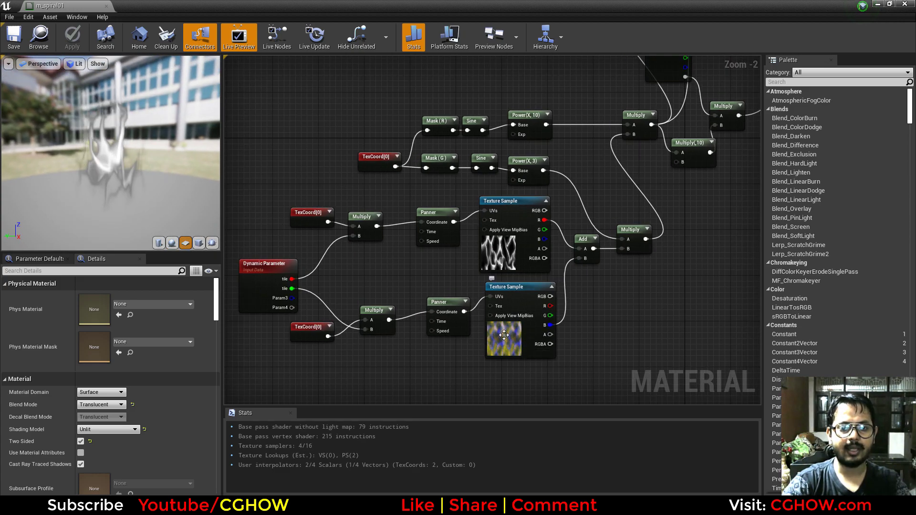
right_drag(568, 282, 568, 296)
Step: Preview the T_Aura and T_Noise01 Texture Samples in m_spiral01, plus the Add node combining them
click(528, 231)
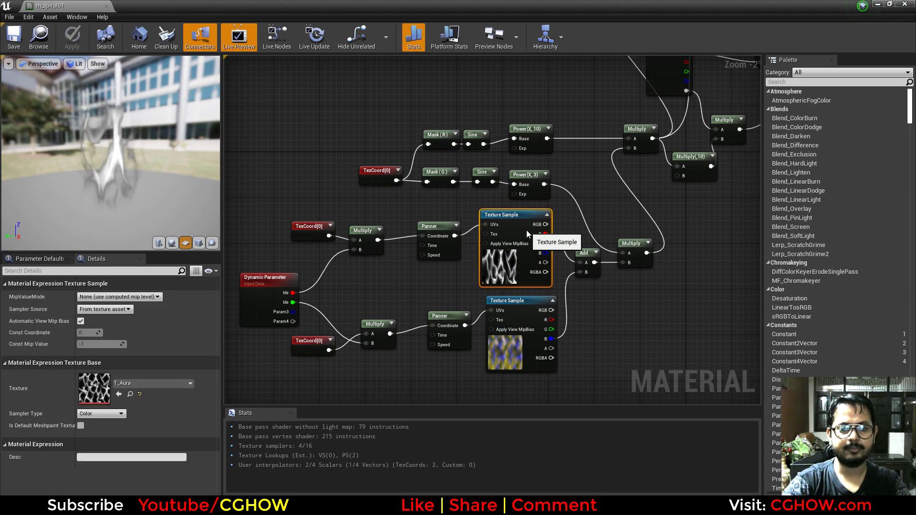
key(space)
click(522, 367)
key(space)
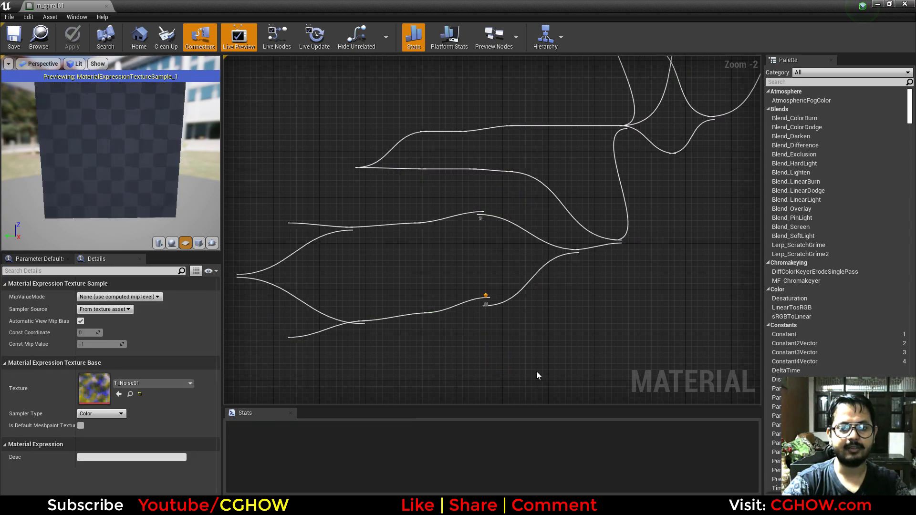
right_drag(597, 324, 554, 365)
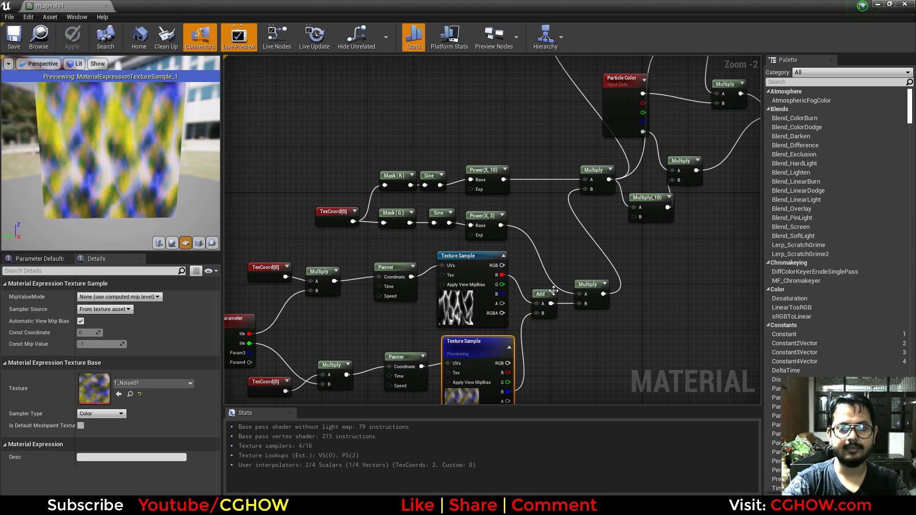
click(543, 301)
key(space)
Step: Preview the vertical and horizontal gradient masks from the Power(X, 3) and Power(X, 10) nodes
right_drag(495, 213, 464, 234)
click(464, 233)
key(space)
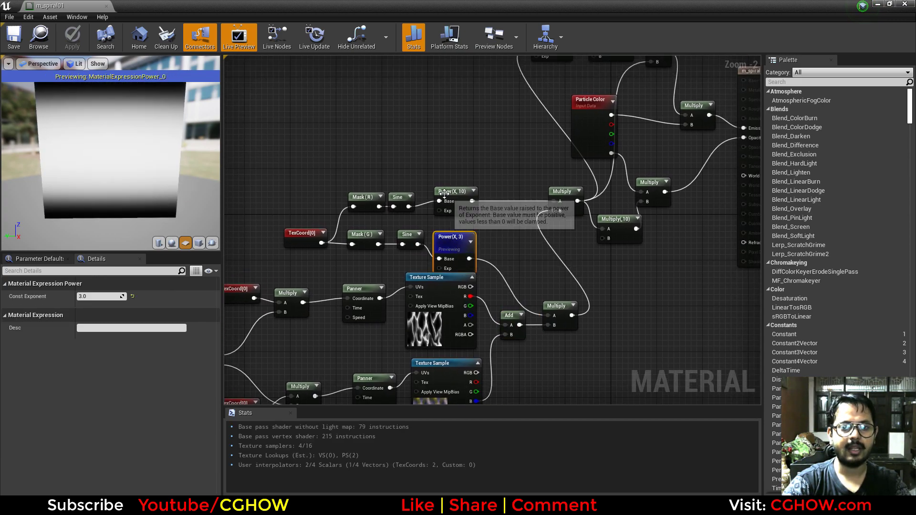
click(449, 192)
key(space)
Step: Preview the two Multiply nodes that mask the combined aura texture, and examine the result from another angle
right_drag(544, 298, 530, 271)
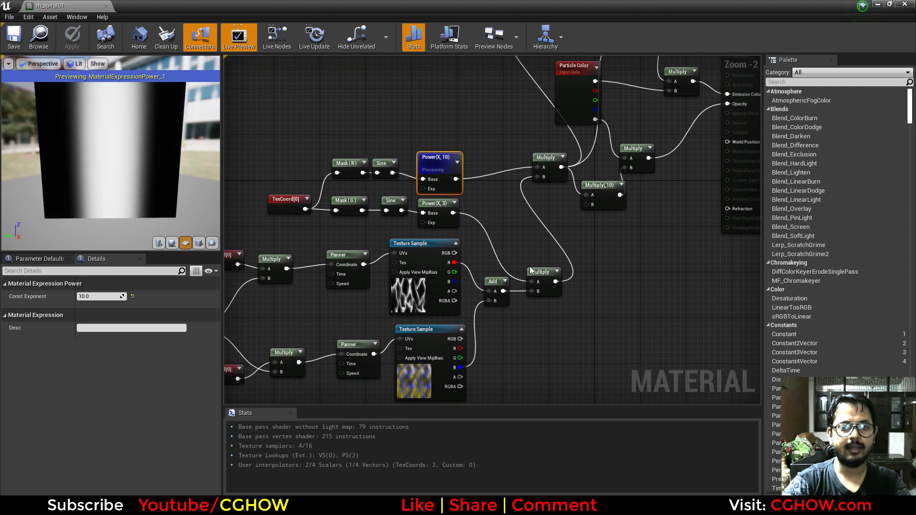
click(542, 272)
key(space)
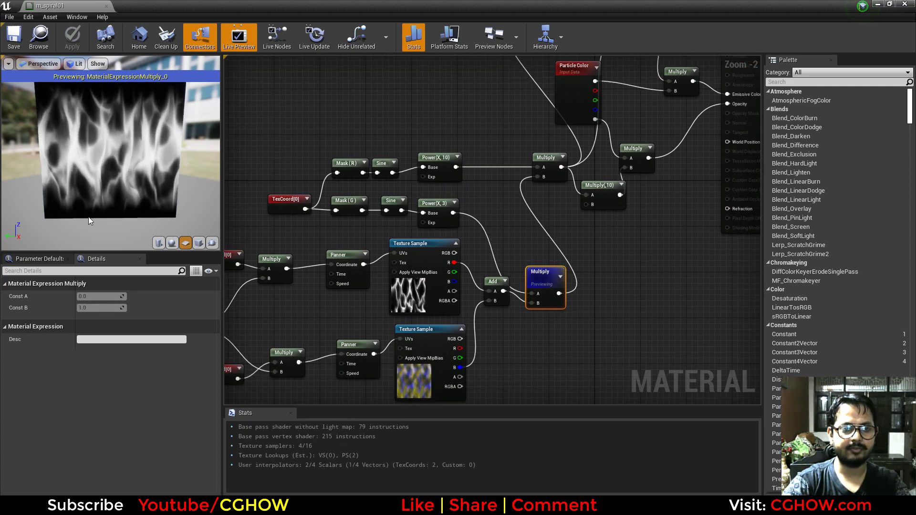
right_drag(549, 174, 515, 195)
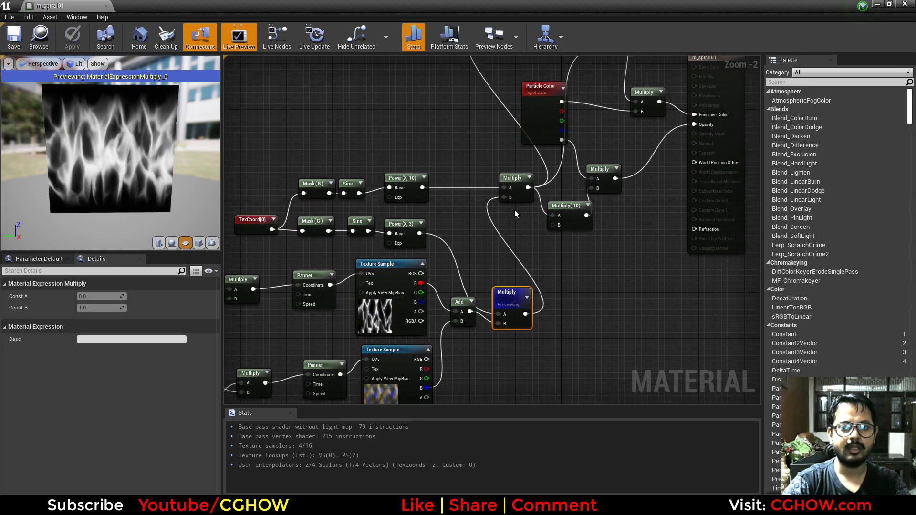
click(516, 195)
key(space)
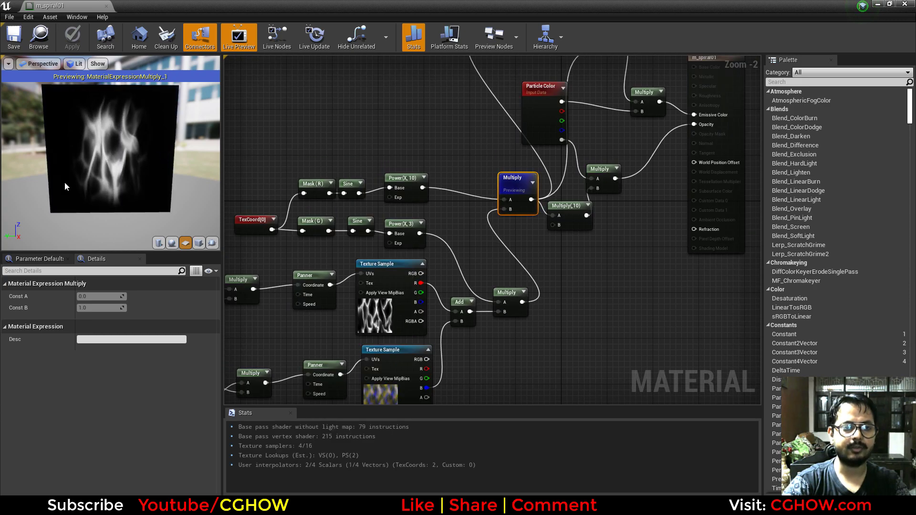
drag(139, 175, 182, 176)
right_drag(542, 184, 504, 279)
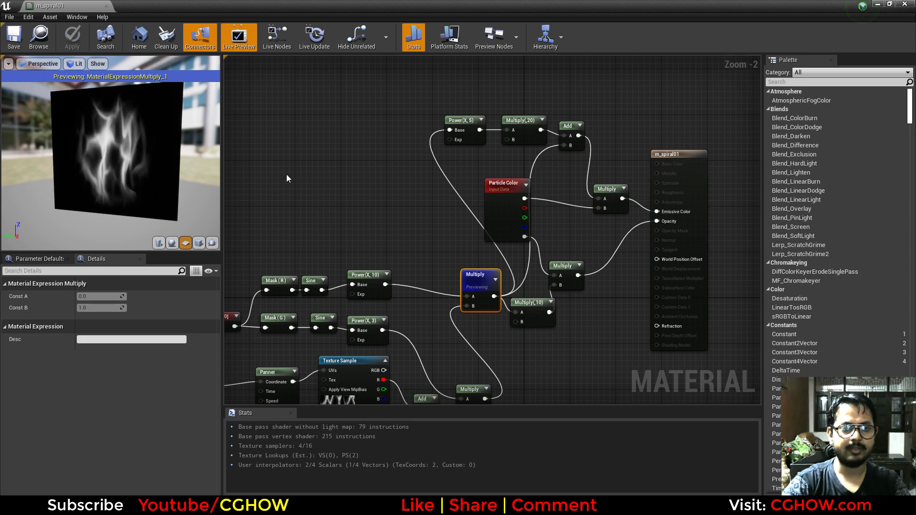
Step: Close m_spiral01 and review swirl001's Spawn Burst Instantaneous, Initialize Particle, Sphere Location and Initial Mesh Orientation settings
middle_click(68, 2)
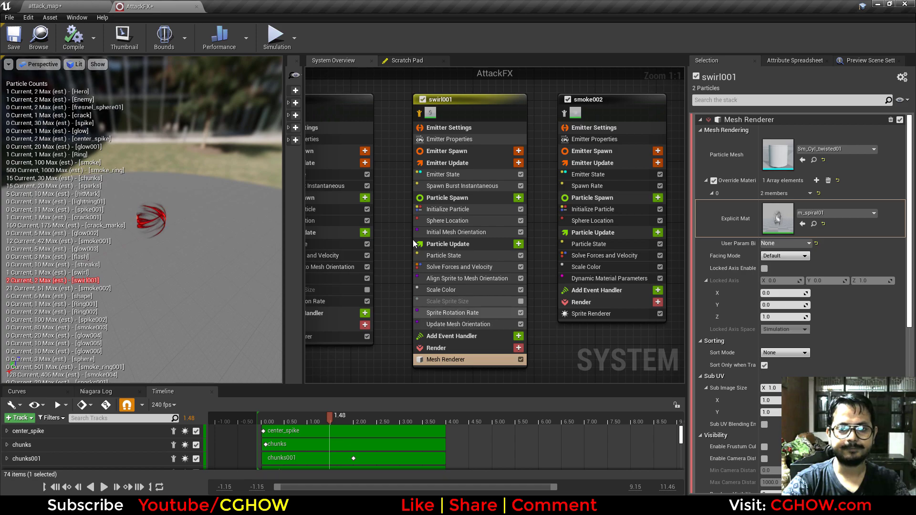
click(496, 187)
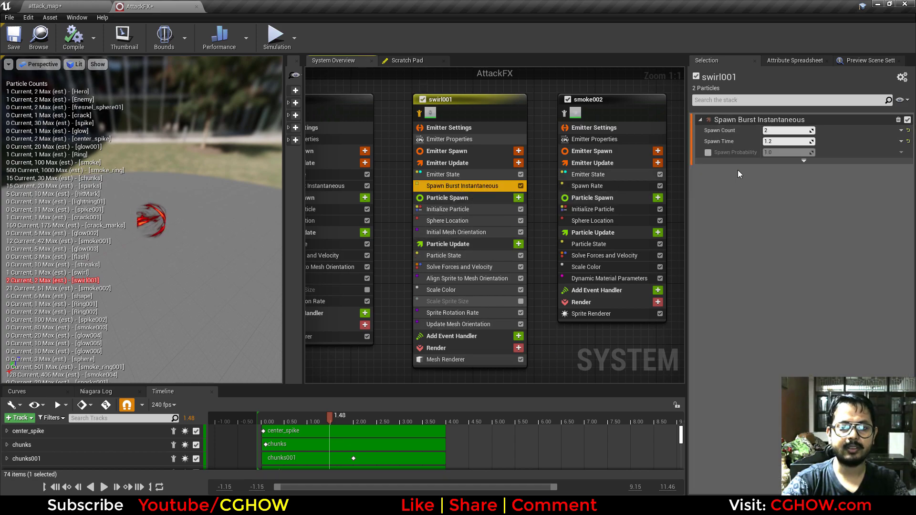
click(471, 207)
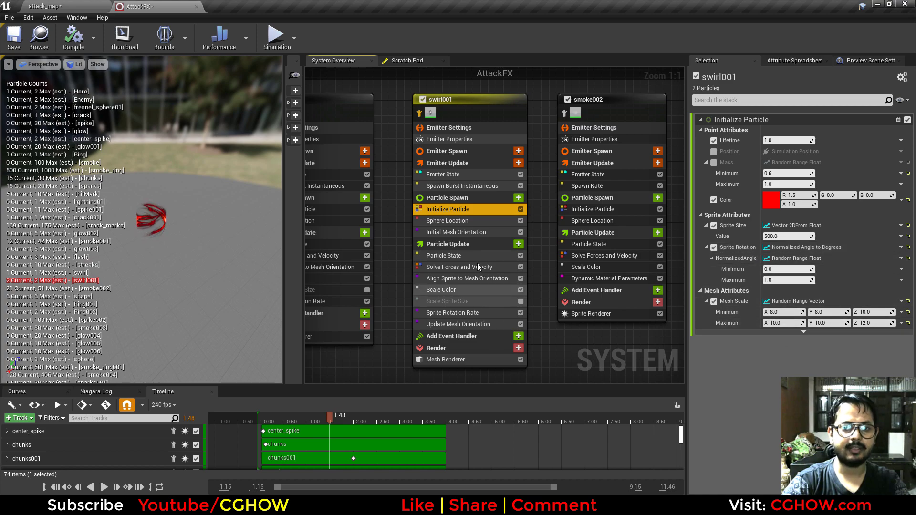
click(472, 220)
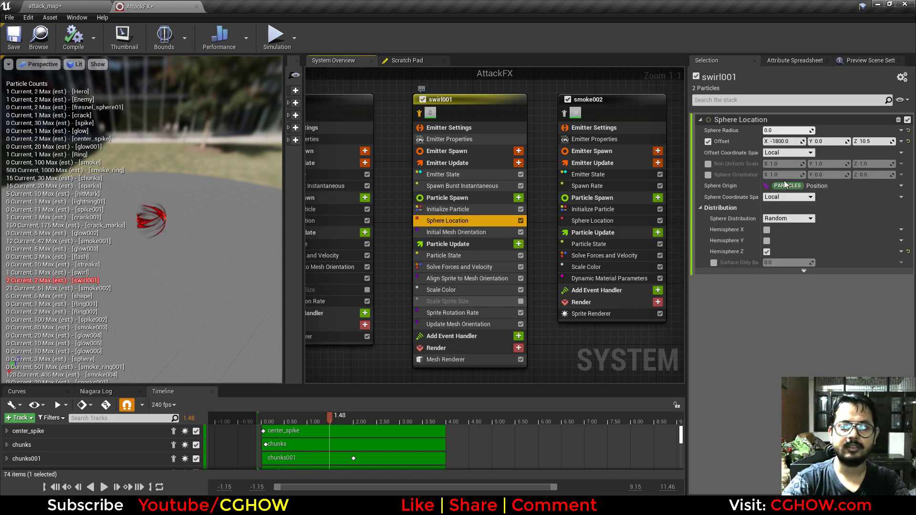
click(469, 233)
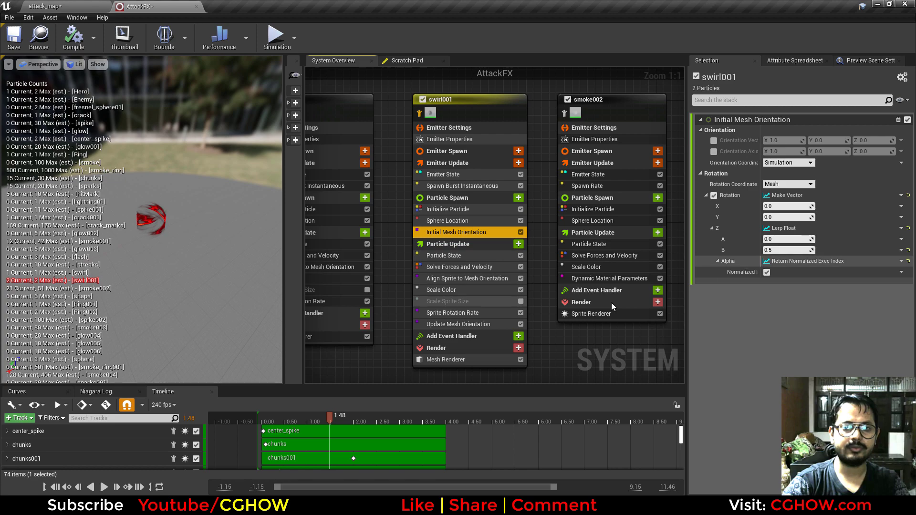
Step: Disable swirl001's Align Sprite to Mesh Orientation module, and review its Scale Color curves while scrubbing the timeline
click(449, 280)
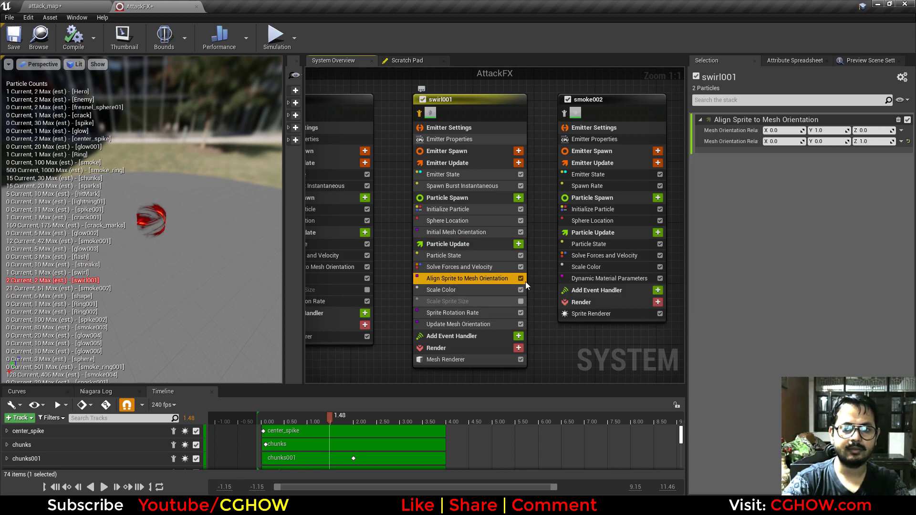
click(521, 279)
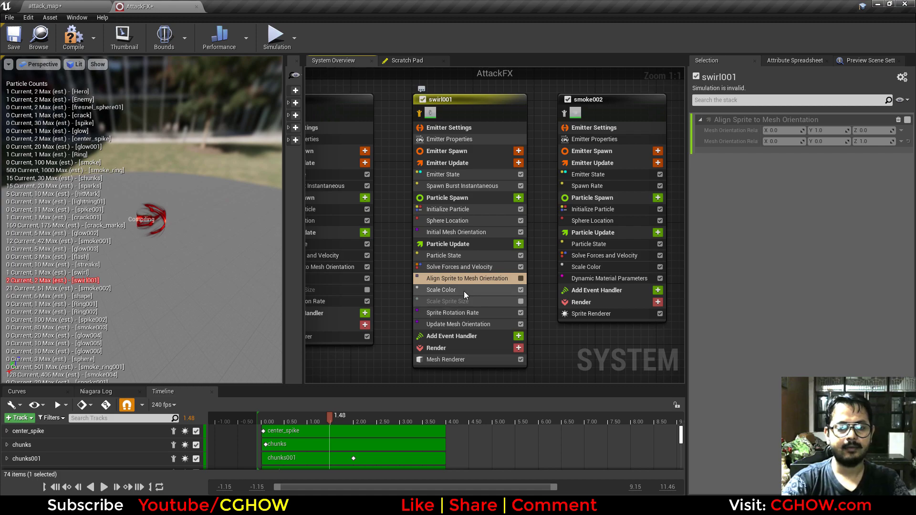
click(494, 289)
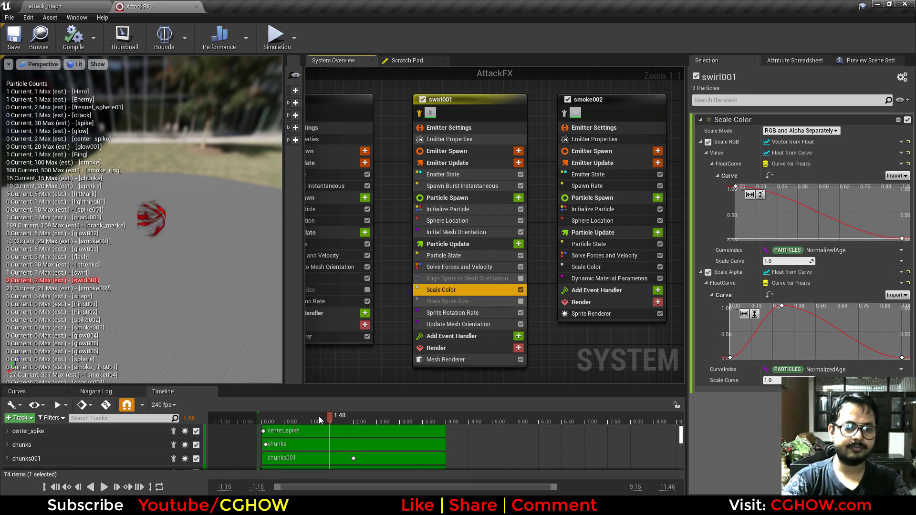
drag(319, 416, 376, 425)
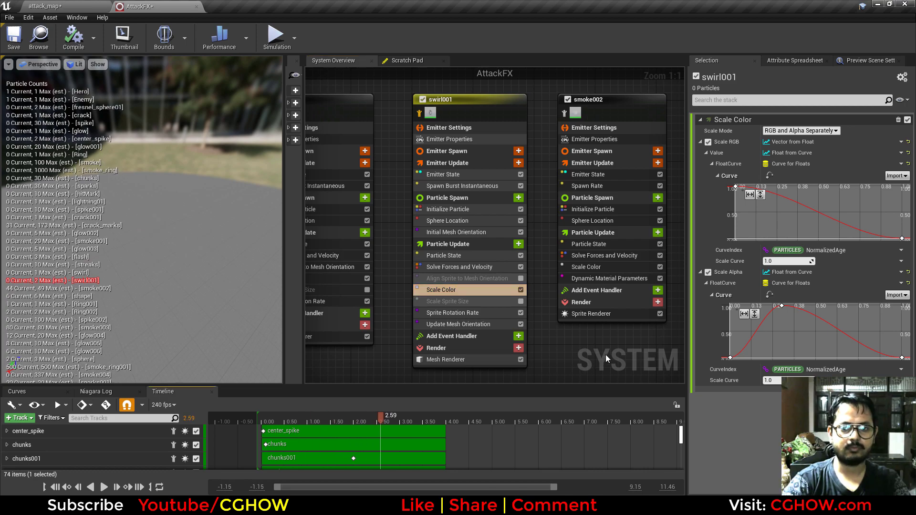
Step: Isolate the smoke002 emitter, glance at the effect playing in attack_map, and return to the AttackFX system
right_drag(605, 354, 464, 357)
click(428, 109)
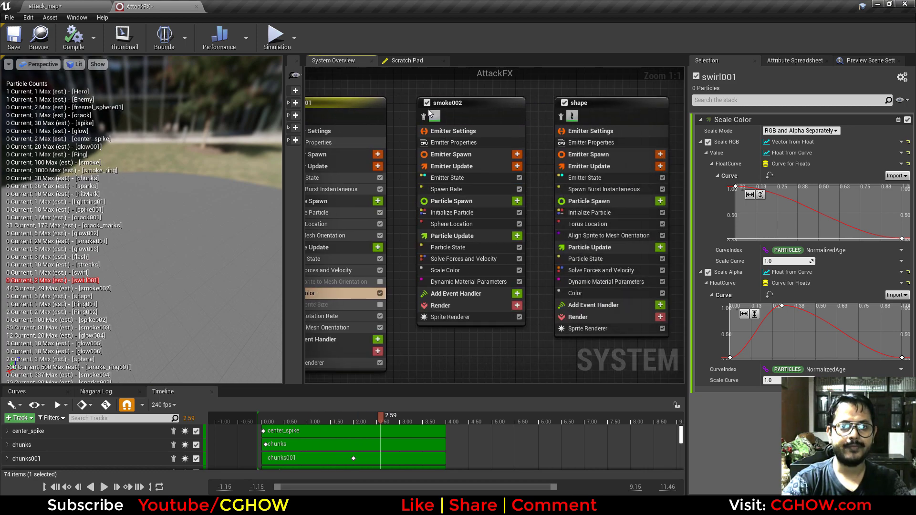
click(73, 5)
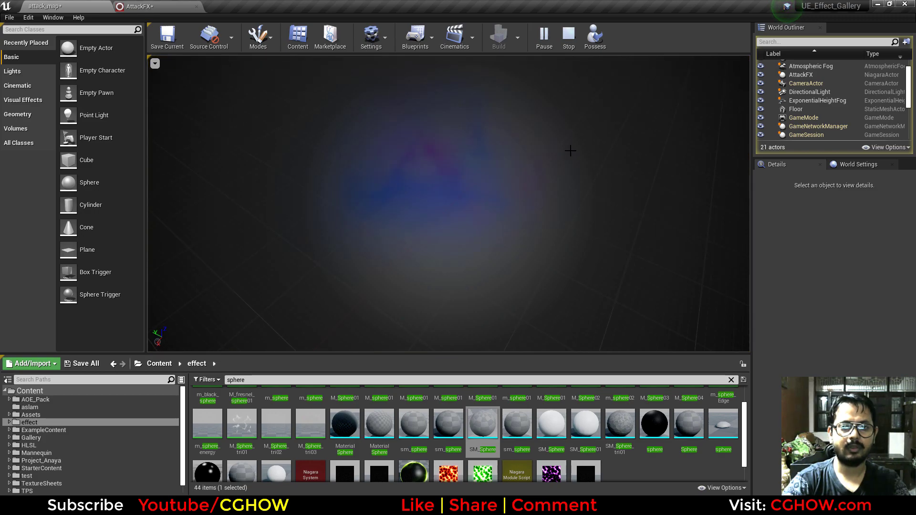
click(138, 6)
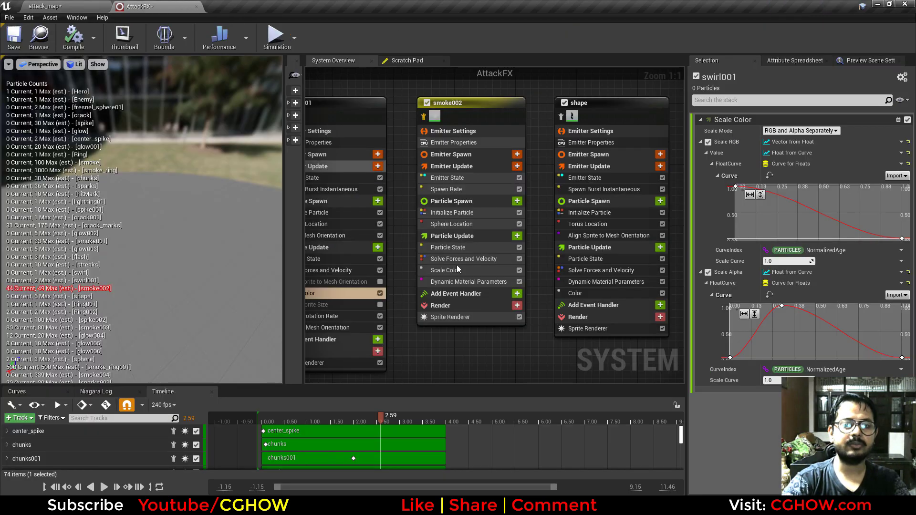
right_drag(499, 364, 475, 374)
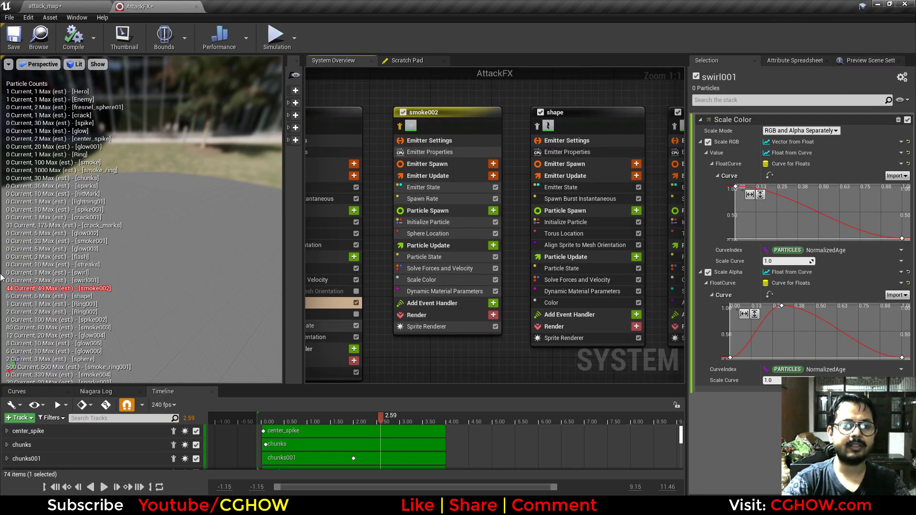
Step: Open the m_smoke01 material from smoke002's Sprite Renderer, show it on a plane, and preview its Power node
click(430, 328)
double_click(769, 161)
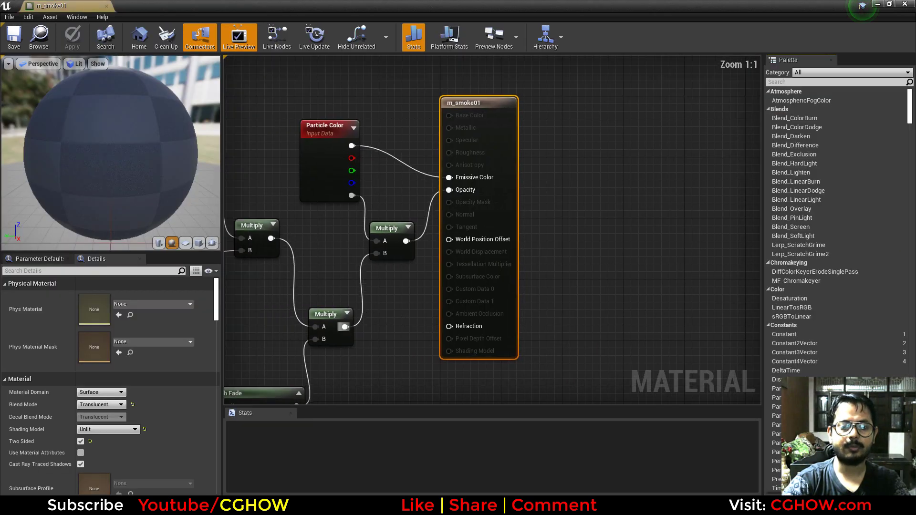
scroll(342, 327, down, 2)
right_drag(342, 327, 587, 257)
right_drag(450, 172, 453, 200)
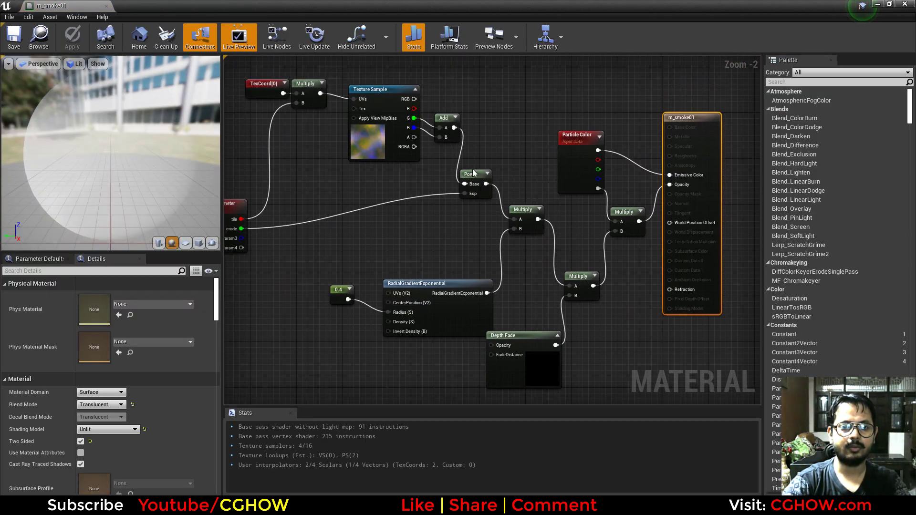
click(185, 243)
click(477, 175)
key(space)
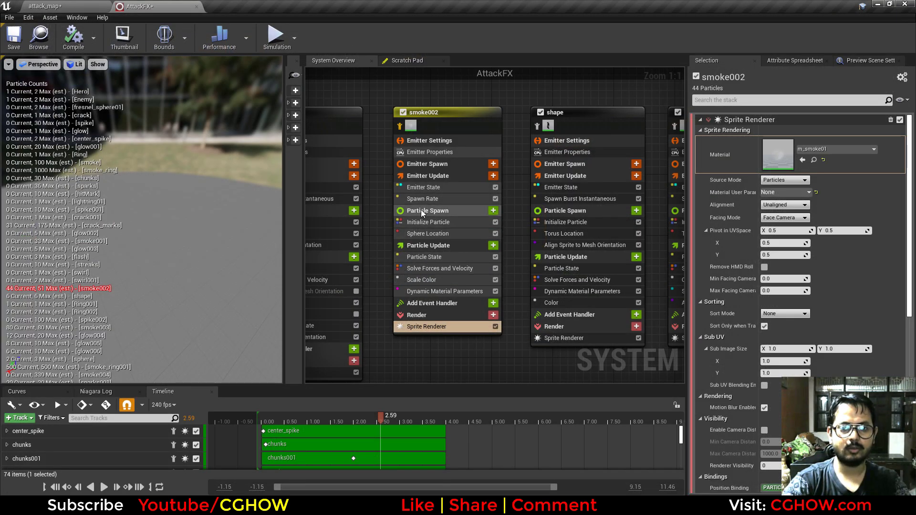
Step: Review smoke002's Spawn Rate, Initialize Particle, Sphere Location, Scale Color and Dynamic Material Parameters, and scrub the timeline to watch the smoke
click(428, 198)
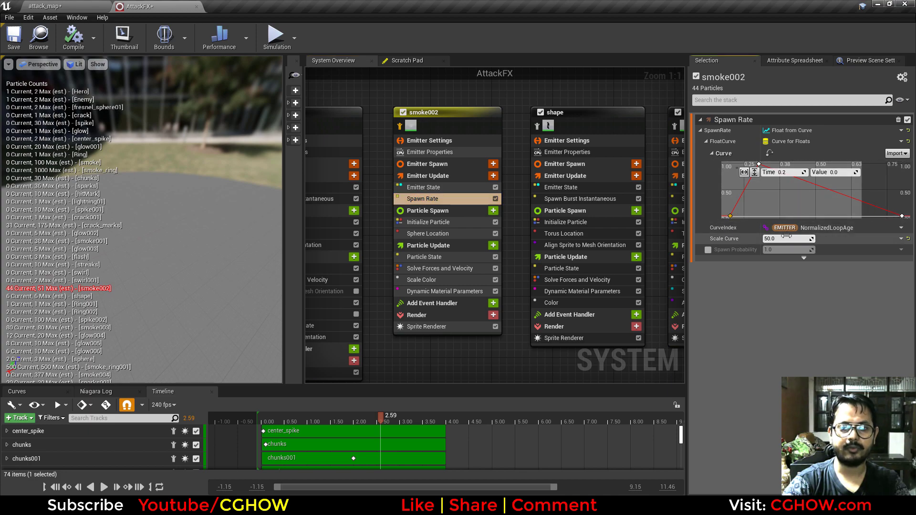
click(428, 222)
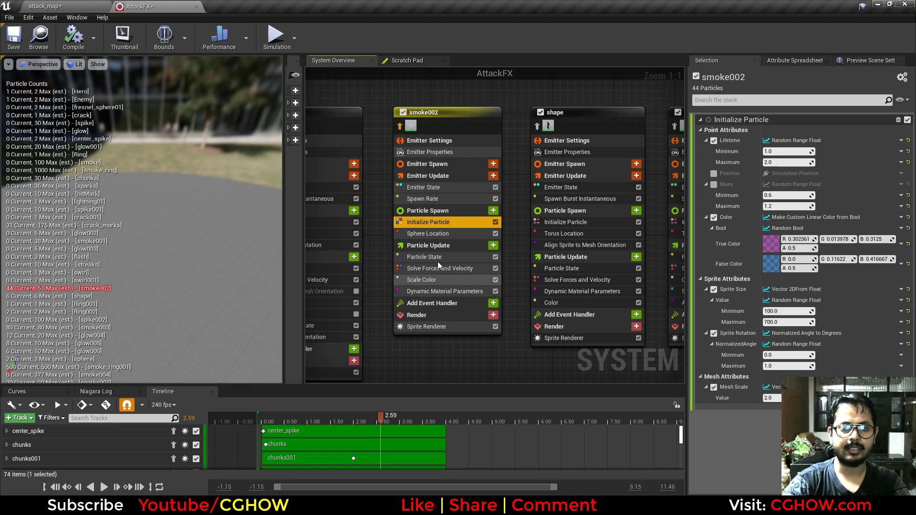
click(446, 234)
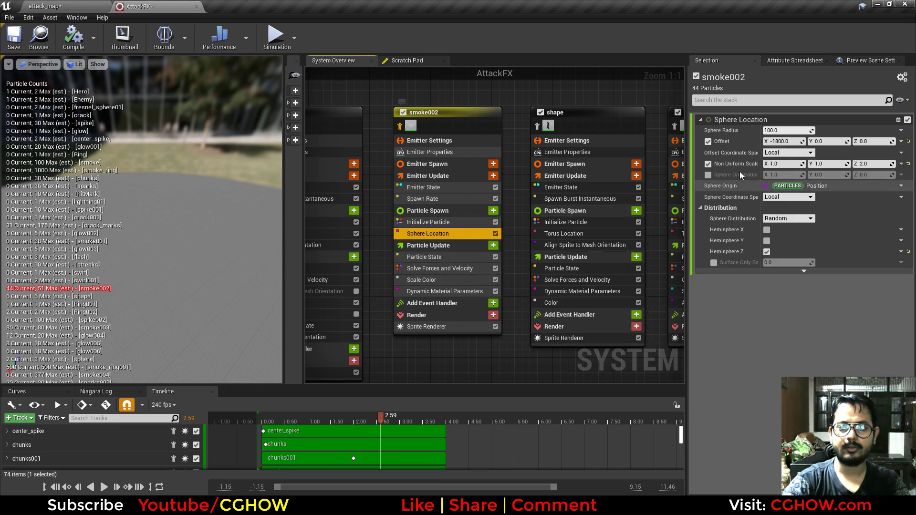
click(438, 281)
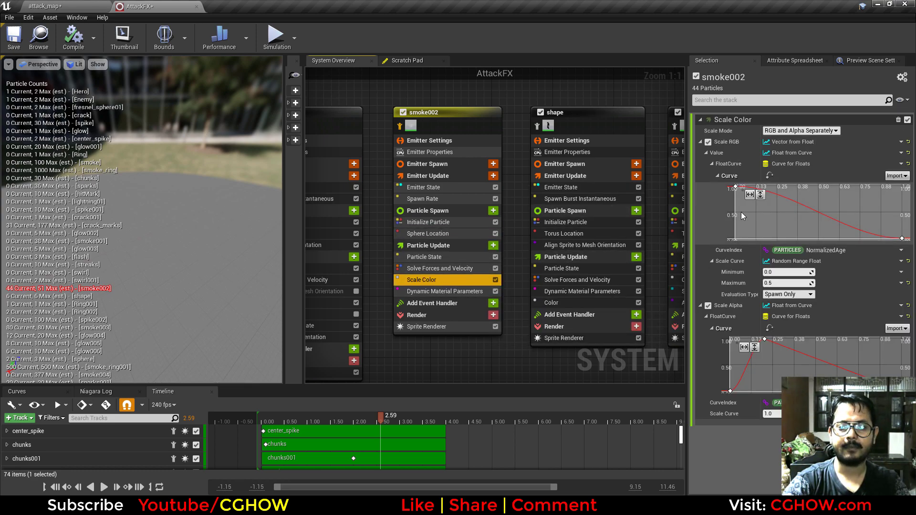
click(442, 292)
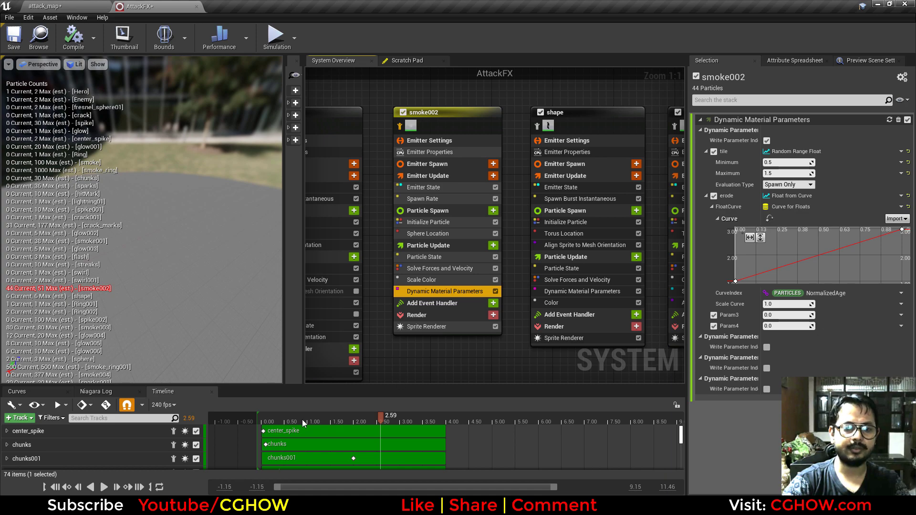
drag(302, 419, 405, 425)
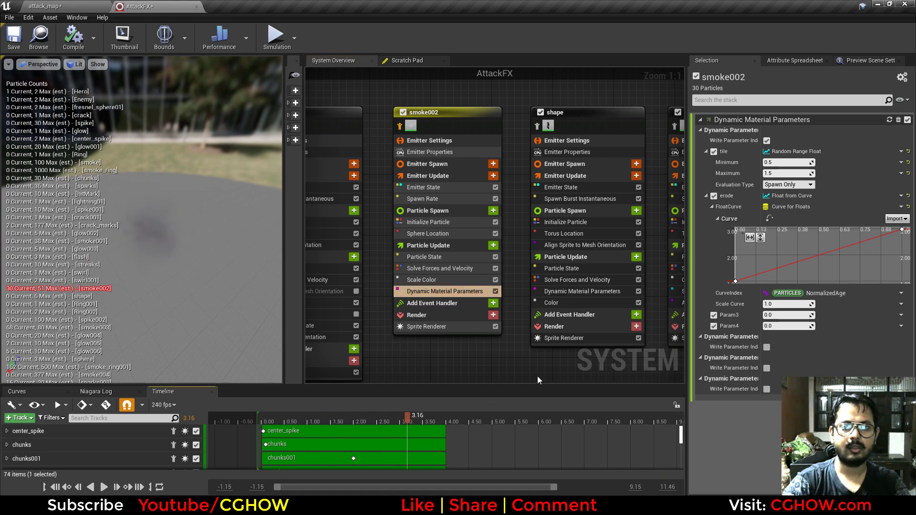
Step: Isolate the shape emitter and open the Shape01_Mat material from its Sprite Renderer
right_drag(530, 157, 404, 158)
click(415, 130)
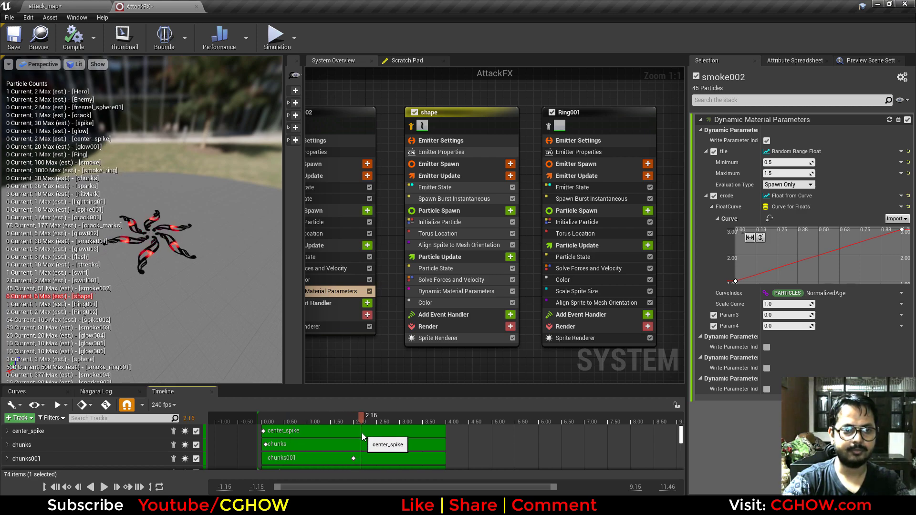
click(438, 338)
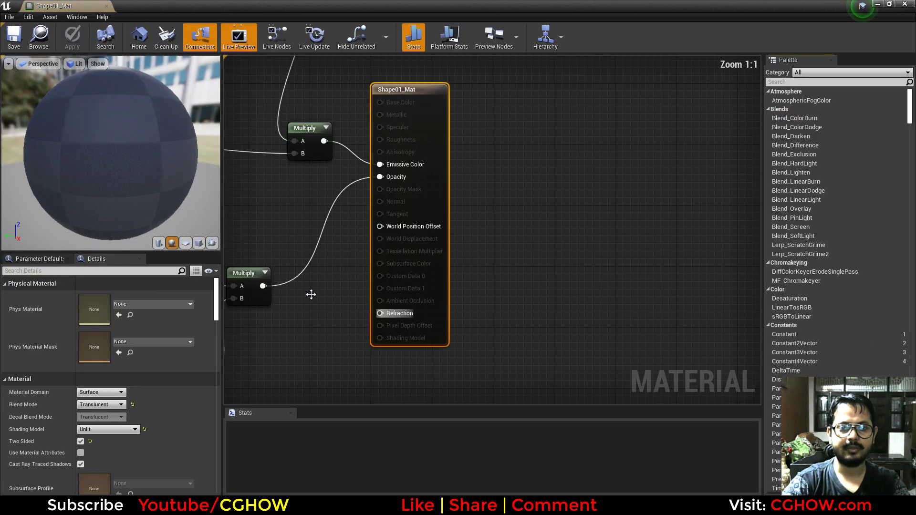
right_drag(311, 292, 429, 274)
scroll(427, 271, down, 3)
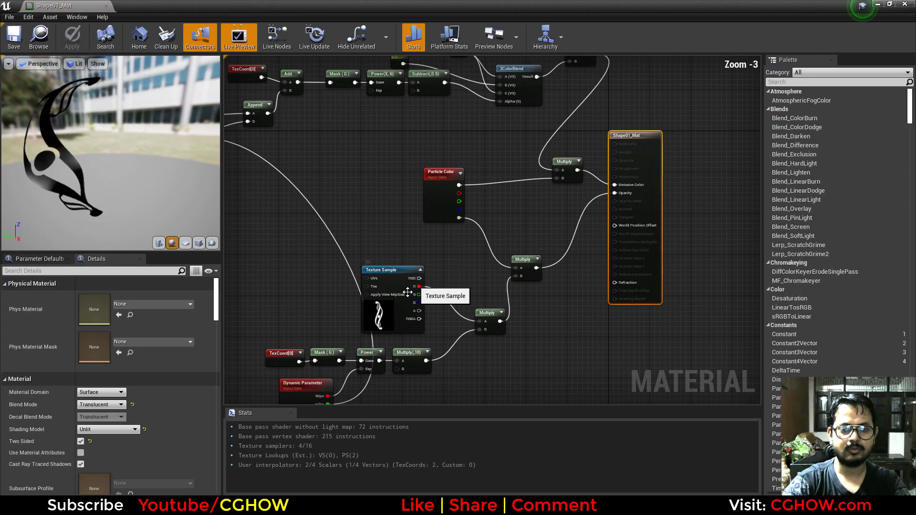
Step: Open the T_Shape01 texture used by Shape01_Mat's Texture Sample, examine it, and close it again
click(388, 318)
double_click(87, 397)
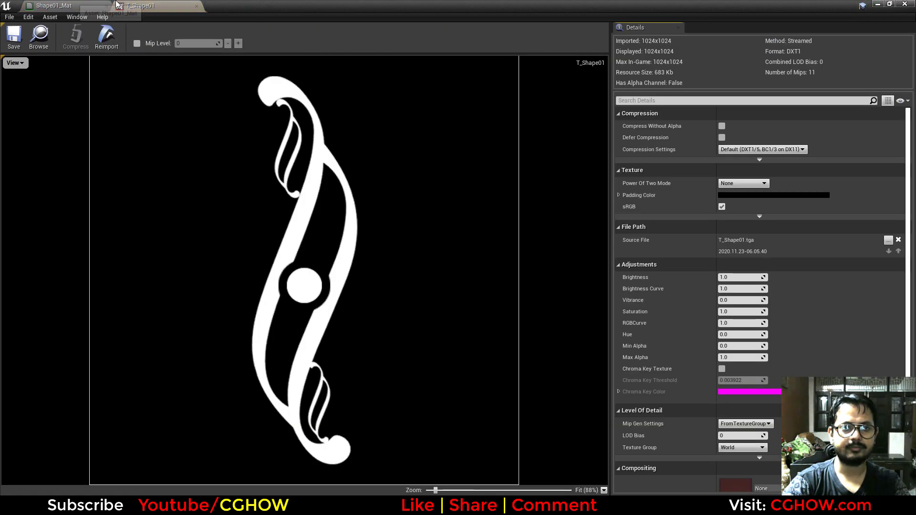
middle_click(147, 5)
Step: Look over Shape01_Mat's node graph, from the Dynamic Parameter and TexCoord masks to the 3ColorBlend and panning noise texture
right_drag(496, 198, 554, 360)
right_drag(444, 280, 541, 136)
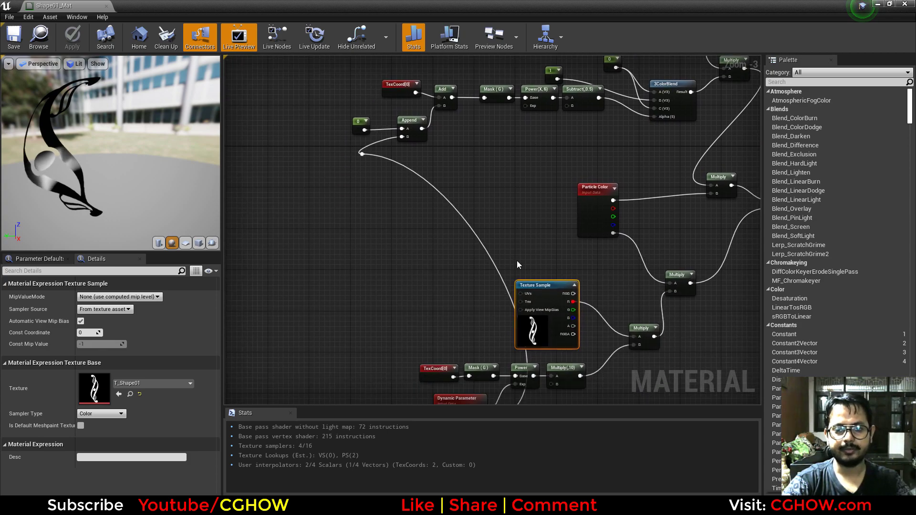
right_drag(517, 261, 464, 160)
right_drag(415, 110, 420, 264)
right_drag(403, 223, 316, 184)
right_drag(350, 150, 390, 248)
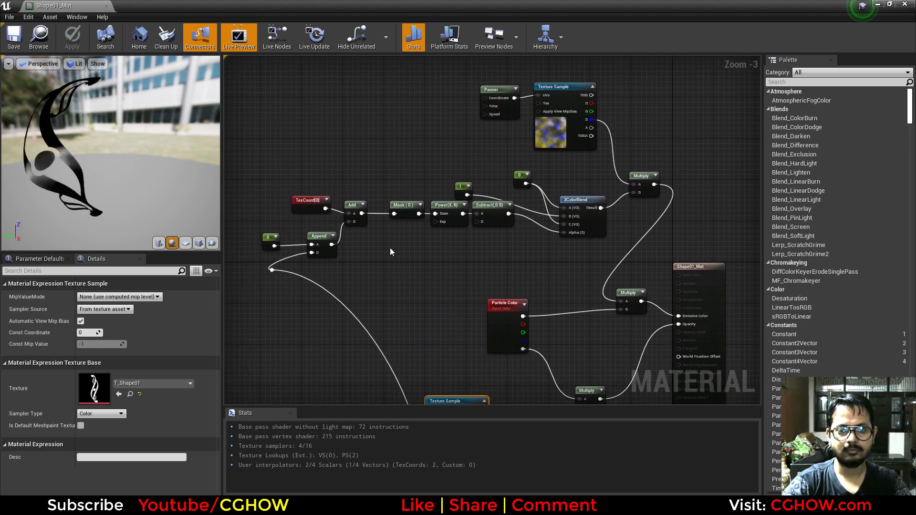
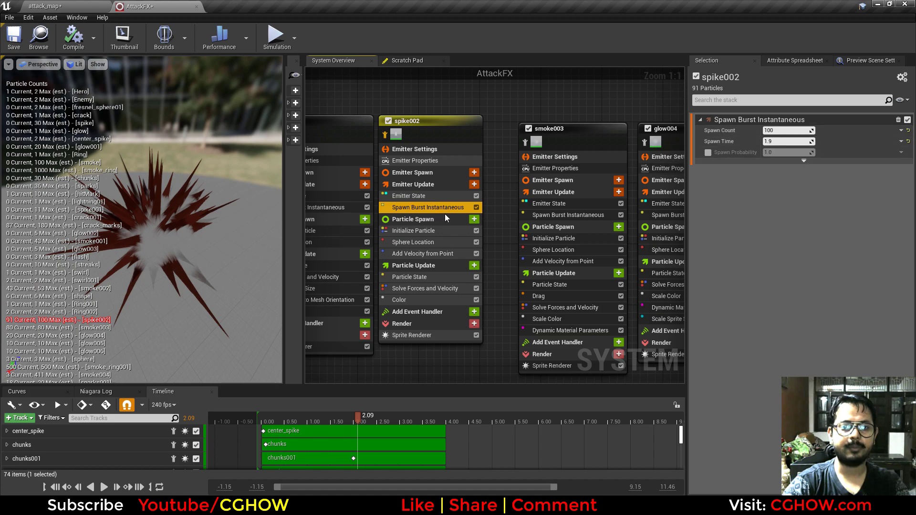
Step: Review spike002's Sphere Location, Add Velocity from Point and Color module settings
click(411, 242)
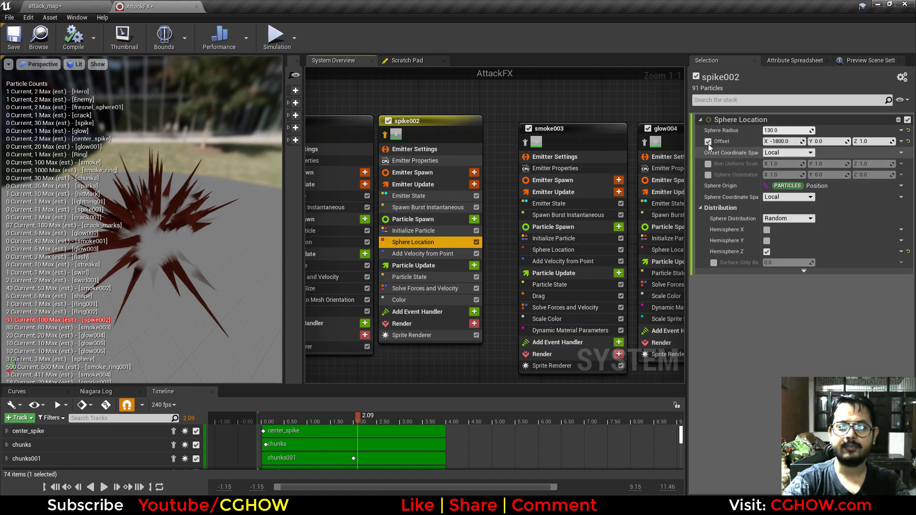
click(409, 254)
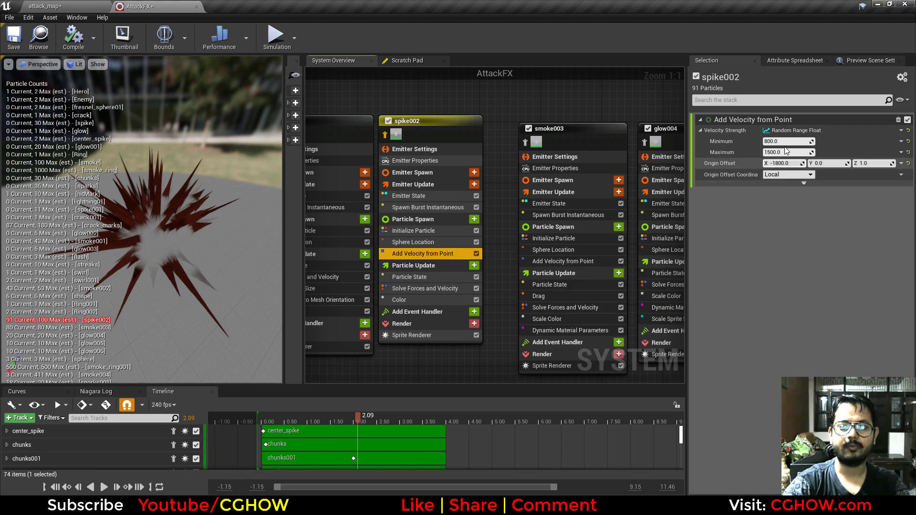
click(401, 303)
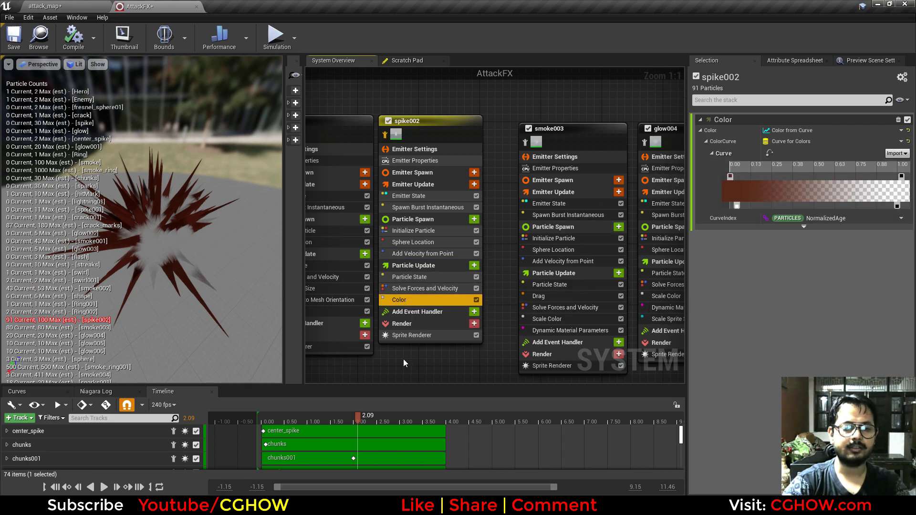
Step: Isolate the smoke003 emitter, scrub the timeline to about 2.27, and switch to attack_map to check the effect
right_drag(527, 301, 395, 302)
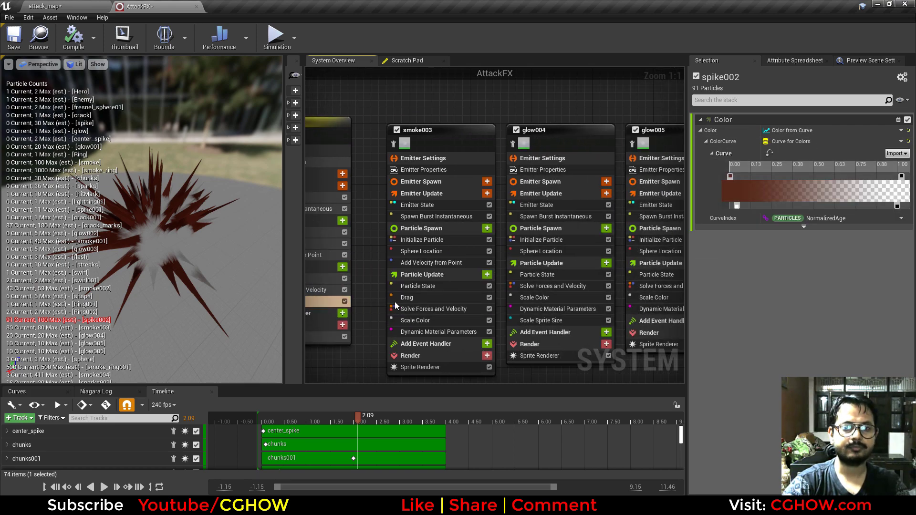
click(392, 144)
drag(308, 414, 365, 414)
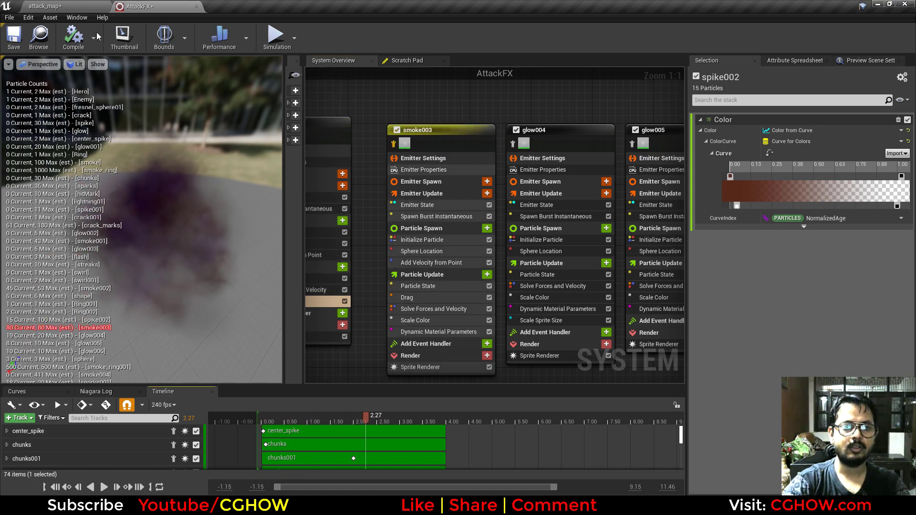
click(103, 17)
click(55, 5)
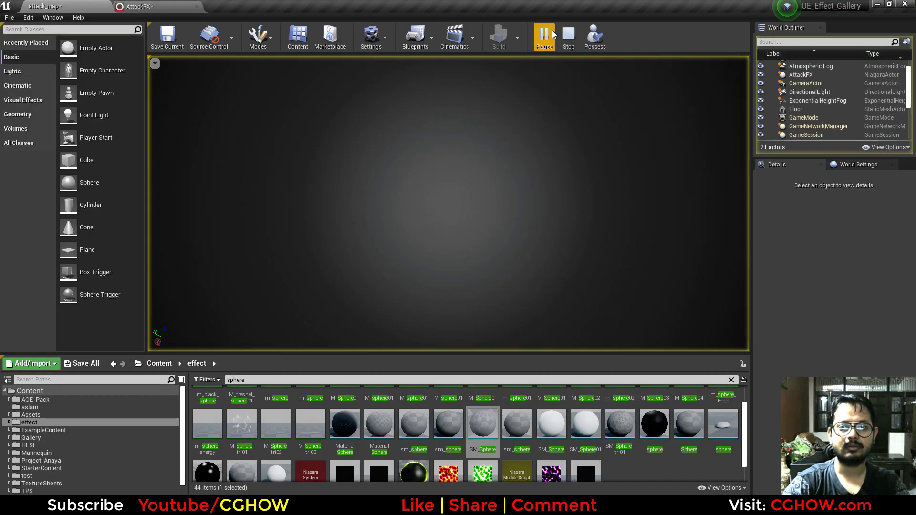
Step: Simulate attack_map to check smoke003's look in the level, and return to the AttackFX system
click(563, 40)
click(545, 41)
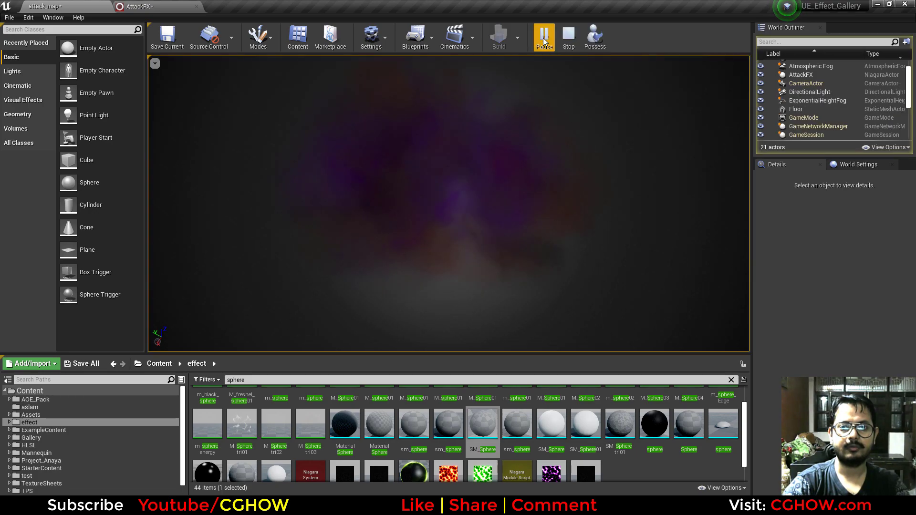
click(138, 6)
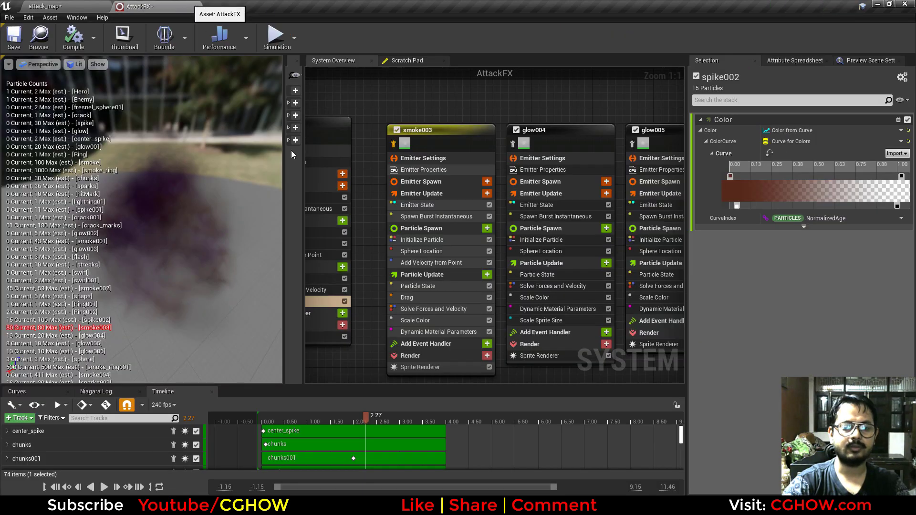
Step: Open the m_smoke01 material from smoke003's Sprite Renderer, look over its node graph, and return to AttackFX
click(456, 367)
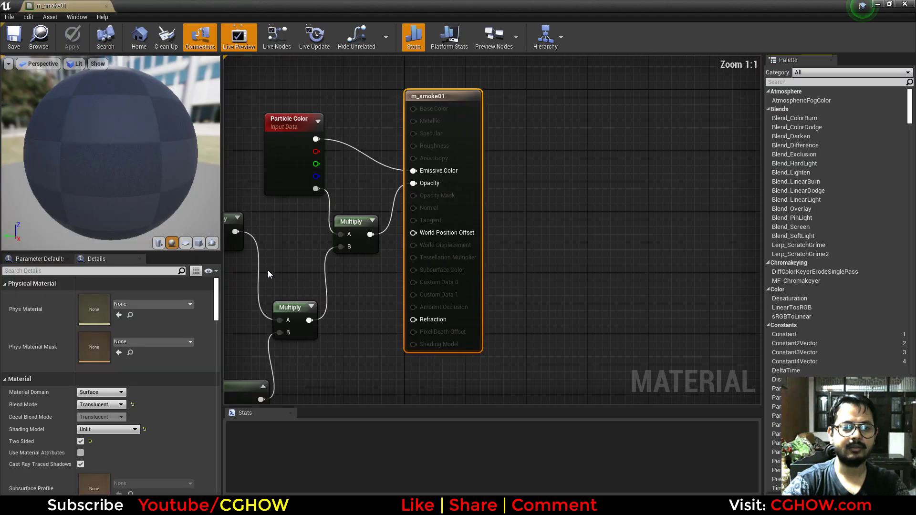
right_drag(268, 270, 444, 230)
click(422, 188)
key(p)
click(185, 243)
right_drag(381, 259, 491, 242)
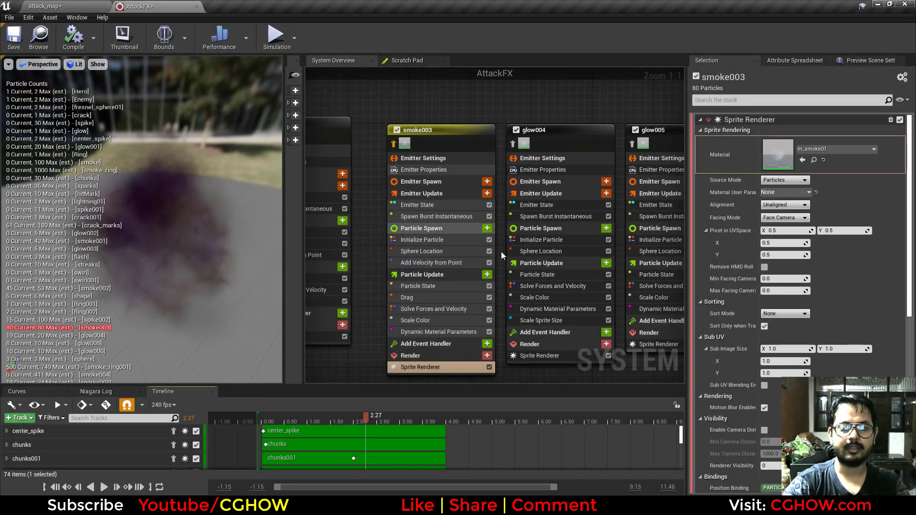
Step: Review smoke003's Spawn Burst Instantaneous, Initialize Particle, Sphere Location and Add Velocity from Point settings
right_drag(363, 276, 371, 246)
click(446, 187)
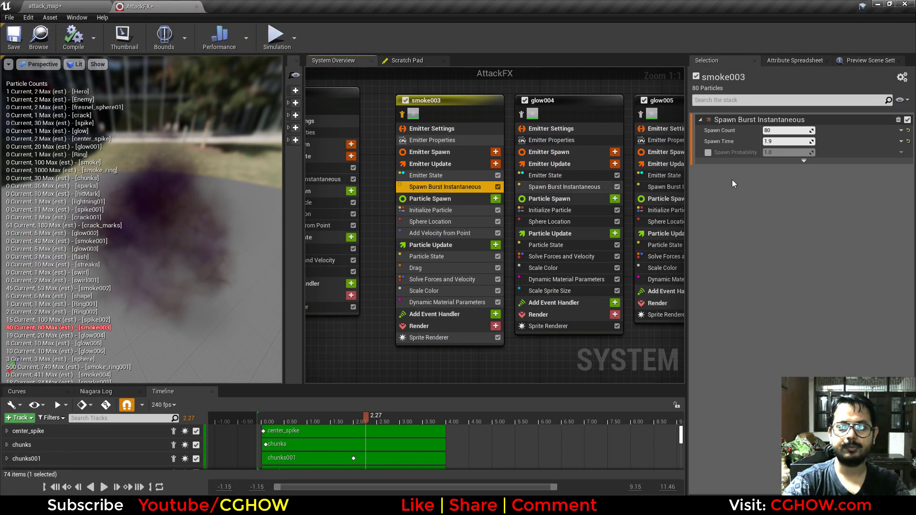
click(427, 210)
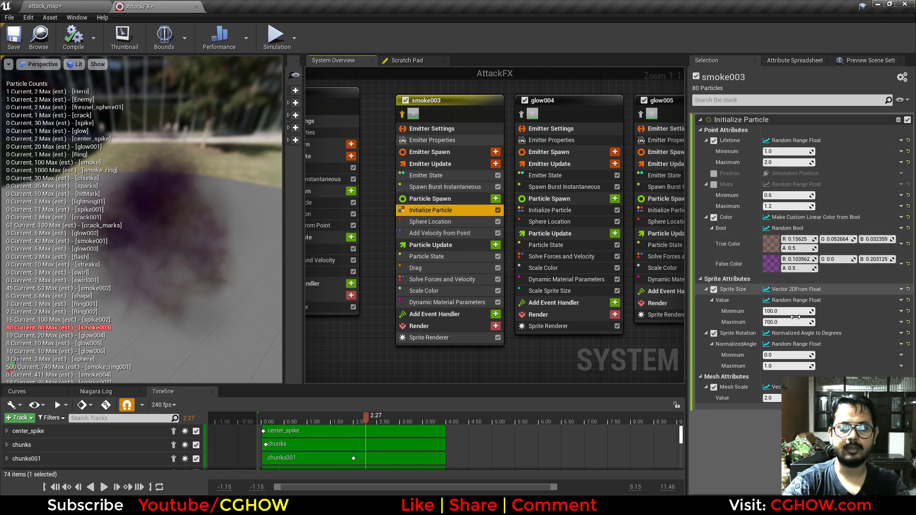
click(430, 222)
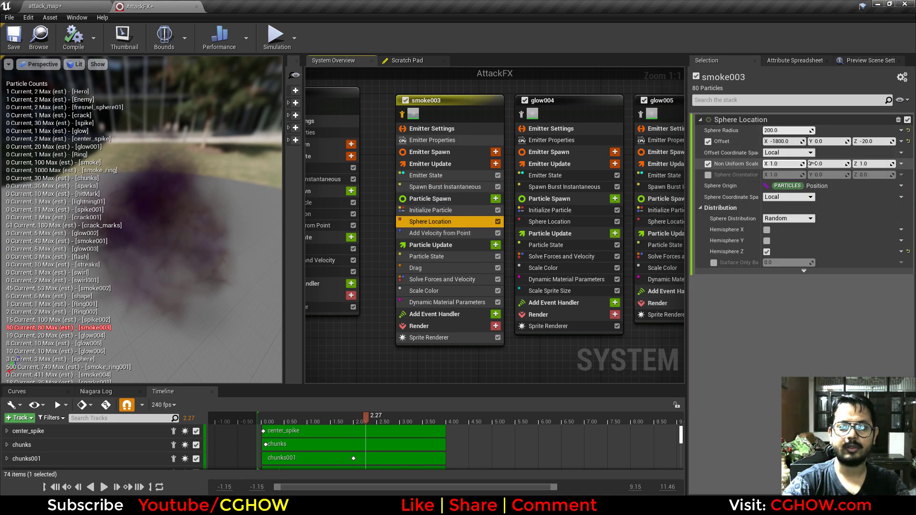
click(446, 236)
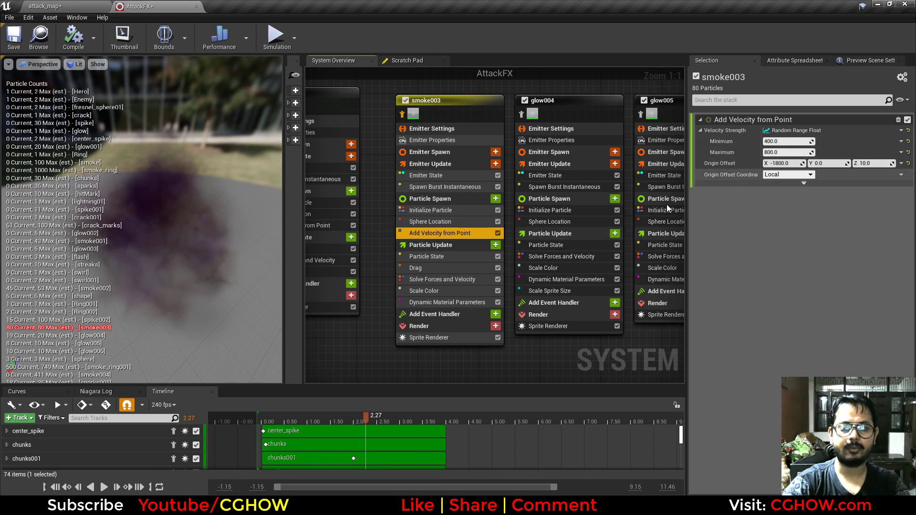
Step: Review the Drag and Scale Color curves and the Dynamic Material Parameters of smoke003
click(465, 268)
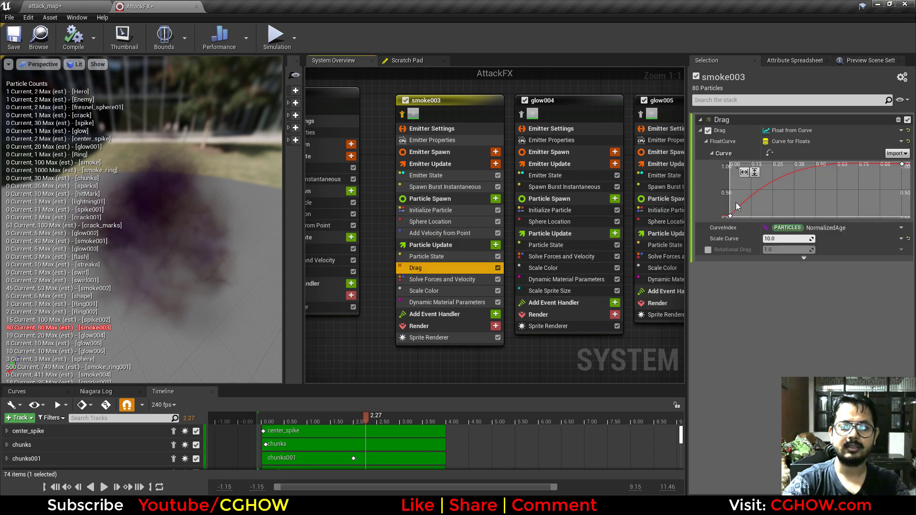
click(425, 290)
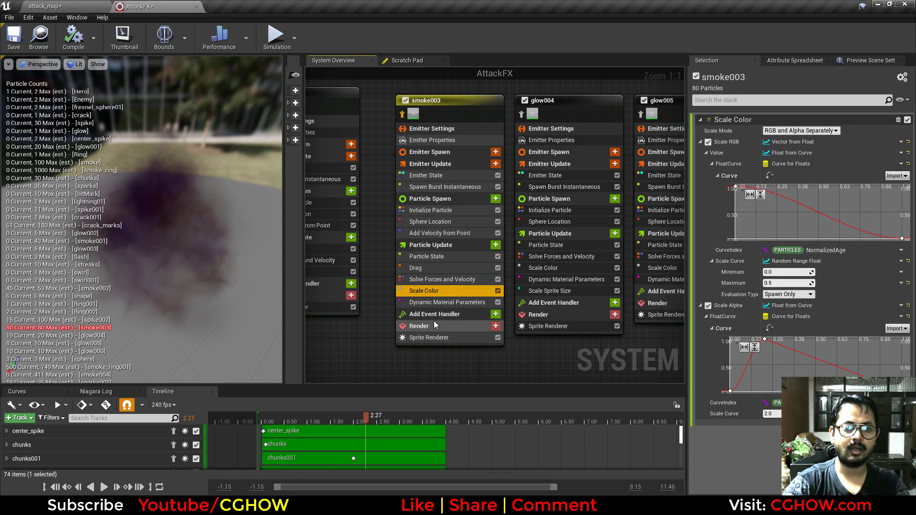
click(430, 303)
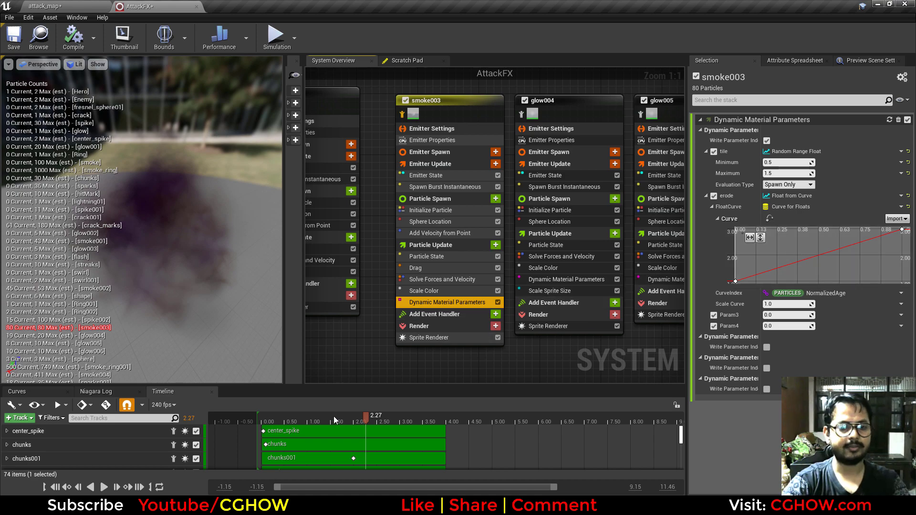
Step: Isolate the glow004 emitter and scrub the timeline to about 2.06
right_drag(550, 370, 385, 375)
click(356, 120)
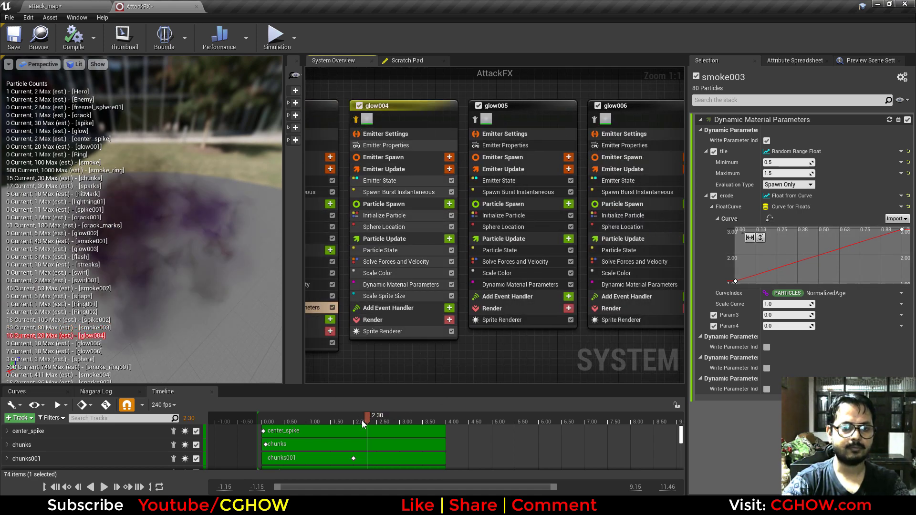
mouse_move(363, 424)
mouse_down()
mouse_move(296, 421)
mouse_move(366, 423)
mouse_move(348, 424)
mouse_move(357, 425)
mouse_up()
Step: Simulate attack_map to check glow004, stop the simulation, and return to AttackFX
click(46, 7)
click(547, 37)
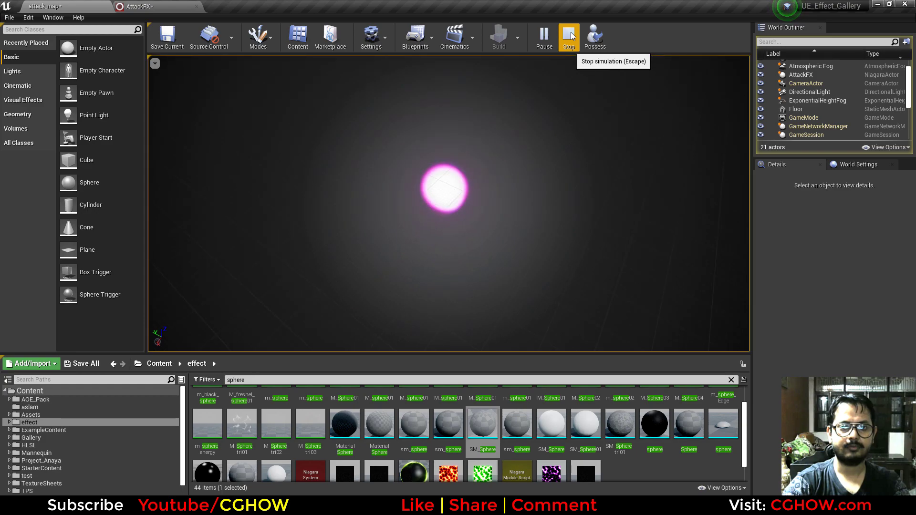
click(568, 37)
click(138, 6)
Step: Review glow004's Sprite Renderer material, Spawn Burst Instantaneous, Initialize Particle and Sphere Location settings
click(391, 332)
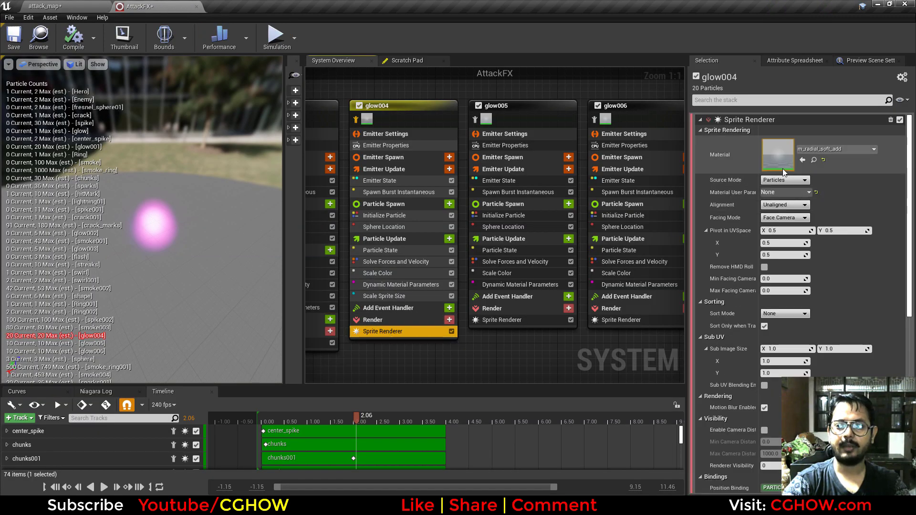
right_drag(453, 243, 508, 245)
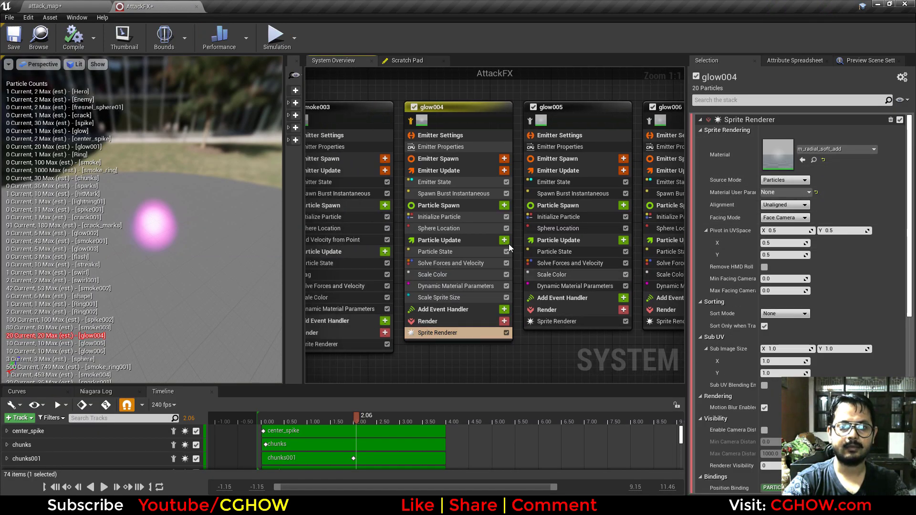
click(461, 195)
click(432, 218)
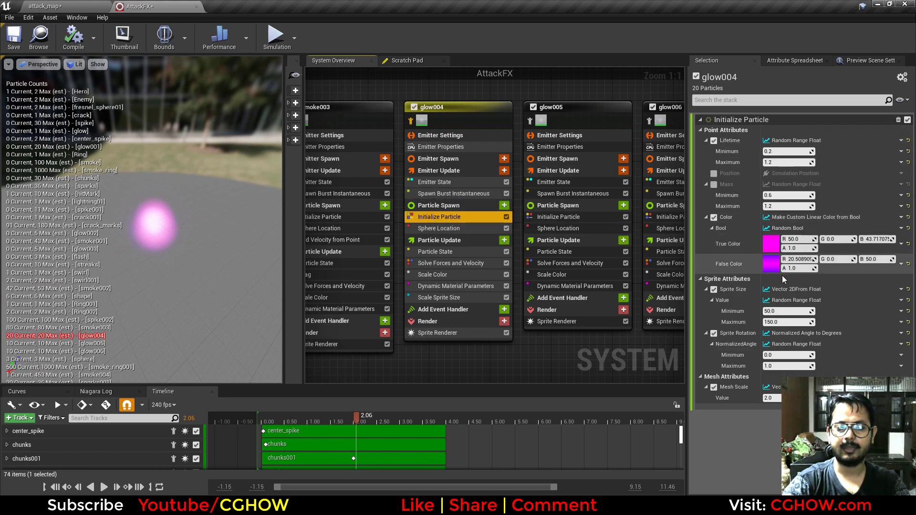
click(458, 229)
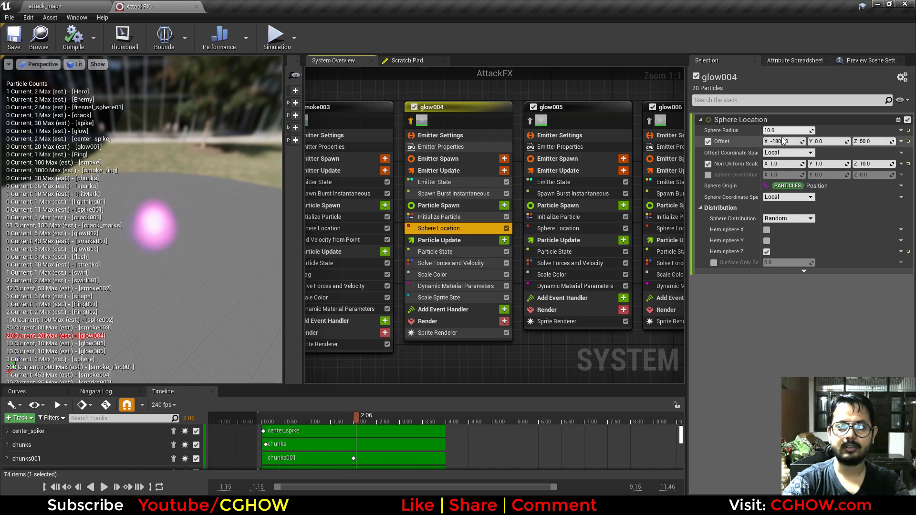
Step: Disable glow004's Dynamic Material Parameters module and review its Scale Color and Scale Sprite Size curves
click(448, 274)
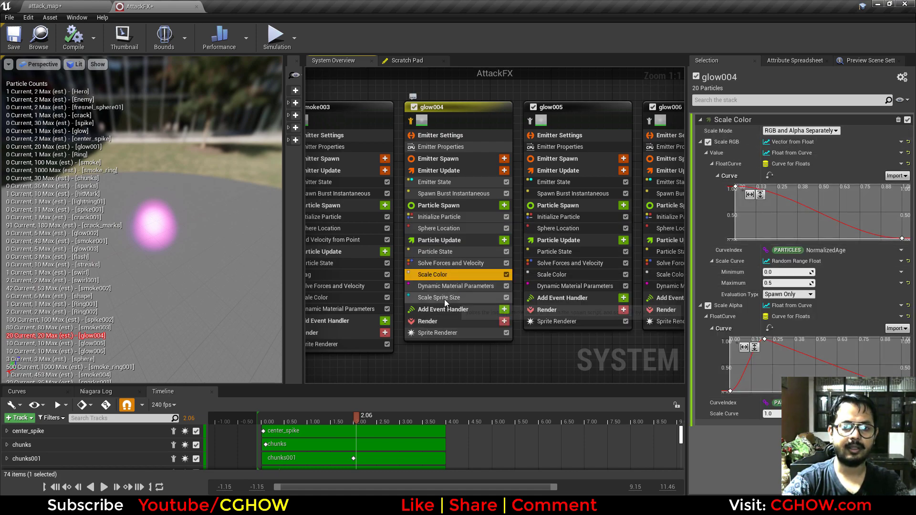
click(462, 288)
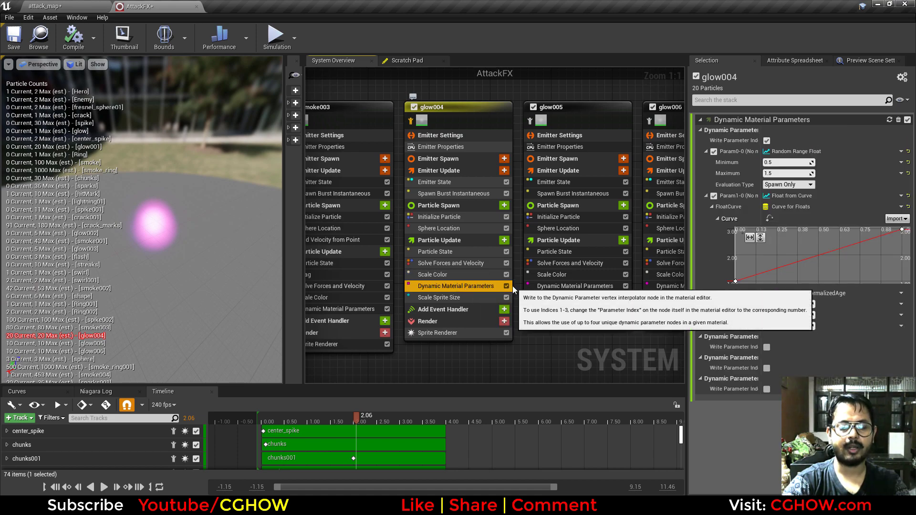
click(506, 286)
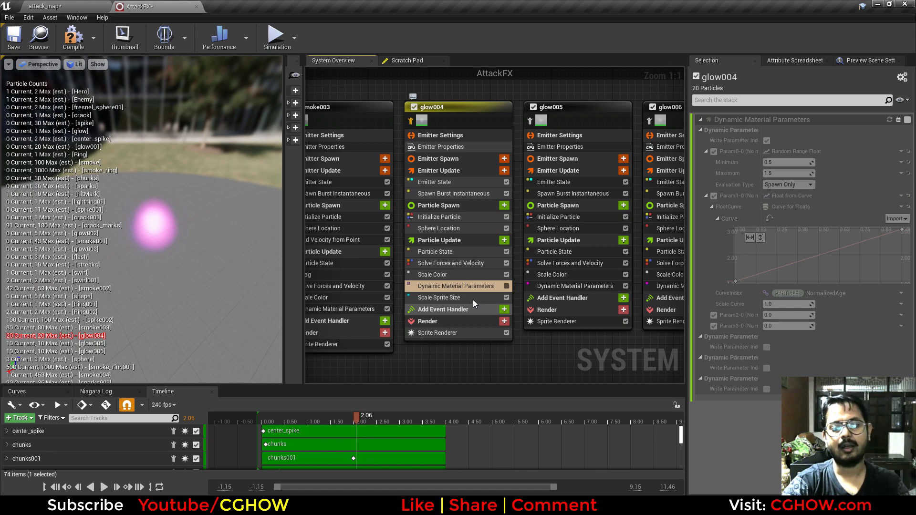
click(460, 296)
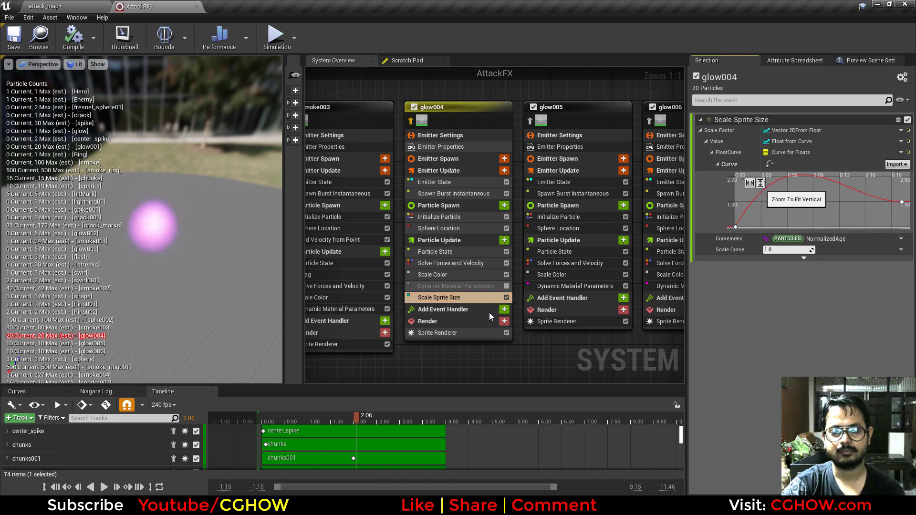
Step: Isolate the glow005 emitter and scrub the timeline to about 2.20
right_drag(528, 342, 409, 349)
click(416, 130)
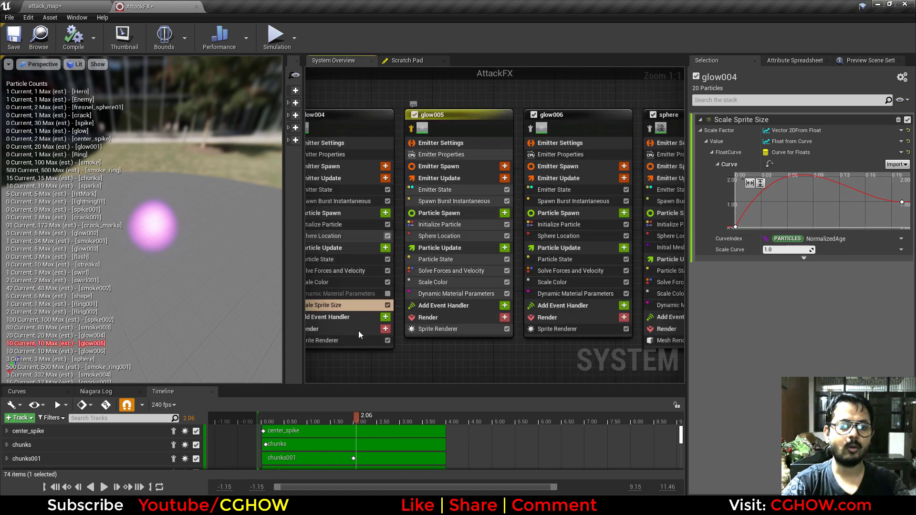
click(316, 419)
drag(317, 414, 362, 414)
Step: Review glow005's Scale Color, Initialize Particle and Sphere Location module settings
right_drag(426, 362, 480, 352)
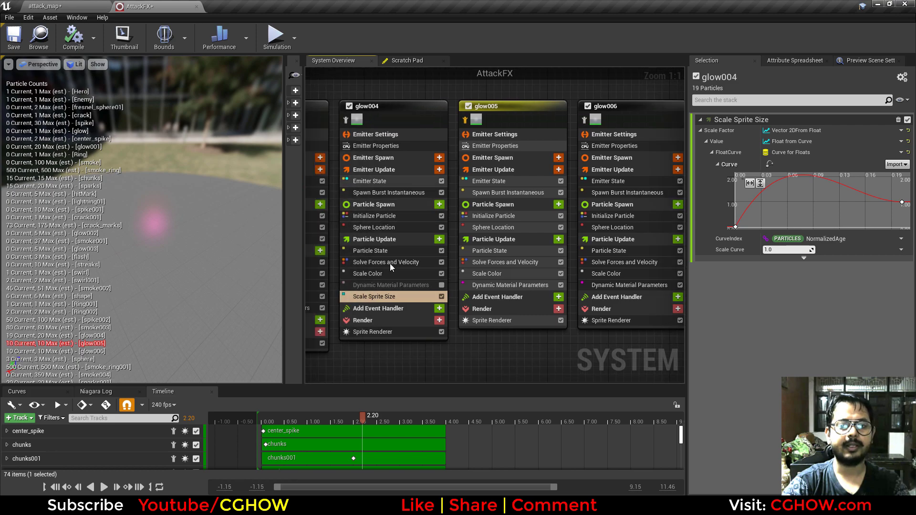
click(498, 273)
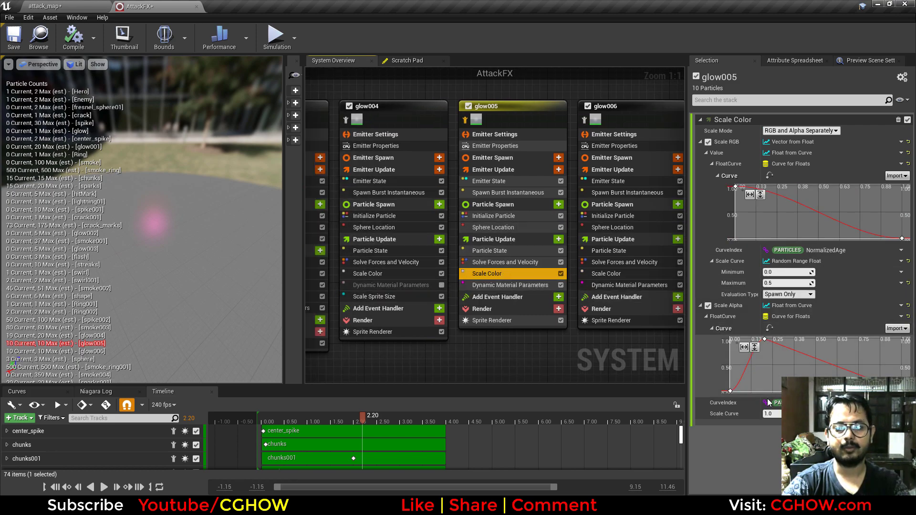
click(493, 218)
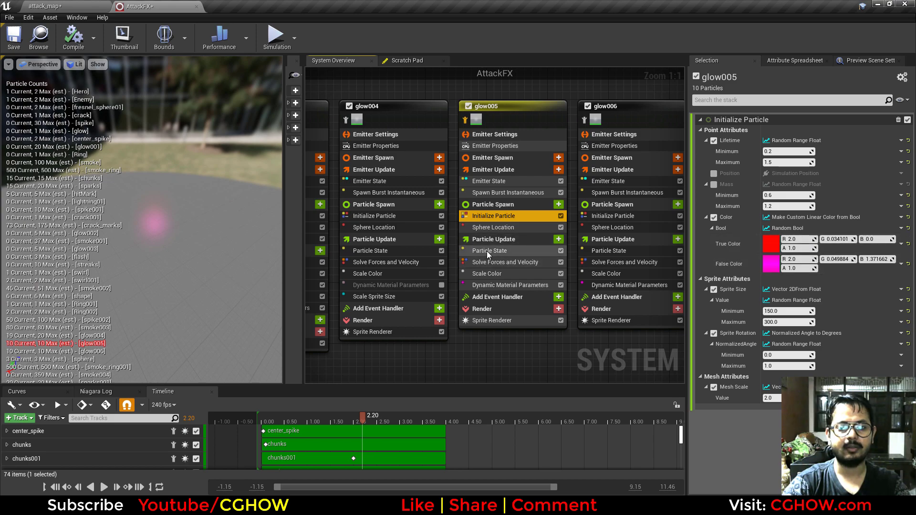
click(497, 228)
click(497, 219)
Step: Isolate the glow006 emitter at about 2.22 on the timeline and review its Initialize Particle settings
right_drag(516, 374, 368, 391)
click(439, 146)
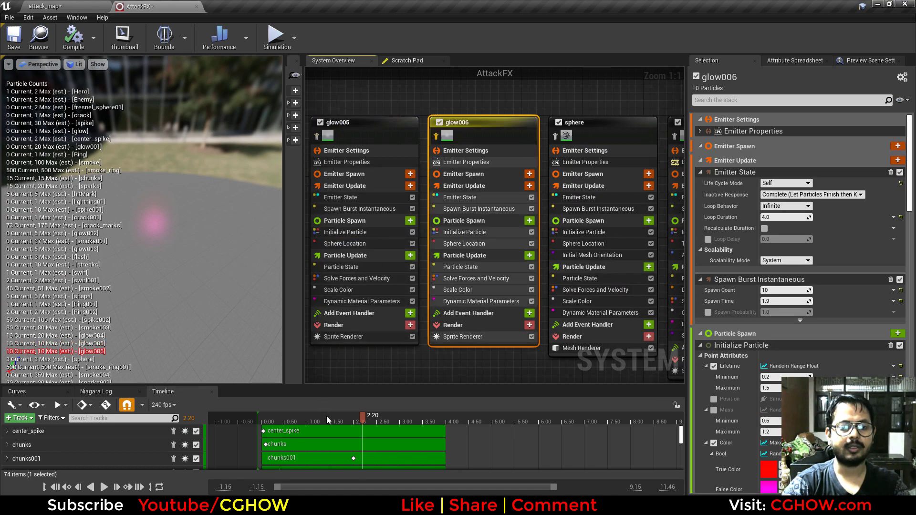
mouse_move(363, 422)
mouse_down()
mouse_move(353, 420)
mouse_move(363, 420)
mouse_up()
right_drag(451, 360, 420, 360)
click(432, 232)
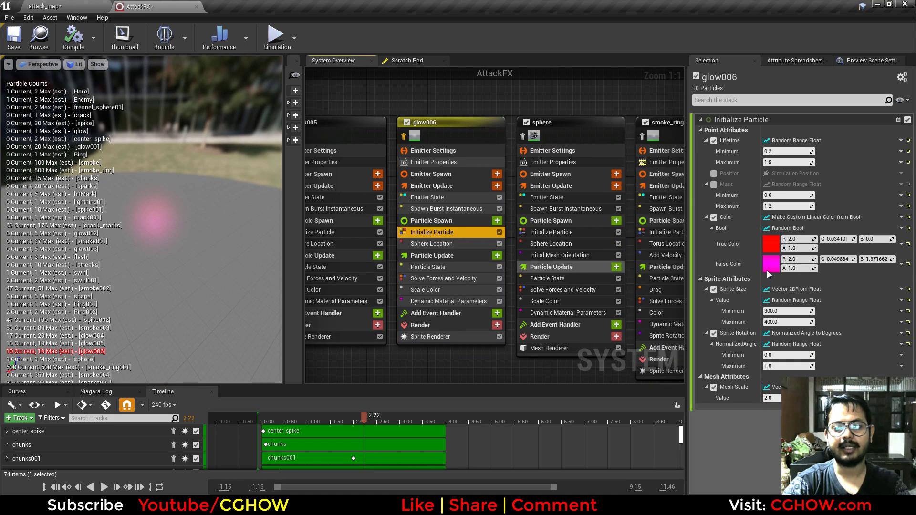
Step: Isolate the sphere emitter, scrub the timeline to about 2.03, and simulate attack_map to check it
right_drag(486, 347, 404, 346)
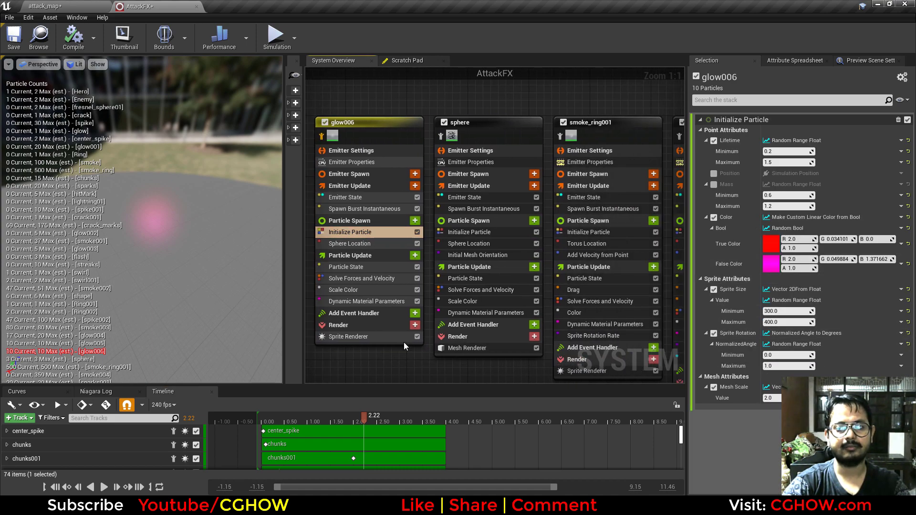
click(441, 136)
drag(335, 418, 357, 419)
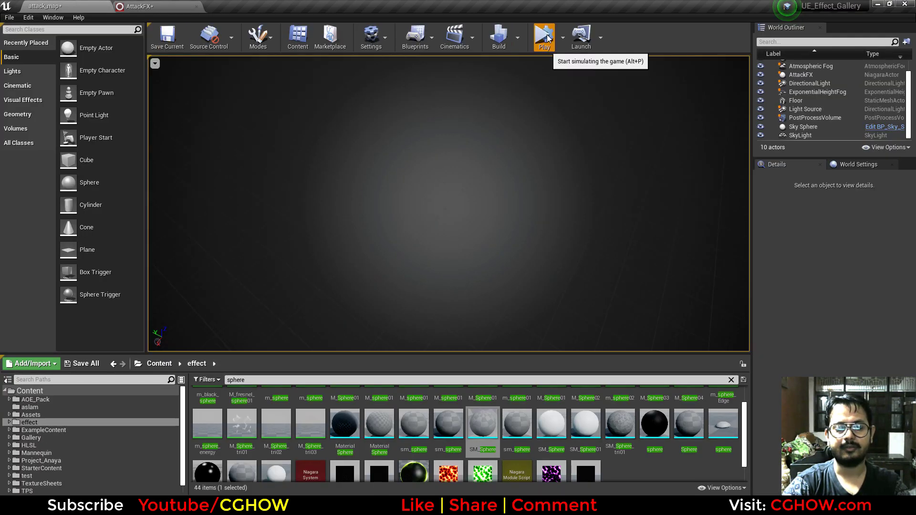
click(545, 37)
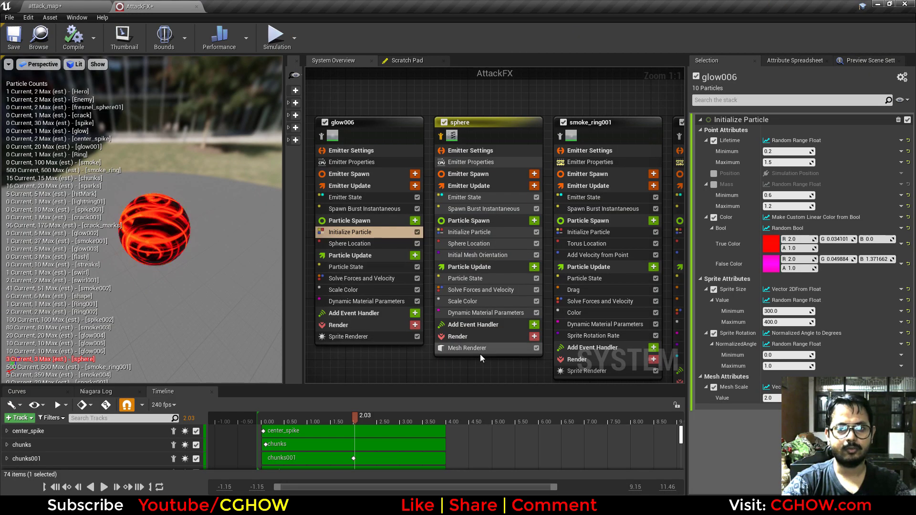
Step: Open the M_sphere01 material assigned in the sphere emitter's Mesh Renderer and look over its node graph
click(479, 349)
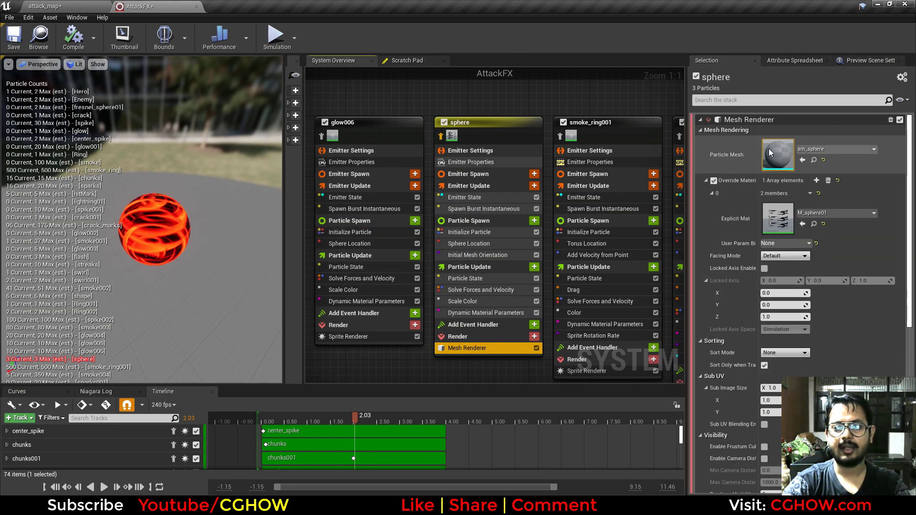
double_click(777, 218)
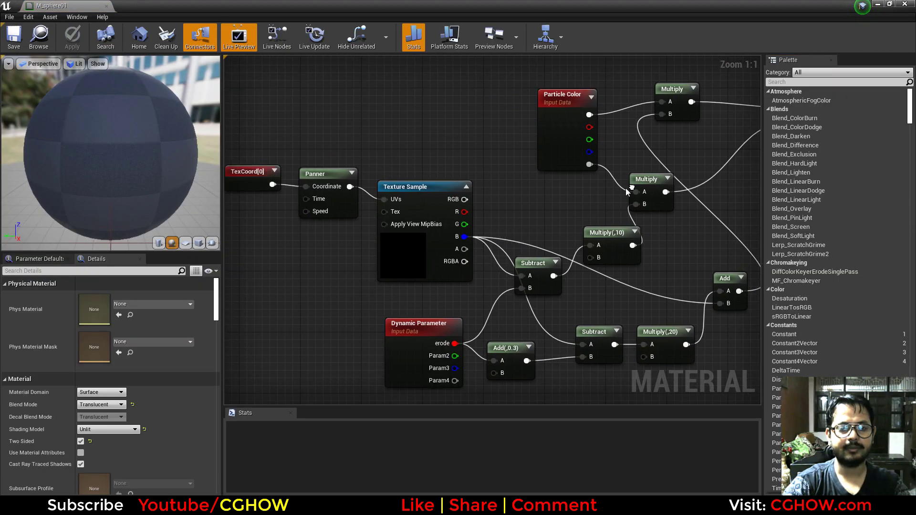
scroll(499, 242, down, 2)
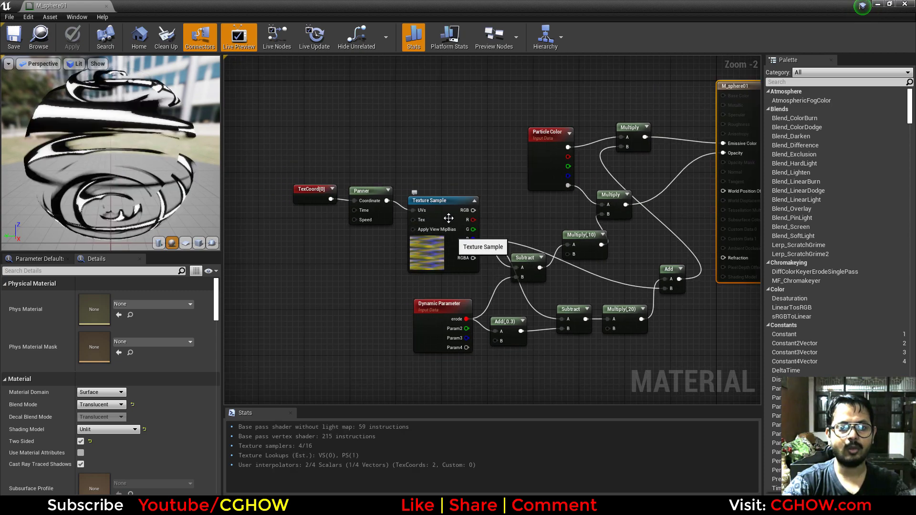
Step: Preview M_sphere01's T_Noise01 Texture Sample and the Subtract node that feeds Multiply(,20)
click(448, 218)
key(space)
drag(436, 273, 430, 244)
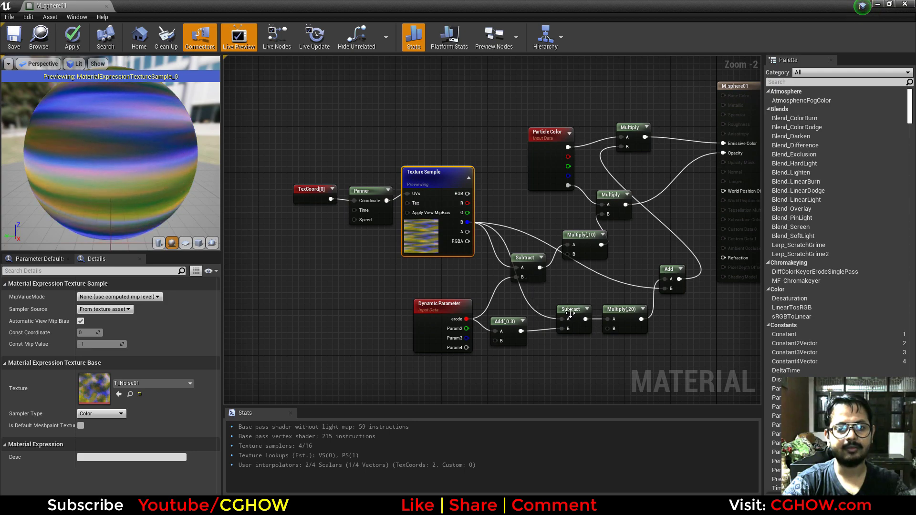
click(568, 311)
key(space)
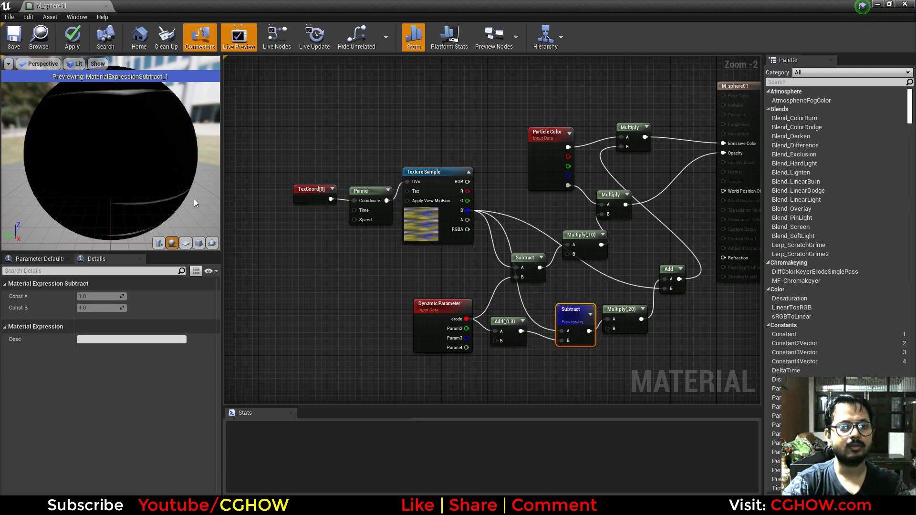
Step: Preview M_sphere01's Multiply(,20) and Add nodes, end the preview, and close the material without applying changes
drag(156, 196, 105, 205)
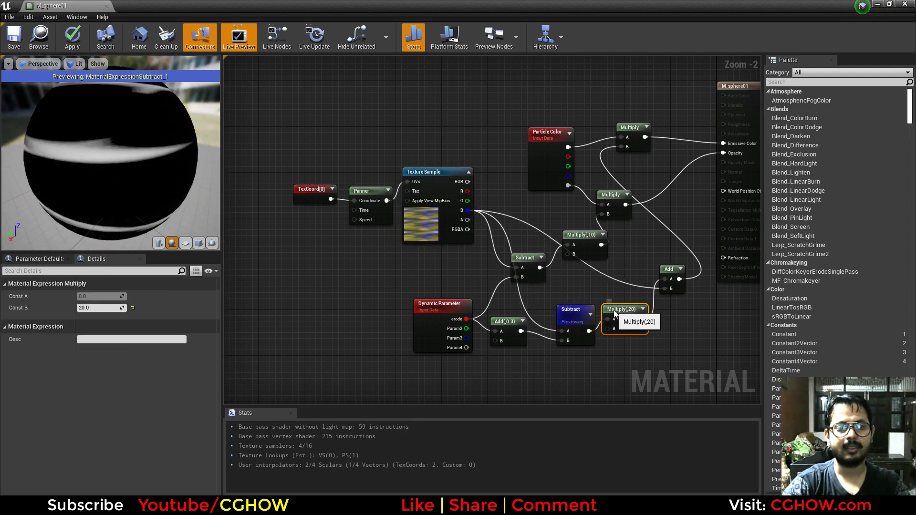
key(space)
right_drag(671, 266, 601, 288)
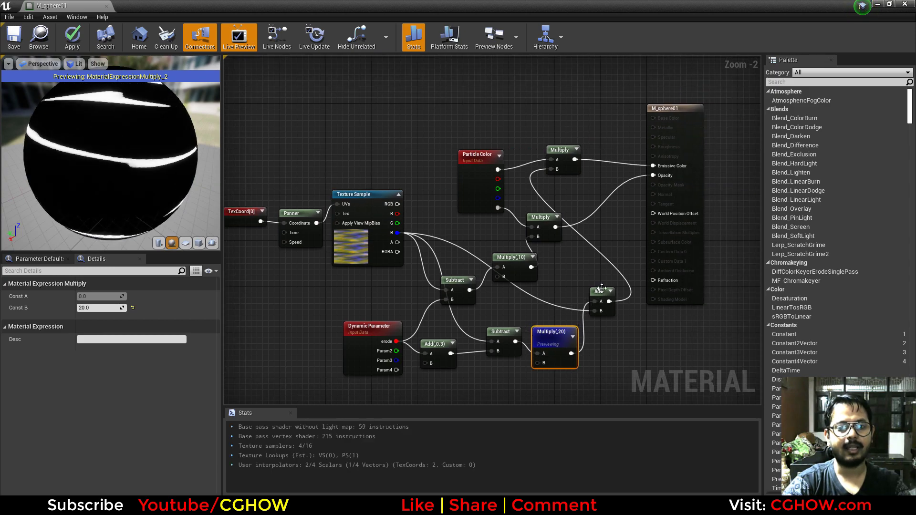
click(603, 289)
key(space)
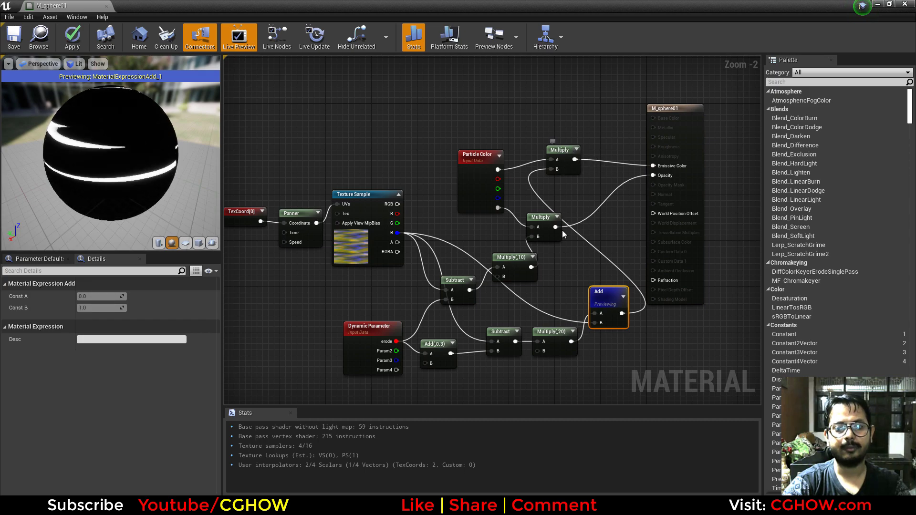
key(space)
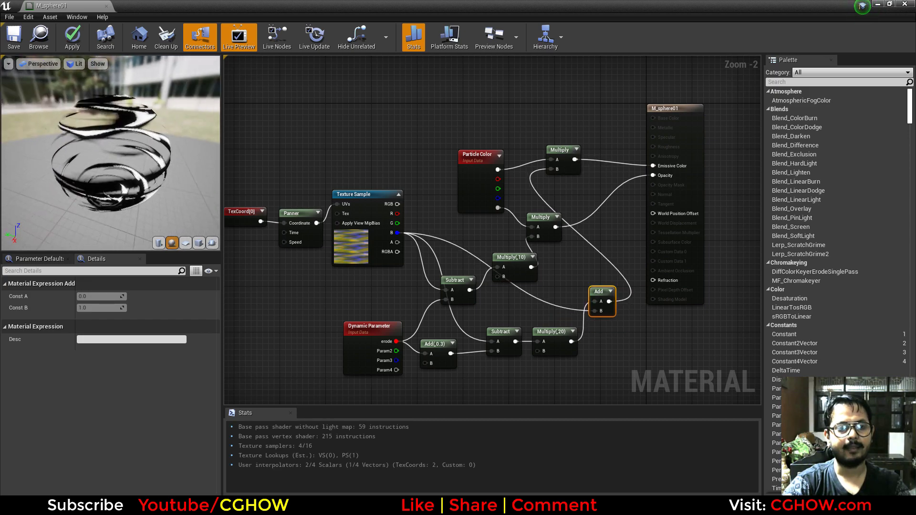
middle_click(75, 4)
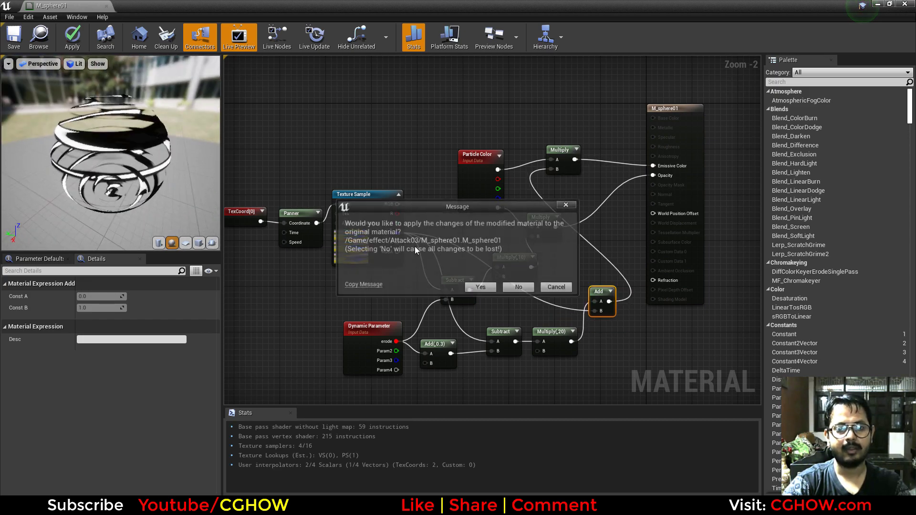
click(519, 288)
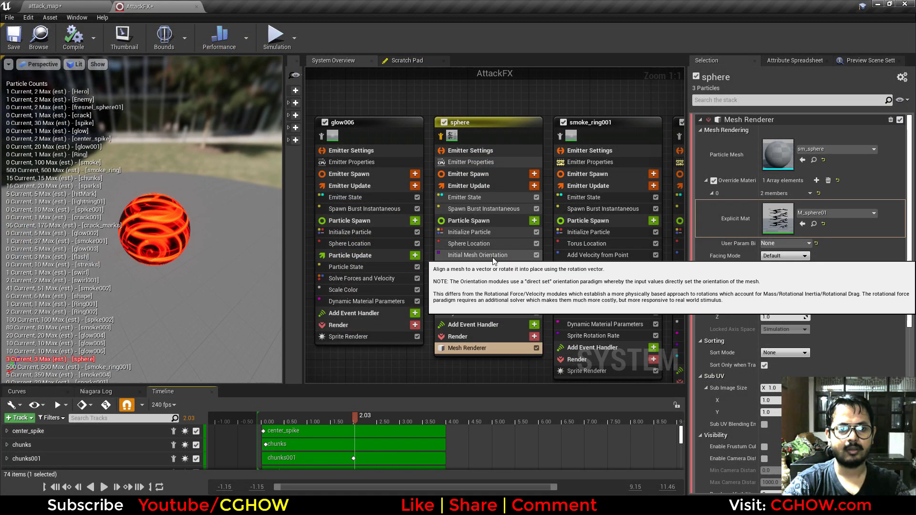
Step: Review the sphere emitter's Spawn Burst Instantaneous, Initialize Particle, Sphere Location and Initial Mesh Orientation settings
click(475, 210)
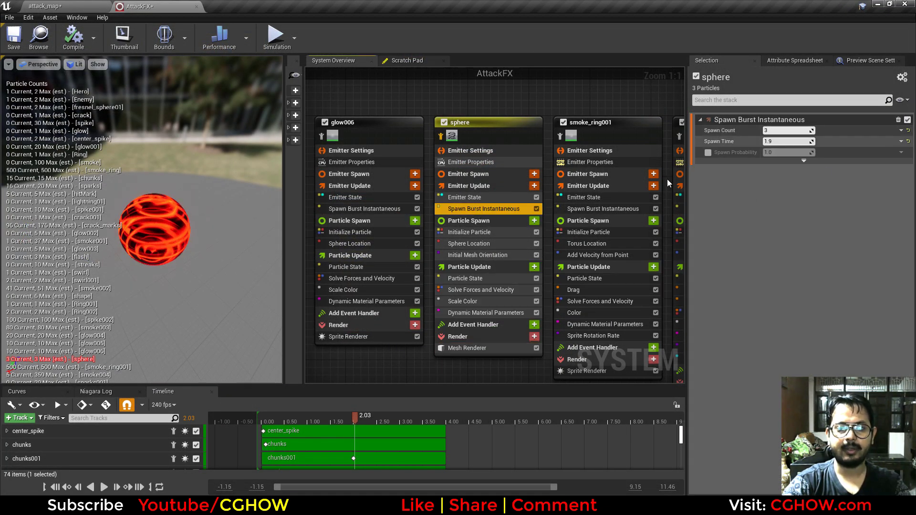
click(477, 232)
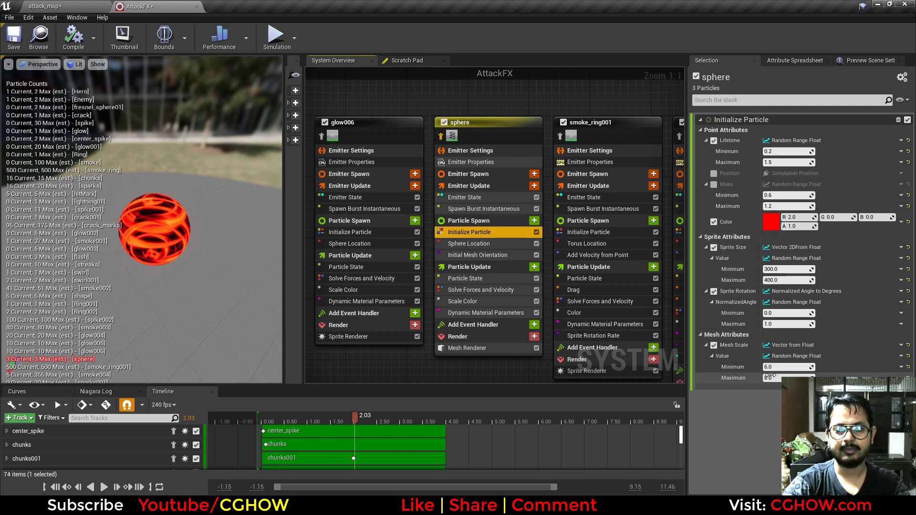
click(469, 244)
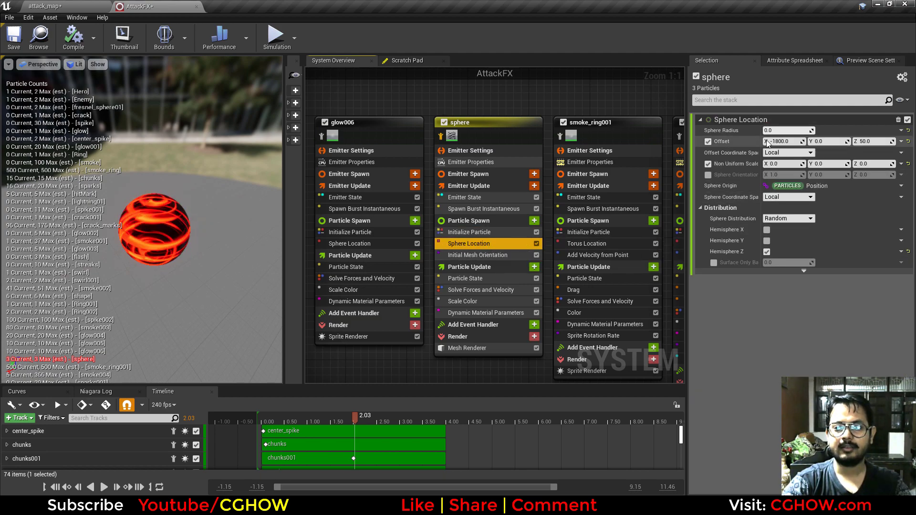
click(477, 255)
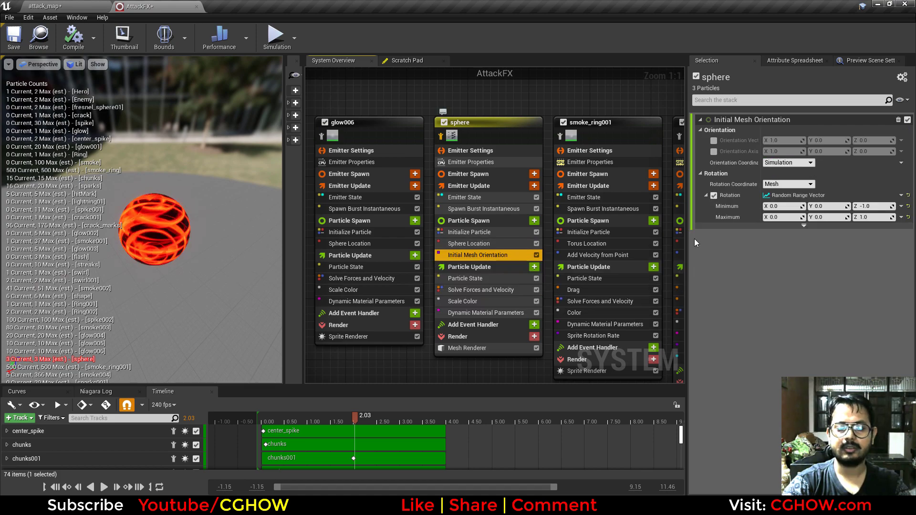
Step: Inspect the sphere emitter's Scale Color and Dynamic Material Parameters curves, and scrub the timeline forward to watch the erosion
click(470, 300)
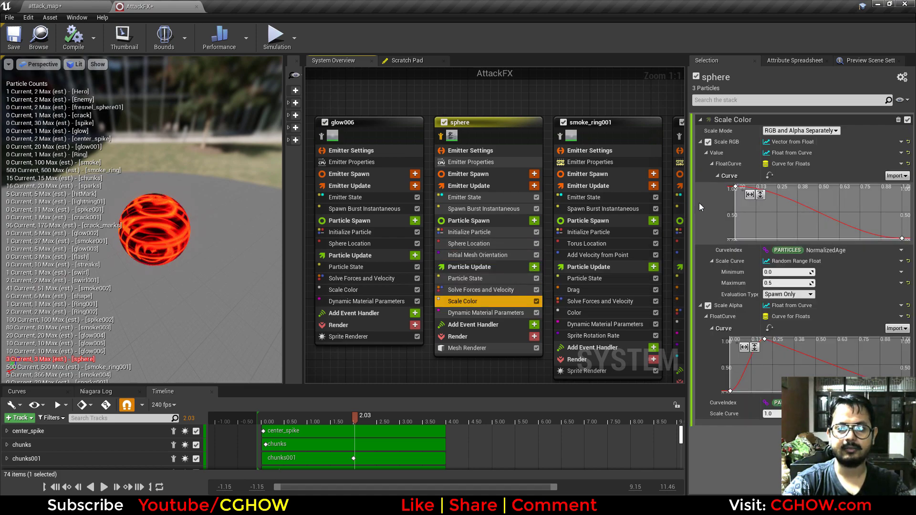
click(490, 313)
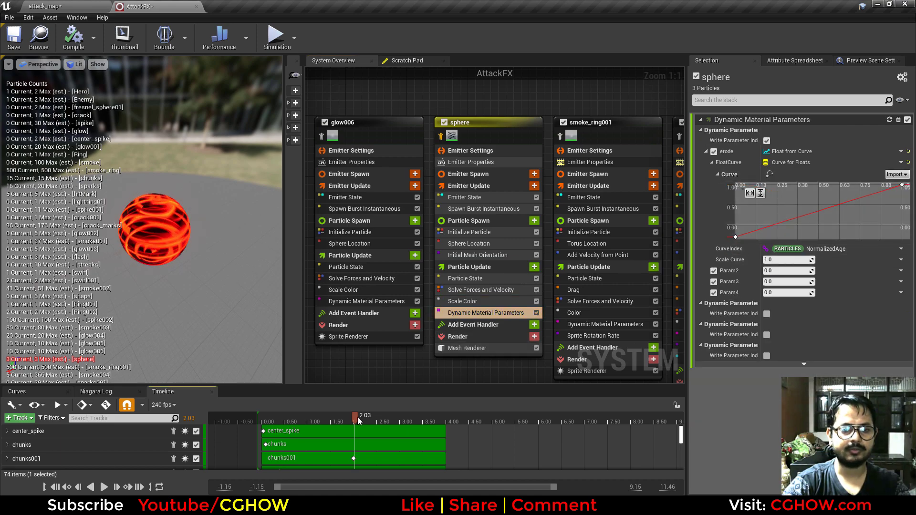
drag(357, 417, 377, 421)
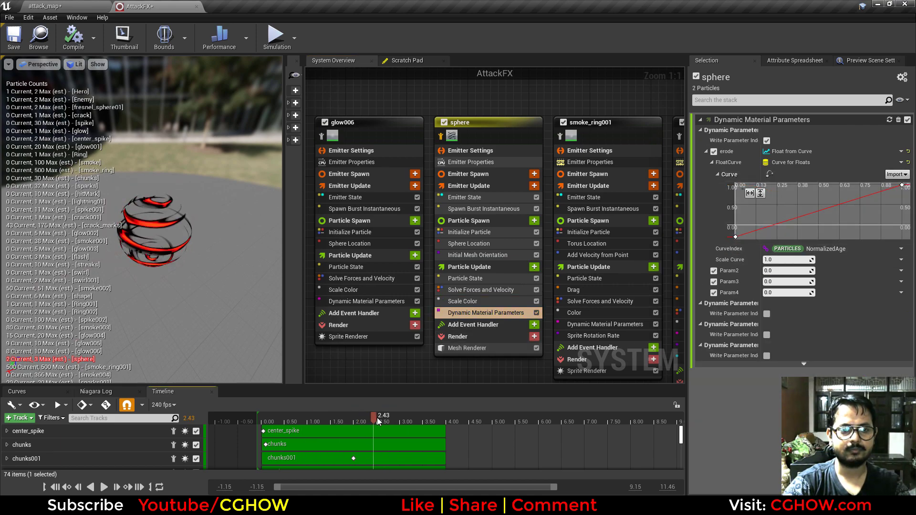
Step: Isolate the smoke_ring001 emitter, scrub the timeline to about 2.00, and simulate attack_map to check it
right_drag(500, 371, 308, 370)
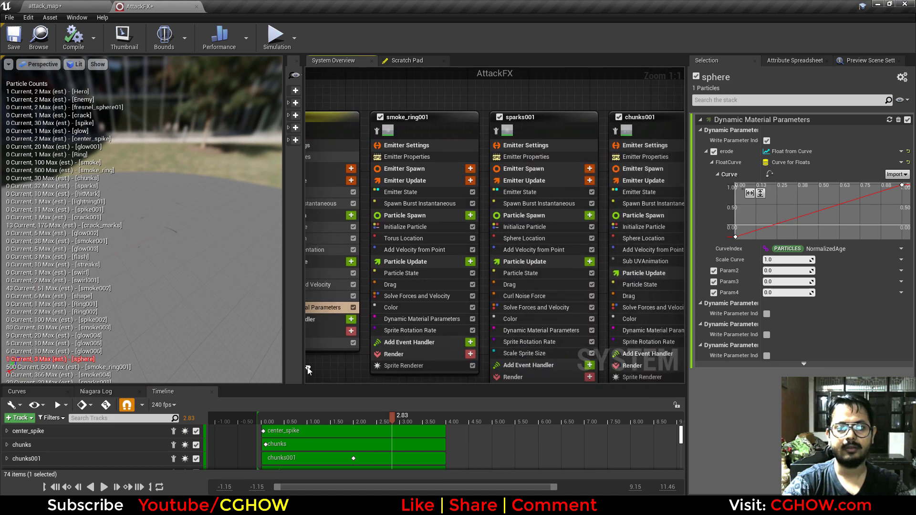
click(374, 139)
drag(391, 417, 358, 419)
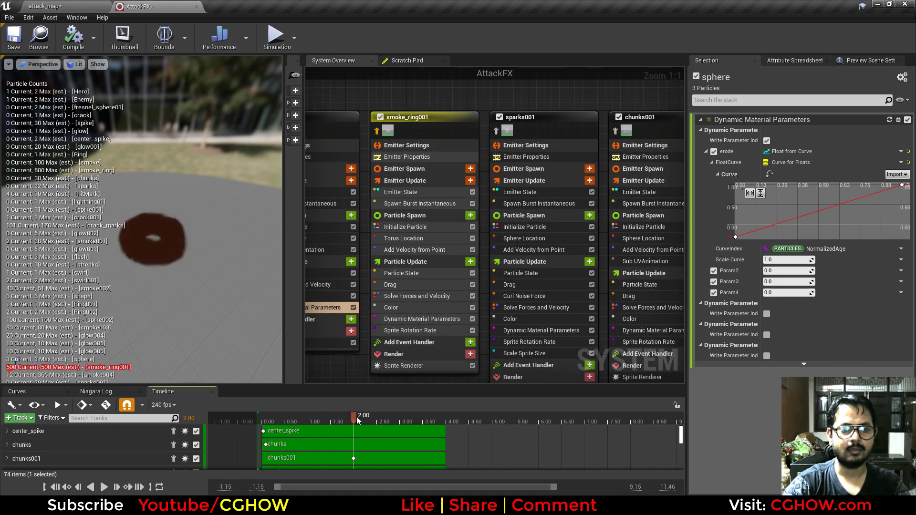
click(43, 6)
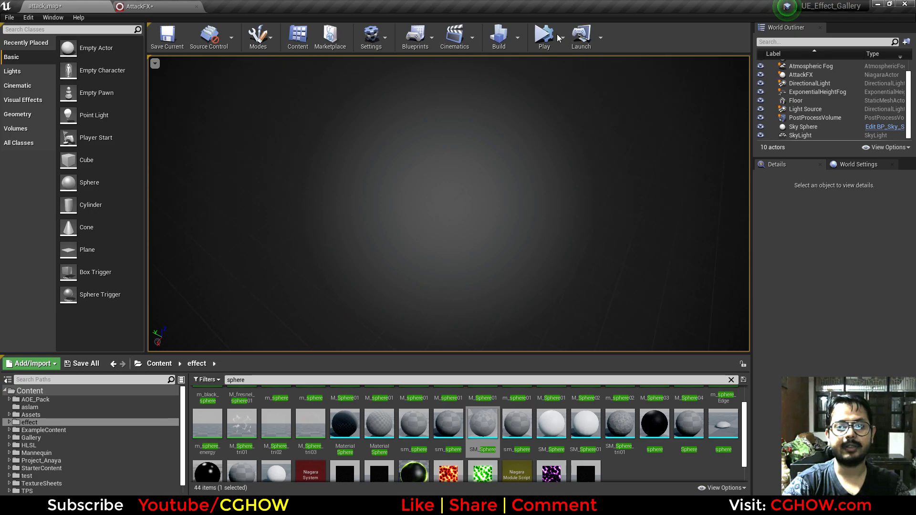
click(553, 47)
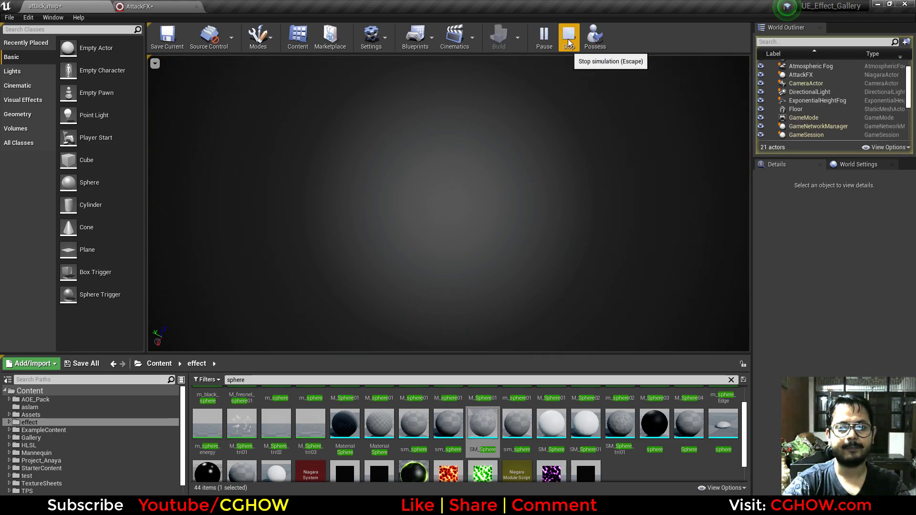
click(568, 43)
click(172, 6)
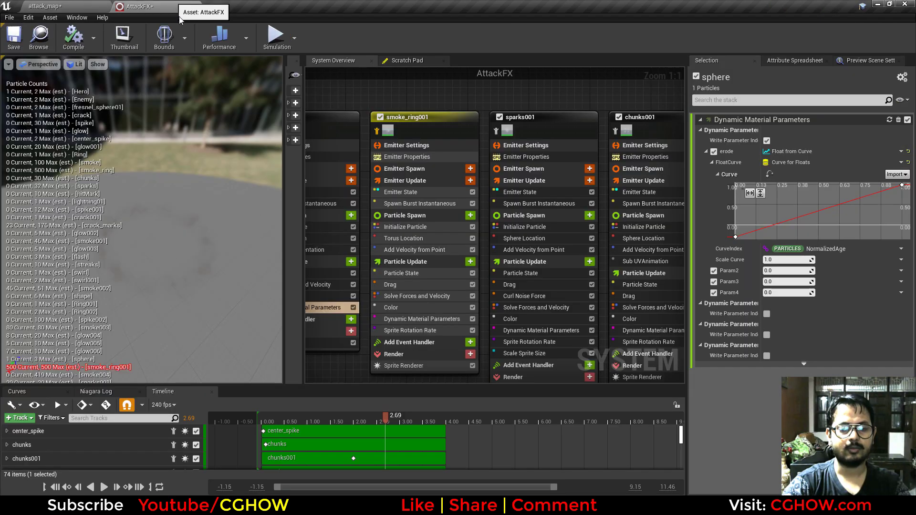
Step: Review smoke_ring001's m_smoke01 material in the Sprite Renderer and its Spawn Burst Instantaneous, Torus Location and Add Velocity from Point settings
click(419, 369)
double_click(783, 154)
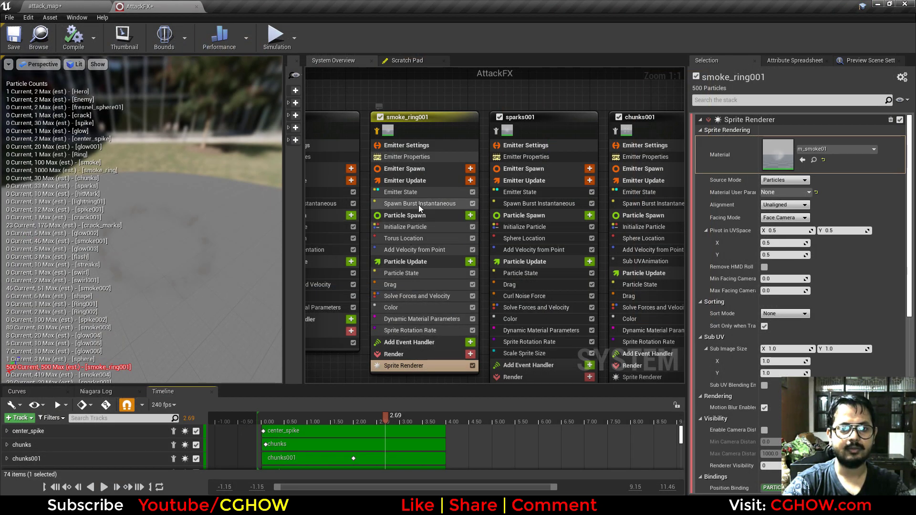
click(418, 204)
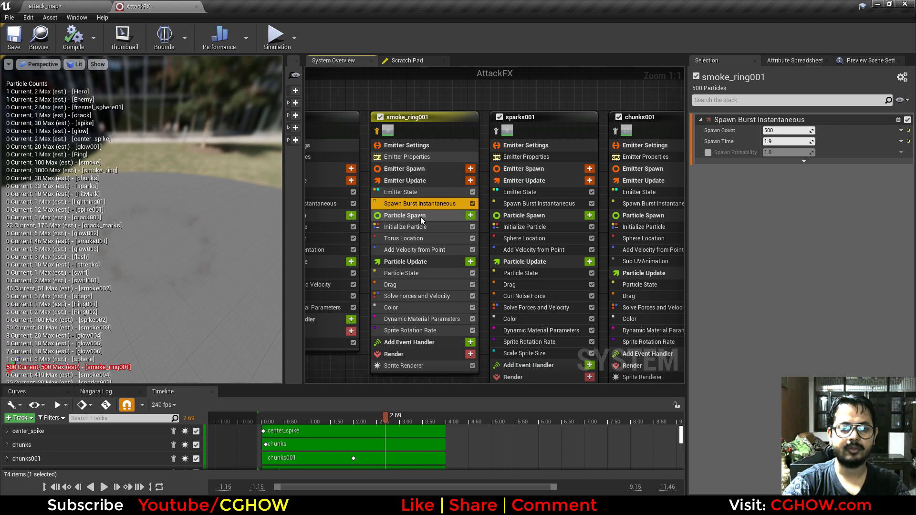
click(420, 236)
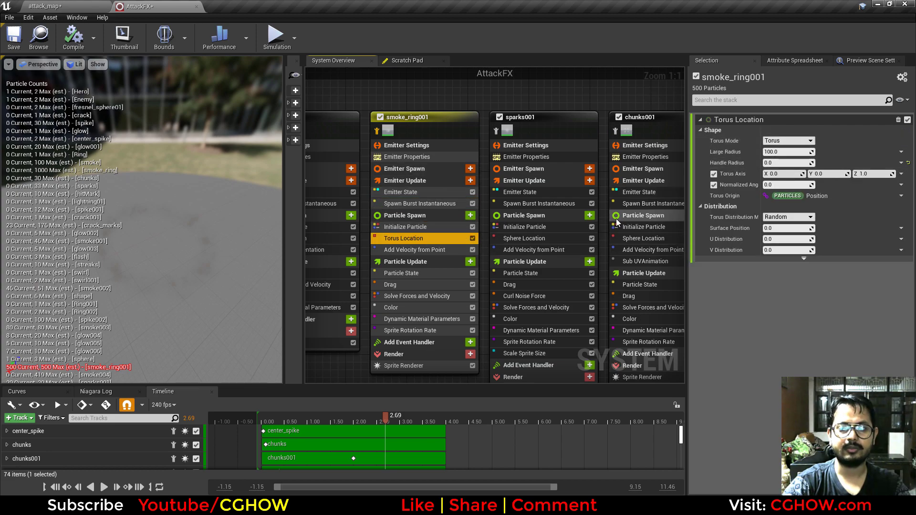
click(417, 253)
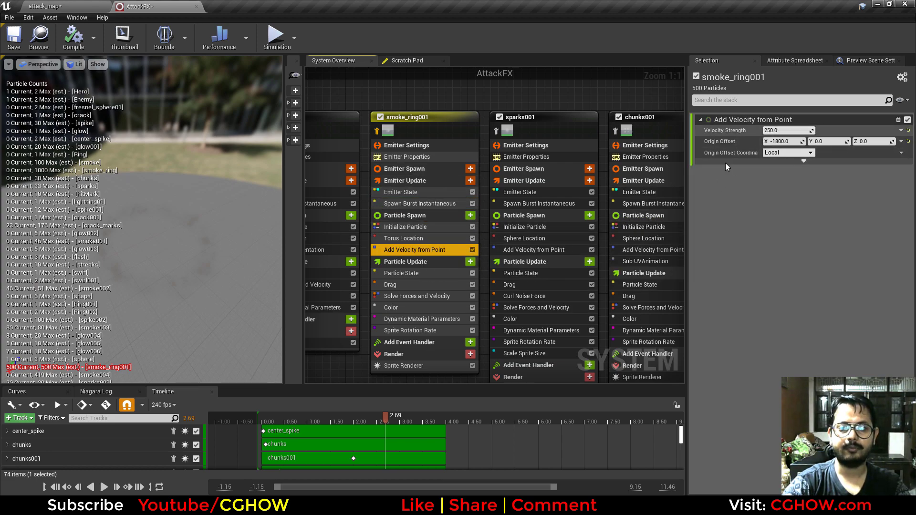
Step: Examine smoke_ring001's Drag, Color, Sprite Rotation Rate and Dynamic Material Parameters modules, and view the ring at about 2.63
click(405, 286)
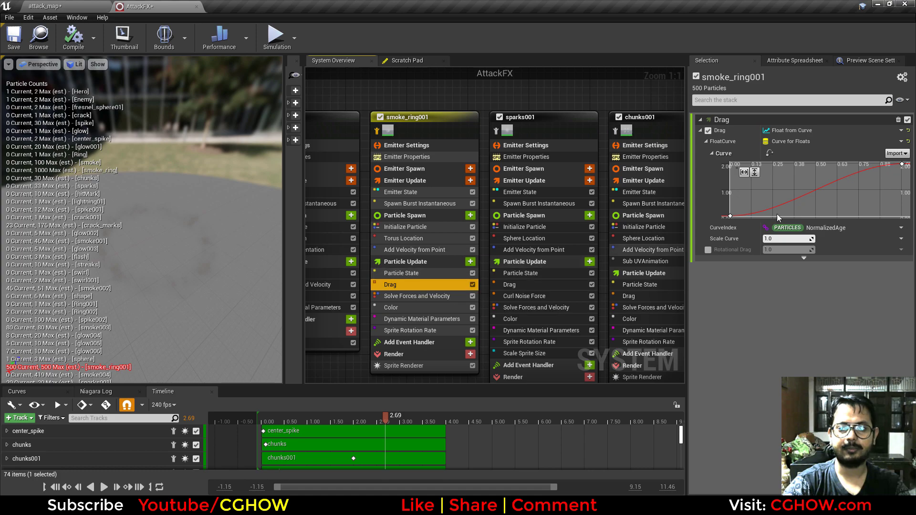
click(429, 307)
click(405, 330)
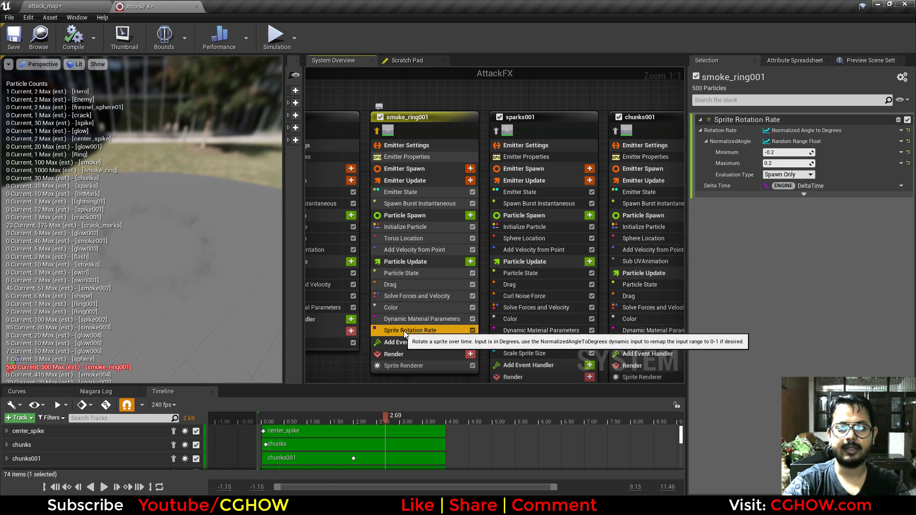
click(415, 318)
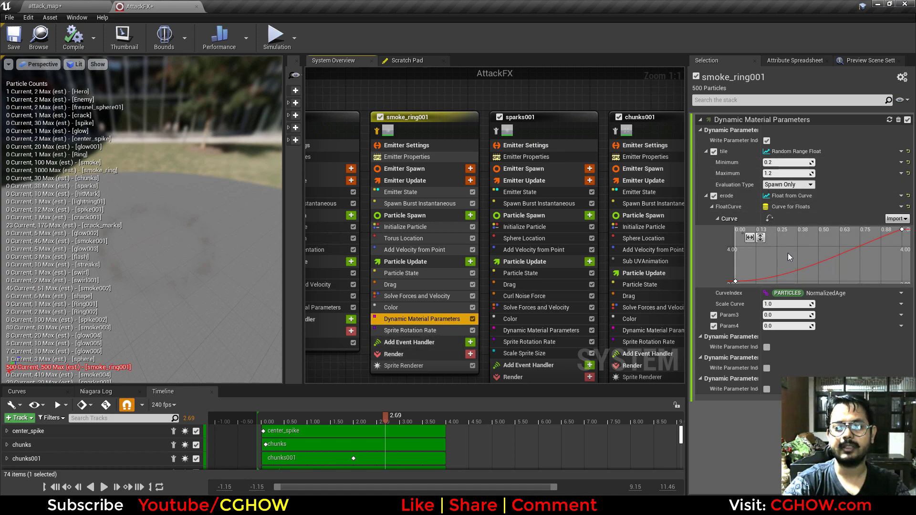
click(382, 416)
Step: Check the isolated sparks001 emitter at about 2.31 and in an attack_map simulation, and inspect its Sphere Location settings
right_drag(604, 147, 500, 134)
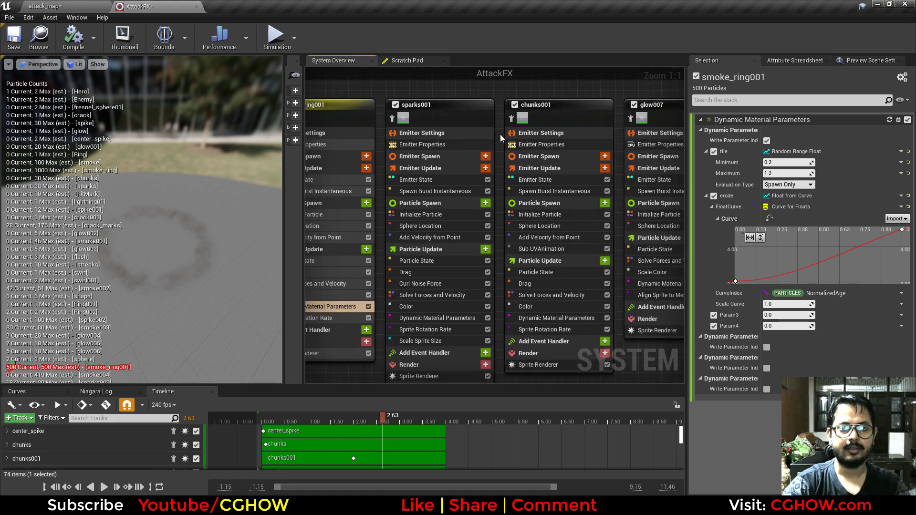
click(392, 118)
mouse_move(382, 416)
mouse_down()
mouse_move(252, 419)
mouse_move(368, 419)
mouse_up()
click(44, 6)
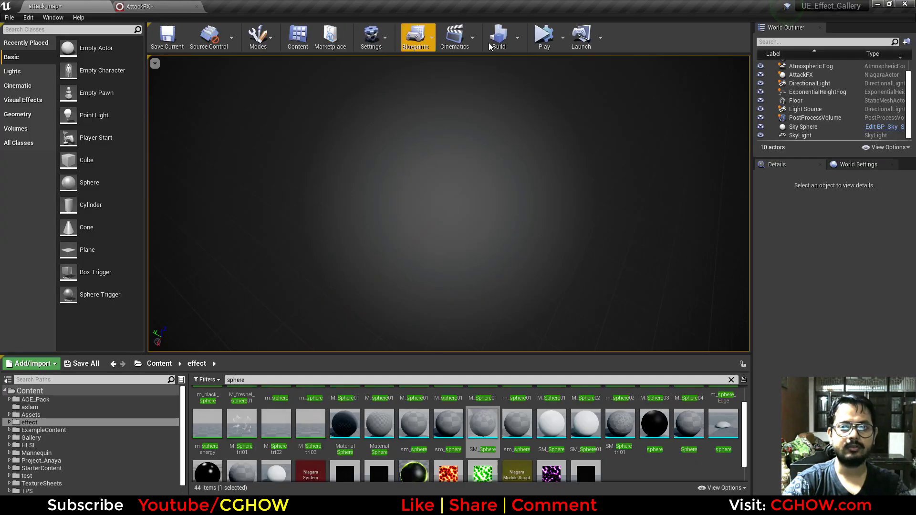
click(545, 38)
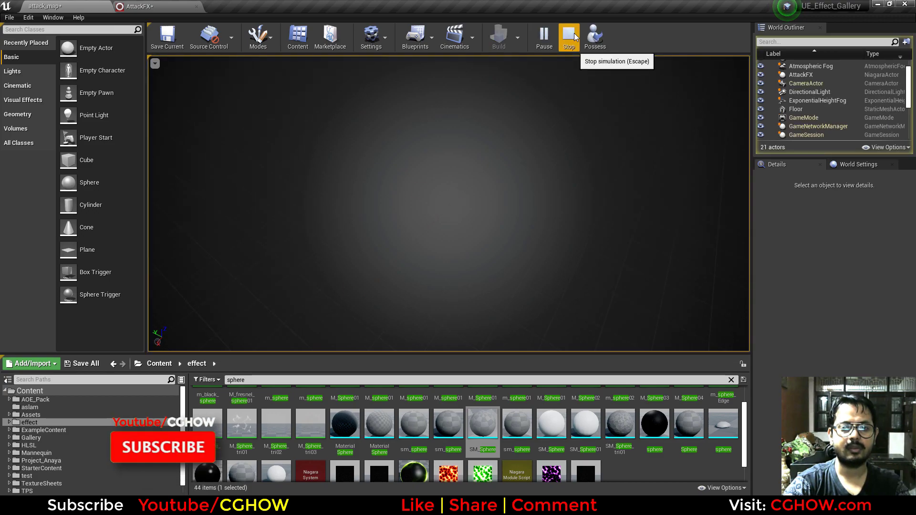
click(574, 33)
click(138, 7)
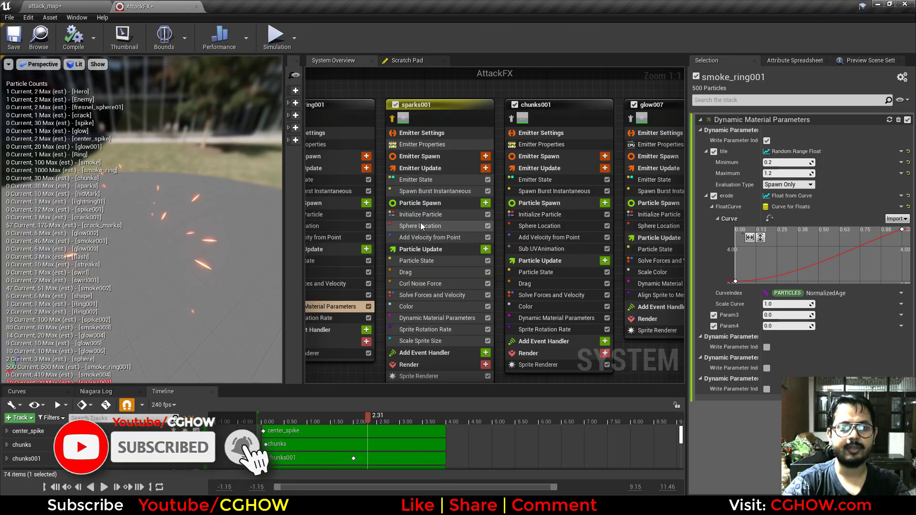
click(419, 226)
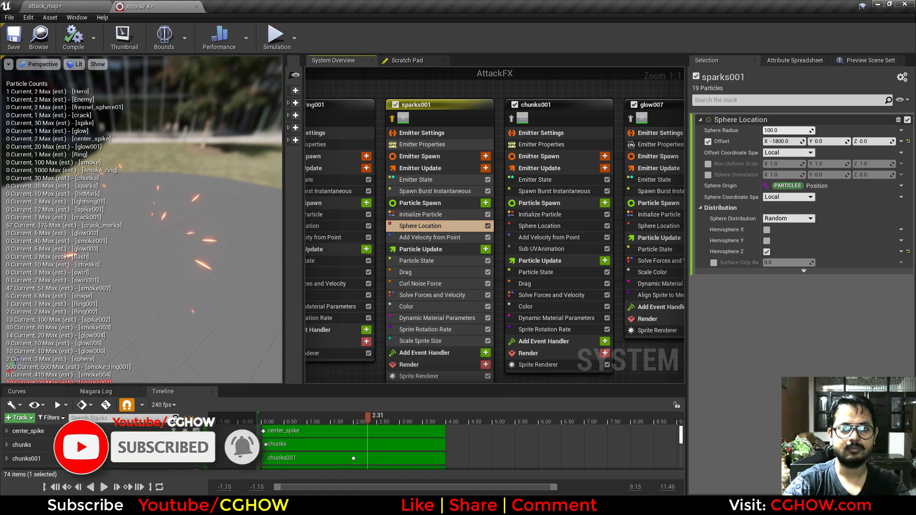
Step: Isolate the chunks001 emitter, view its Sphere Location settings, and simulate attack_map to check it
right_drag(524, 235, 406, 227)
click(23, 6)
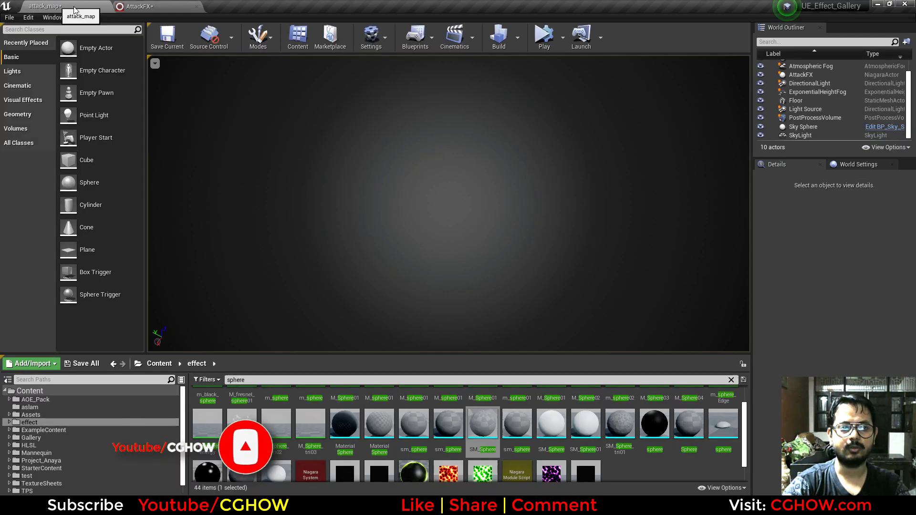
click(545, 42)
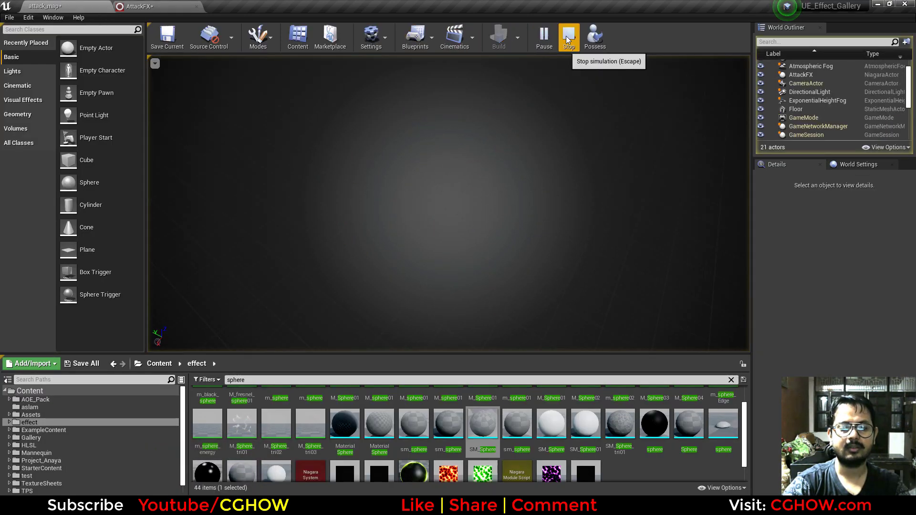
click(567, 41)
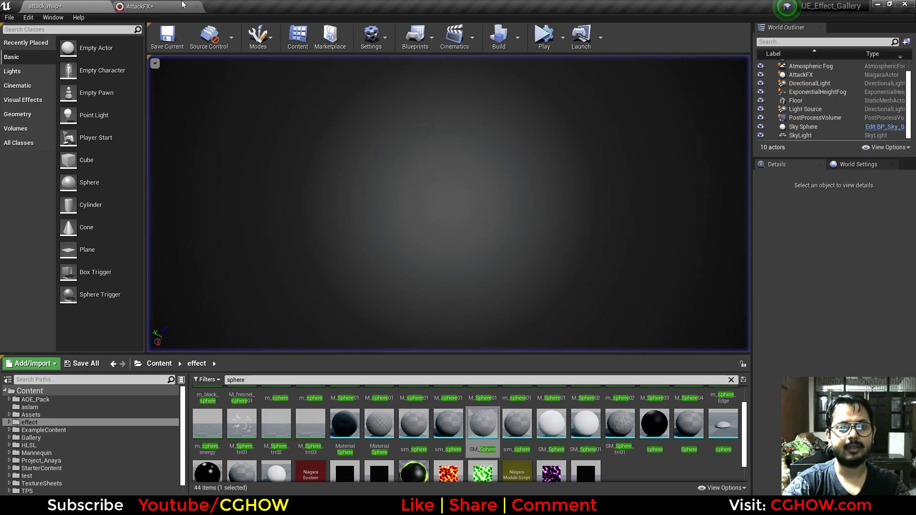
click(138, 6)
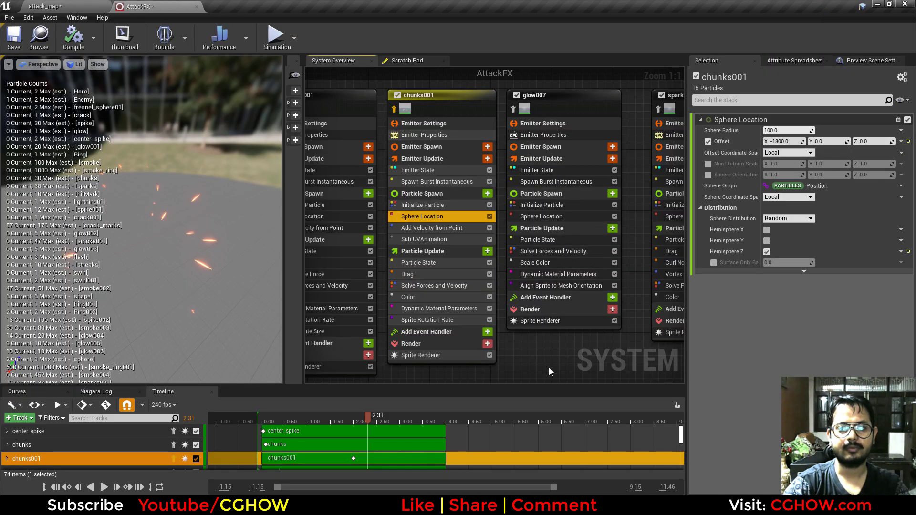